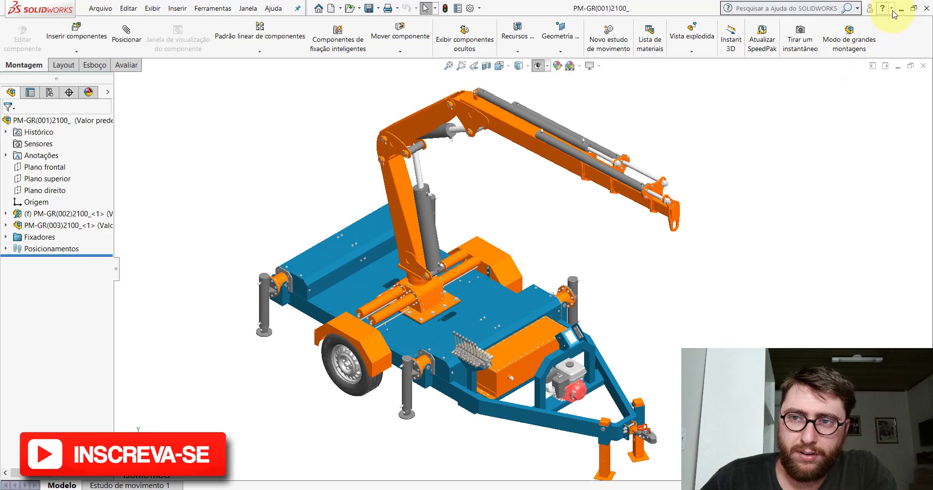
- Open part PP-GR(071)2100 from the Peças folder on the desktop
click(894, 10)
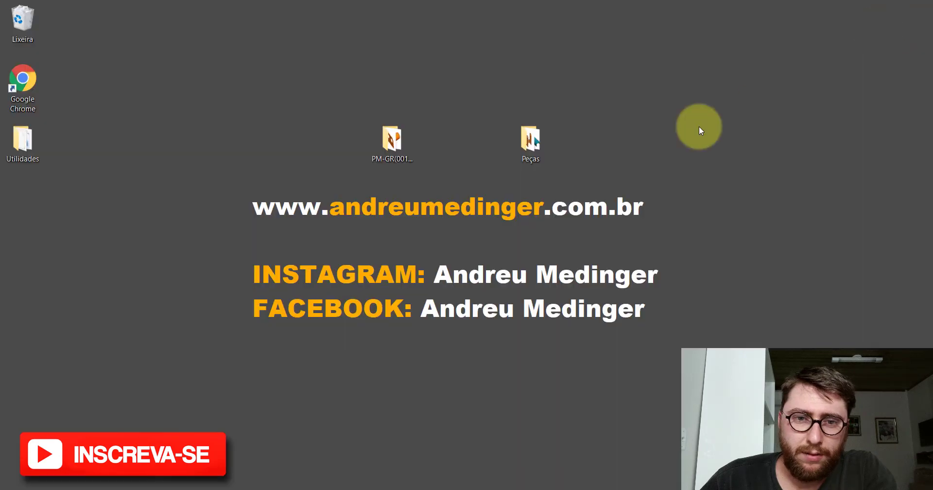
double_click(532, 137)
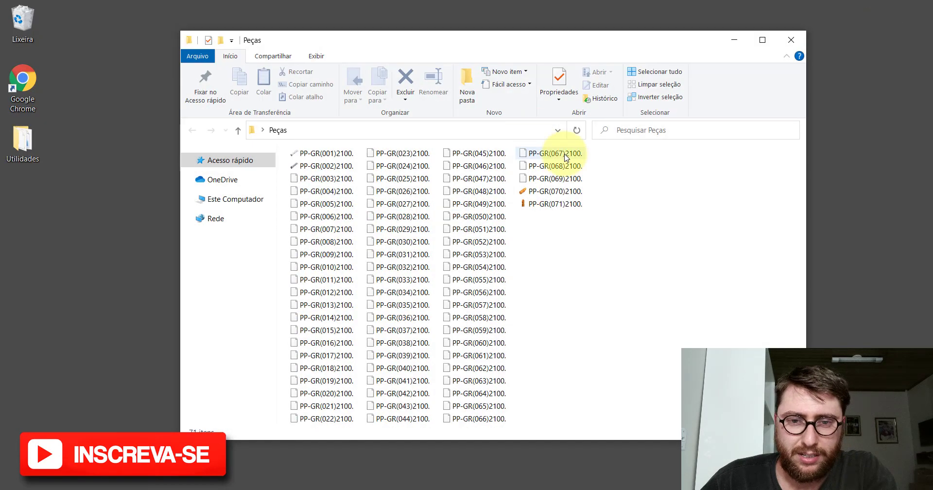
double_click(536, 204)
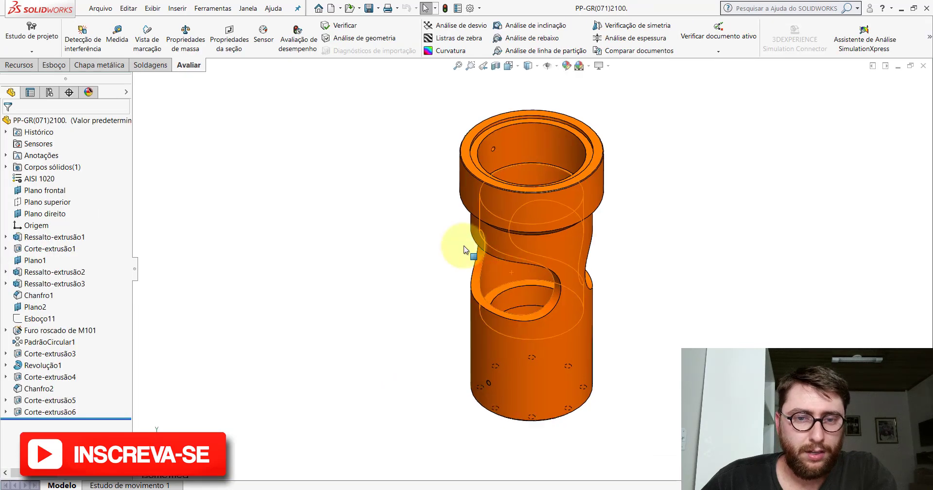
- Orbit PP-GR(071)2100 to view its flanged bottom, then reset it to a standard view
mouse_move(517, 293)
middle_down()
mouse_move(579, 153)
mouse_move(534, 77)
middle_up()
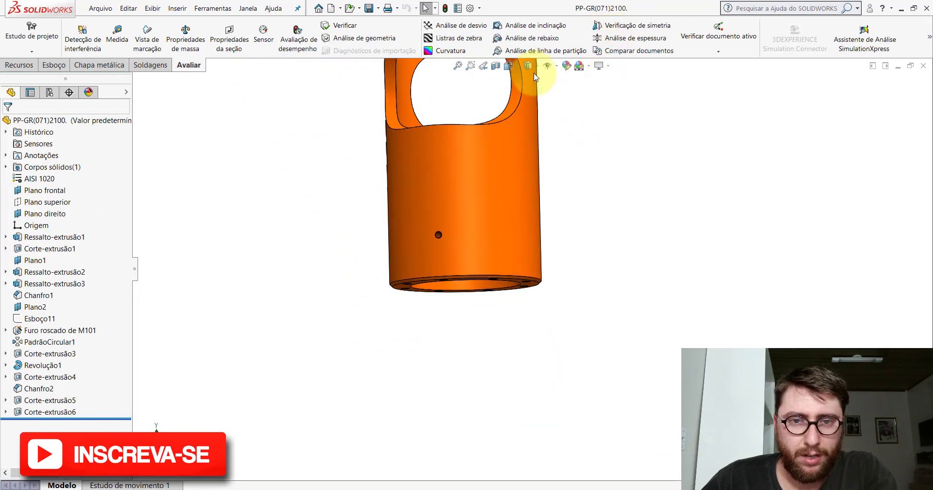
click(512, 55)
click(25, 124)
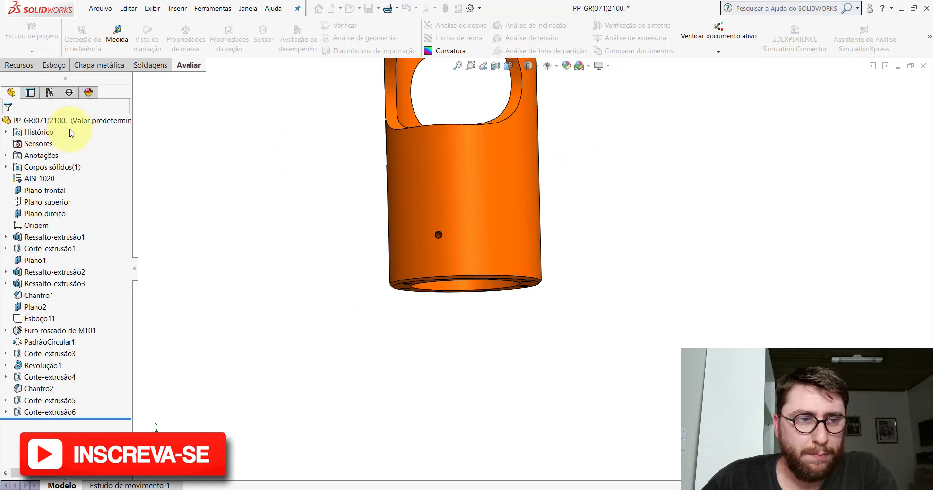
click(516, 66)
click(562, 94)
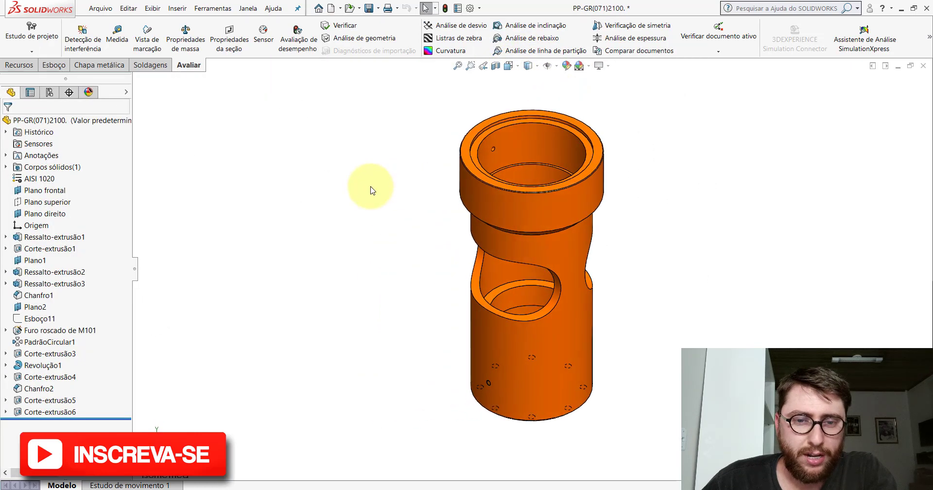
- Set the part to isometric view and bring back the PM-GR(001)2100_ assembly
mouse_move(371, 189)
middle_down()
mouse_move(657, 251)
mouse_move(628, 260)
middle_up()
key(space)
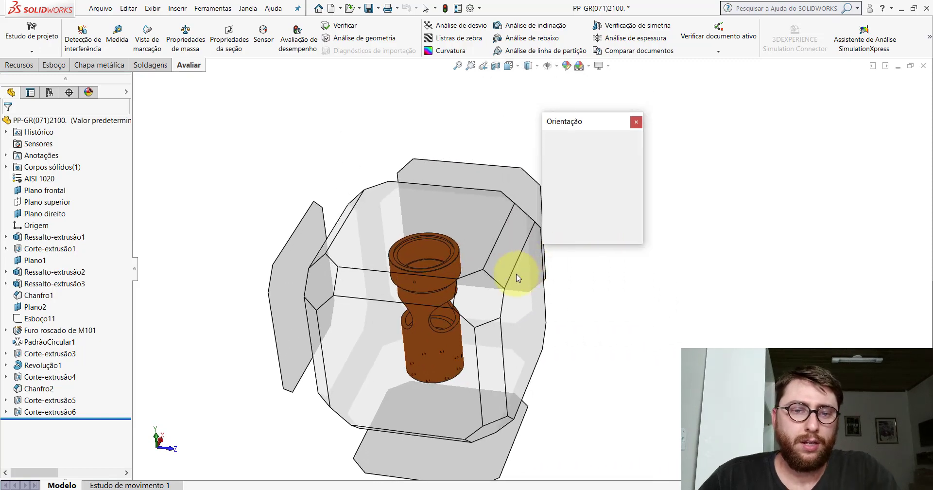
click(470, 368)
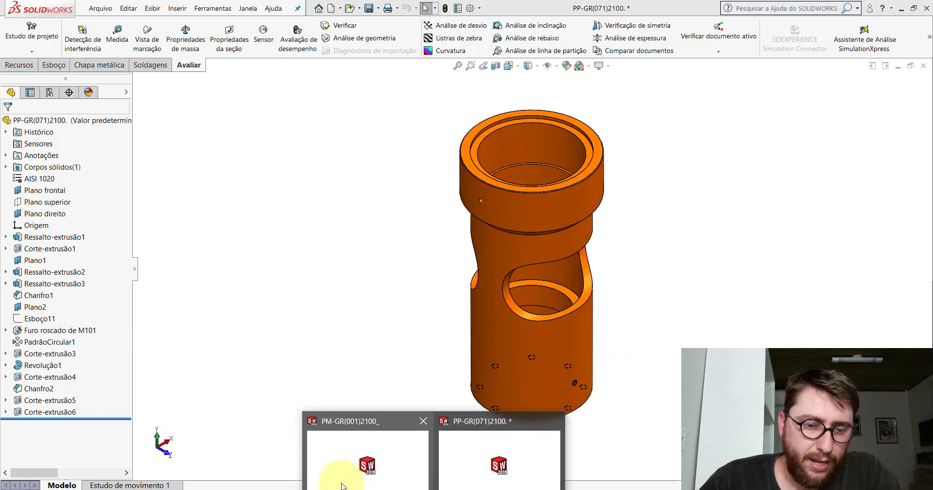
click(334, 471)
- Zoom in on the crane base and pick the ring part under the boom joint
scroll(424, 281, down, 3)
scroll(468, 279, down, 3)
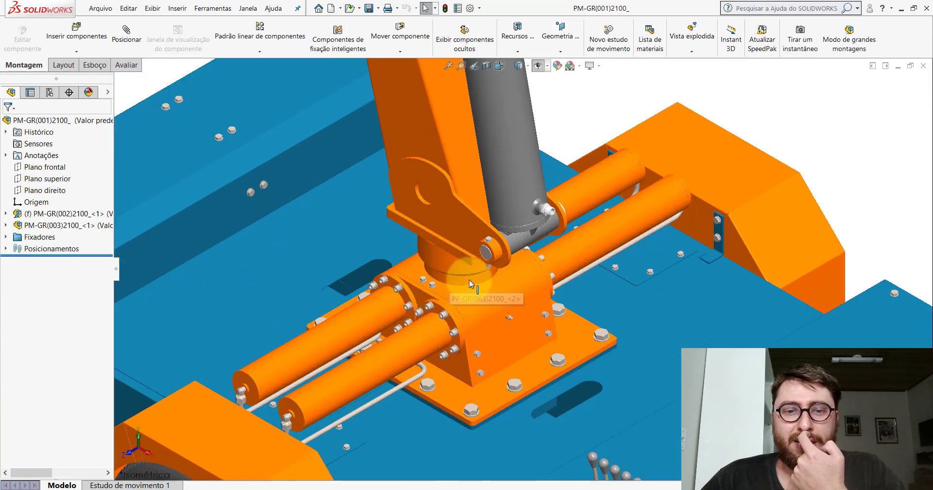
scroll(498, 291, down, 3)
scroll(532, 295, down, 2)
scroll(530, 295, up, 2)
scroll(546, 246, up, 3)
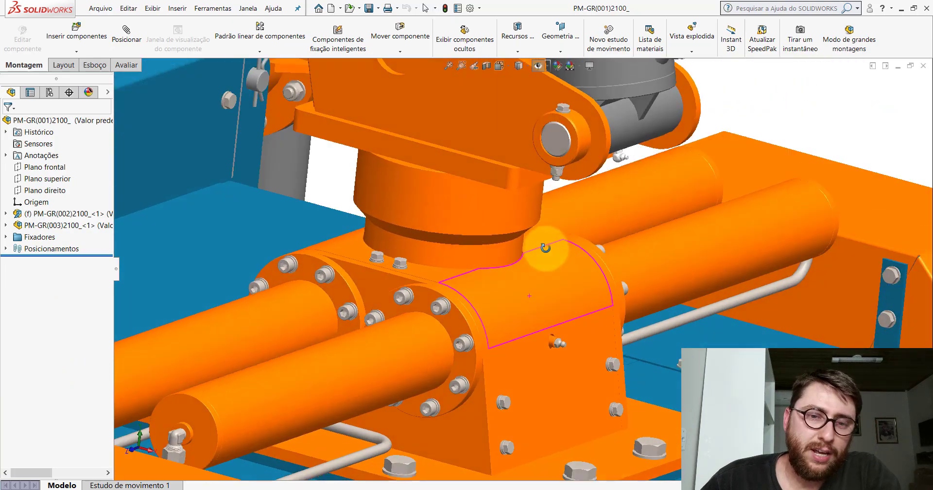
scroll(558, 219, up, 3)
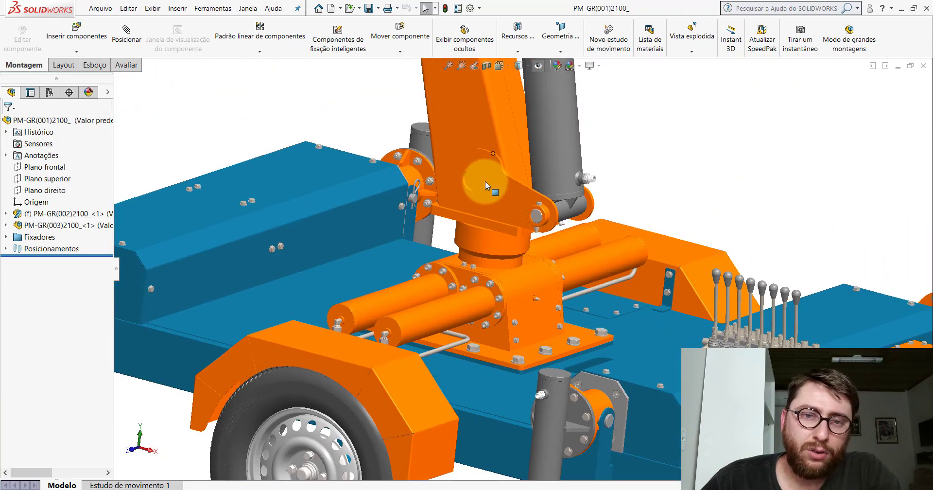
scroll(499, 176, up, 2)
scroll(455, 240, down, 3)
scroll(442, 262, down, 2)
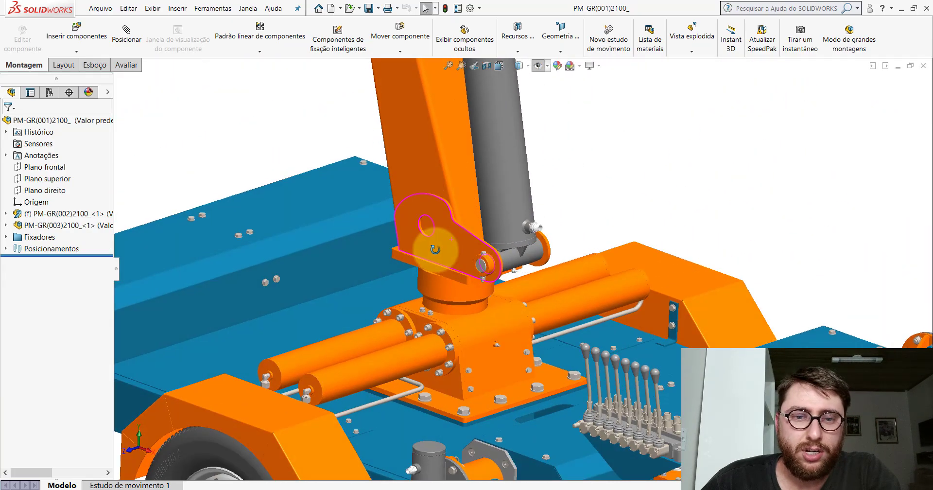
click(441, 294)
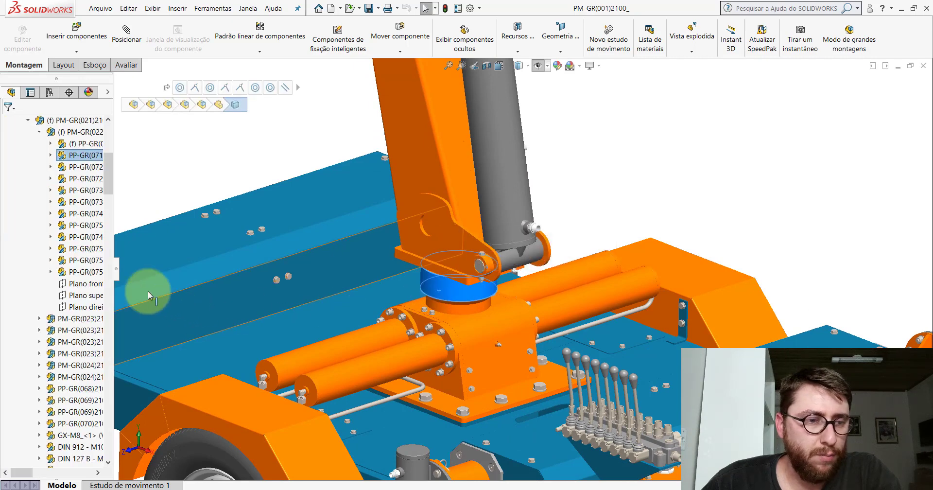
- Select the PP-GR(071) ring component and its parent PM-GR(021) subassembly in the tree
click(74, 122)
click(449, 287)
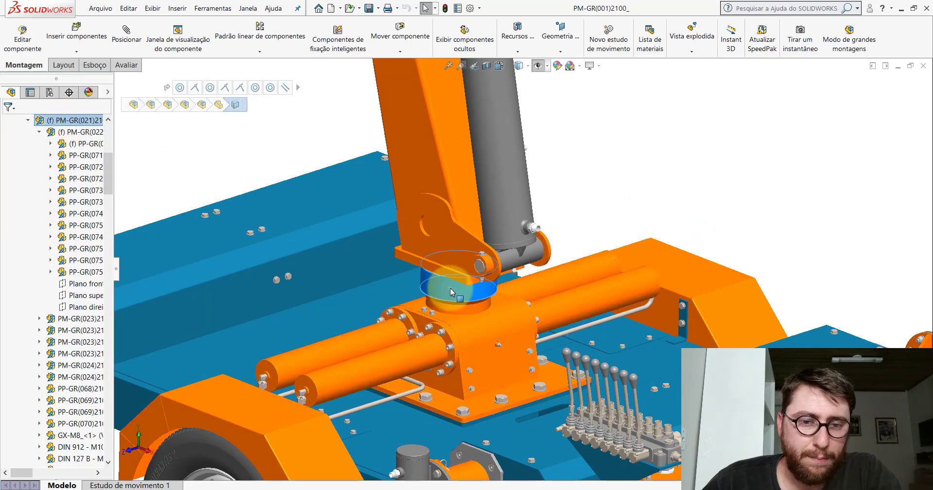
click(86, 155)
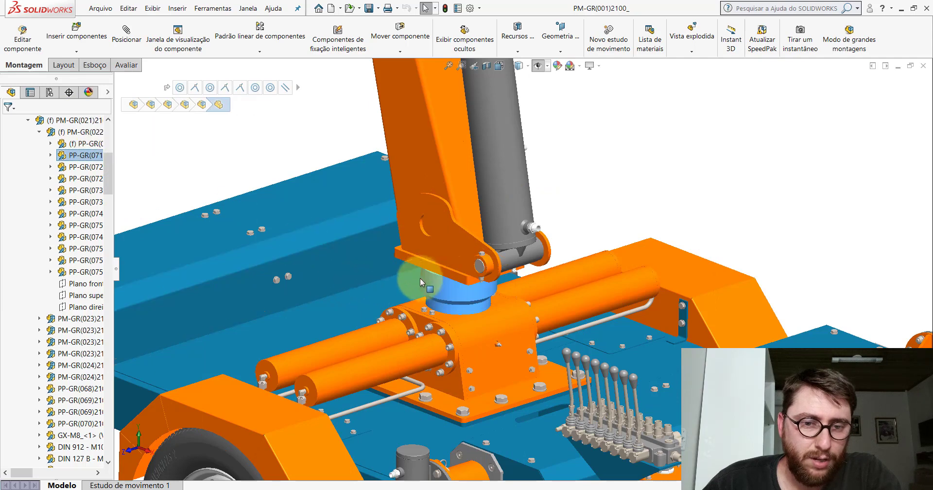
click(75, 120)
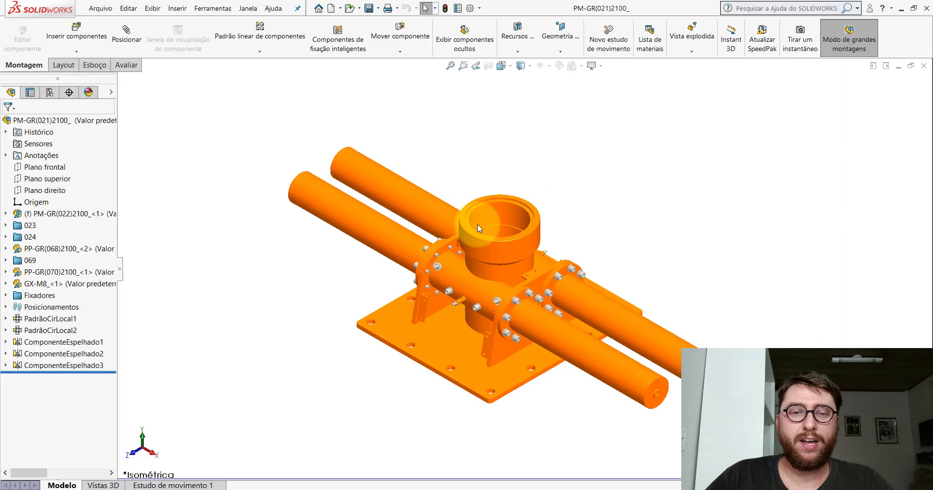
- Set the PM-GR(021)2100_ subassembly to isometric view and inspect the ring atop the vertical body
middle_drag(477, 223, 503, 266)
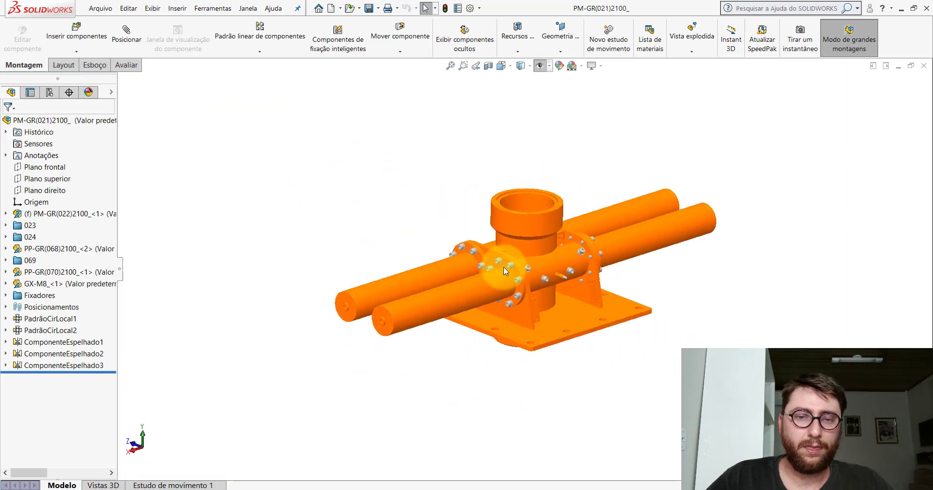
key(space)
click(406, 285)
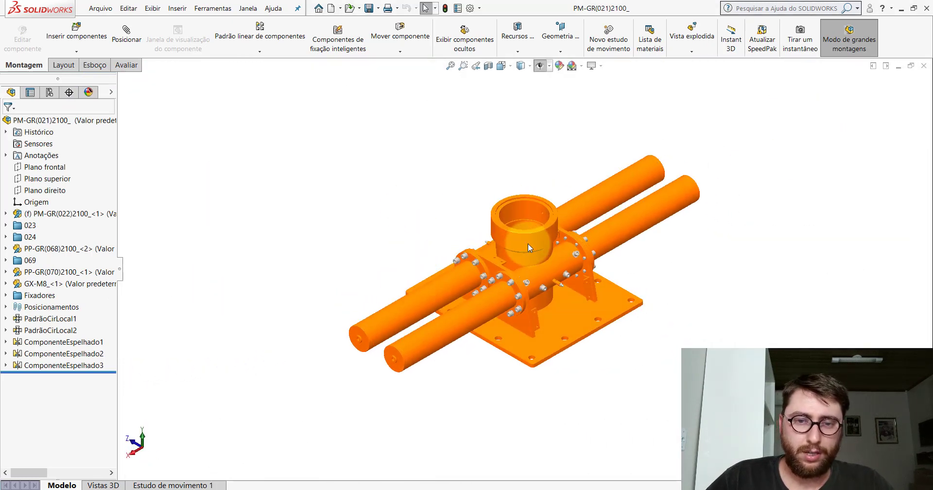
scroll(485, 236, down, 5)
click(456, 222)
scroll(459, 226, up, 3)
scroll(476, 240, up, 2)
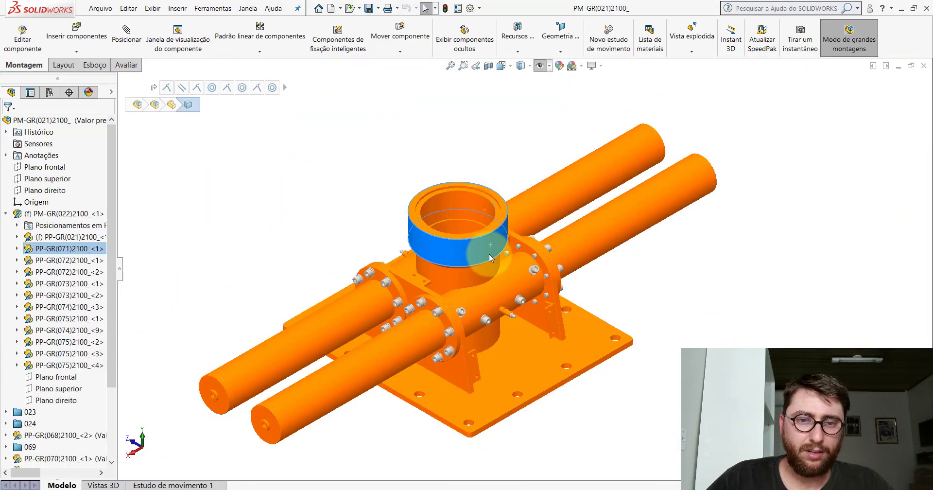
click(409, 155)
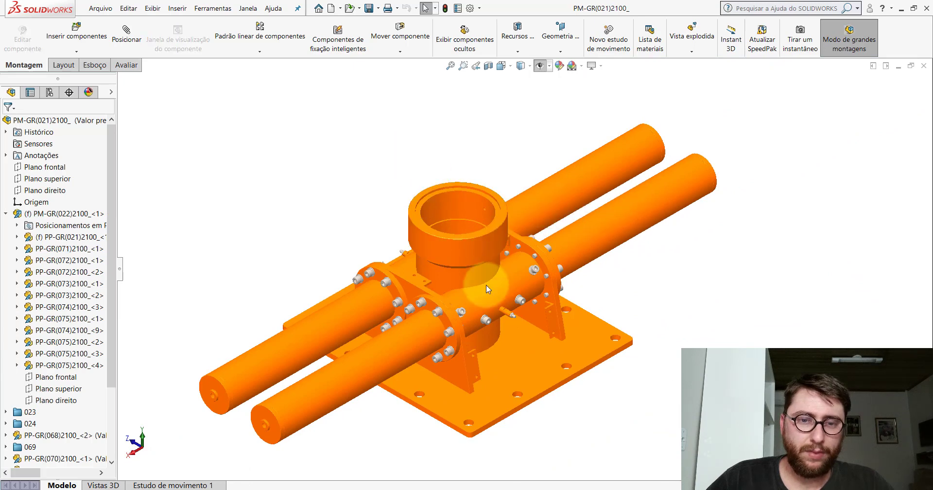
- Inspect the horizontal pipe body and the vertical ring part PP-GR(071)2100_<1>
scroll(487, 285, down, 3)
scroll(508, 267, up, 3)
scroll(514, 272, down, 2)
scroll(518, 276, down, 2)
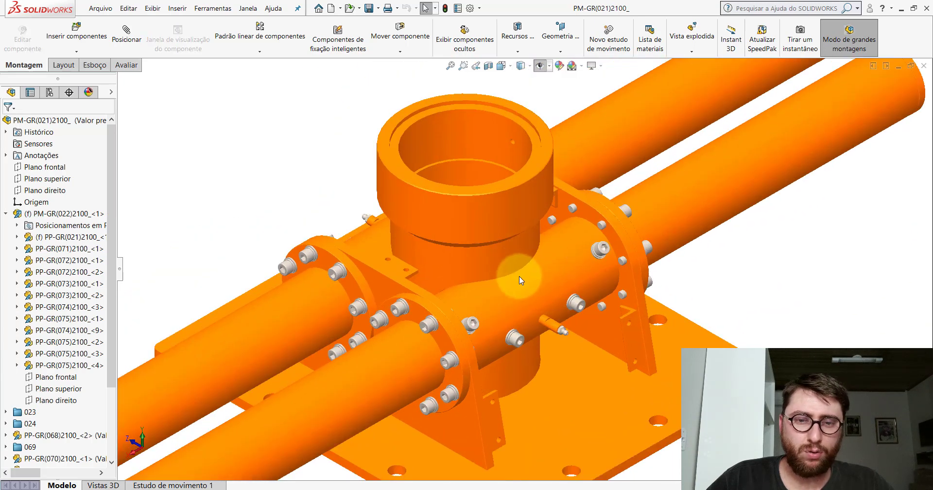
click(519, 276)
click(462, 307)
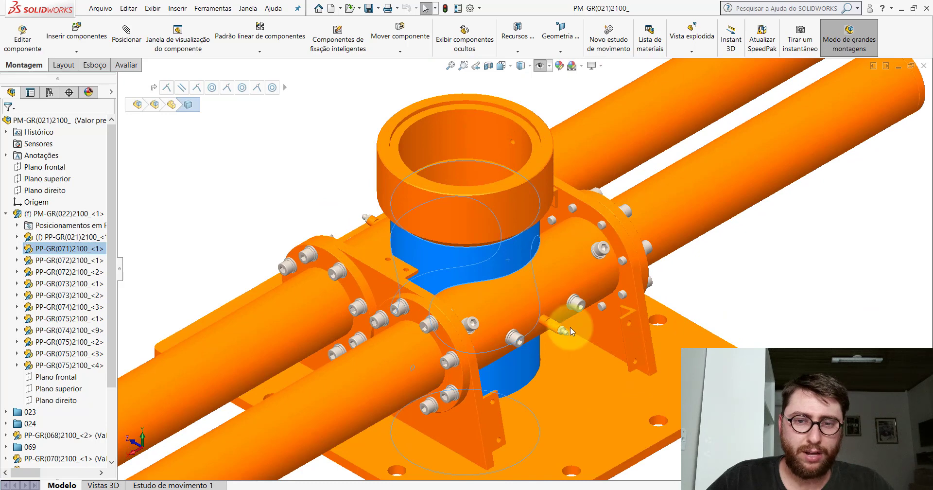
scroll(563, 310, up, 5)
scroll(583, 272, down, 1)
click(231, 223)
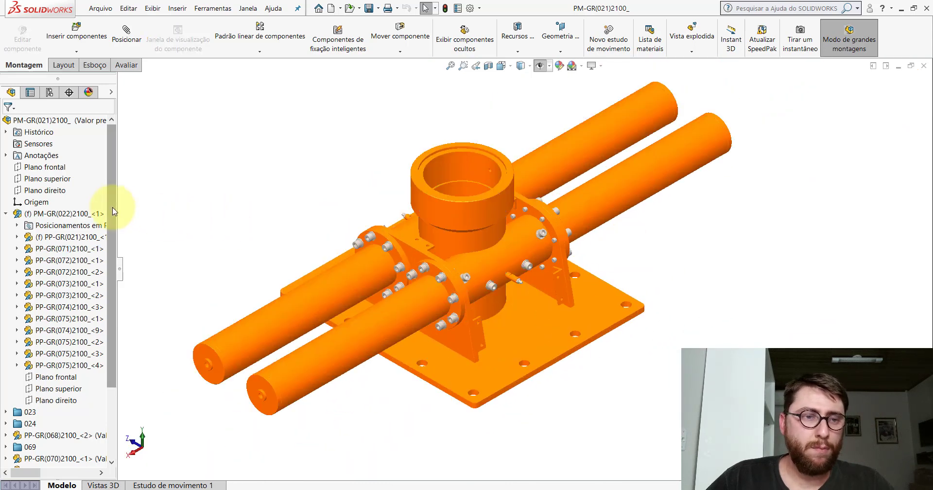
- Collapse all expanded items in the subassembly's design tree with Recolher itens
right_click(89, 121)
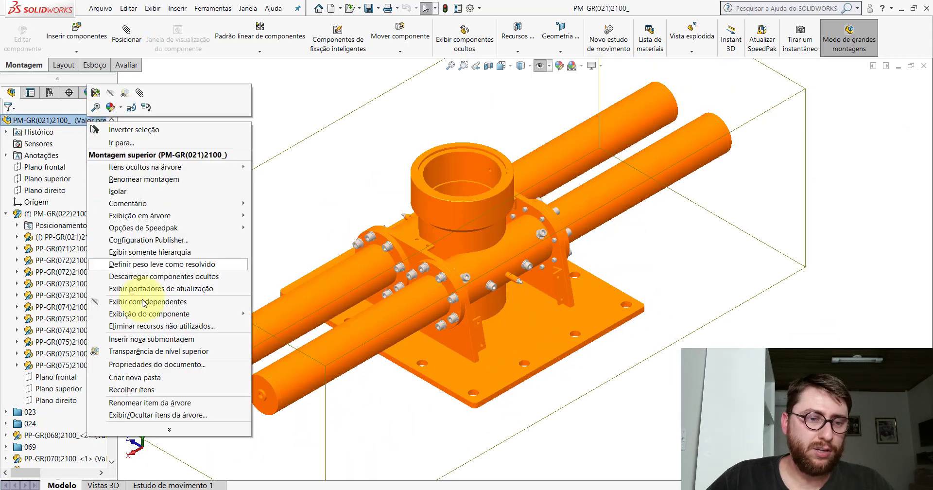
click(141, 393)
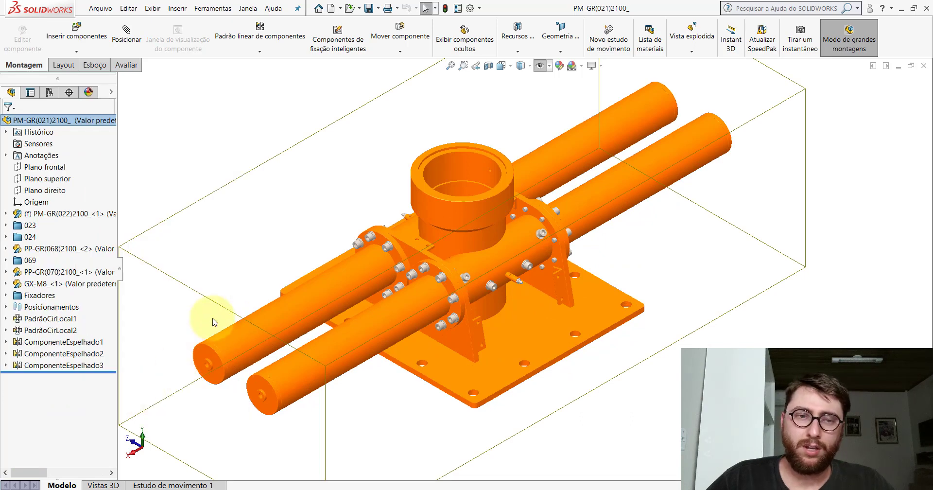
key(Escape)
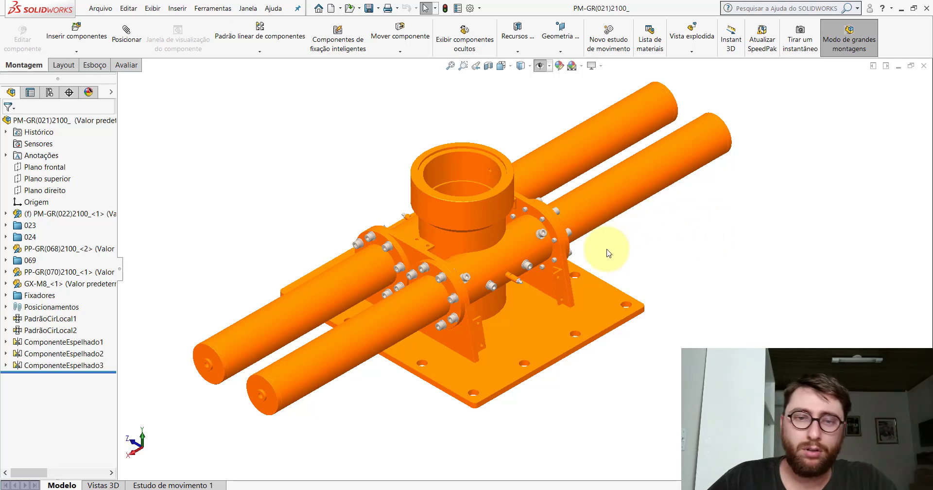
- Orbit inside the housing to inspect ring PP-GR(071)2100_<1> and cylinder PP-GR(072)2100_<2>
click(475, 219)
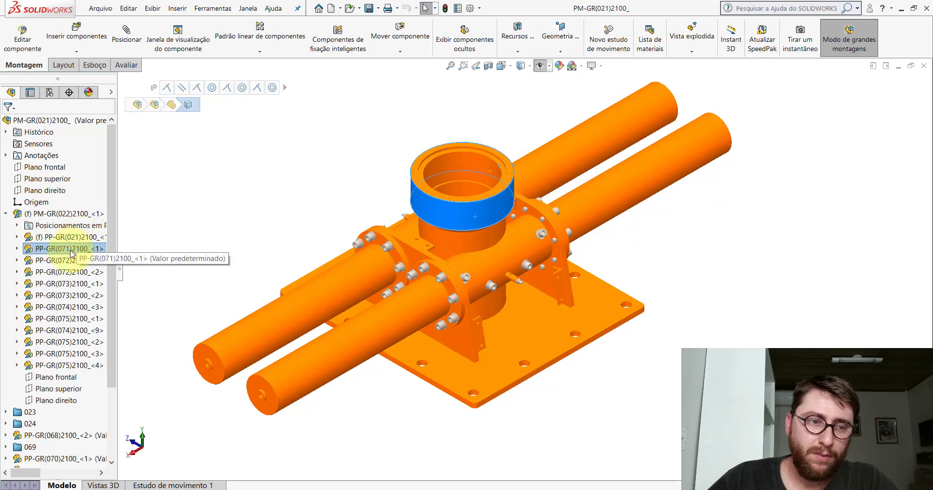
mouse_move(446, 273)
middle_down()
mouse_move(471, 224)
mouse_move(666, 277)
mouse_move(552, 285)
mouse_move(448, 375)
mouse_move(447, 410)
middle_up()
mouse_move(511, 246)
middle_down()
mouse_move(531, 354)
mouse_move(485, 203)
middle_up()
scroll(485, 202, down, 5)
scroll(485, 197, up, 3)
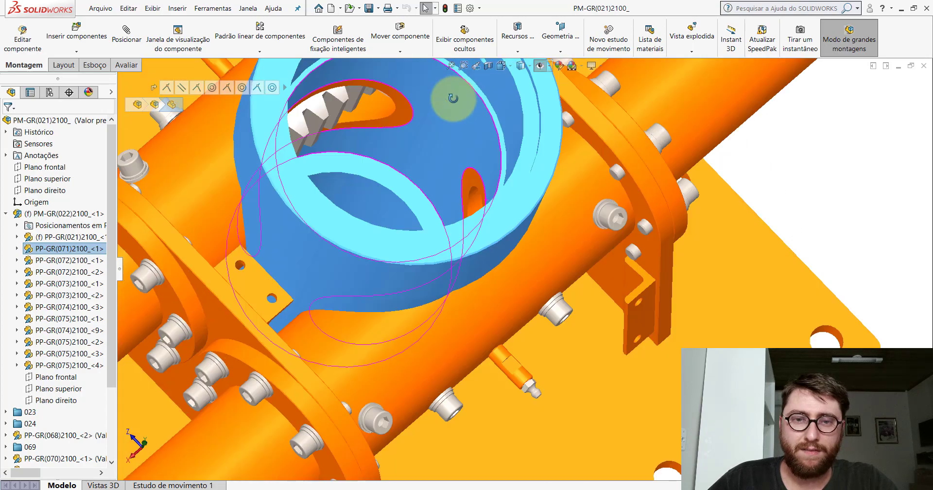
scroll(531, 214, up, 3)
click(531, 215)
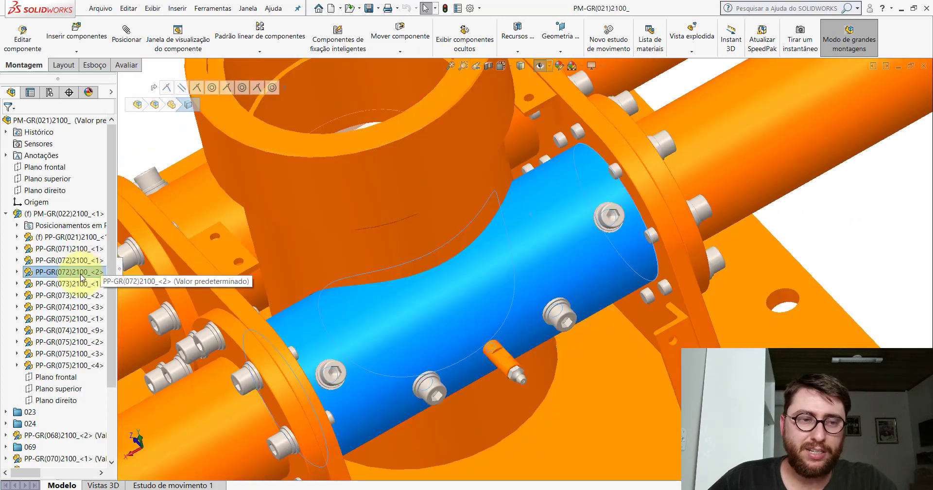
- Zoom to fit, view the underside and side, then close the PM-GR(021)2100_ window
key(f)
click(510, 66)
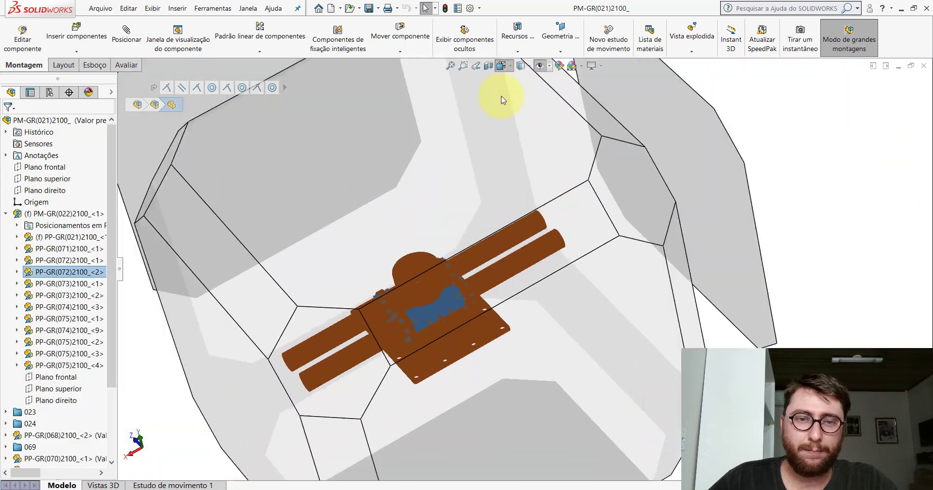
click(368, 334)
click(701, 267)
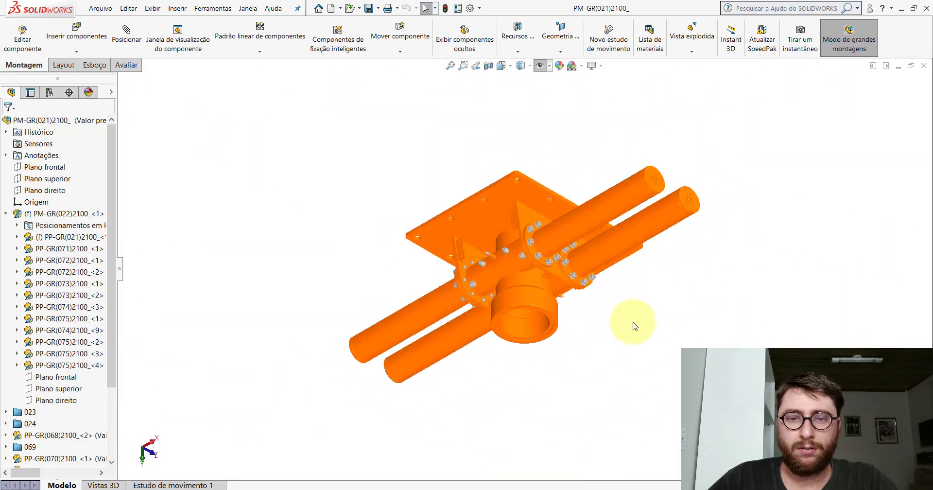
mouse_move(635, 319)
middle_down()
mouse_move(622, 142)
mouse_move(567, 209)
mouse_move(930, 98)
middle_up()
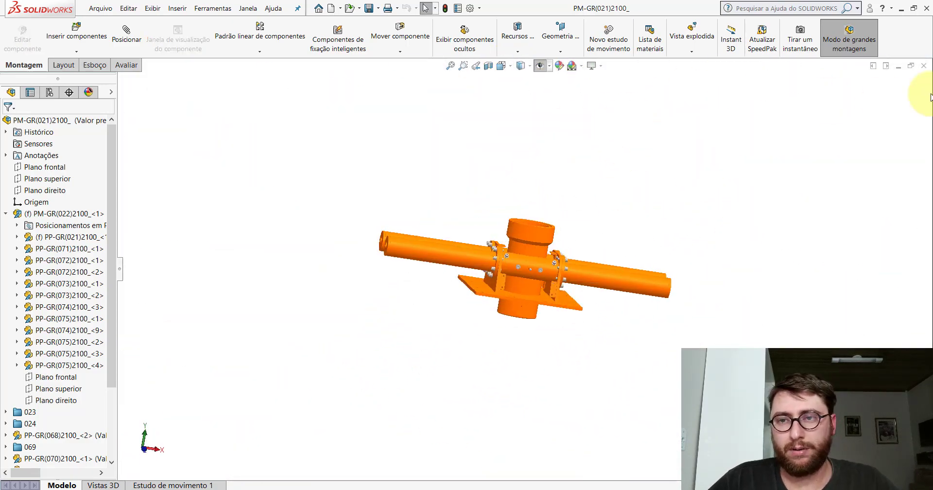
click(920, 68)
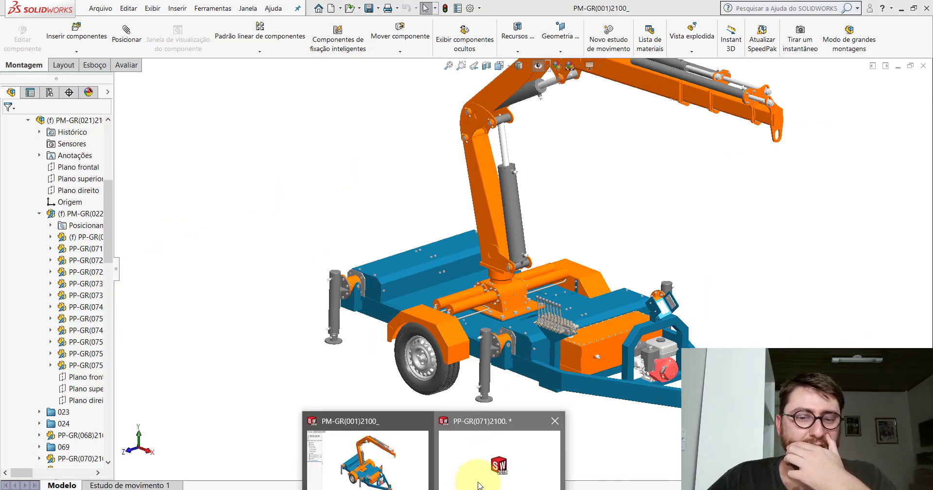
- Glance at the PP-GR(071)2100 part, then show the whole crane assembly in isometric view
click(479, 481)
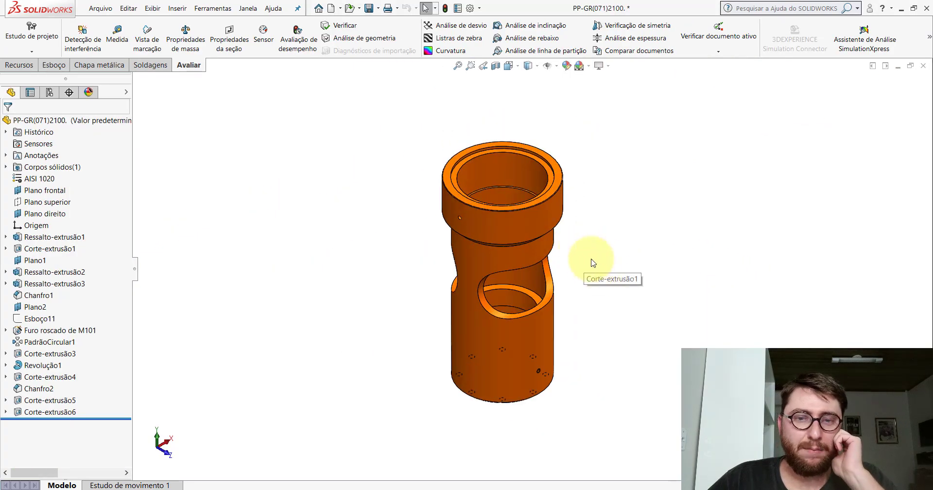
click(366, 452)
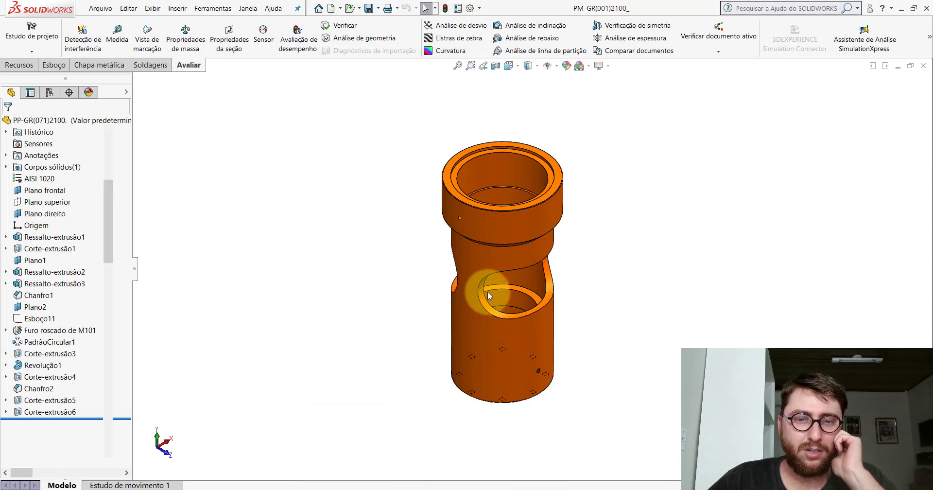
scroll(518, 272, down, 5)
click(517, 67)
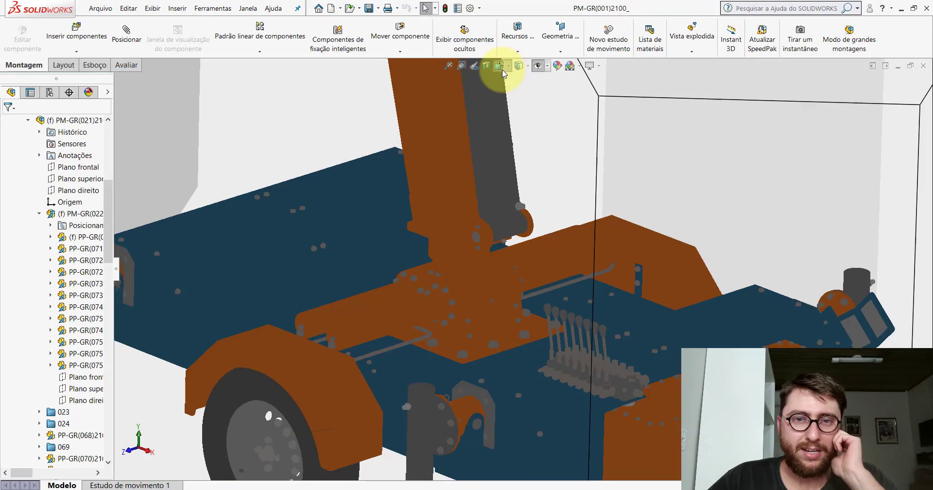
click(558, 93)
- Zoom in and isolate the base pivot cylinder part in the assembly
scroll(438, 272, down, 2)
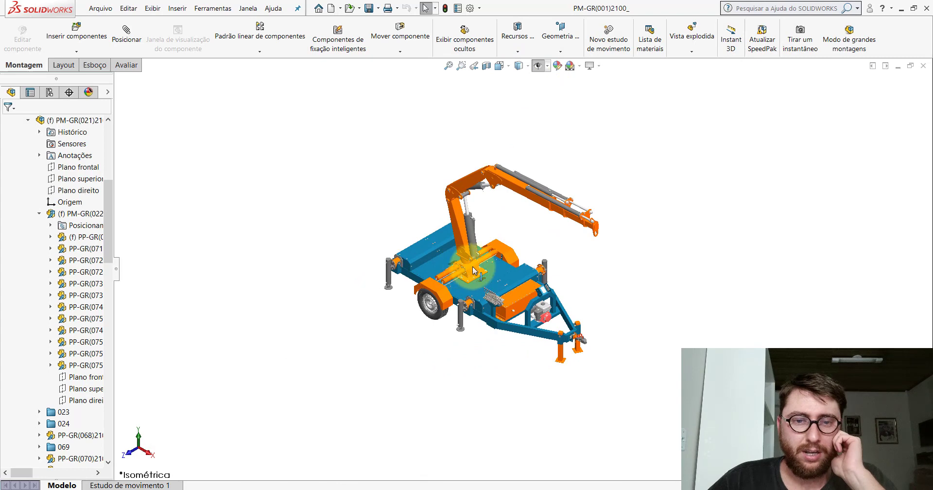
scroll(435, 273, down, 2)
scroll(434, 275, down, 3)
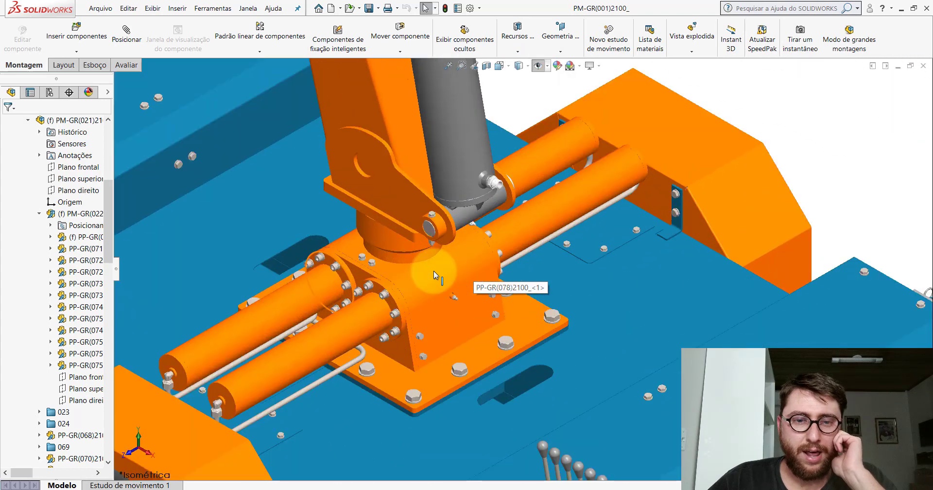
right_click(402, 244)
click(438, 318)
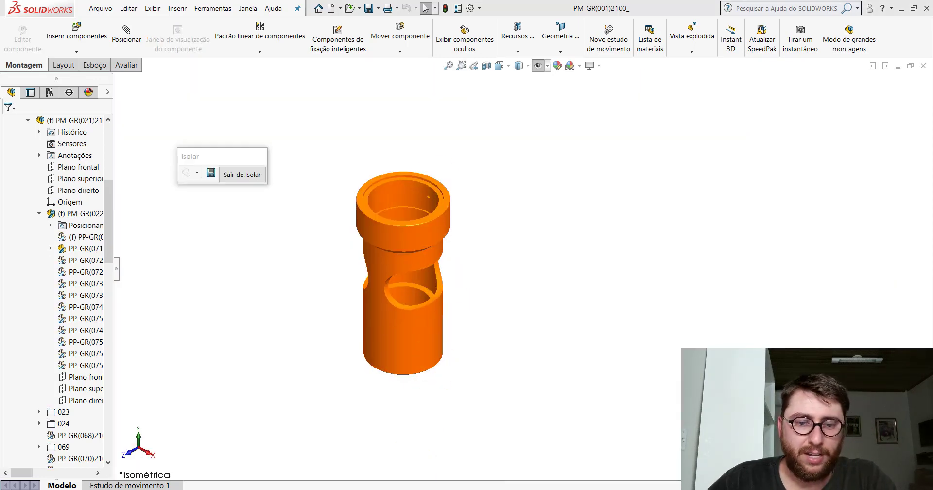
- Orbit the PP-GR(071)2100 part to inspect its shape, then snap it to a standard view
click(489, 461)
middle_drag(510, 230, 526, 175)
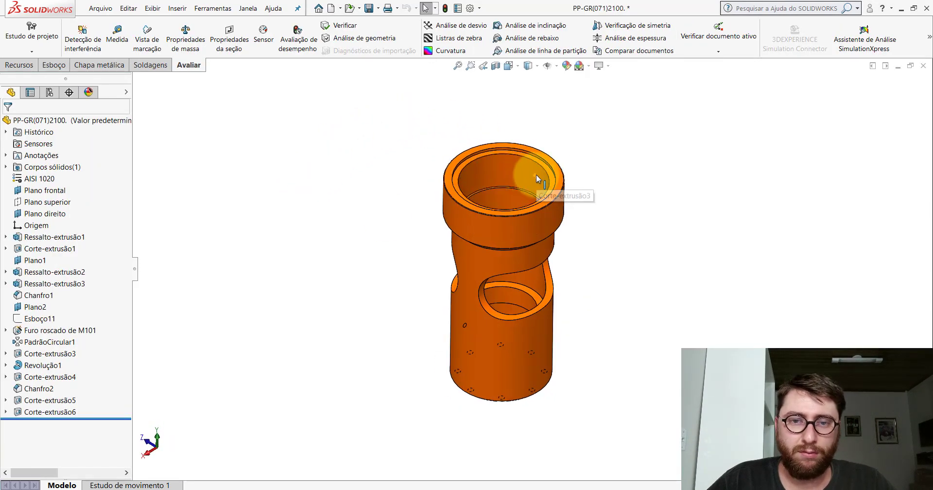
key(space)
click(396, 333)
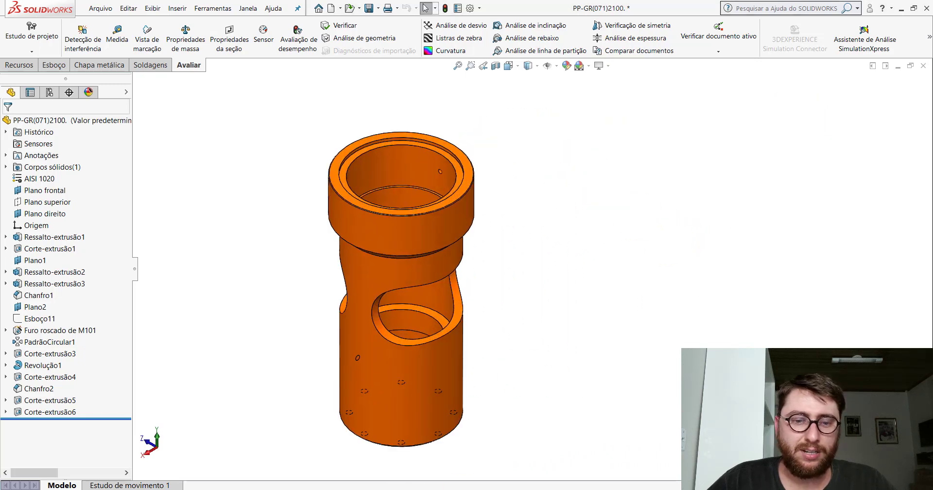
- Exit Isolate in the crane assembly and return it to isometric view
click(406, 455)
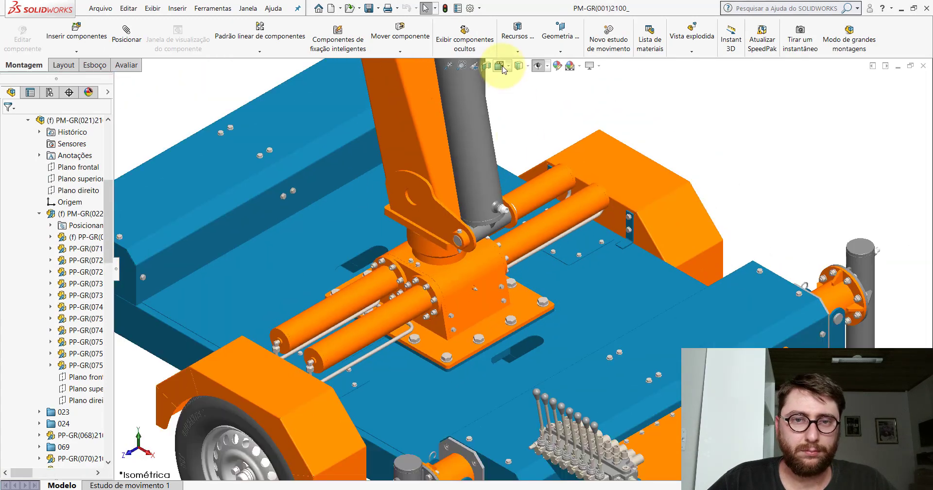
click(499, 66)
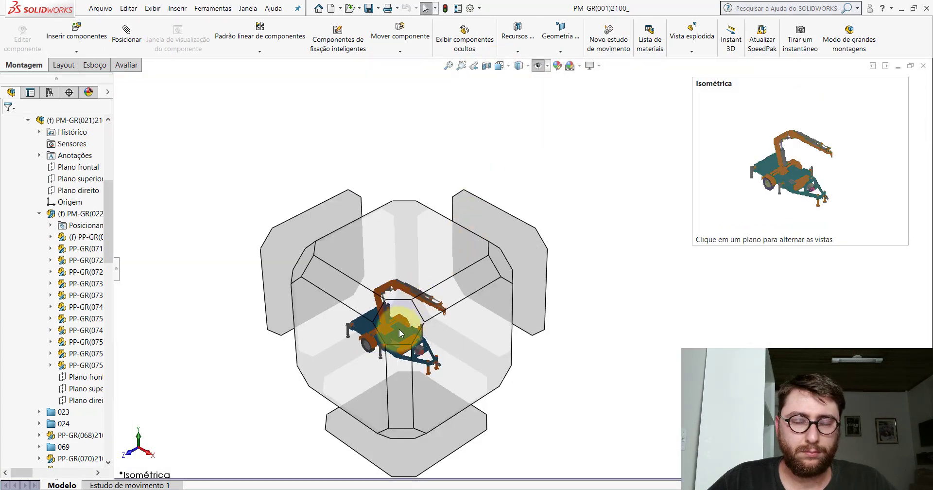
click(399, 329)
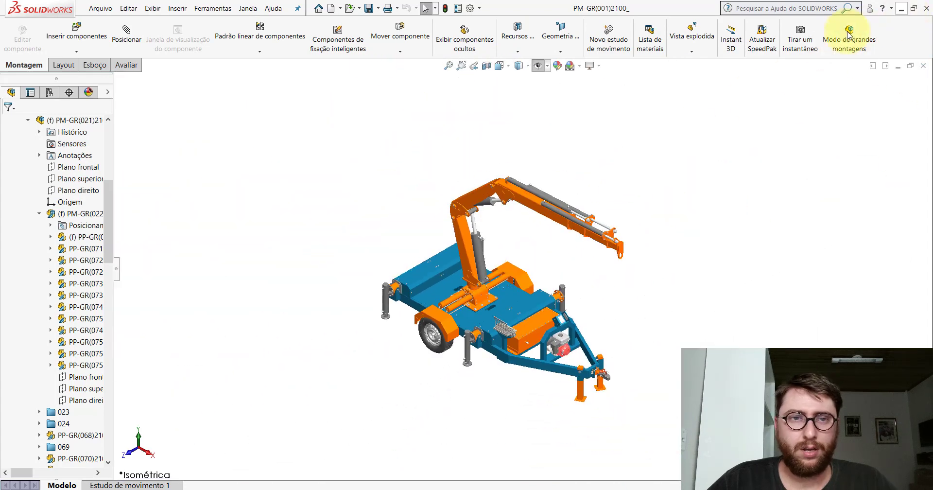
- Create a new Peça part document, Peça1, and set it to isometric view
click(333, 8)
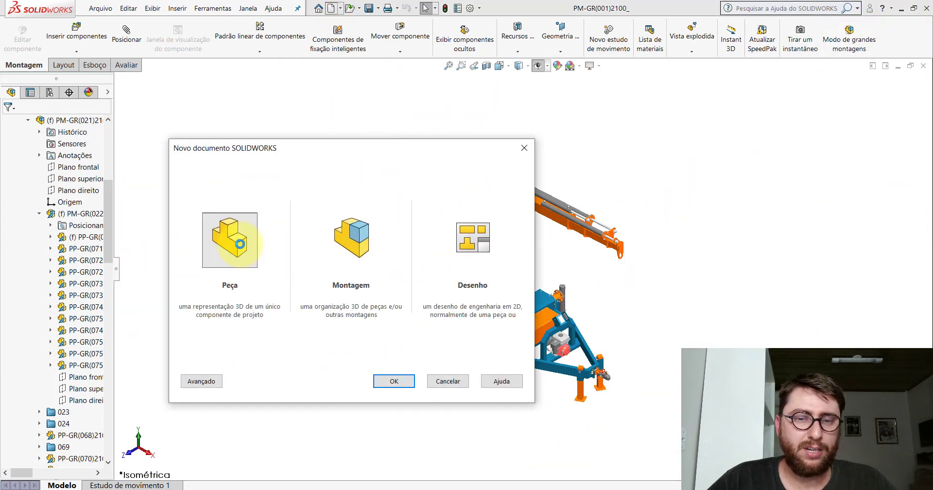
double_click(240, 244)
click(509, 66)
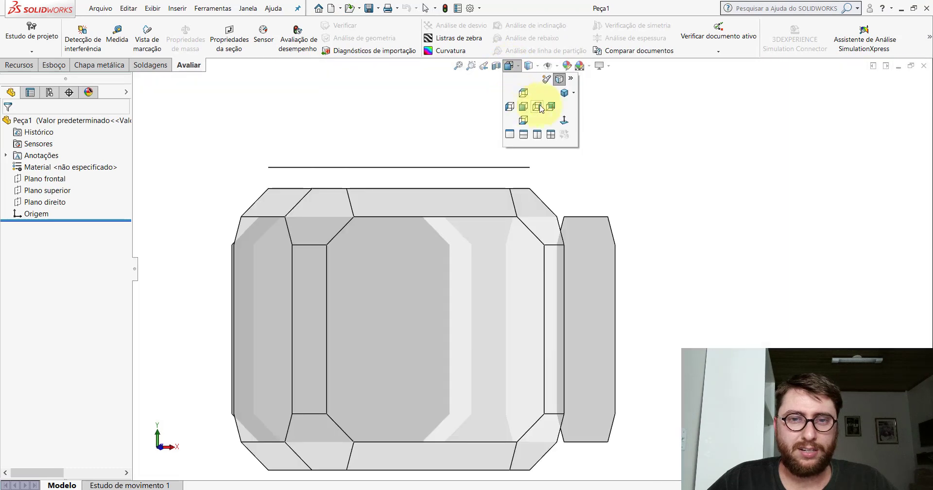
click(538, 107)
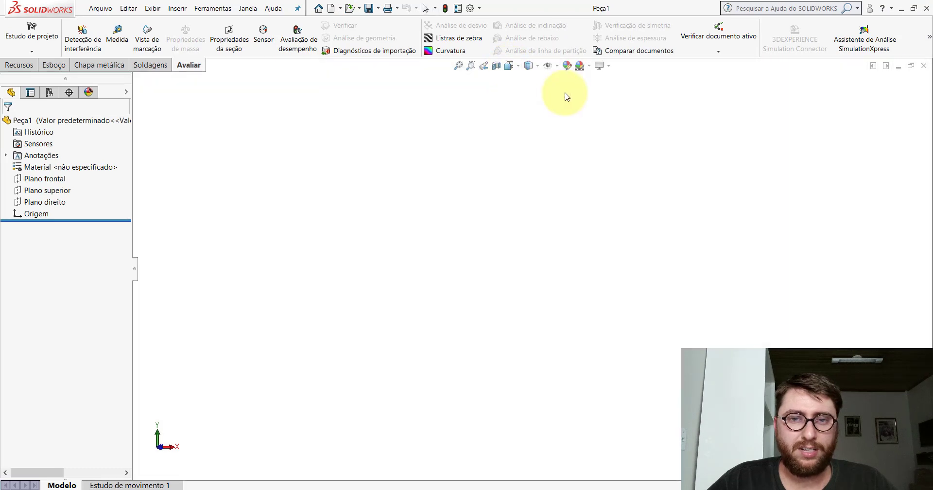
- Start Esboço1 on Plano direito and draw a vertical centerline upward from the origin
click(48, 204)
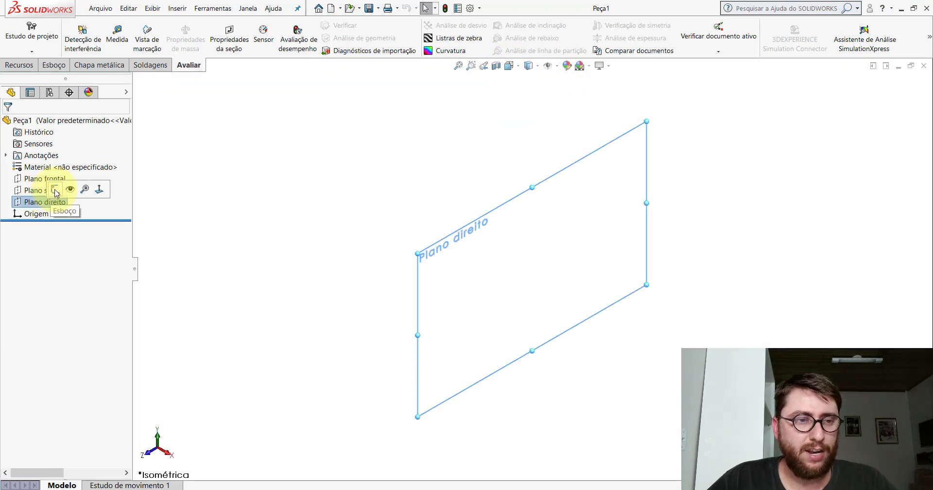
click(55, 190)
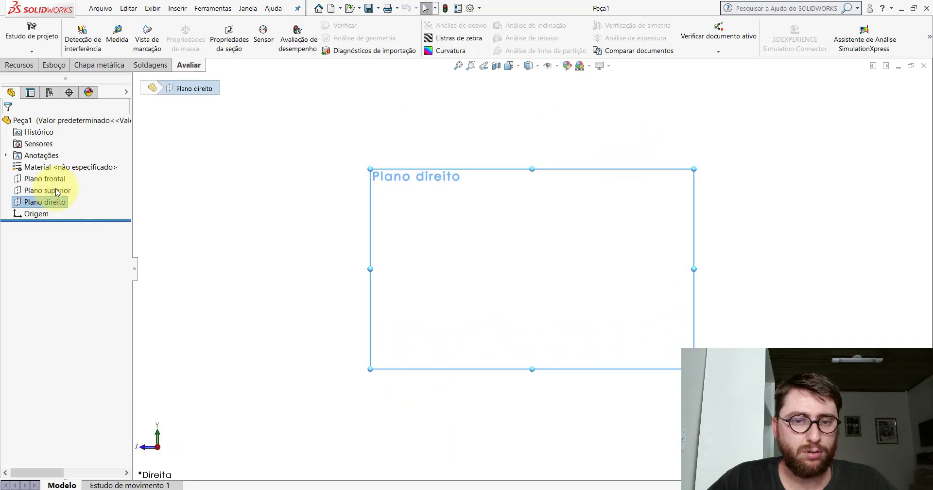
click(116, 25)
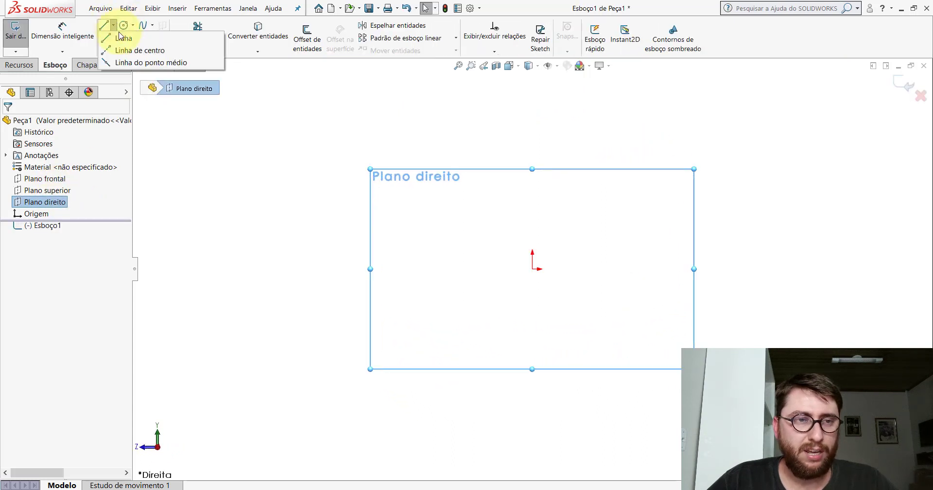
click(126, 51)
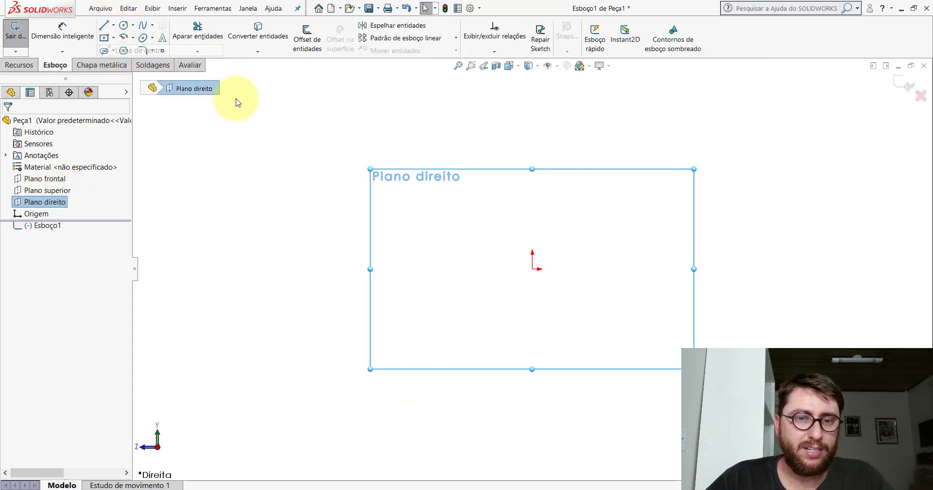
click(533, 268)
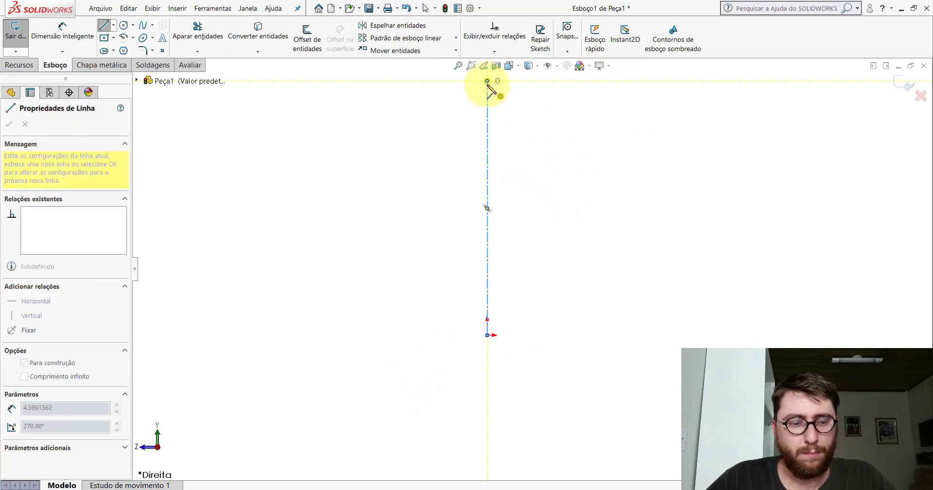
click(487, 81)
key(Escape)
scroll(483, 405, up, 3)
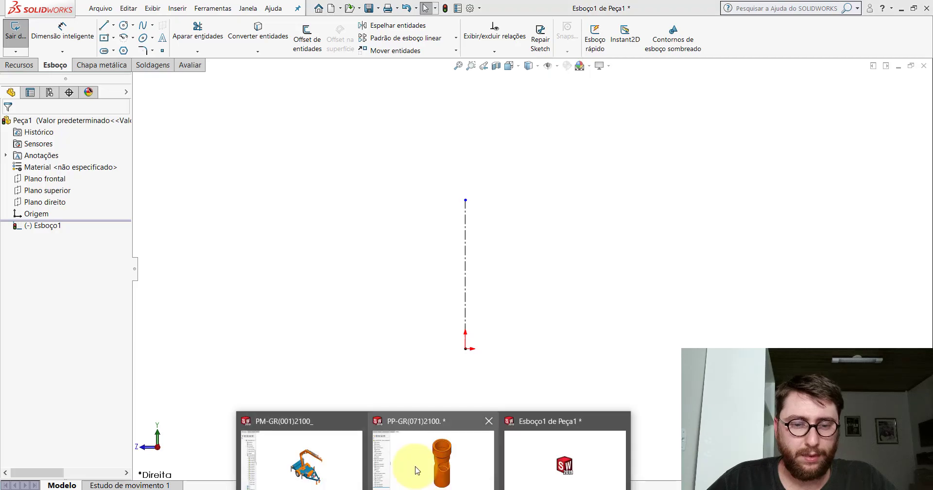
click(416, 469)
scroll(469, 249, down, 4)
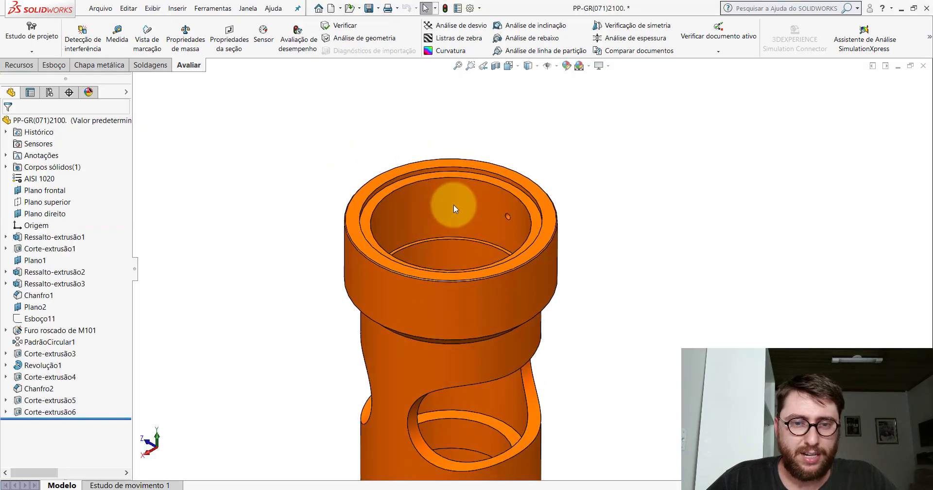
mouse_move(453, 204)
middle_down()
mouse_move(457, 239)
mouse_move(500, 333)
mouse_move(520, 306)
mouse_move(500, 181)
mouse_move(516, 270)
middle_up()
scroll(515, 270, up, 4)
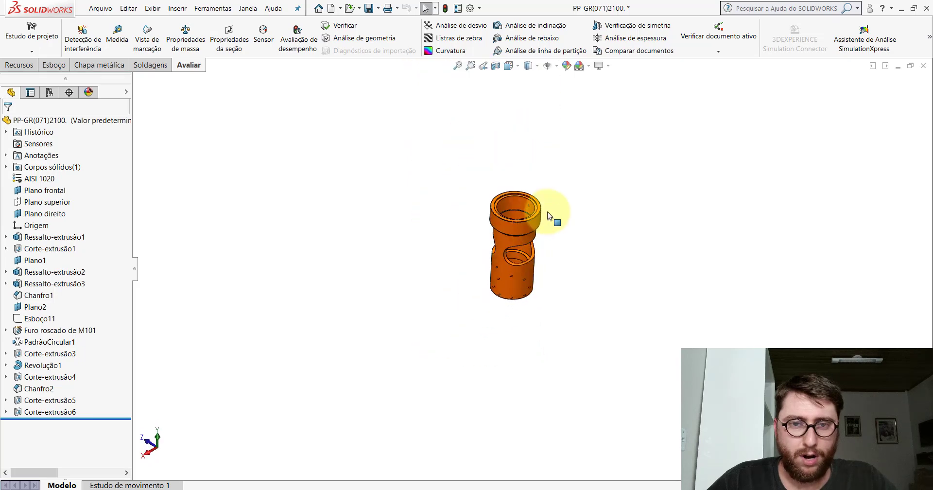
click(558, 66)
click(547, 127)
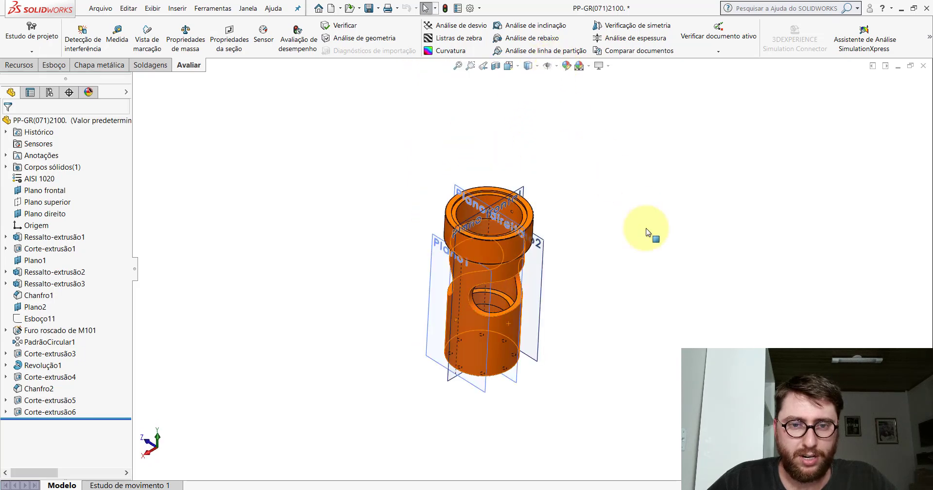
click(496, 206)
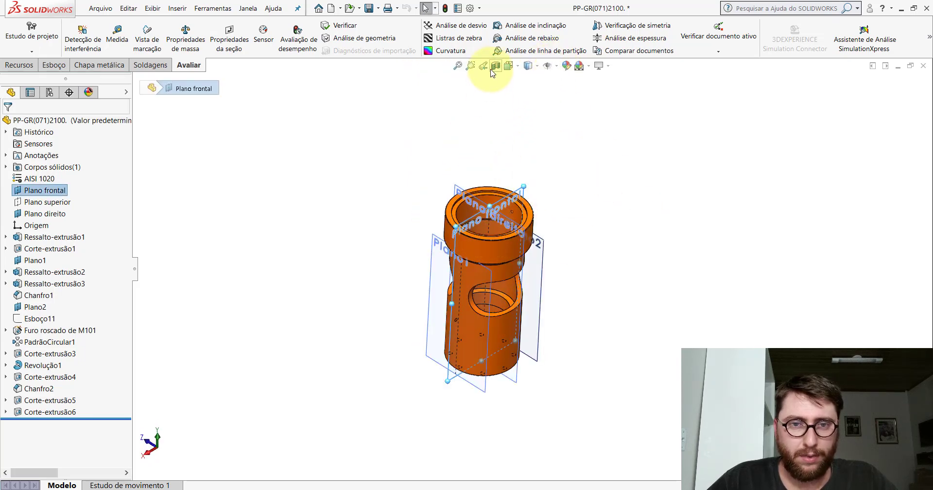
click(495, 66)
click(11, 128)
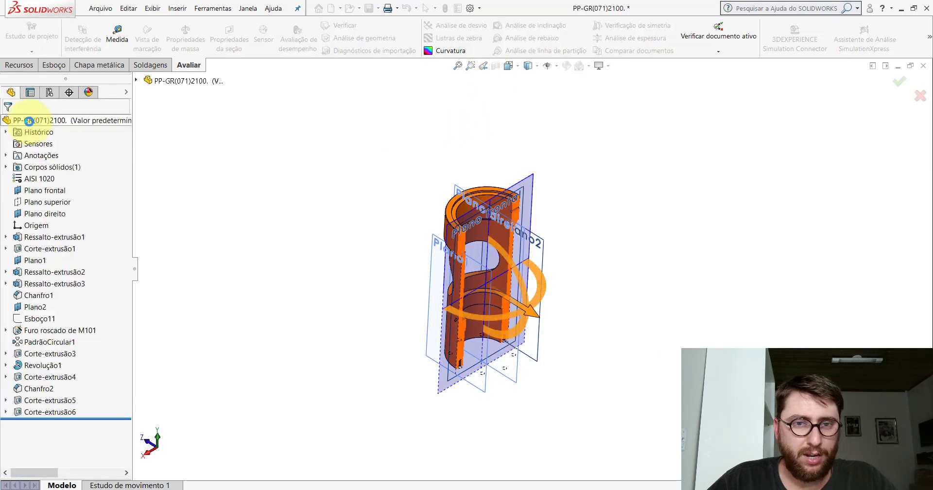
click(550, 69)
mouse_move(483, 285)
middle_down()
mouse_move(462, 214)
mouse_move(427, 229)
mouse_move(457, 262)
middle_up()
key(space)
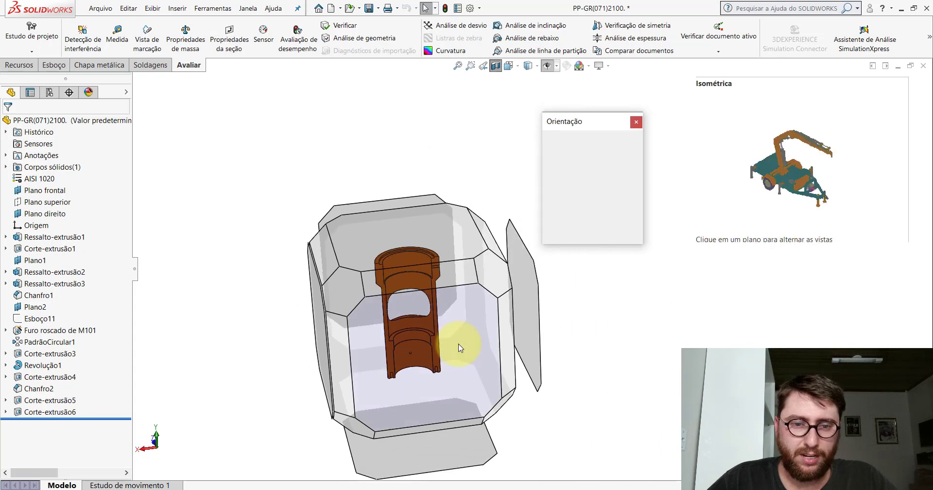
click(458, 343)
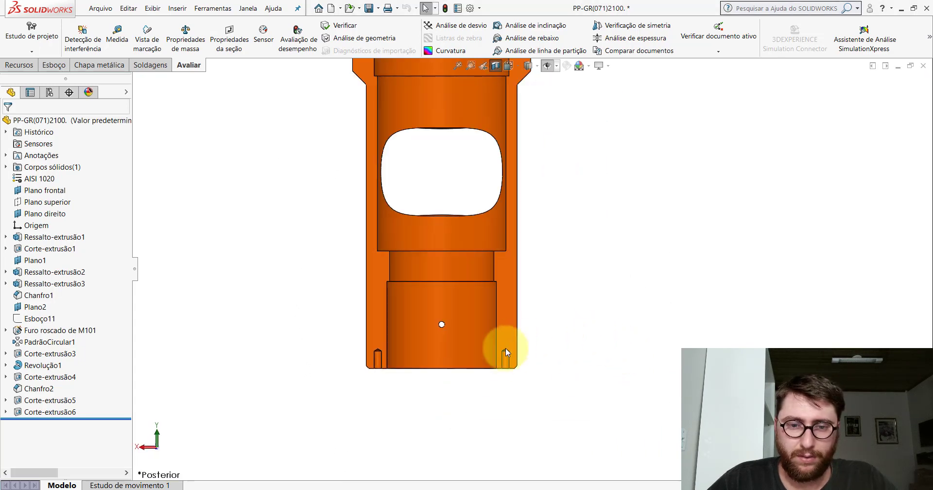
scroll(520, 372, up, 2)
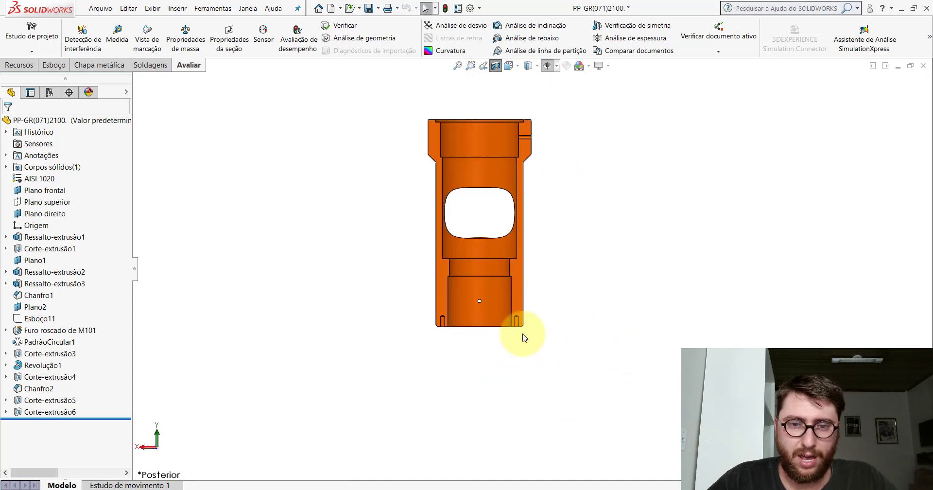
scroll(522, 150, down, 1)
scroll(525, 160, down, 2)
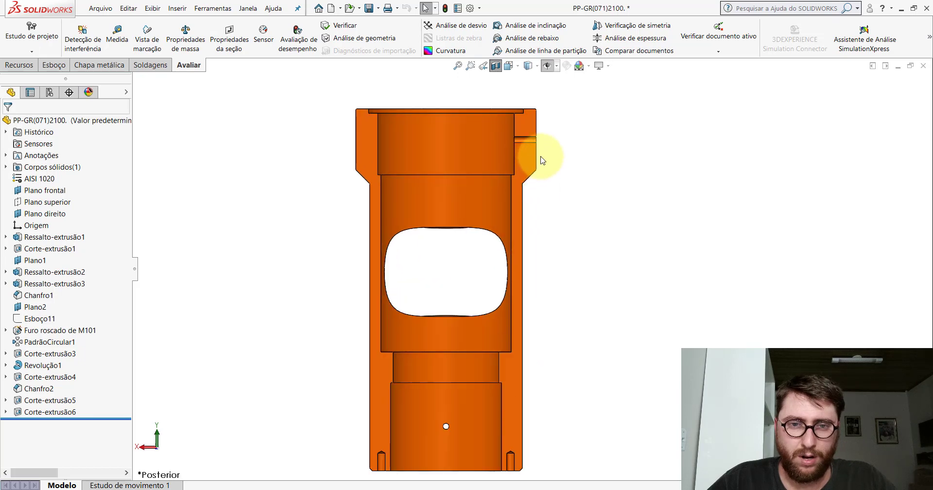
click(439, 488)
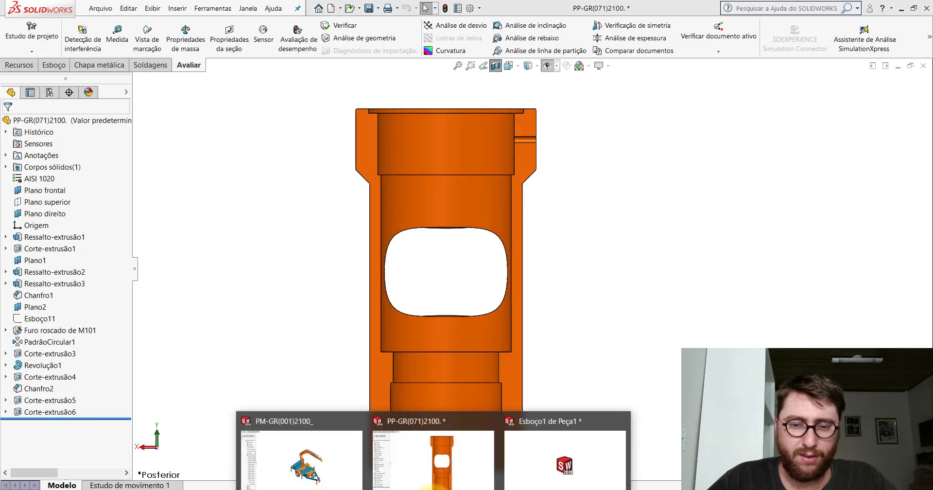
click(565, 459)
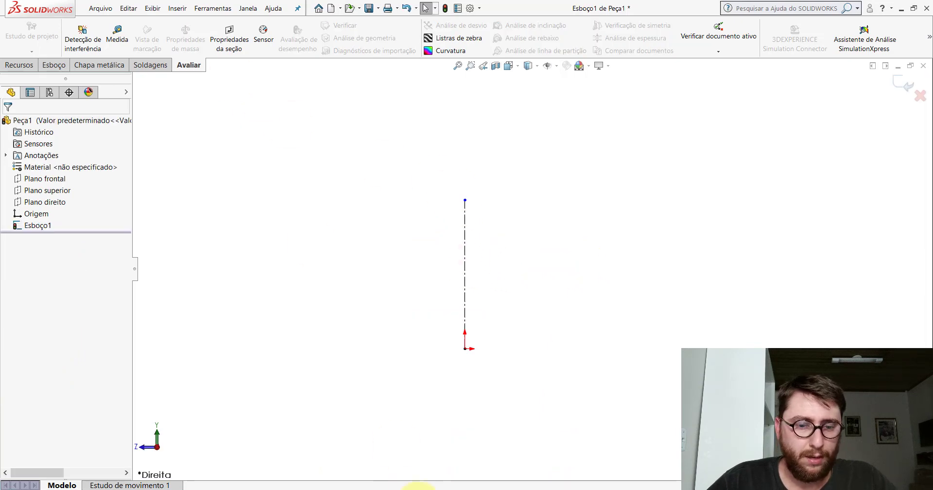
click(438, 488)
click(423, 455)
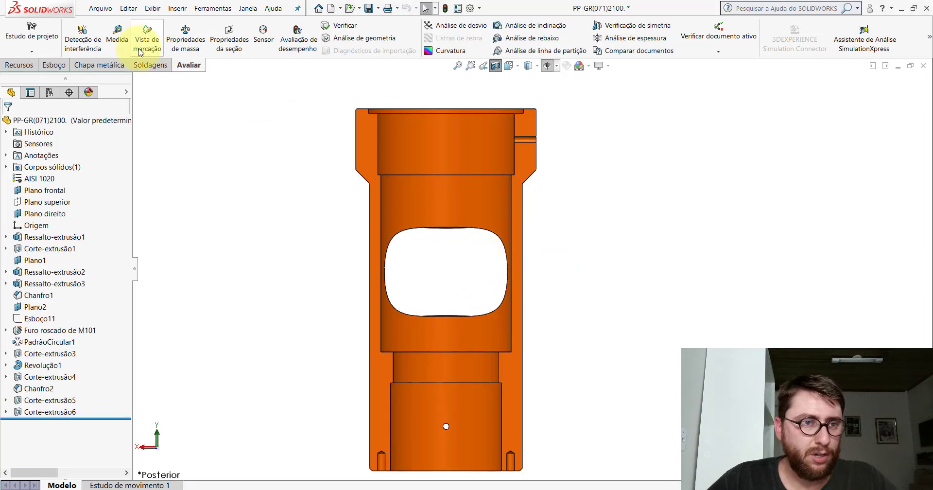
- Measure the reference part's top circular edge (88 mm radius) and its distance to the bottom edge
click(116, 35)
scroll(535, 151, down, 5)
scroll(560, 165, down, 2)
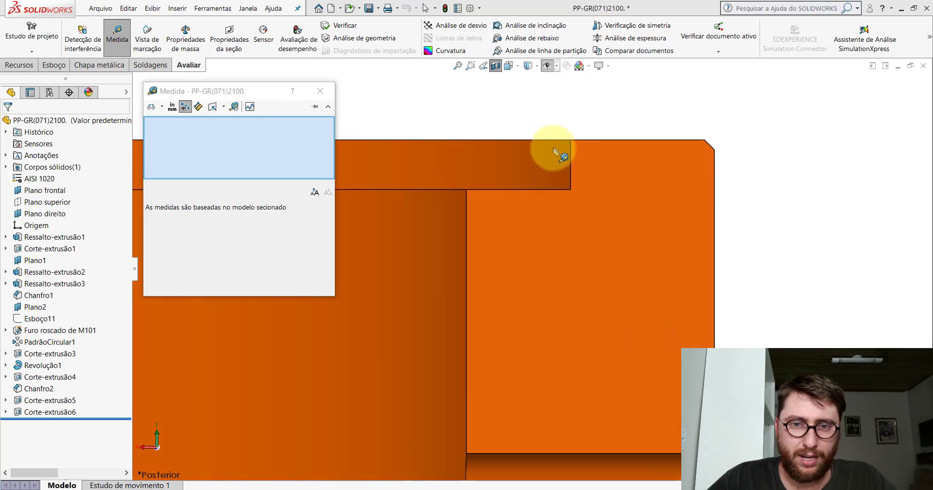
click(559, 140)
scroll(562, 215, up, 5)
scroll(541, 277, up, 5)
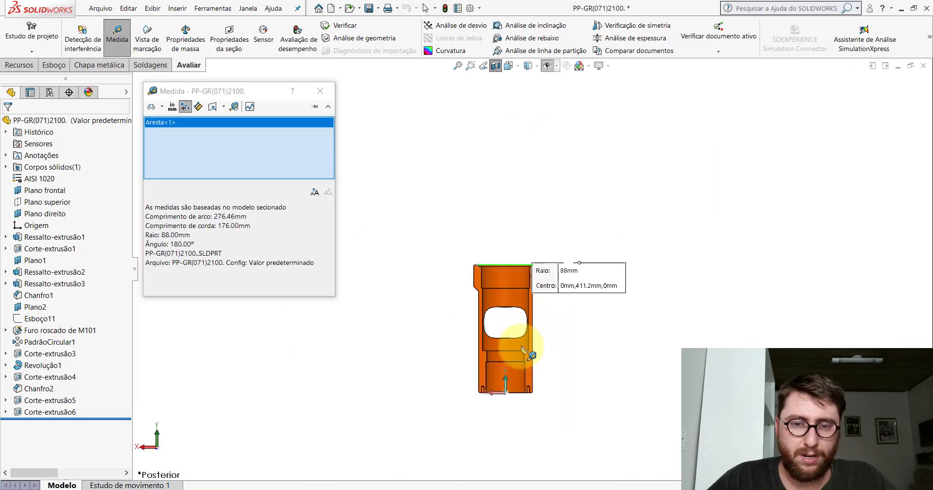
scroll(533, 352, down, 5)
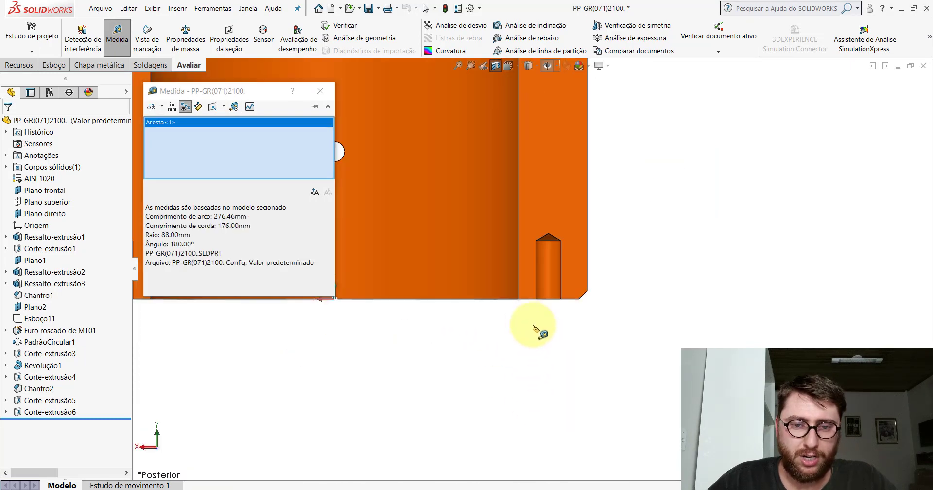
click(505, 300)
- Move the 411.2 mm center-distance readout aside, close Measure, and return to Peça1's sketch
scroll(511, 308, up, 3)
scroll(541, 177, up, 3)
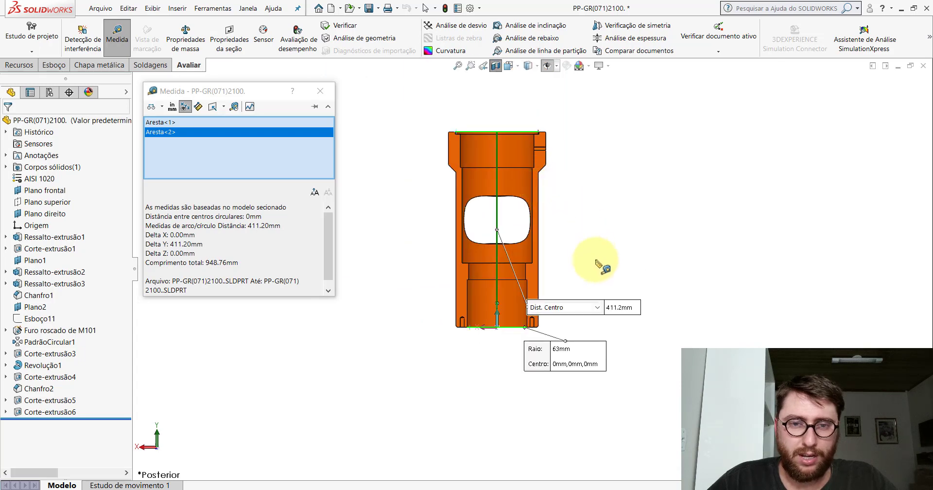
drag(625, 307, 639, 249)
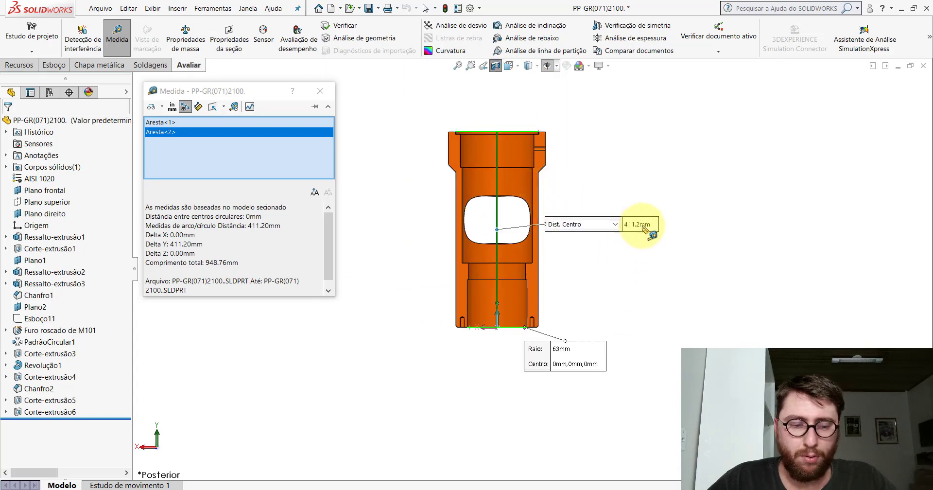
key(Escape)
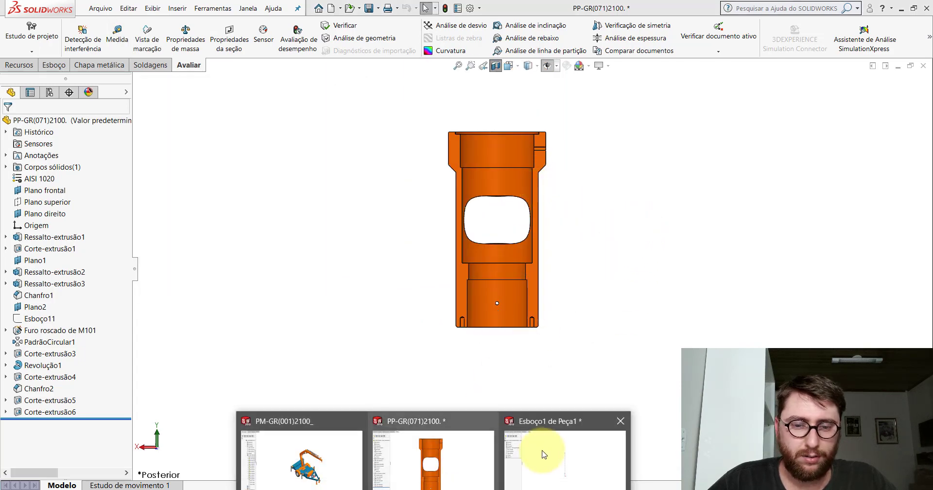
click(544, 453)
- Dimension the sketch centerline to 411.2 mm with Dimensão inteligente
click(54, 65)
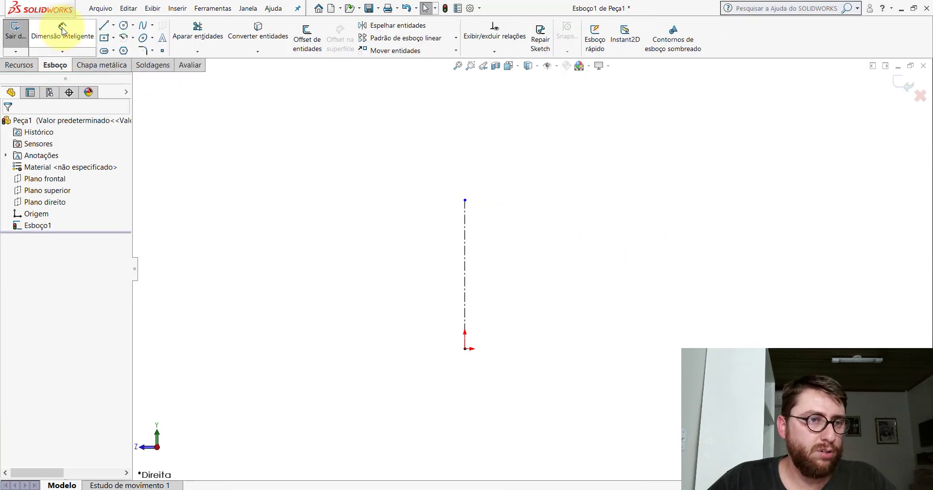
click(62, 30)
click(466, 229)
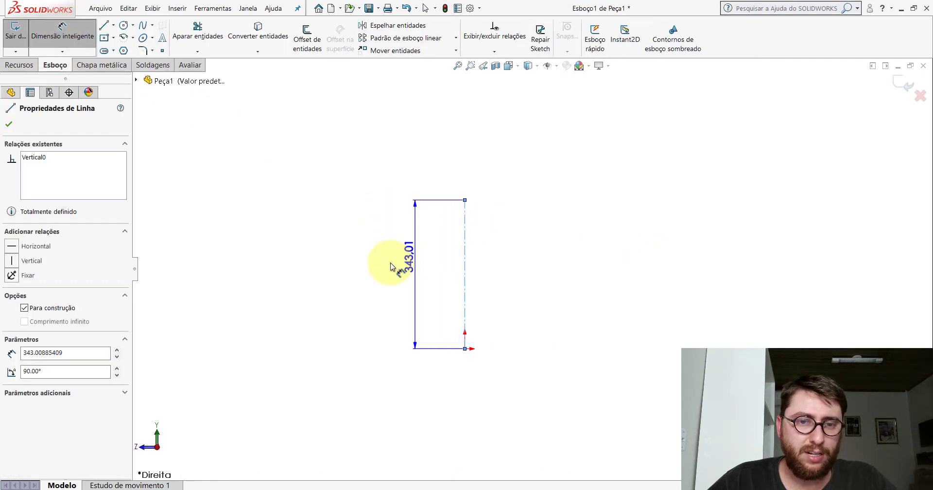
click(372, 271)
text(411,2)
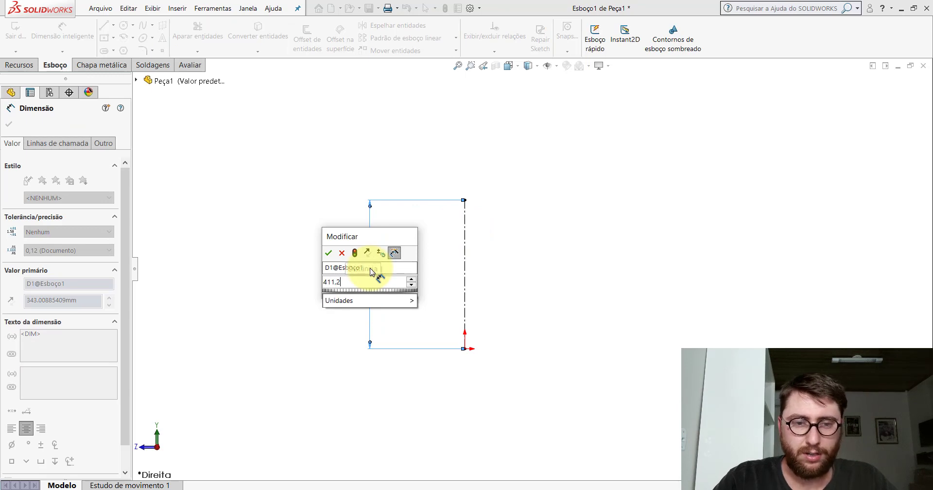
key(Return)
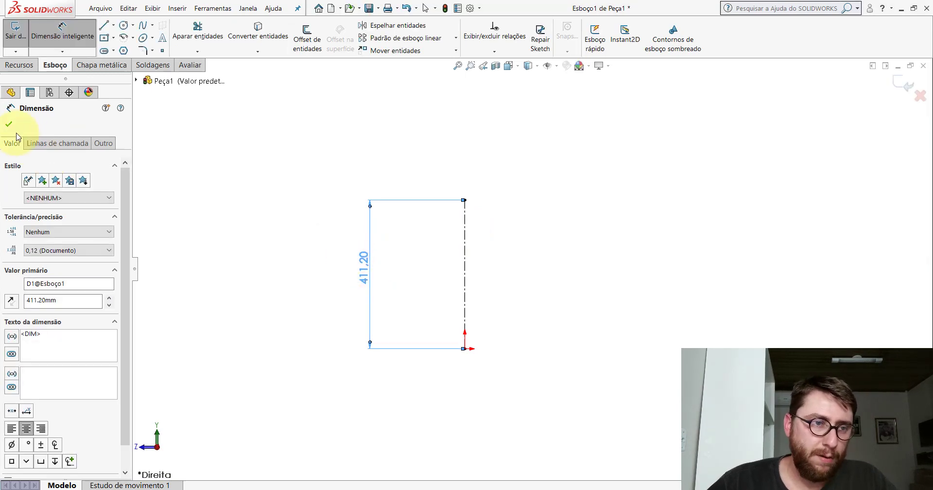
click(10, 124)
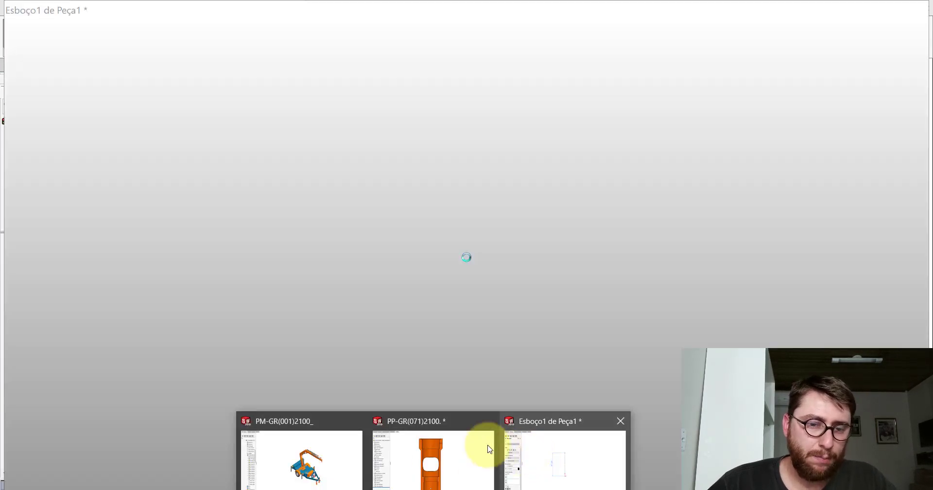
- Check the mass properties of reference part PP-GR(071)2100
click(490, 449)
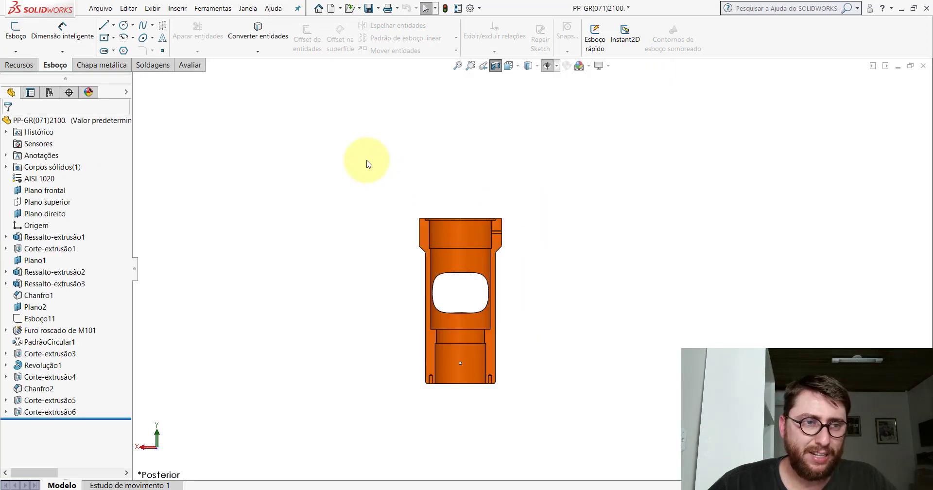
click(190, 64)
click(190, 41)
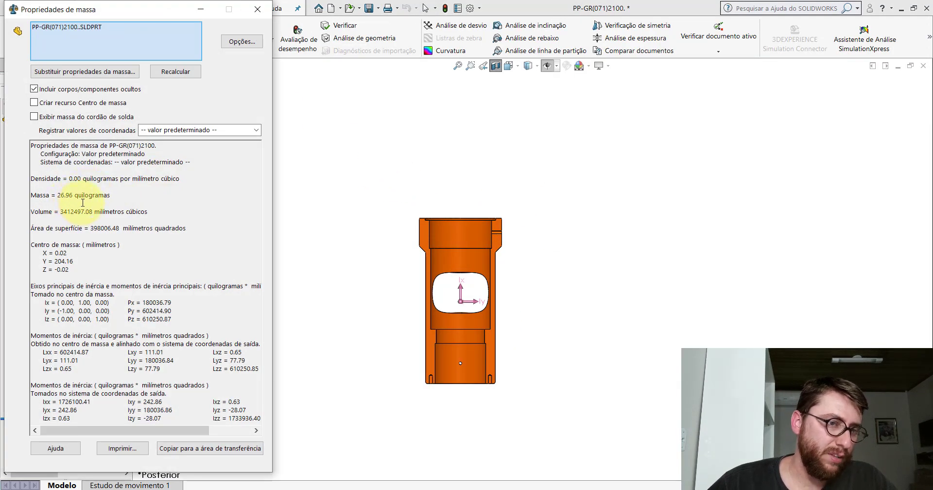
click(258, 9)
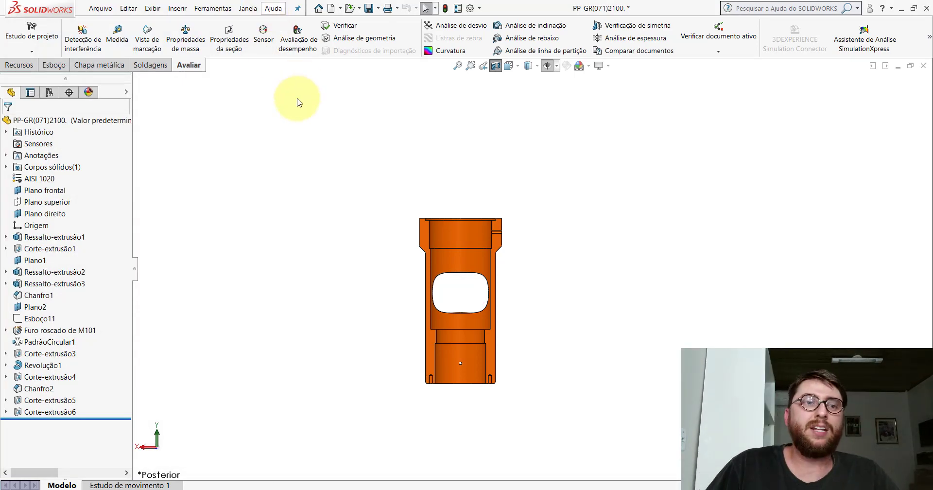
- Measure the reference part's top flange width between its two top edges: 205 mm
click(117, 36)
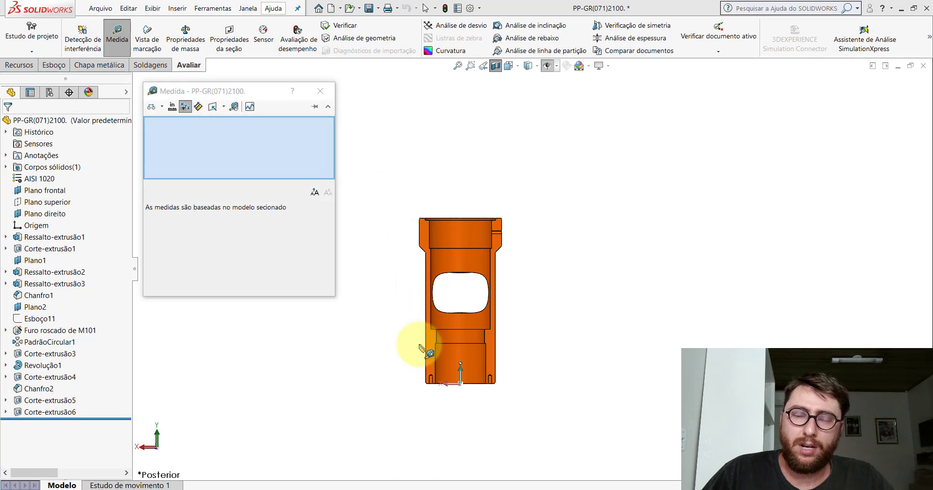
scroll(465, 311, down, 3)
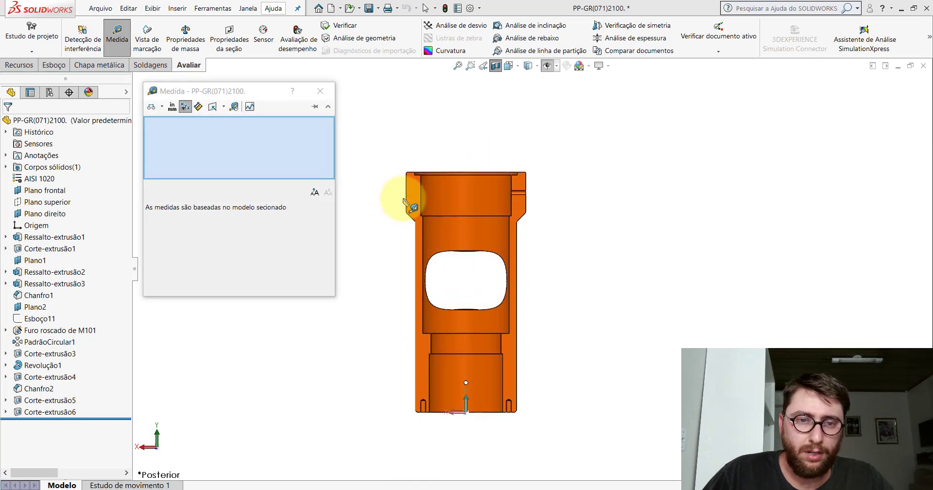
click(406, 182)
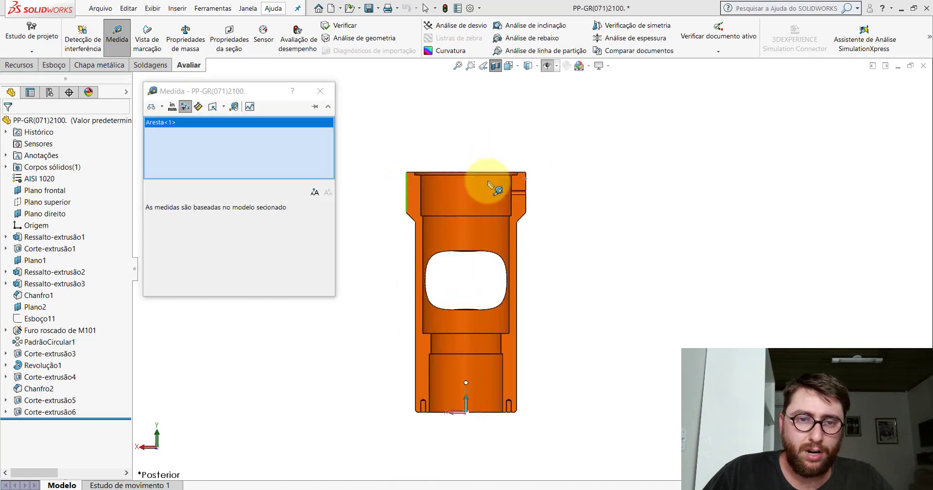
click(526, 185)
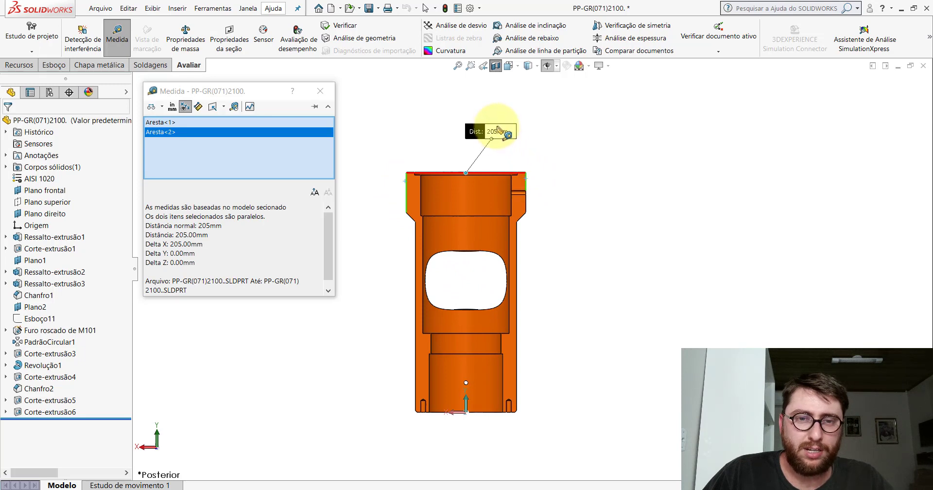
key(Escape)
- Return the reference part to the back view and switch to Esboço1 of Peça1
middle_drag(422, 197, 418, 203)
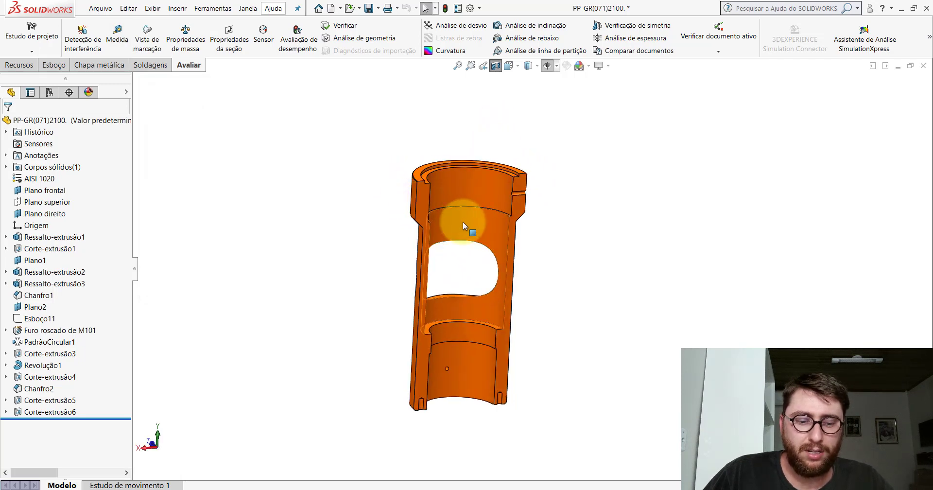
key(space)
click(485, 301)
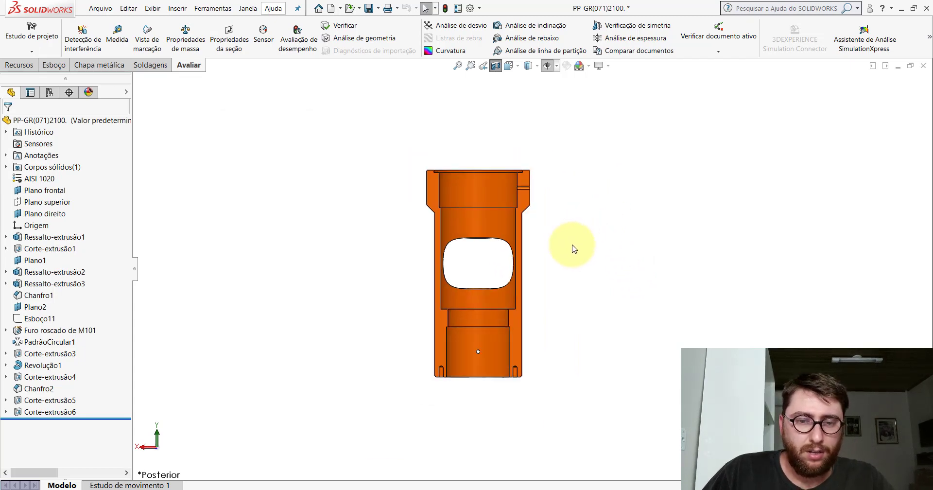
click(436, 486)
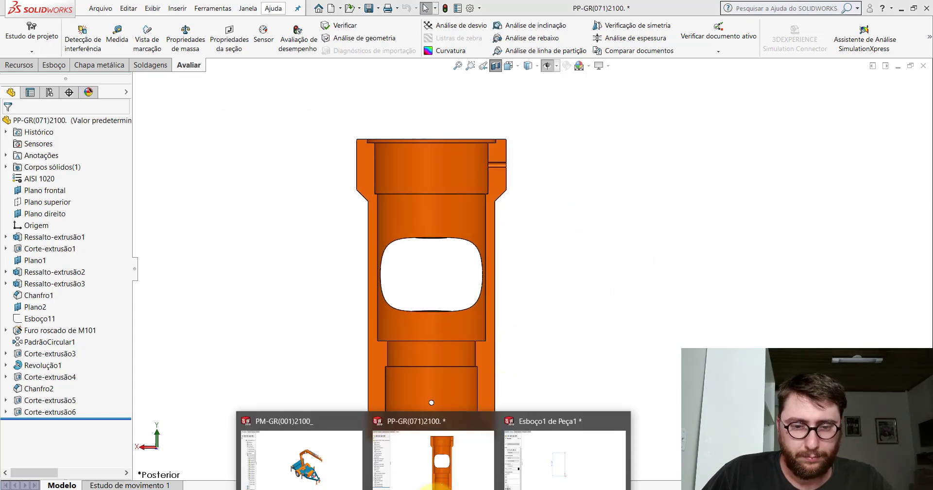
click(546, 454)
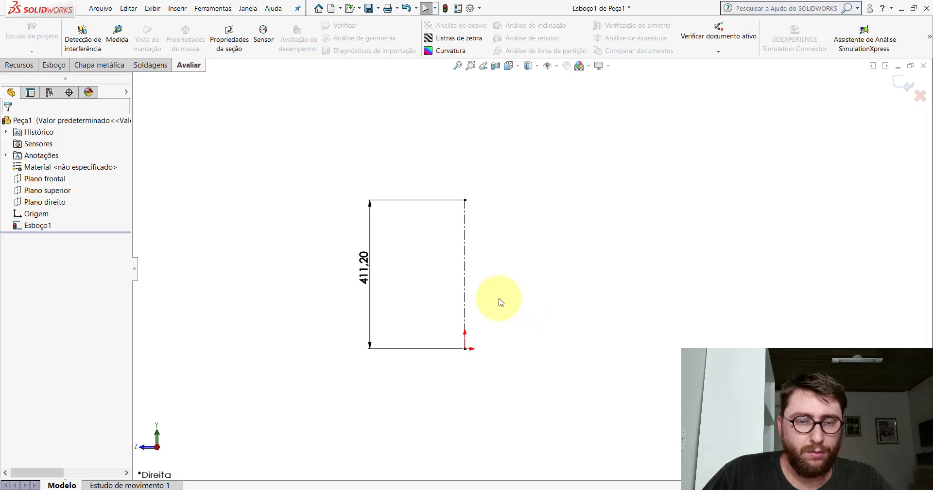
- Draw the profile's bottom horizontal edge and tall vertical outer wall with the Line tool
click(50, 64)
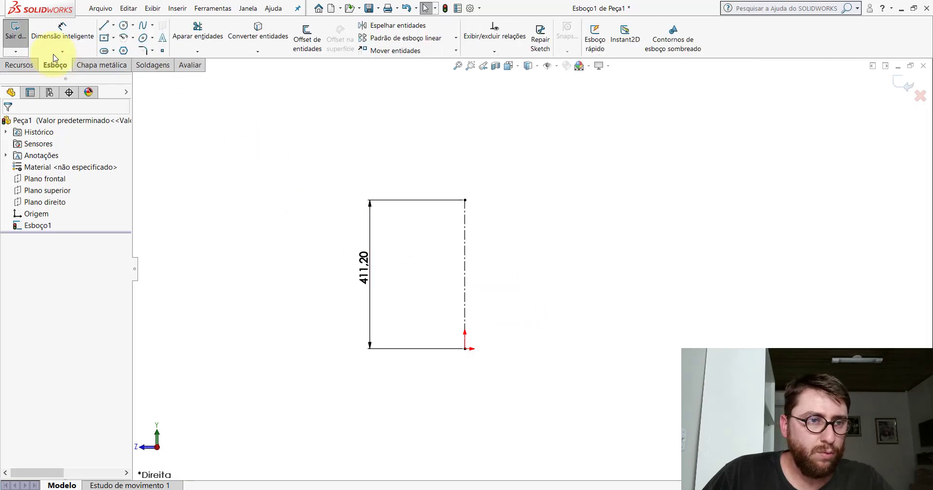
click(104, 25)
scroll(578, 333, down, 4)
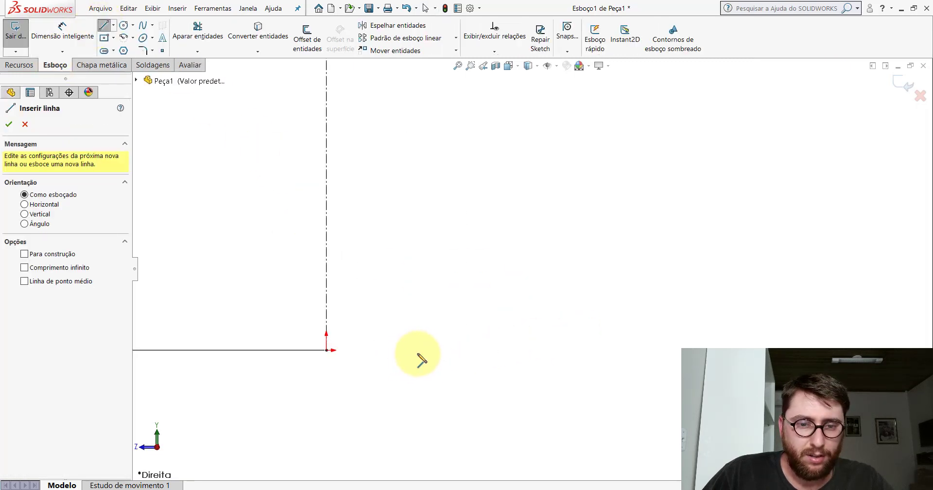
click(421, 350)
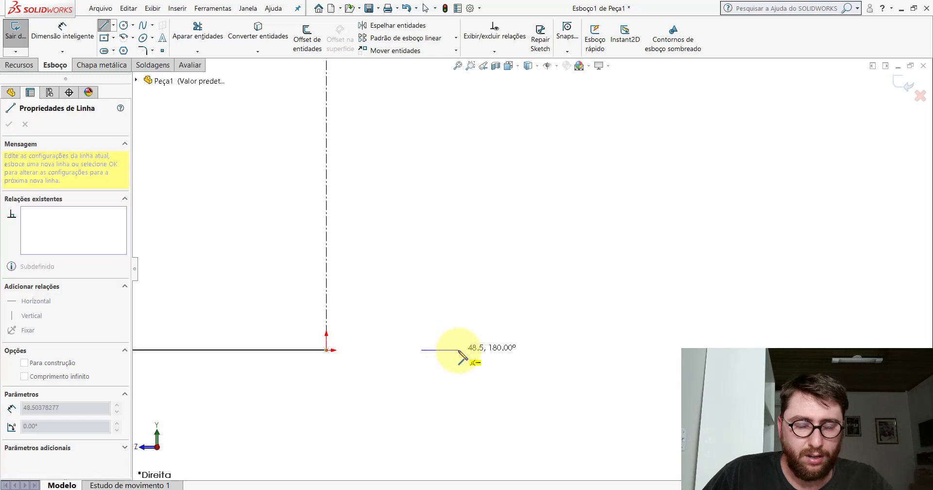
click(459, 349)
scroll(522, 272, up, 4)
scroll(512, 233, down, 4)
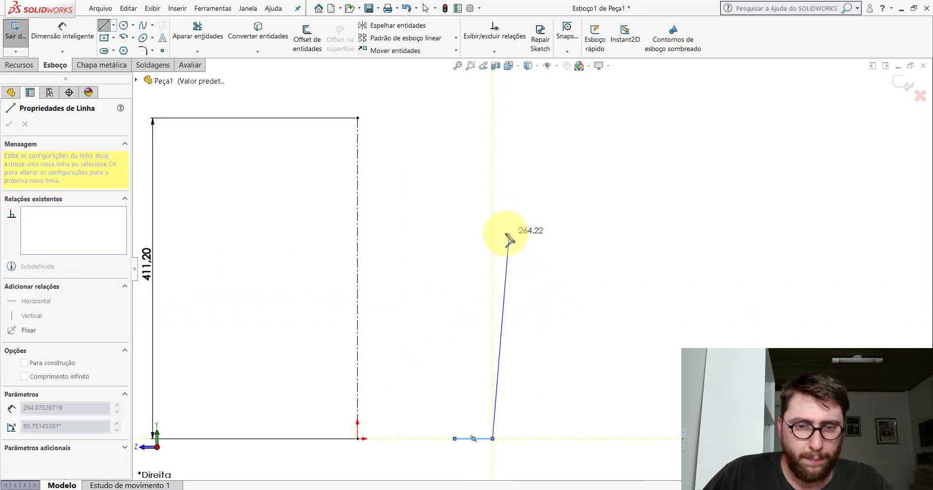
click(493, 237)
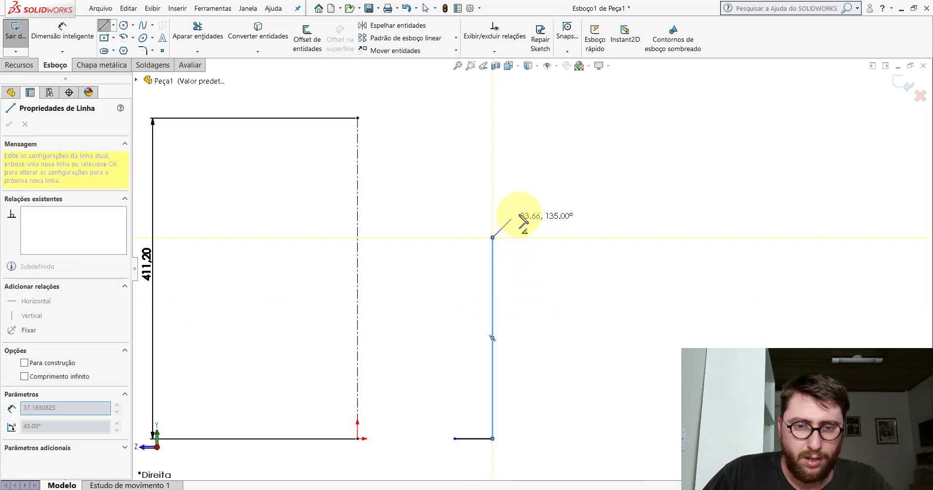
- Continue with a 45° chamfer, the upper vertical wall and a small top step
click(519, 211)
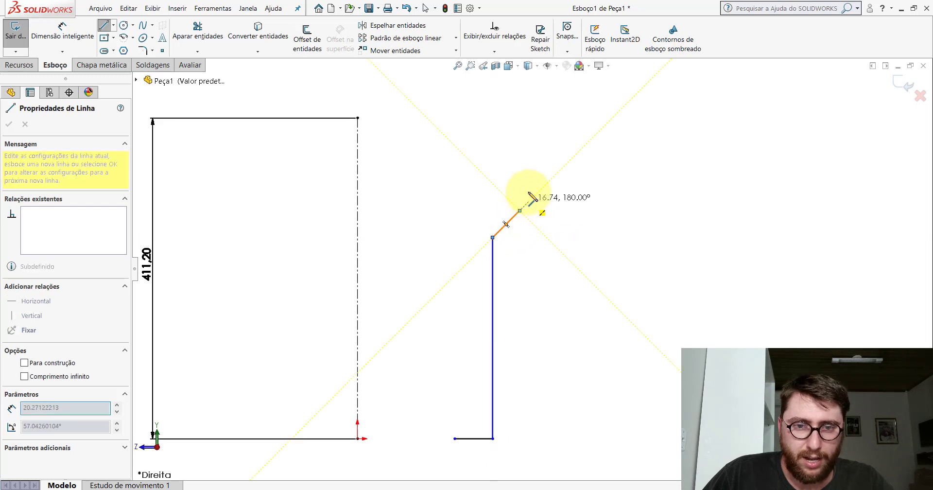
click(519, 118)
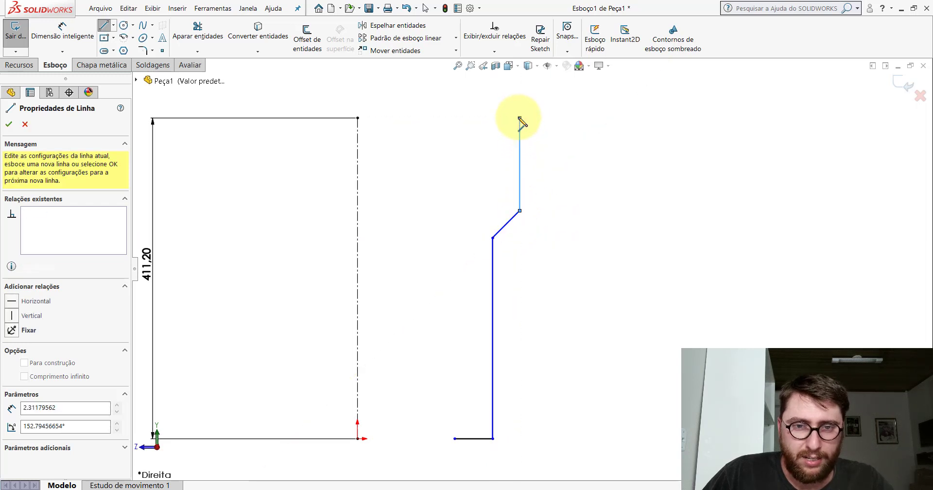
click(506, 118)
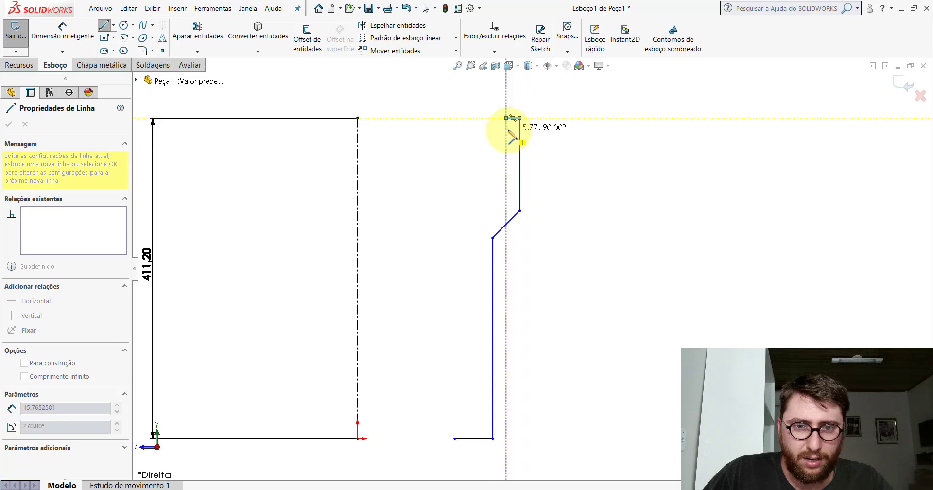
click(506, 129)
click(464, 130)
key(Escape)
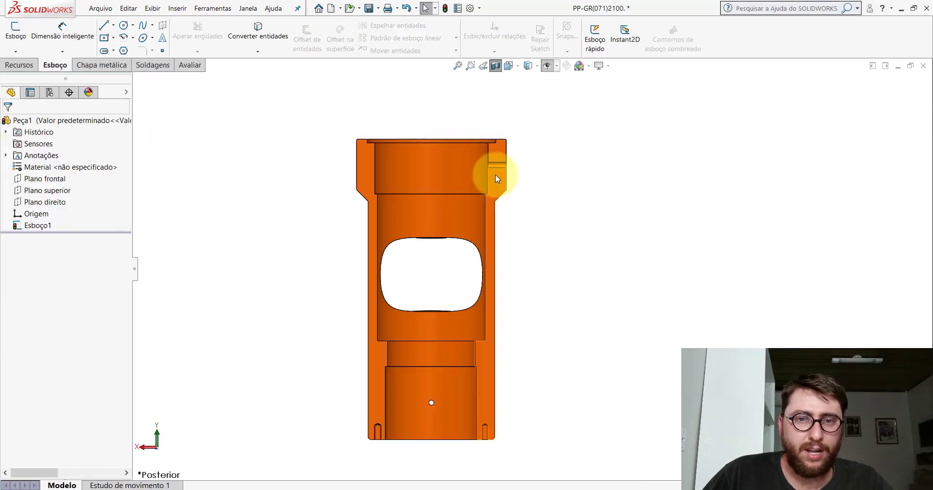
- In the Peça1 sketch, drag the top step's horizontal edge higher
scroll(506, 163, down, 5)
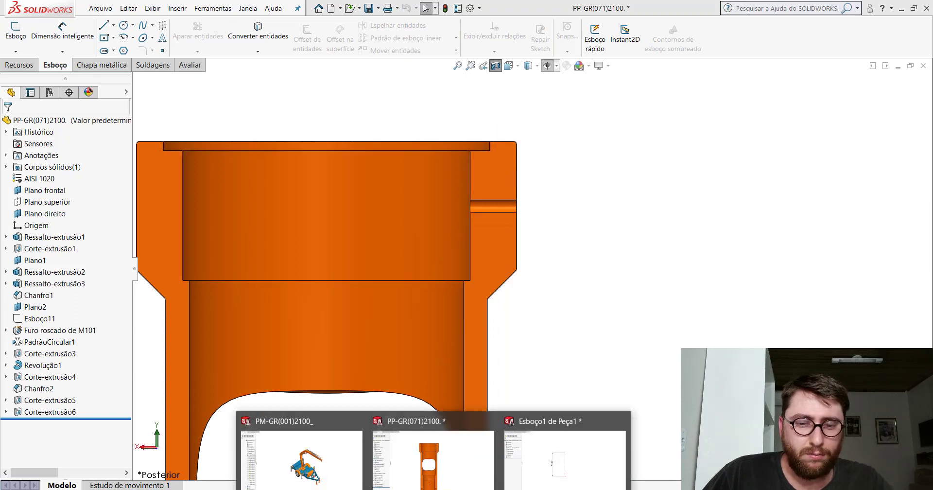
click(563, 459)
click(103, 26)
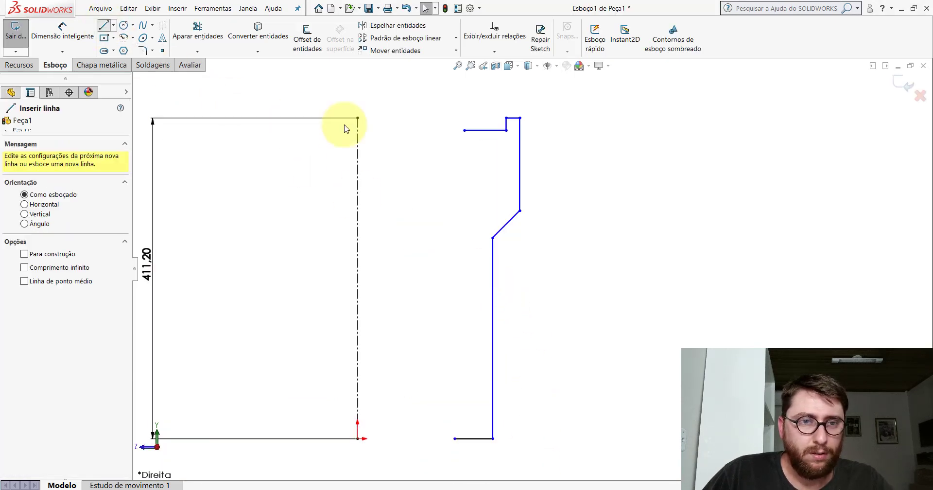
key(Escape)
click(481, 132)
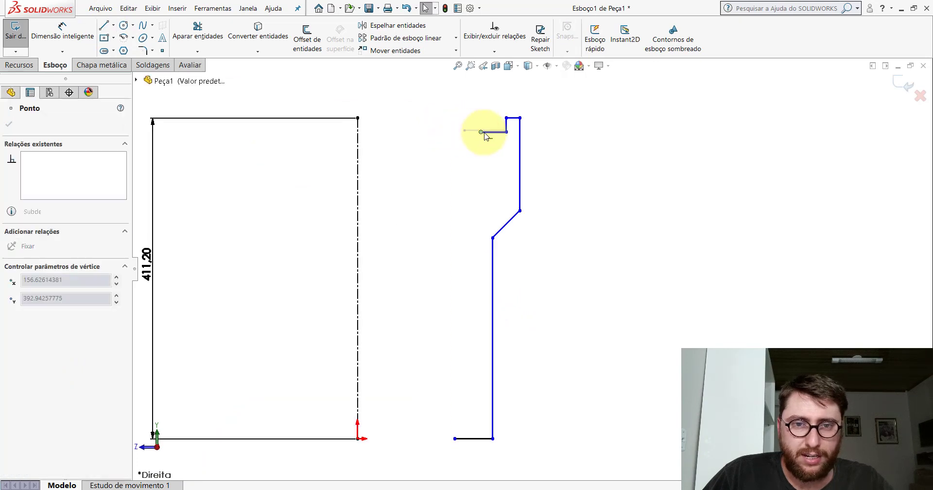
key(Escape)
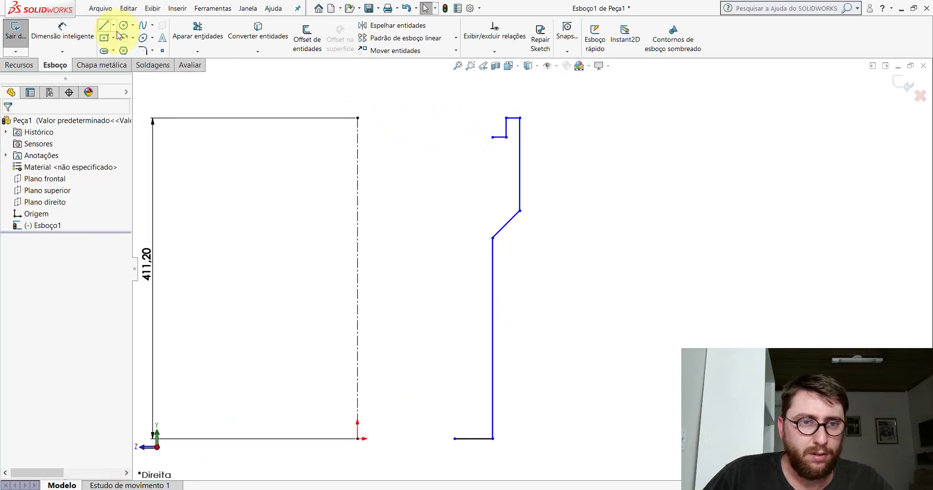
scroll(497, 122, down, 2)
click(490, 169)
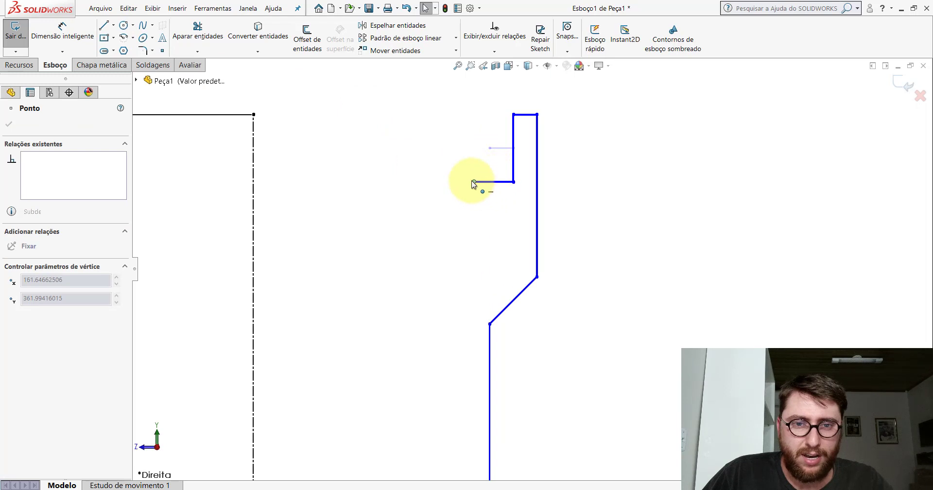
drag(481, 151, 478, 147)
key(Escape)
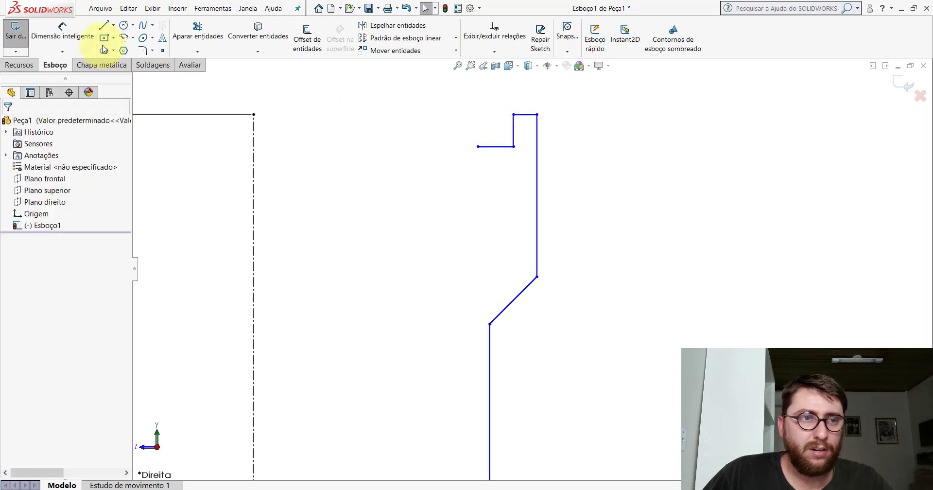
- Draw a vertical drop and a leftward horizontal edge to form a second inward step
click(104, 27)
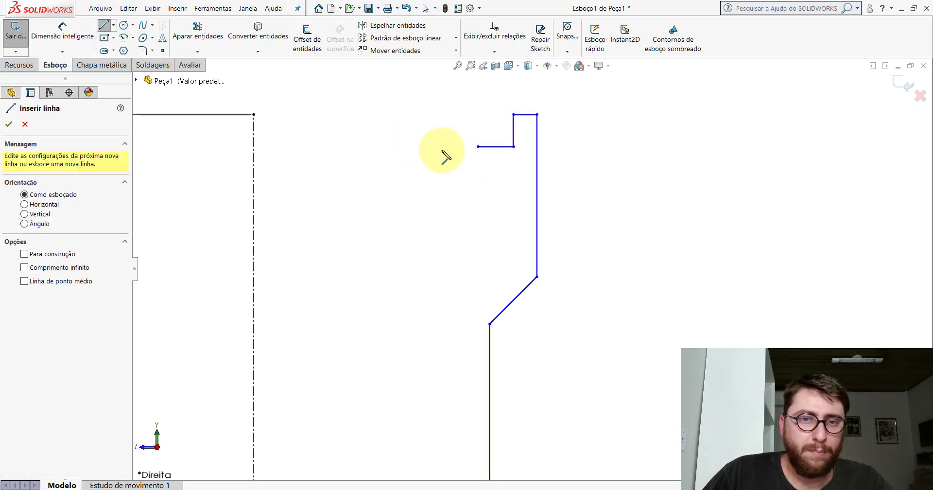
click(478, 146)
click(478, 170)
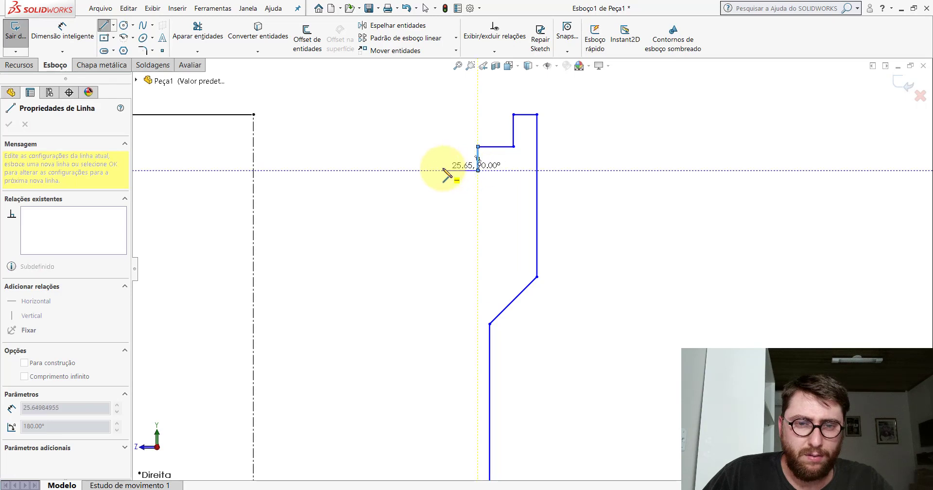
click(443, 171)
key(Escape)
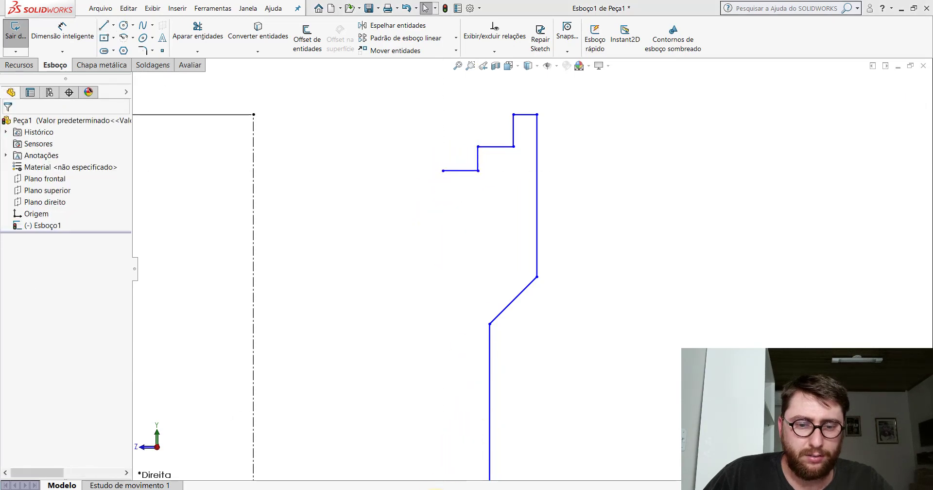
click(432, 456)
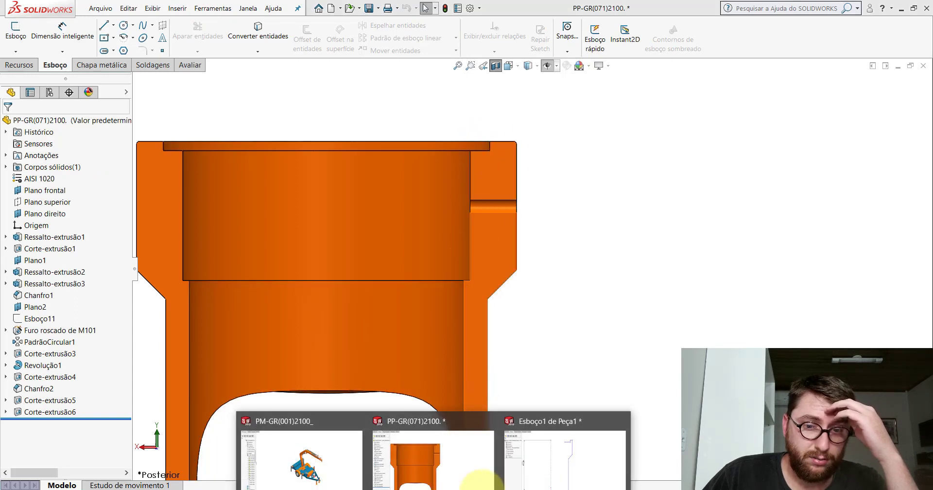
- Drag the second step edge much lower and compare it against the reference part
click(559, 454)
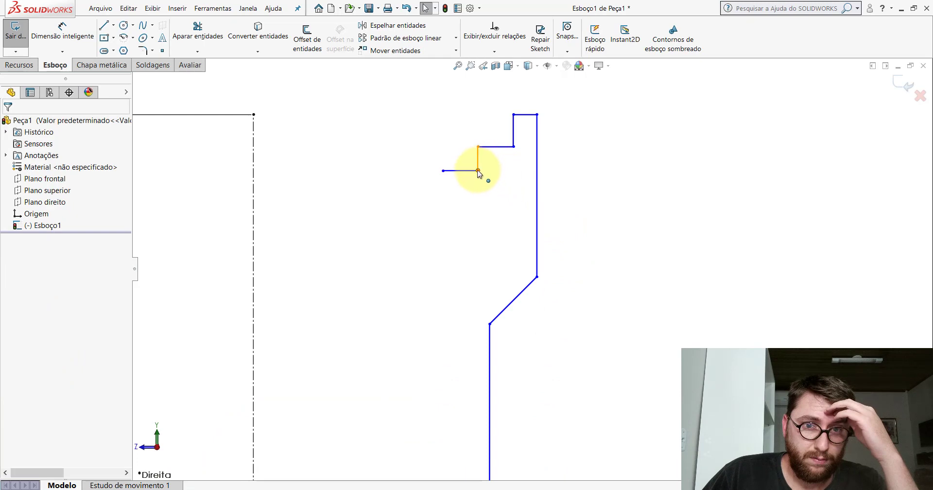
drag(479, 173, 492, 237)
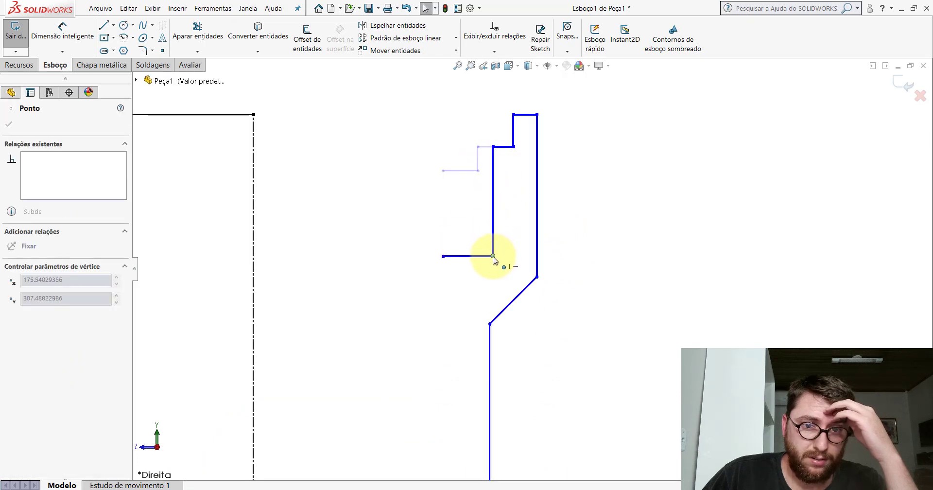
click(578, 282)
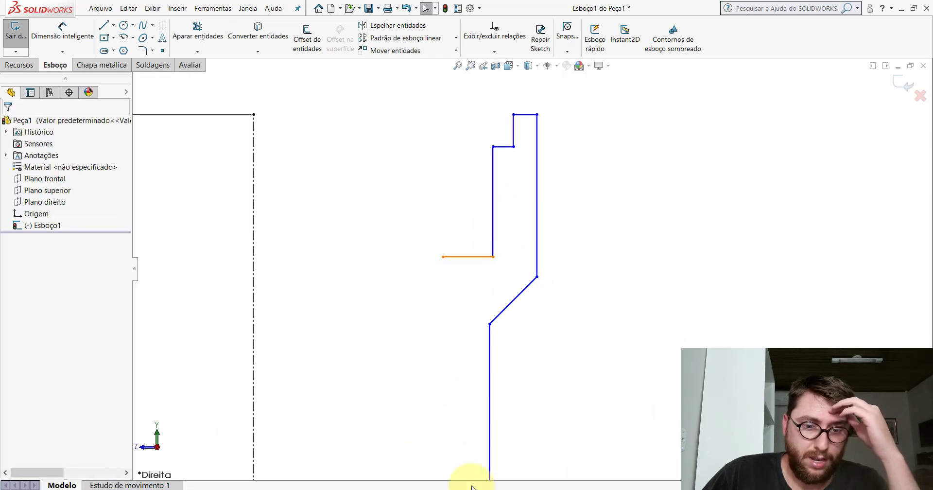
click(302, 443)
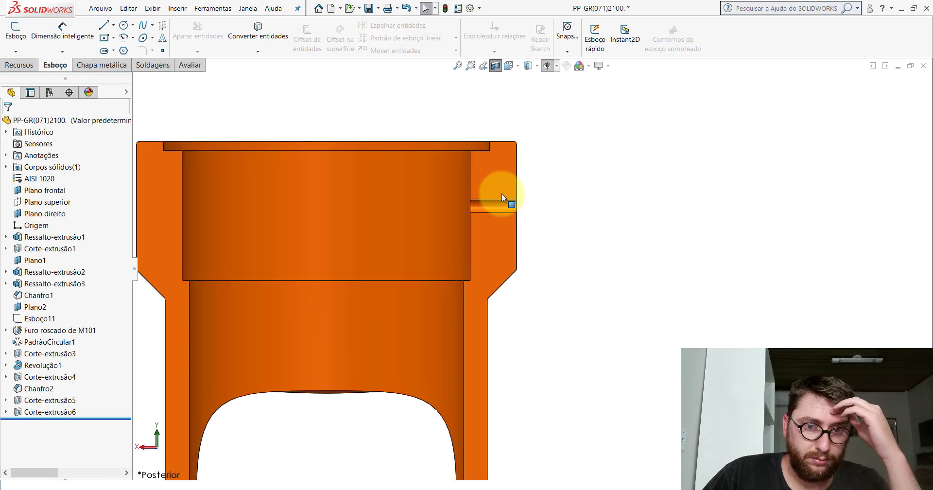
scroll(464, 294, up, 3)
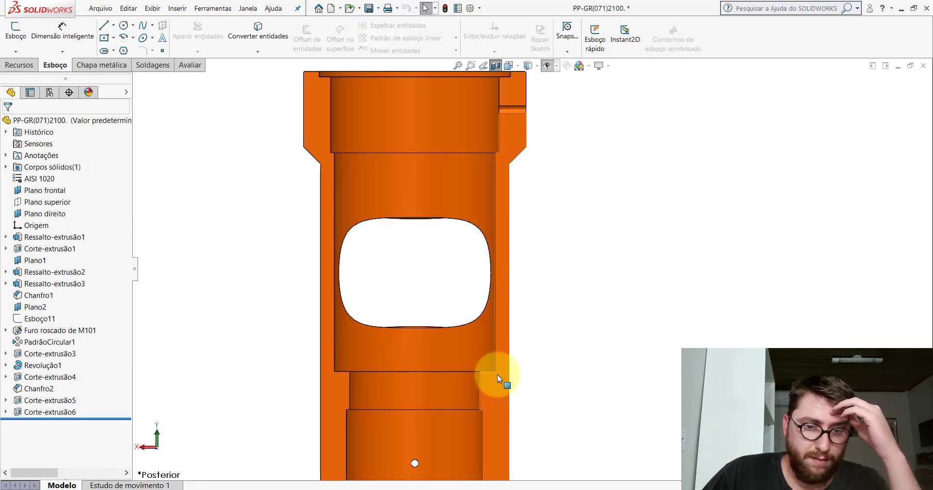
click(535, 469)
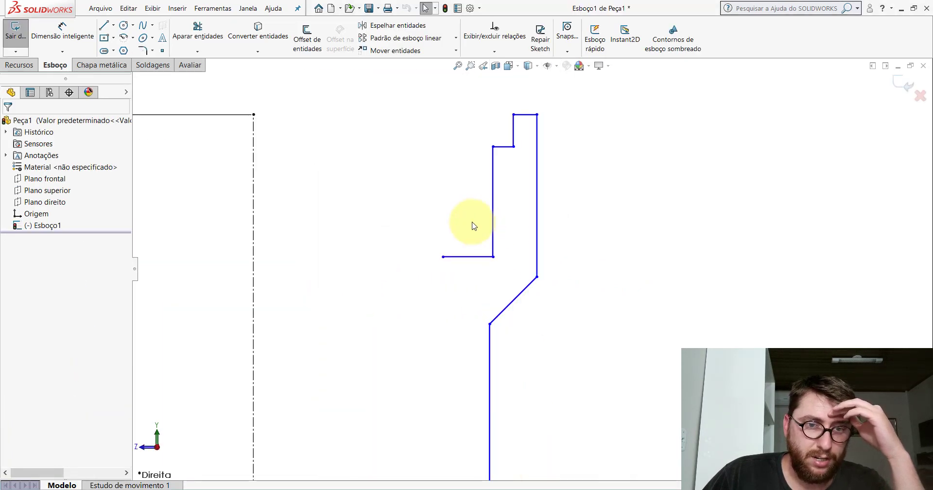
- Draw a vertical edge down from the lowered step's left end, with a small notch
key(l)
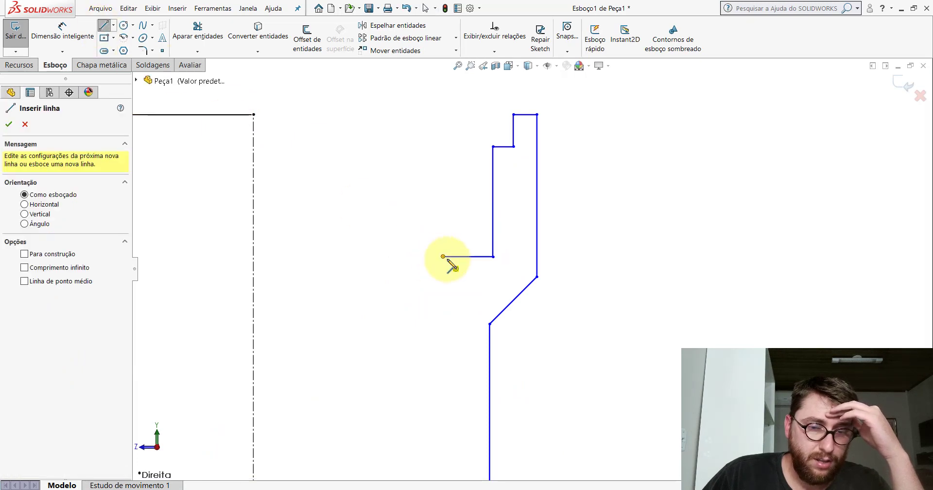
click(443, 256)
scroll(532, 268, up, 2)
click(469, 410)
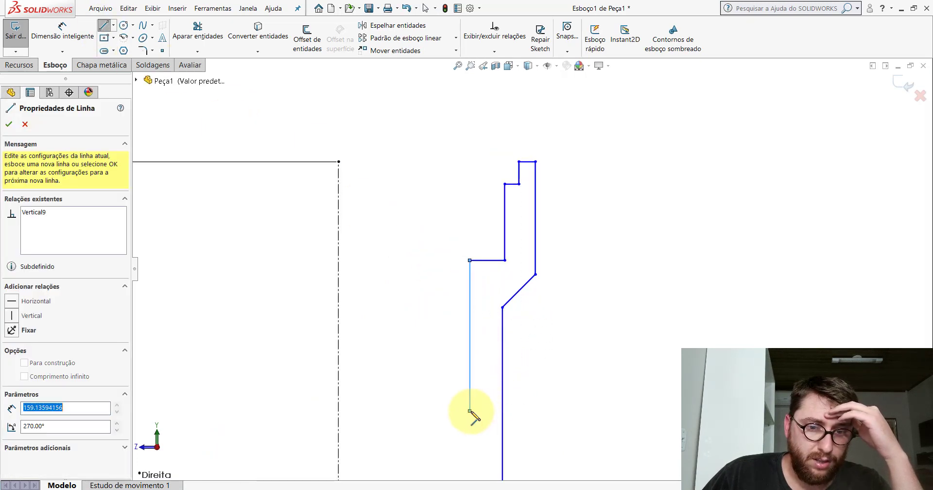
click(447, 410)
click(447, 444)
key(z)
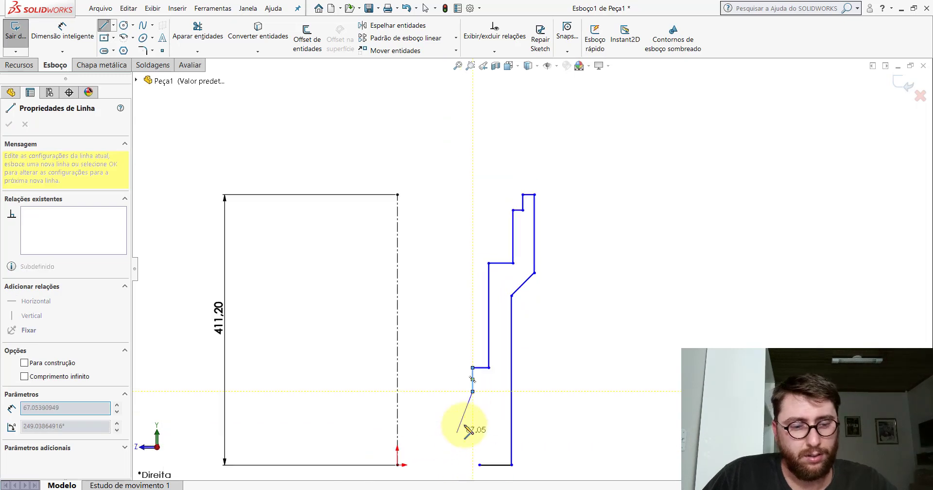
key(Escape)
scroll(513, 394, up, 3)
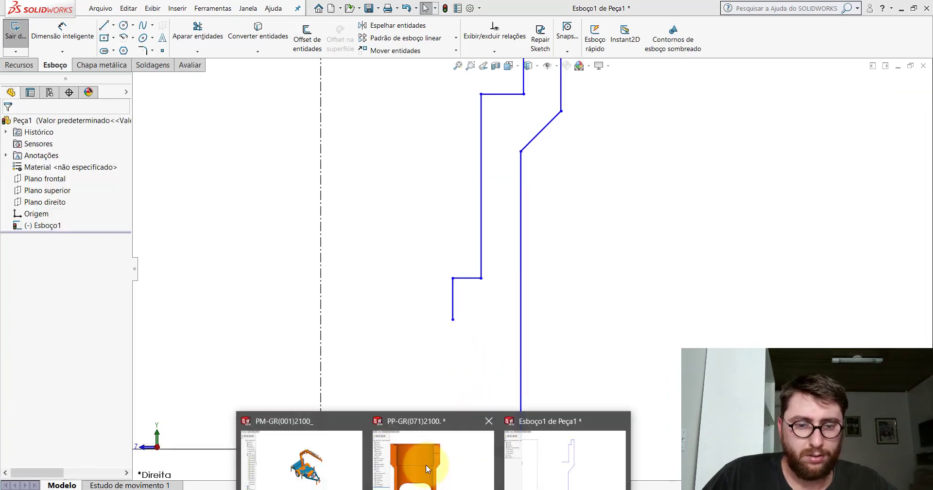
- Check the reference part, then drag the lower inner line's end down to the bottom edge
click(426, 465)
scroll(505, 384, up, 3)
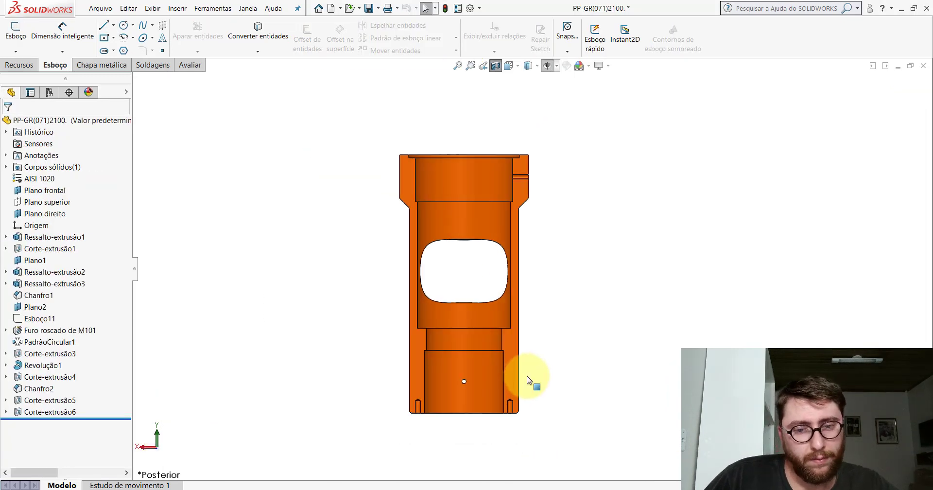
scroll(531, 382, down, 6)
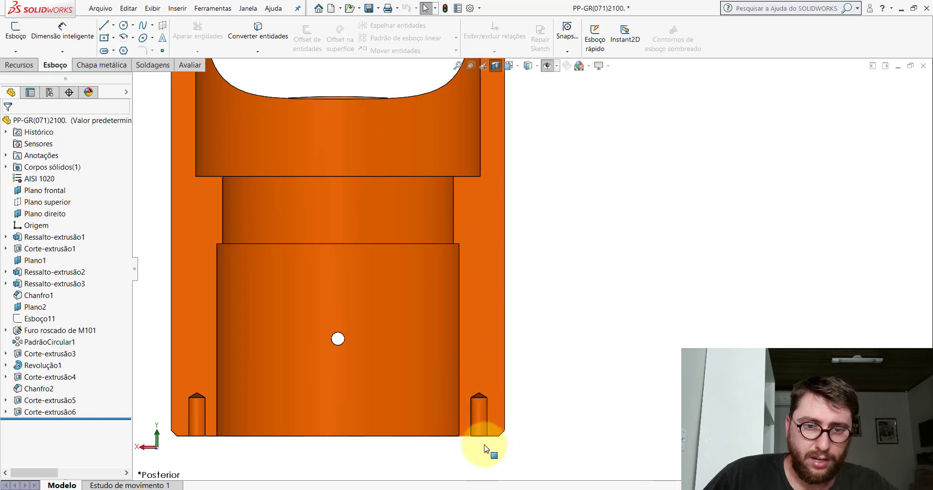
click(559, 466)
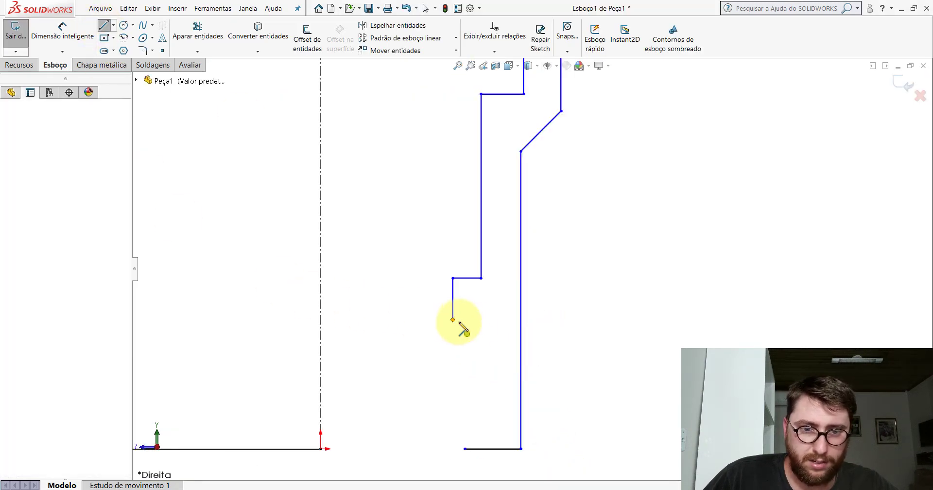
mouse_move(453, 319)
mouse_down()
mouse_move(466, 319)
mouse_move(465, 448)
mouse_up()
key(Escape)
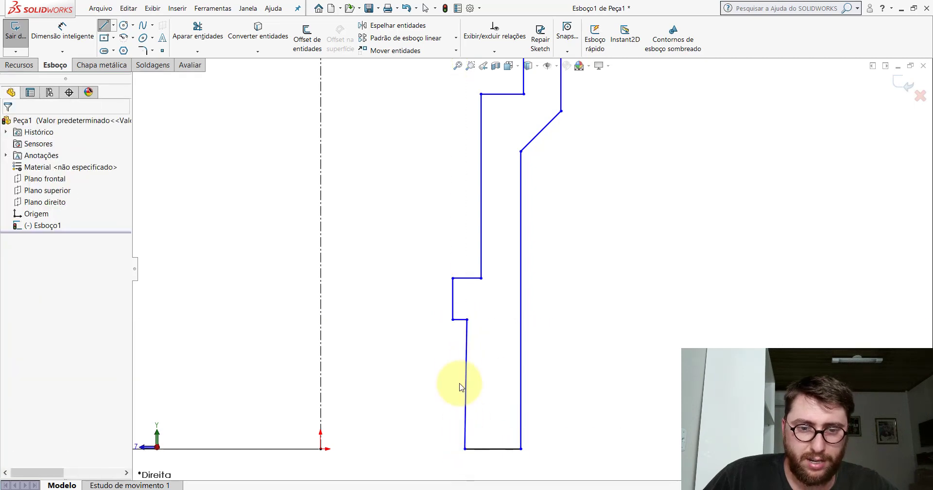
- Make the slanted lower inner line exactly vertical with the Tornar vertical relation
click(465, 360)
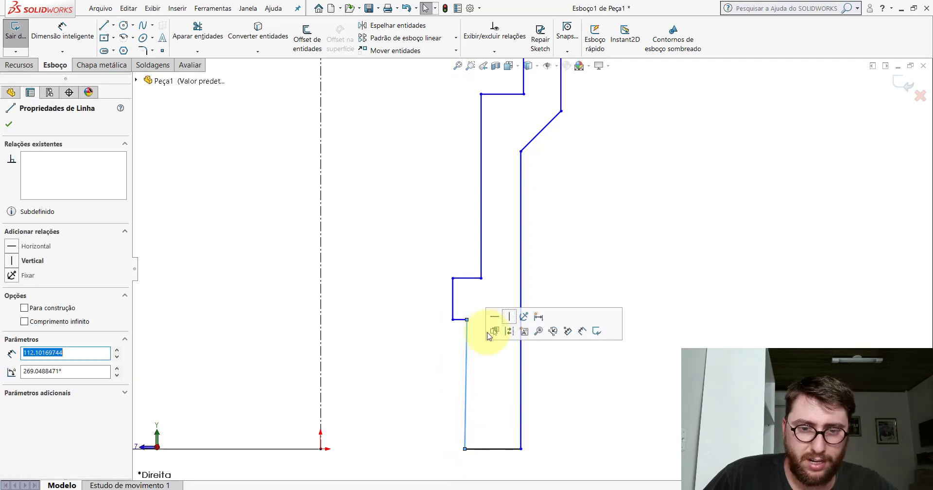
click(510, 318)
click(453, 270)
scroll(500, 256, up, 5)
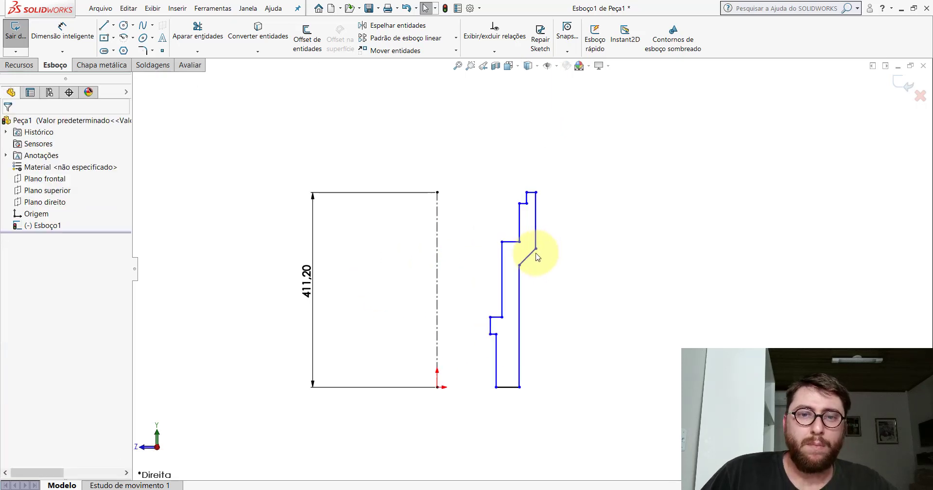
scroll(537, 257, down, 2)
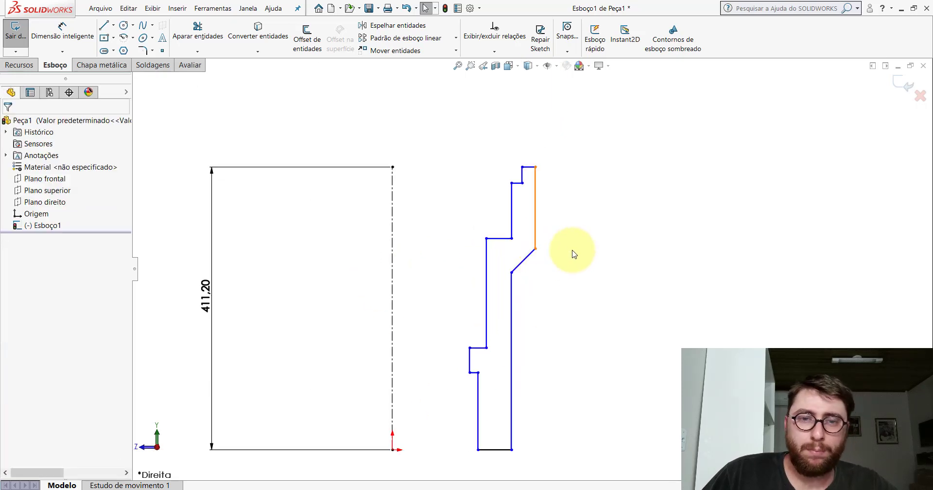
scroll(574, 258, up, 2)
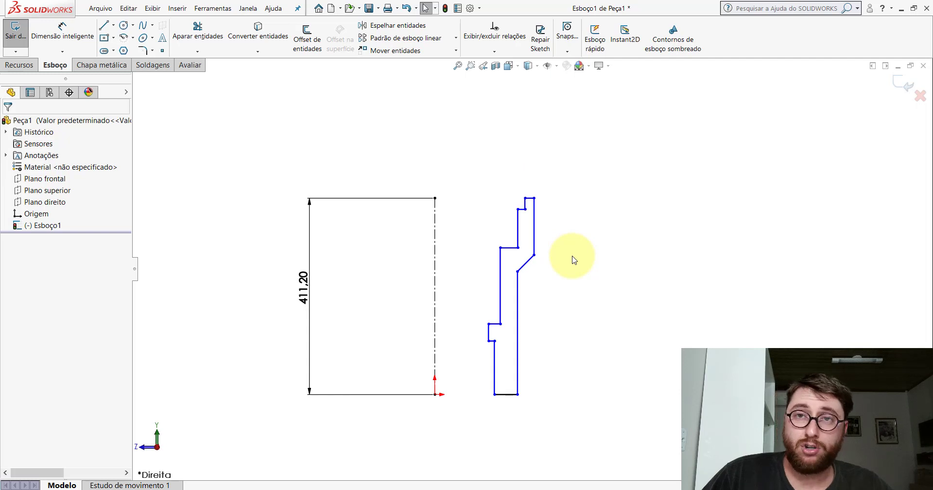
scroll(572, 303, down, 1)
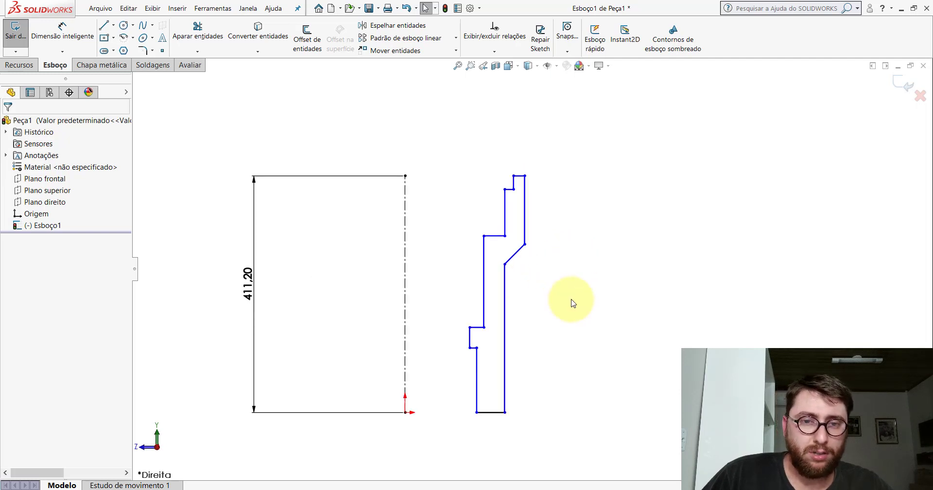
scroll(500, 400, down, 2)
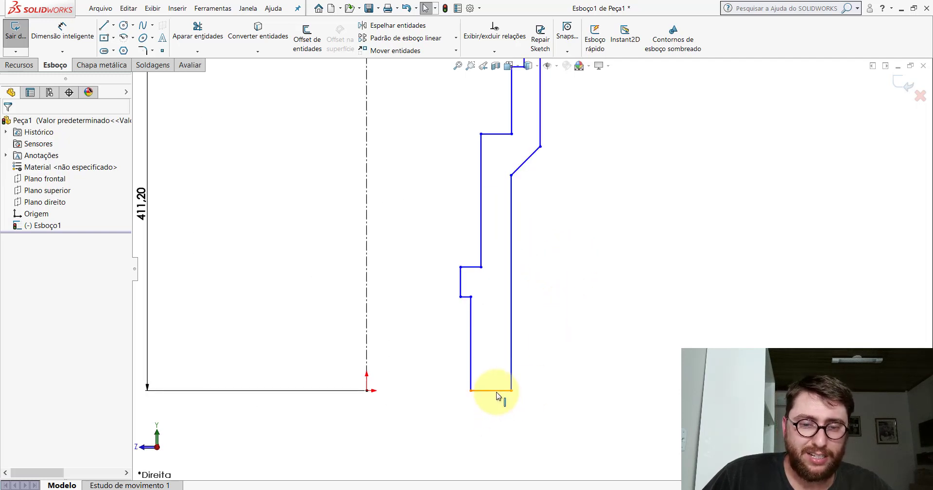
- Make the profile's bottom line coincident with the sketch origin
click(470, 391)
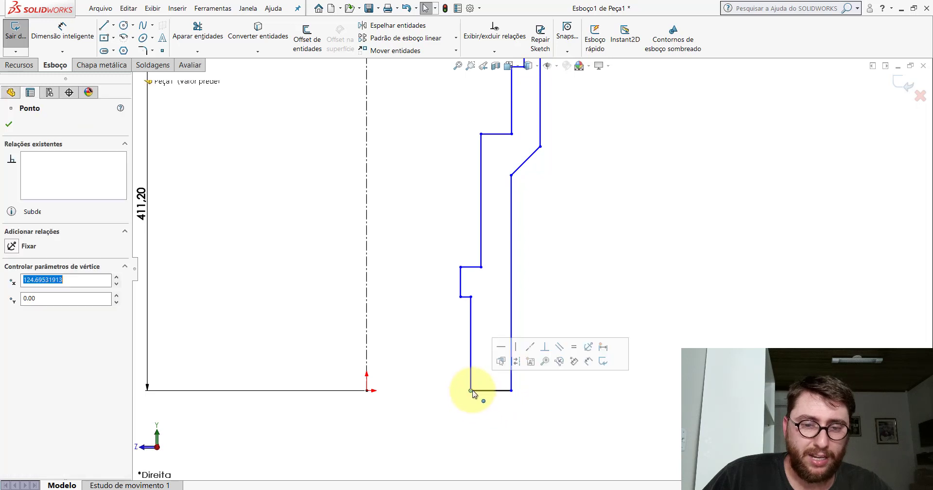
click(378, 399)
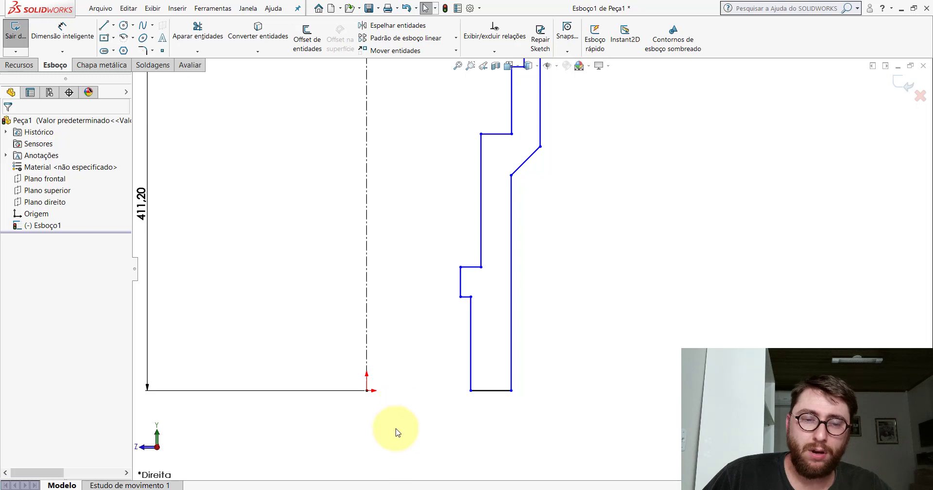
click(367, 390)
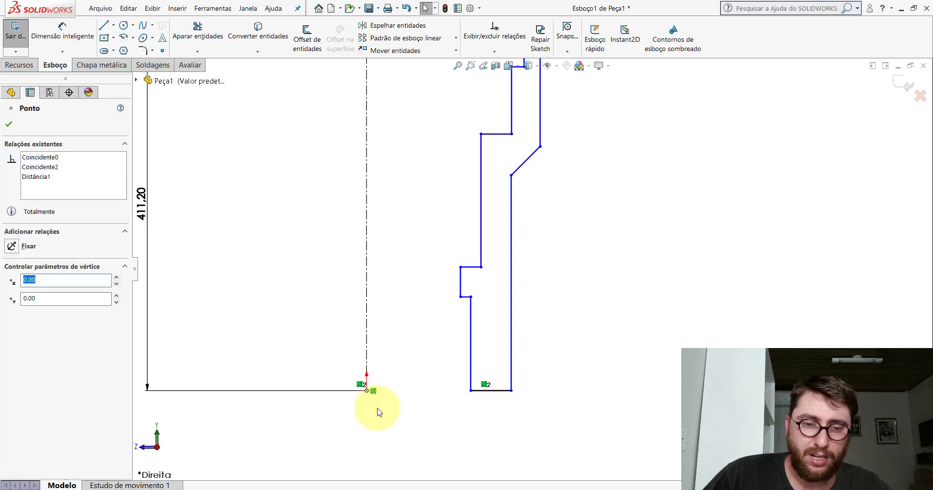
ctrl+click(490, 396)
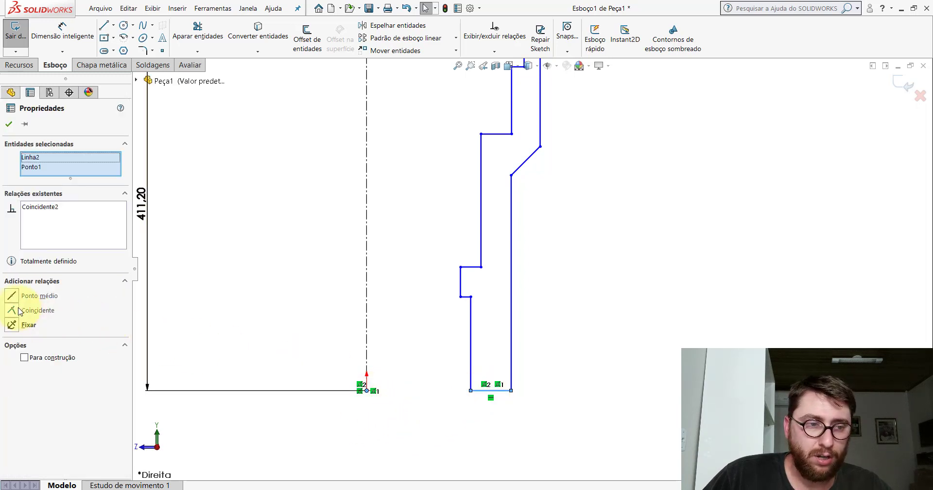
click(8, 124)
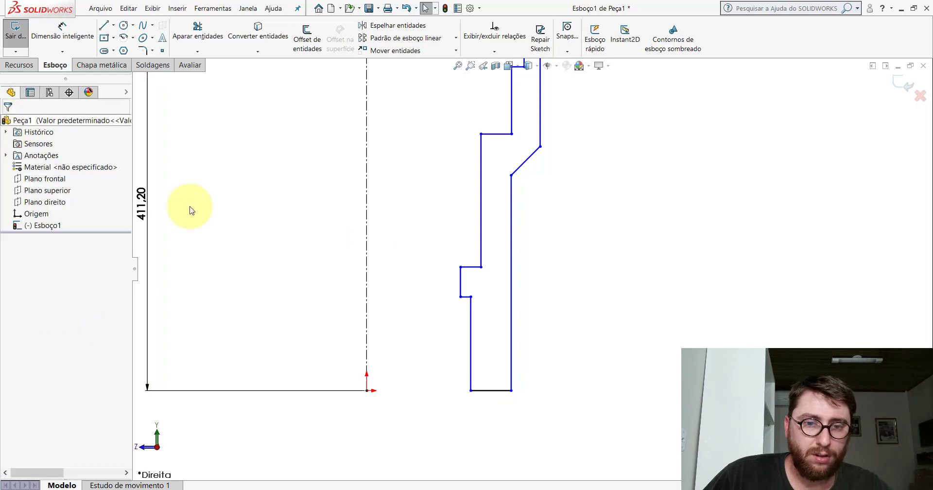
scroll(534, 291, up, 2)
scroll(525, 262, up, 2)
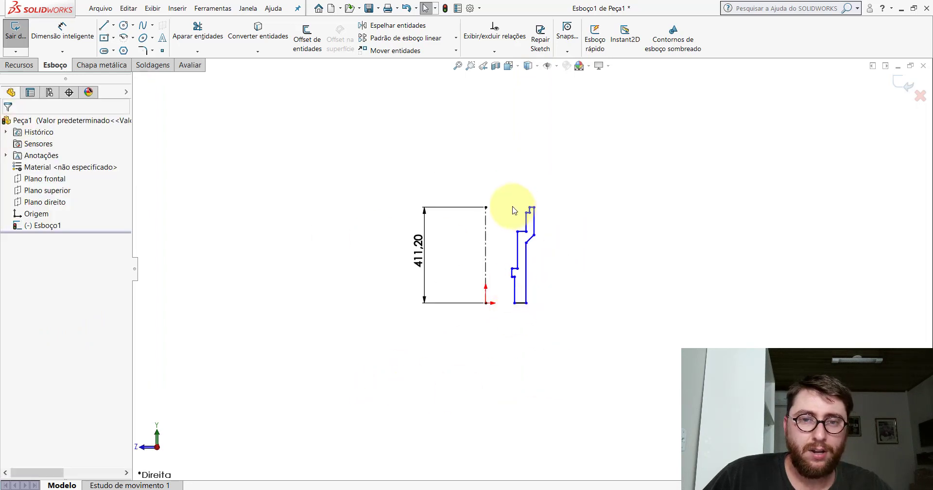
scroll(525, 223, down, 3)
scroll(583, 272, down, 1)
scroll(646, 297, down, 1)
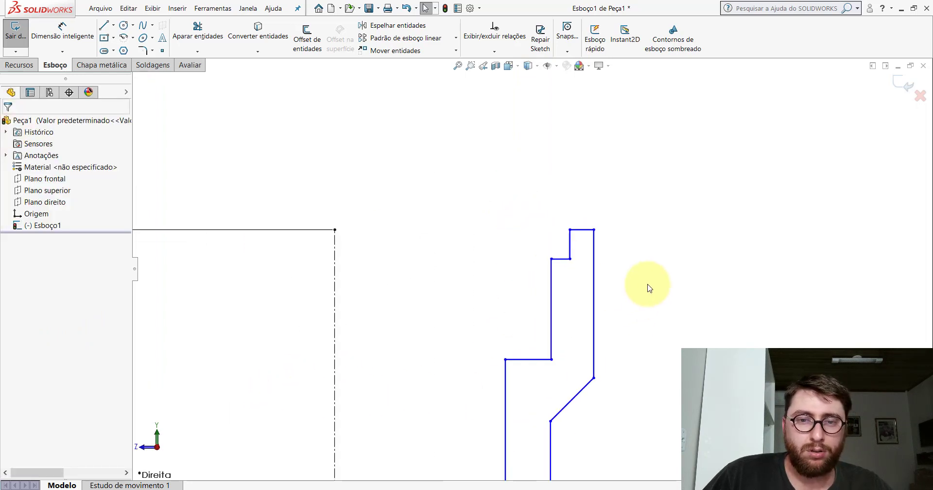
- Make the top line coincident with the 411.20 centreline's top point and shift the top-left corner left
click(581, 233)
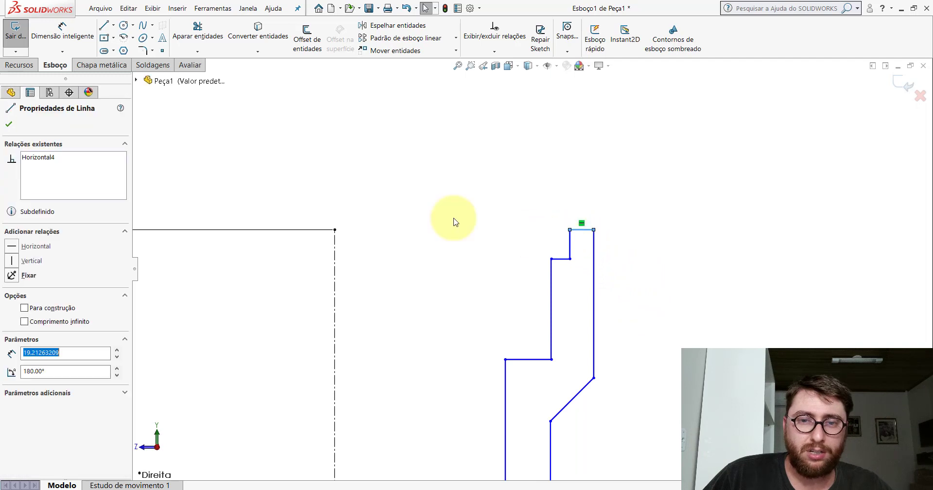
ctrl+click(334, 230)
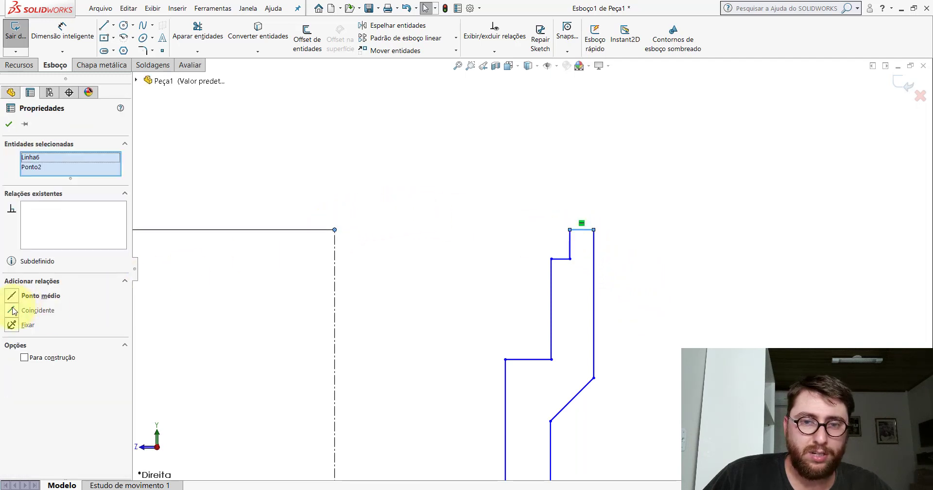
click(9, 124)
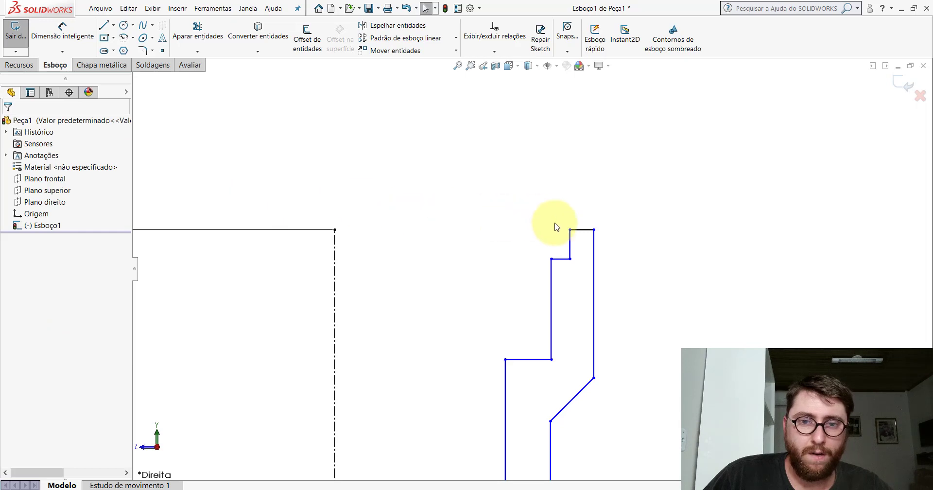
drag(570, 230, 556, 232)
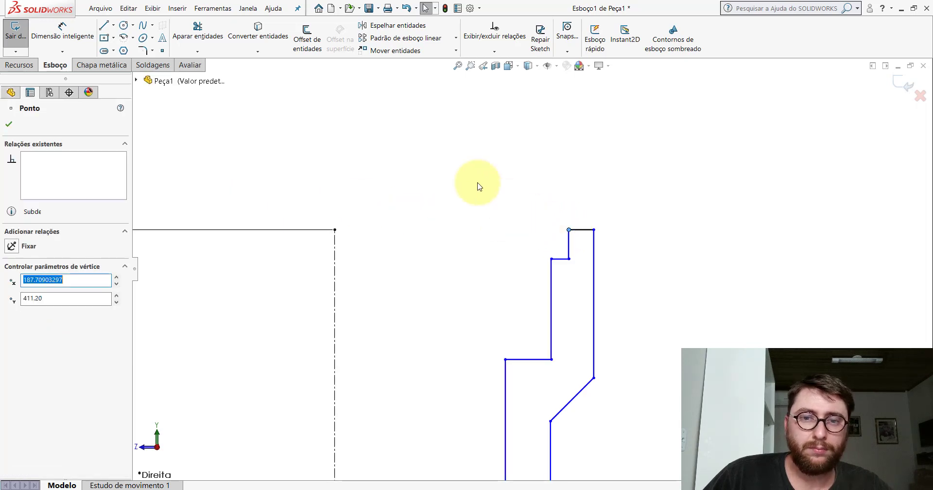
click(485, 209)
scroll(494, 238, up, 3)
scroll(546, 309, down, 2)
scroll(553, 316, up, 3)
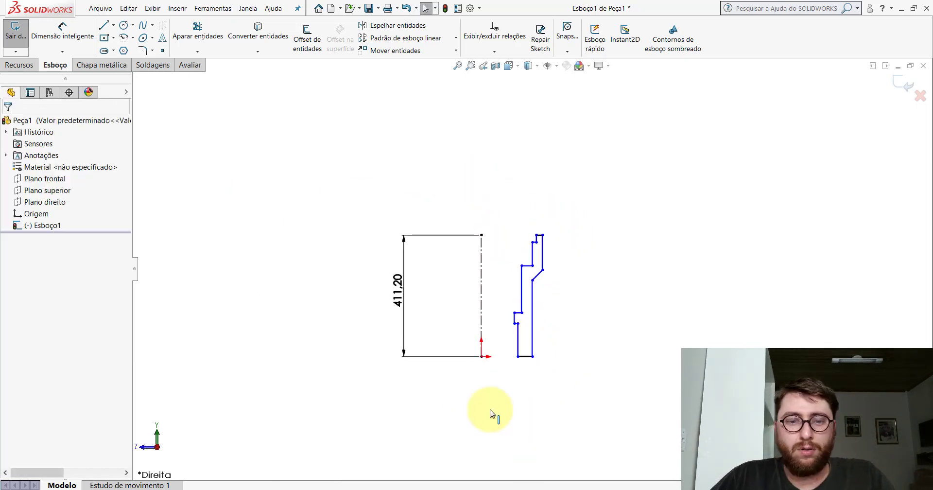
click(532, 318)
- On the reference part, measure a cylindrical face's radius as 86.70 mm
key(ctrl+Tab)
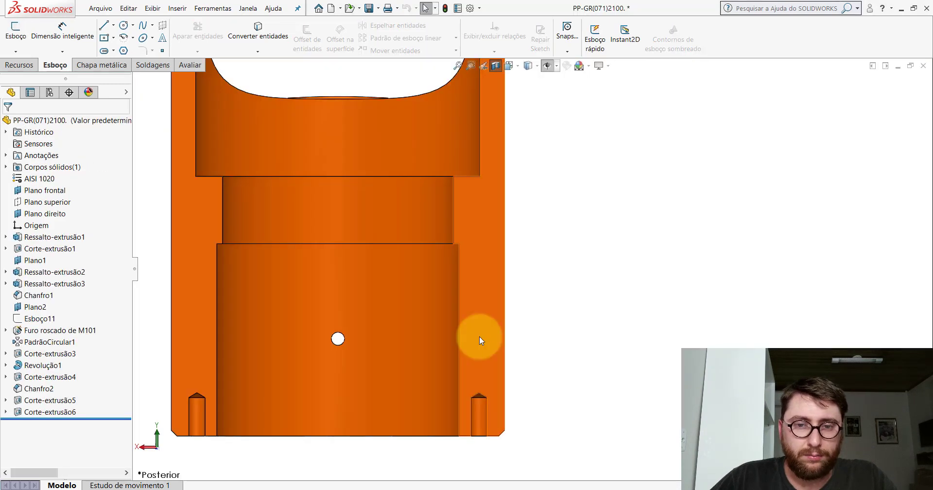
scroll(481, 360, up, 3)
scroll(548, 298, down, 2)
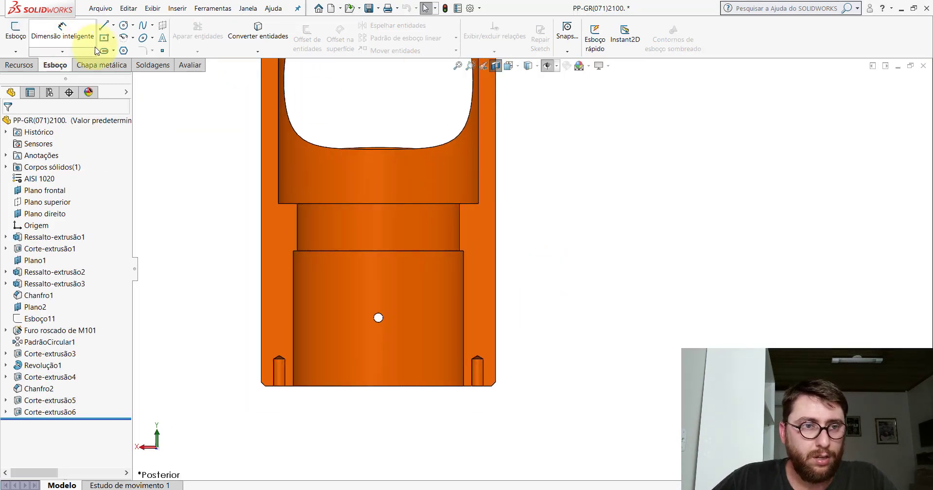
scroll(476, 234, up, 1)
scroll(476, 234, up, 2)
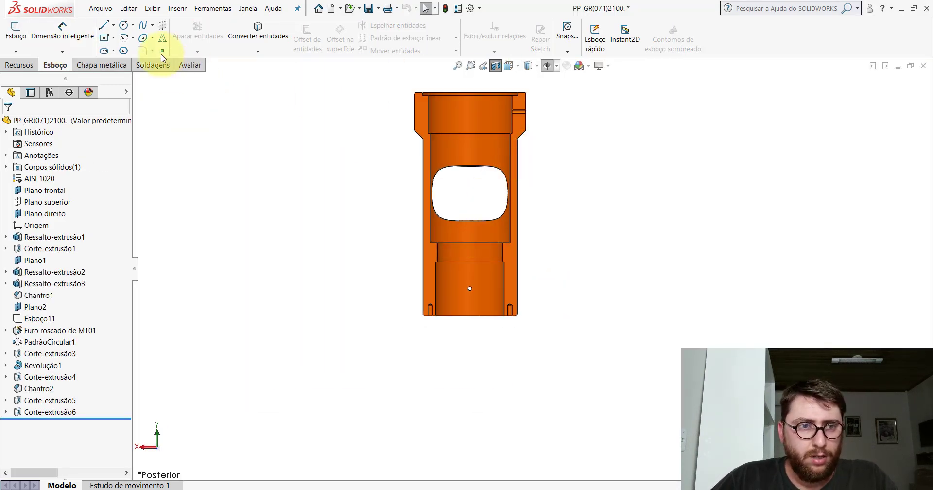
click(189, 65)
click(116, 36)
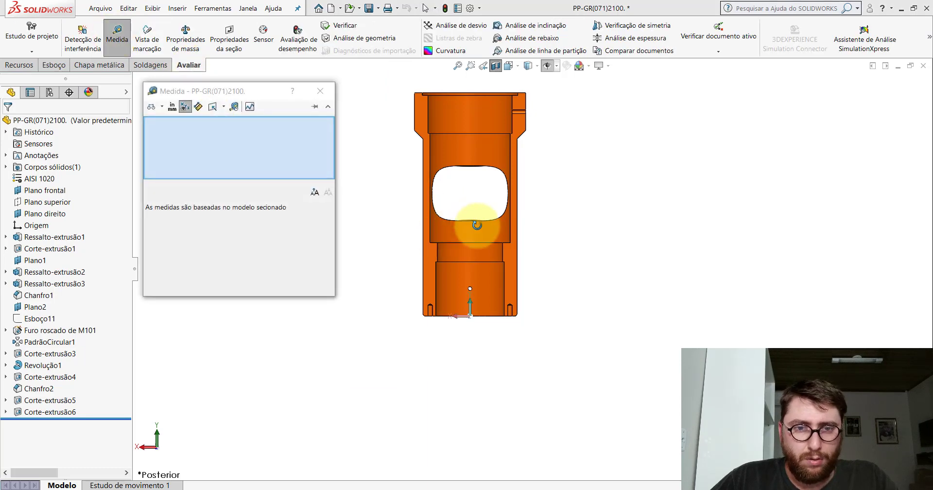
mouse_move(476, 219)
middle_down()
mouse_move(485, 246)
mouse_move(429, 234)
middle_up()
click(430, 233)
scroll(440, 239, up, 2)
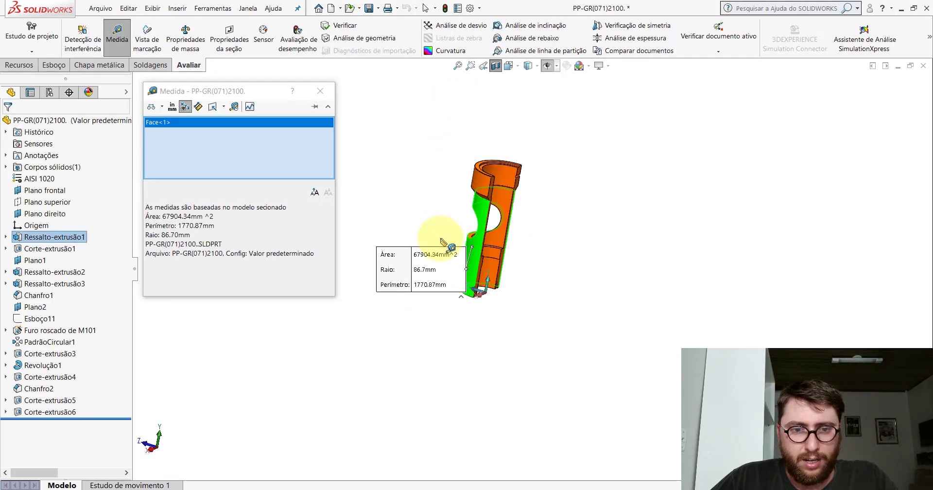
scroll(427, 284, down, 2)
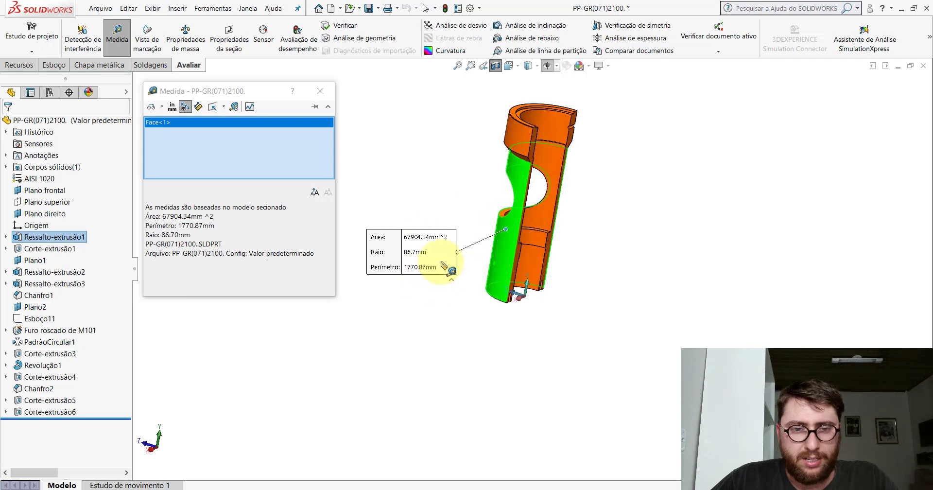
key(Escape)
- Measure the lower cylinder's diameter as 173.40 mm in isometric view, then return to Peça1's sketch
key(ctrl+2)
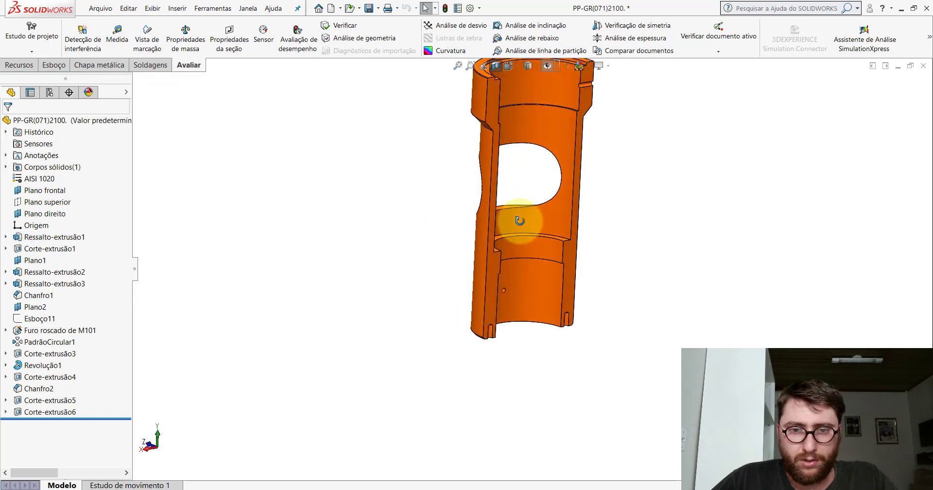
key(ctrl+7)
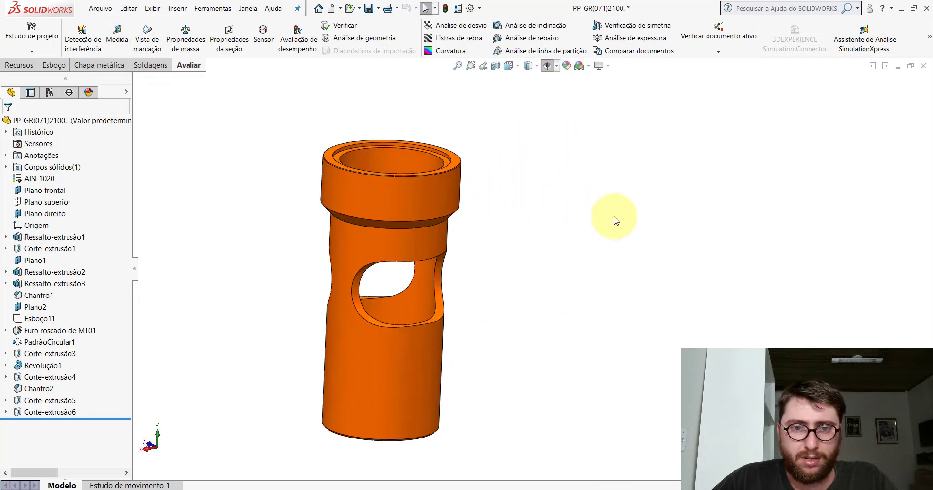
click(120, 42)
click(380, 368)
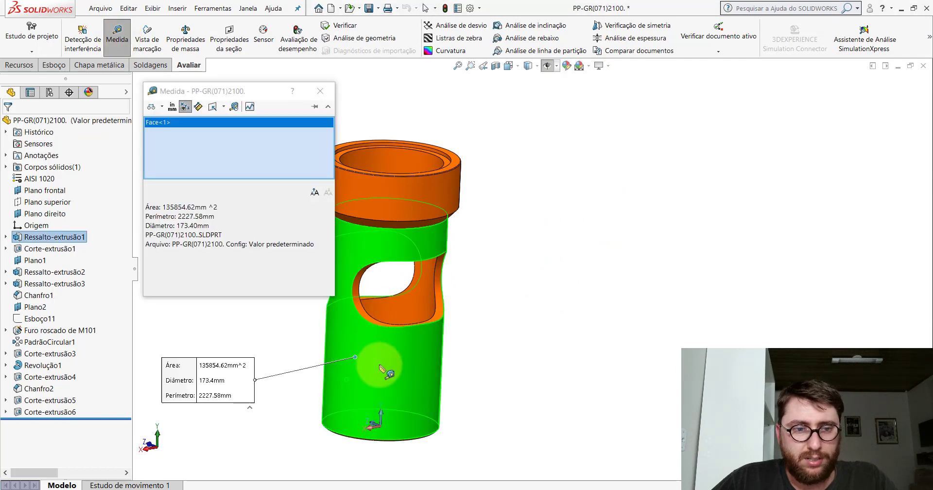
key(z)
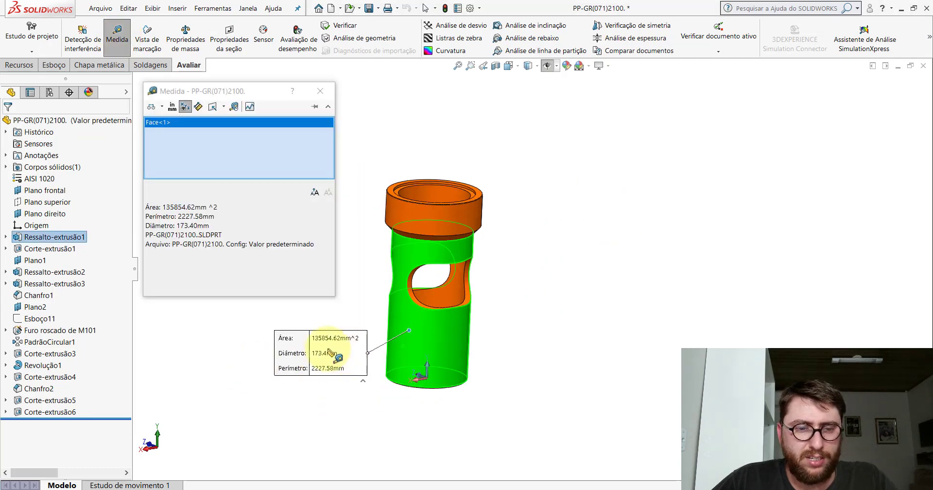
scroll(332, 354, down, 3)
middle_drag(332, 353, 471, 309)
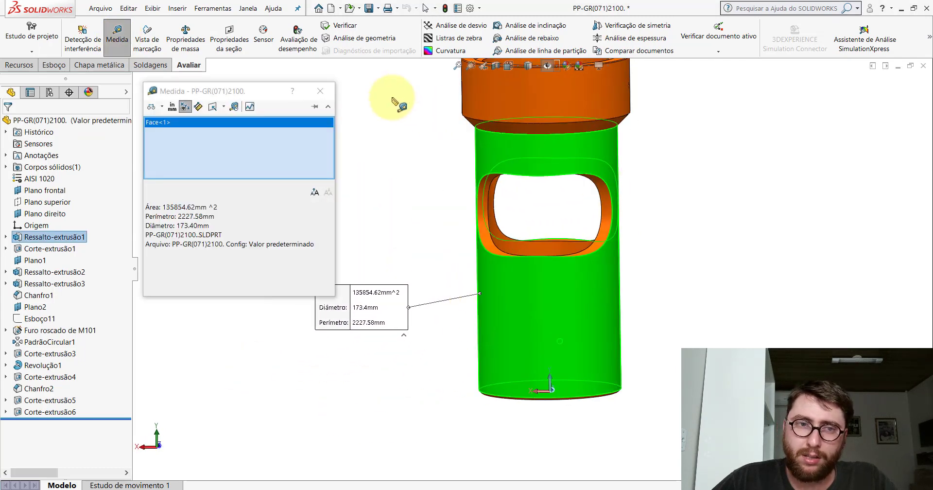
click(320, 91)
click(646, 224)
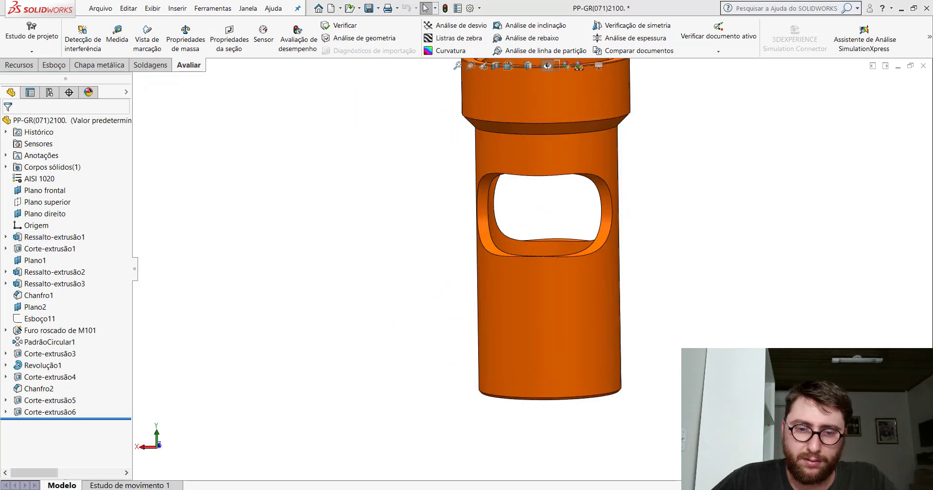
click(541, 463)
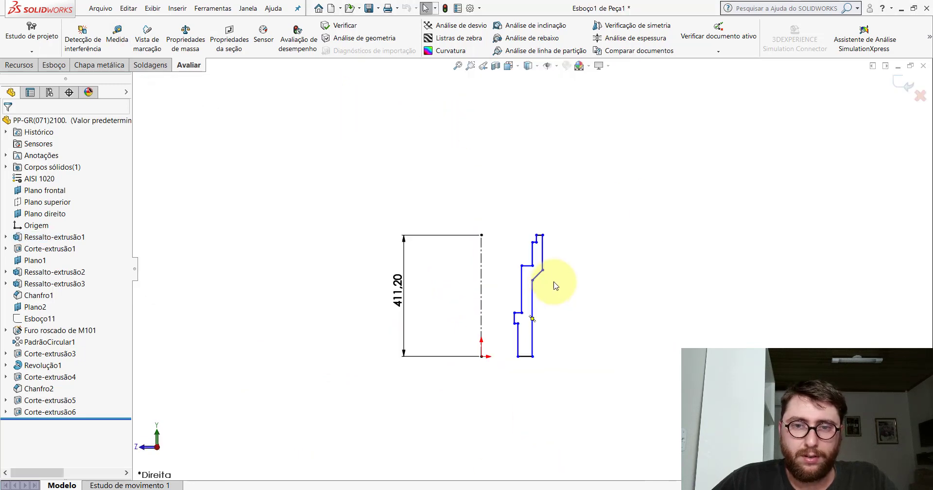
- Dimension the inner vertical line's horizontal distance at 173.40 with Smart Dimension
click(54, 70)
scroll(534, 340, down, 2)
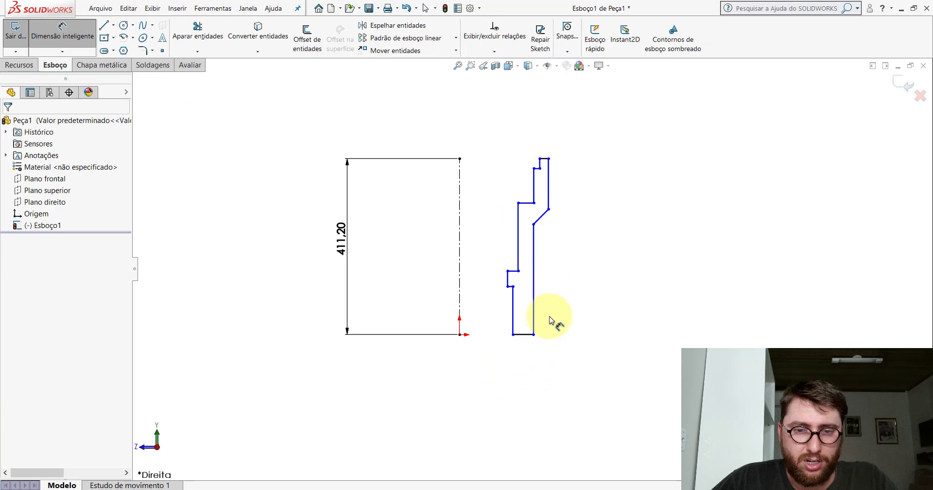
click(536, 285)
click(440, 335)
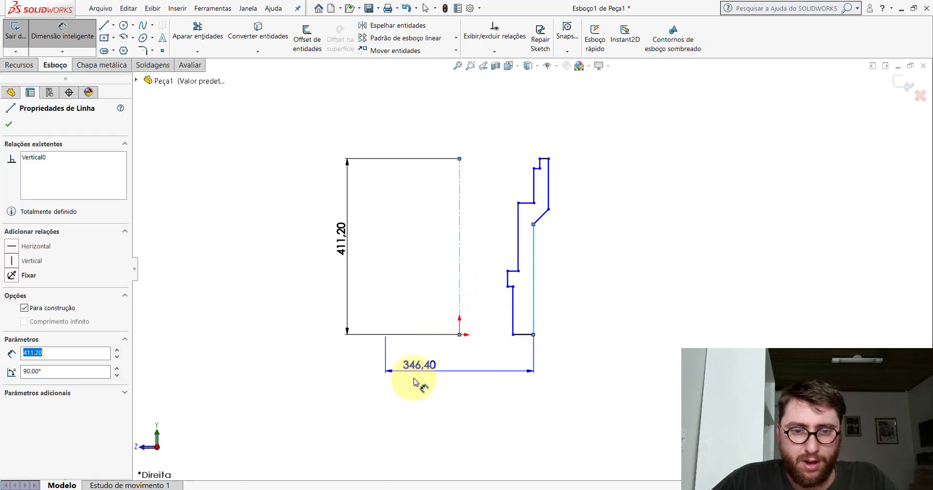
click(419, 426)
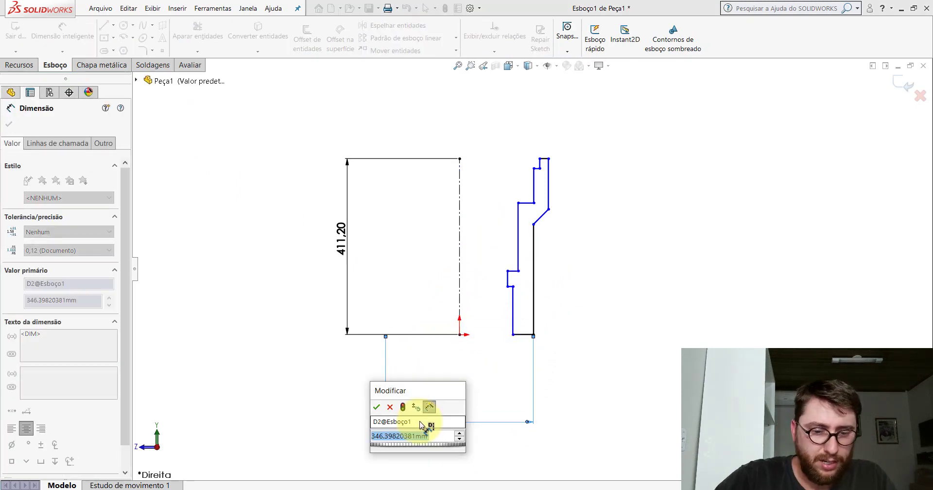
text(173,4)
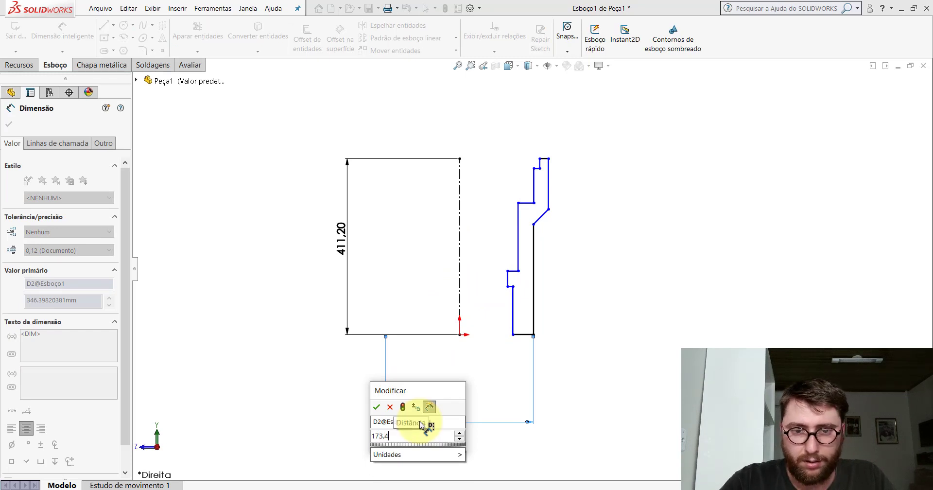
key(Return)
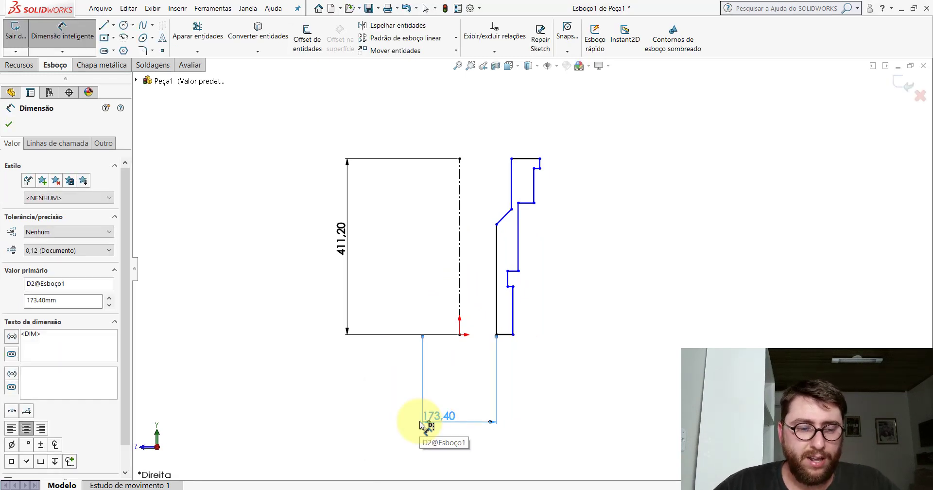
key(Escape)
scroll(467, 311, down, 3)
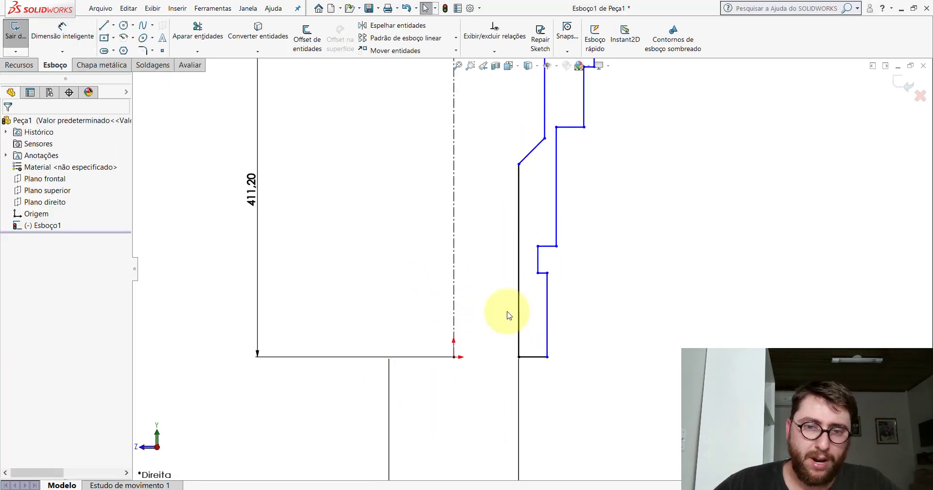
scroll(506, 315, down, 2)
- Drag the profile's bottom endpoint and lower step corners leftward into place
drag(567, 374, 501, 377)
scroll(499, 166, down, 2)
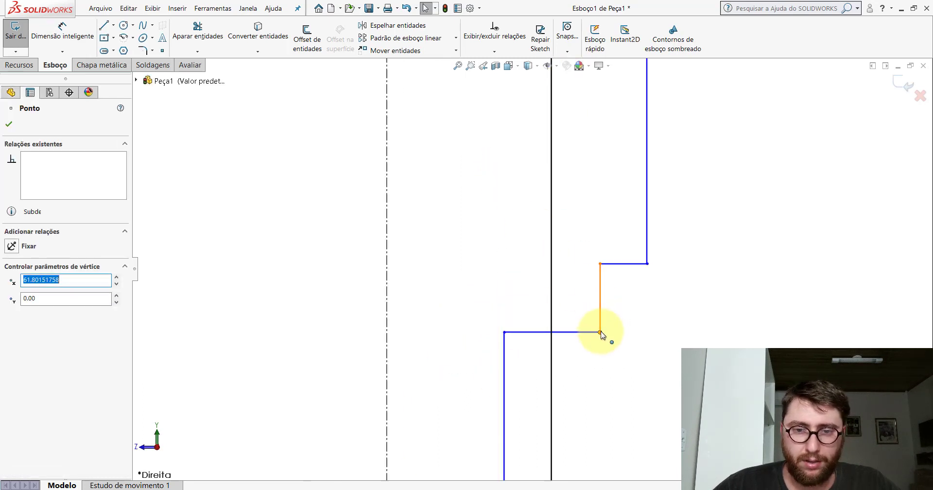
drag(600, 331, 472, 334)
scroll(585, 244, up, 3)
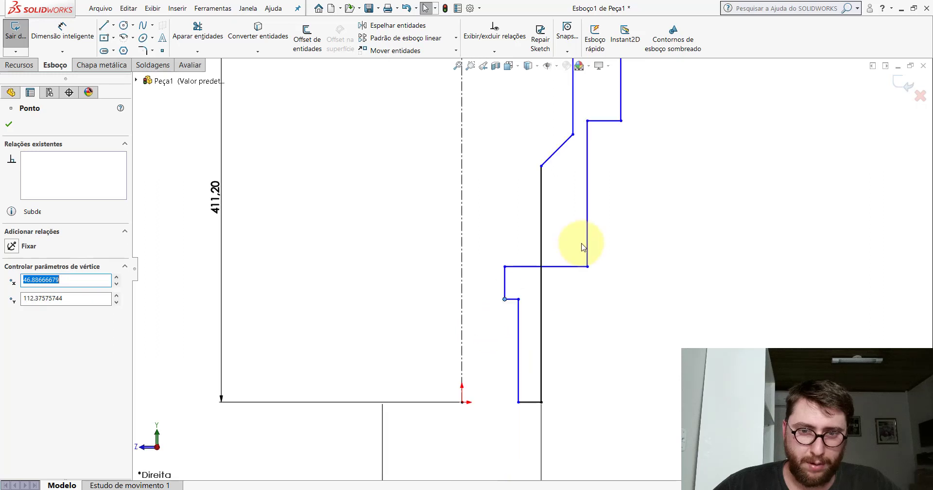
scroll(588, 271, down, 2)
mouse_move(584, 279)
mouse_down()
mouse_move(484, 286)
mouse_move(500, 277)
mouse_up()
scroll(499, 277, up, 2)
scroll(539, 228, down, 3)
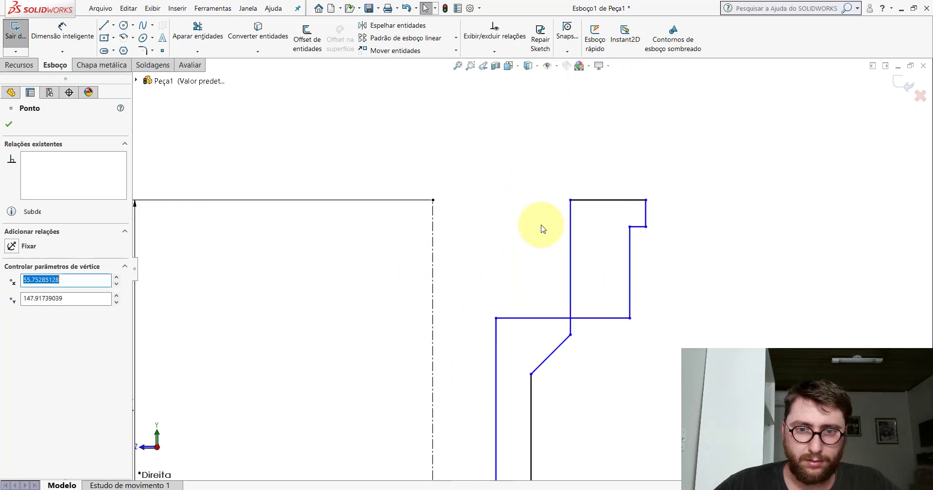
click(618, 353)
- Pull the upper profile corner and top step corner inward
mouse_move(629, 322)
mouse_down()
mouse_move(522, 332)
mouse_move(537, 323)
mouse_up()
scroll(634, 246, down, 3)
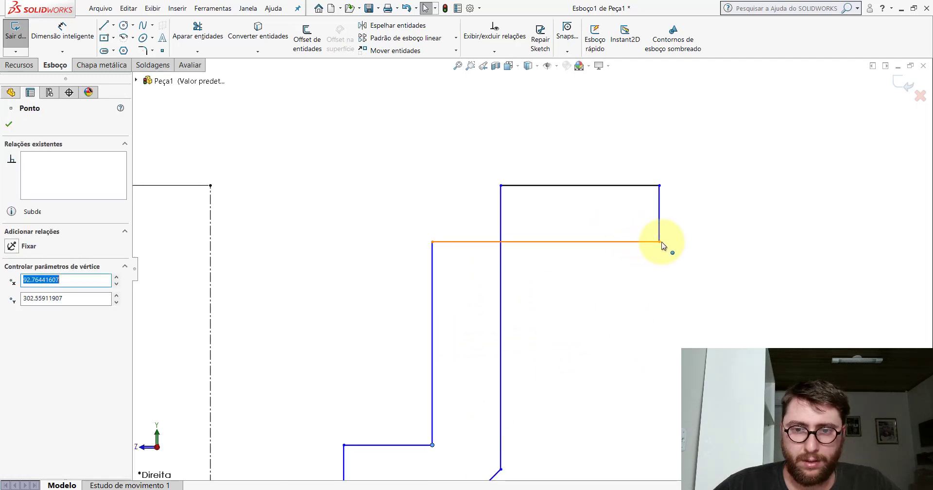
drag(662, 243, 467, 252)
scroll(557, 313, up, 3)
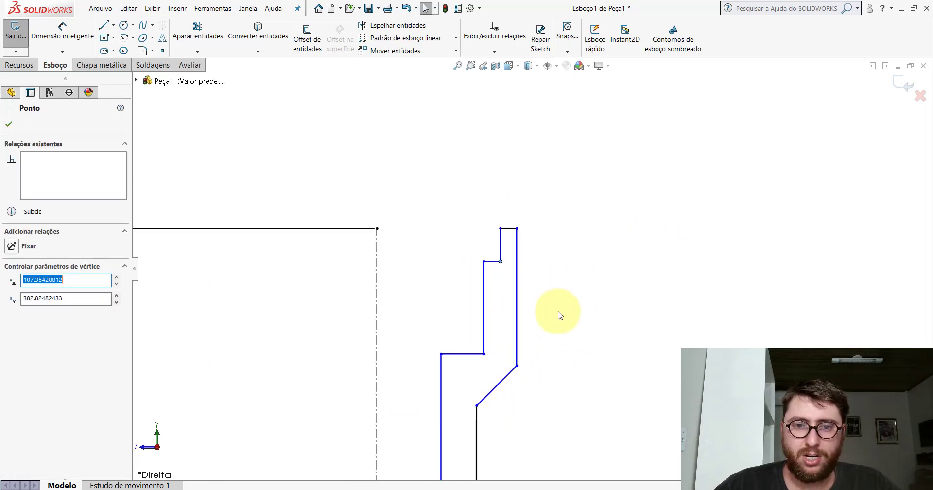
click(558, 311)
scroll(566, 330, up, 3)
scroll(524, 272, down, 3)
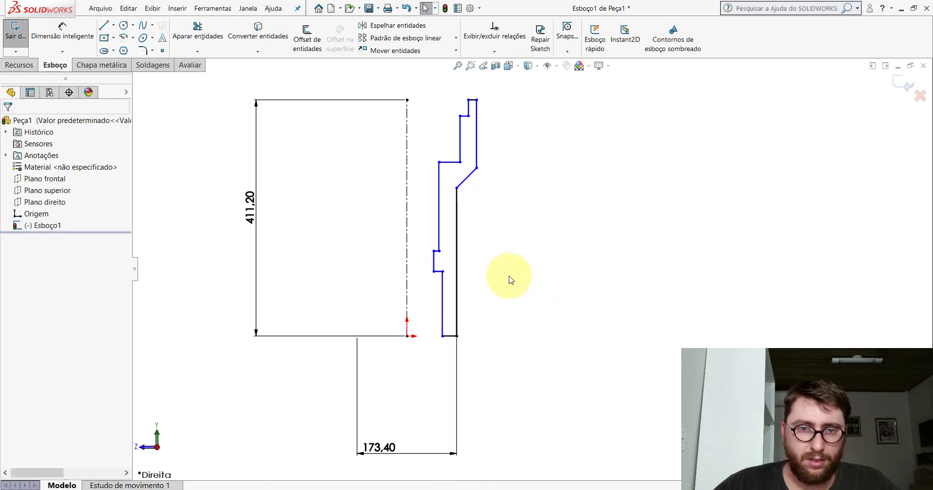
click(300, 454)
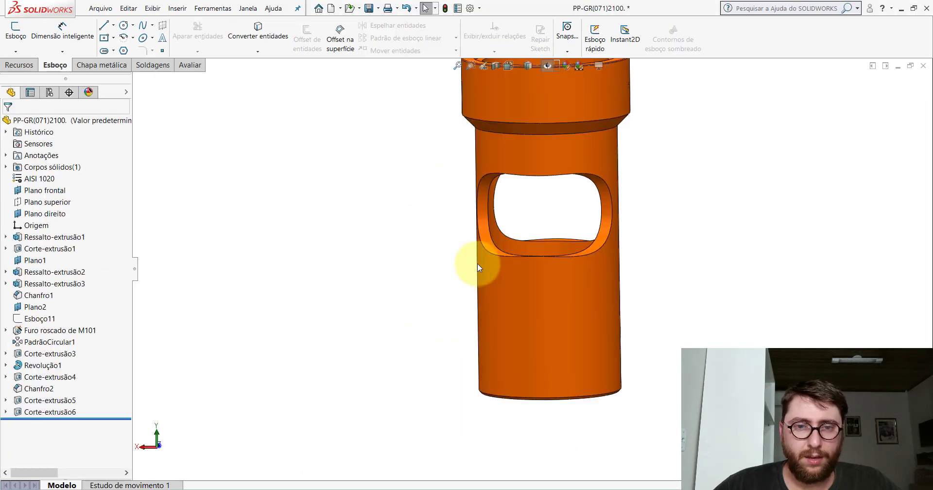
- View the reference part from the back and measure the top collar's 205 mm diameter
scroll(549, 238, up, 2)
key(space)
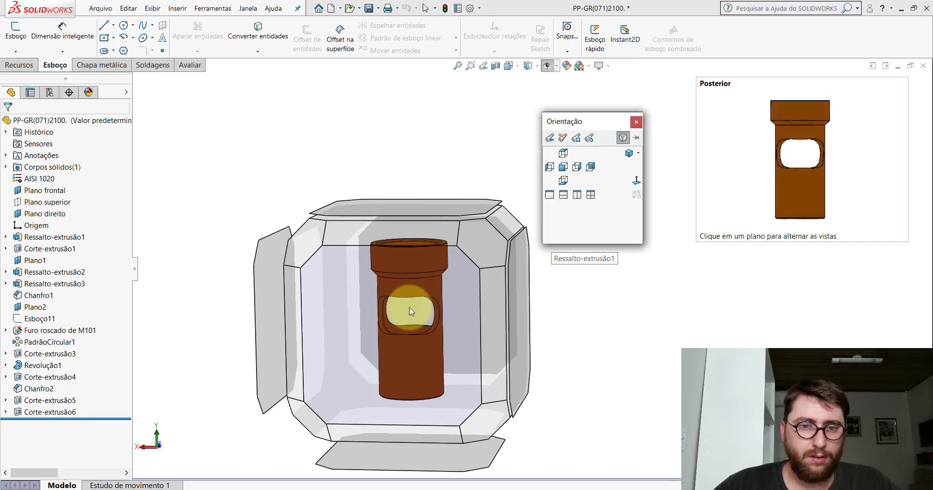
click(409, 311)
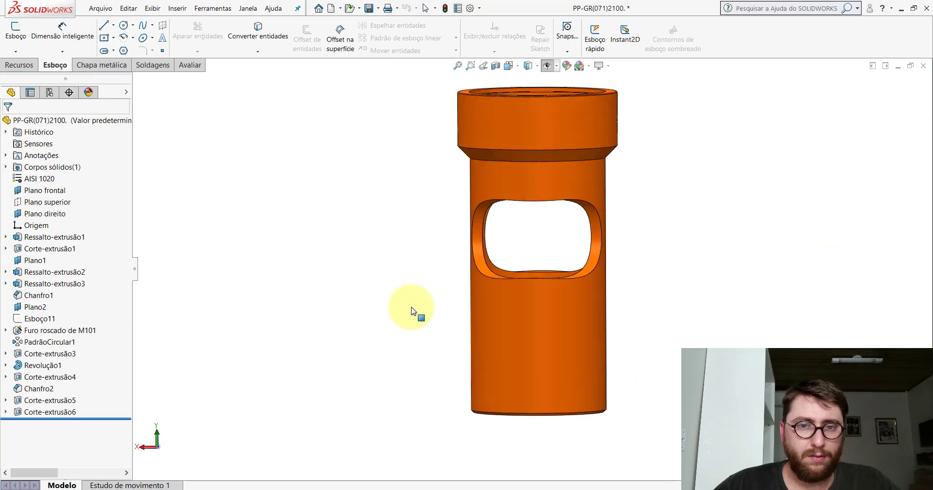
click(74, 30)
key(Escape)
click(189, 64)
click(117, 34)
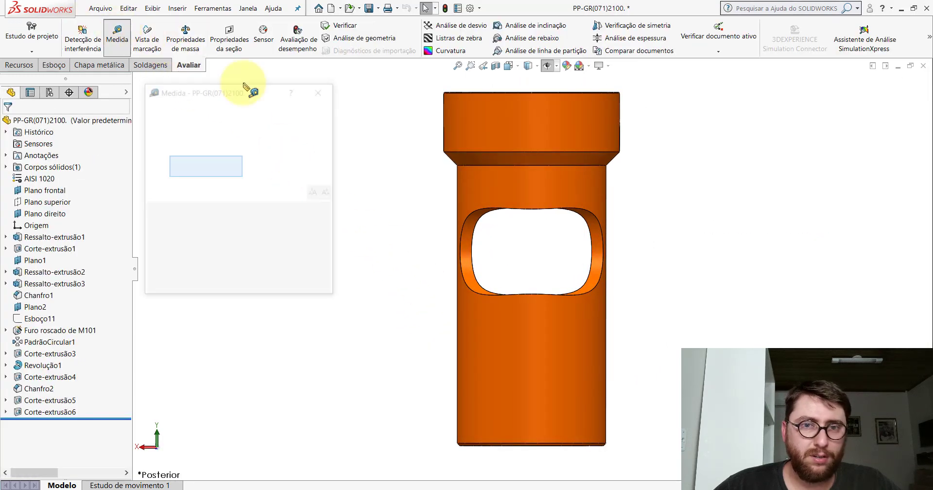
click(560, 117)
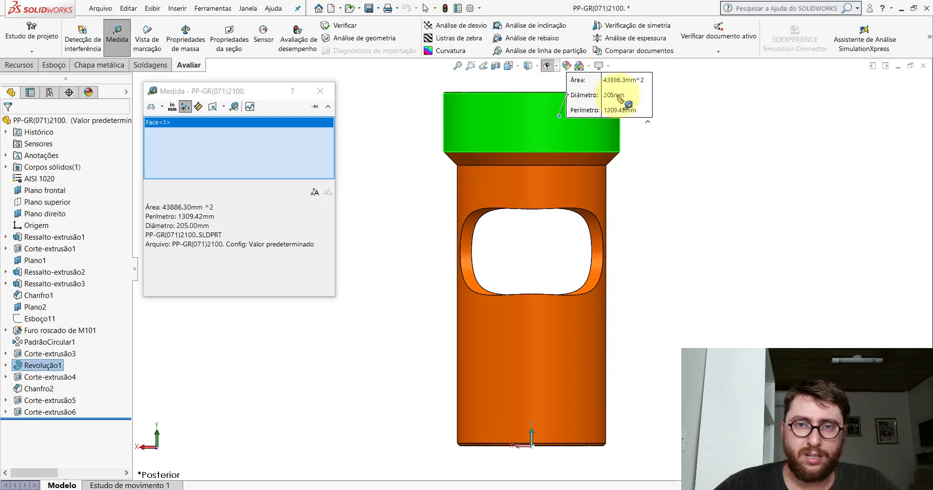
key(Escape)
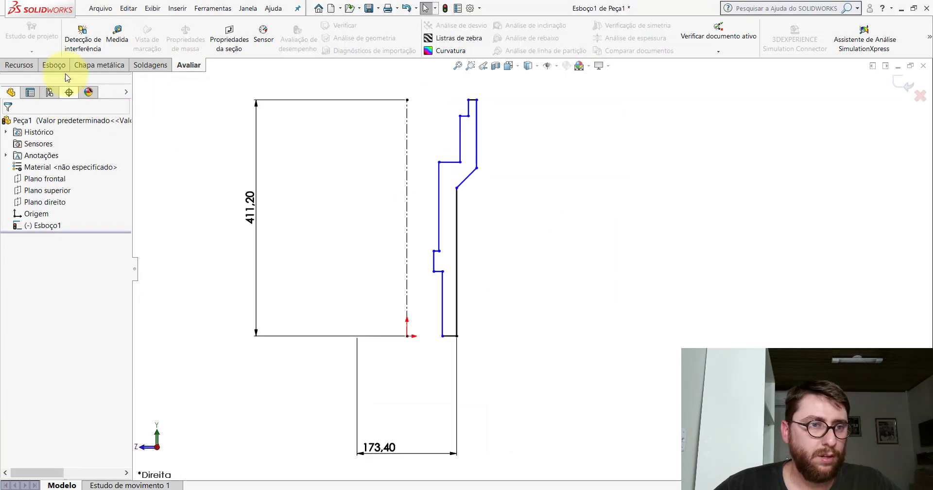
click(54, 65)
- Dimension the profile's outer vertical line at 205.00 mm
scroll(466, 126, down, 3)
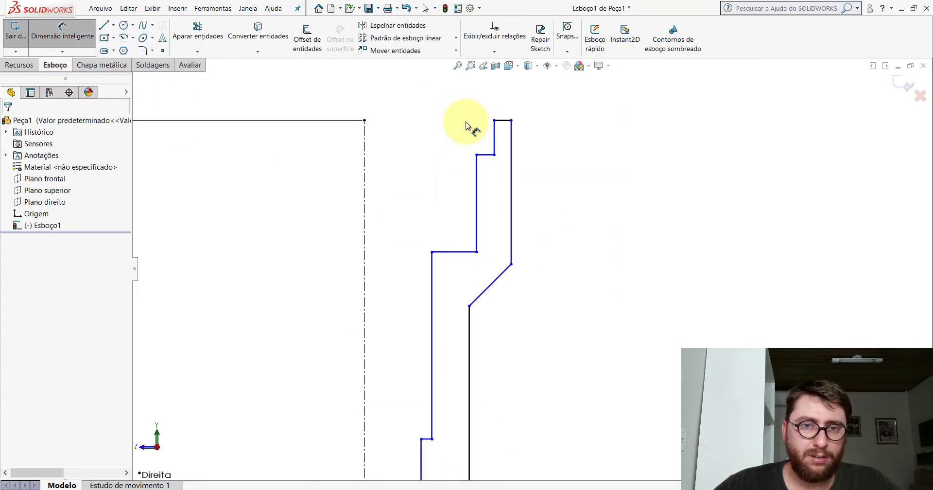
click(510, 143)
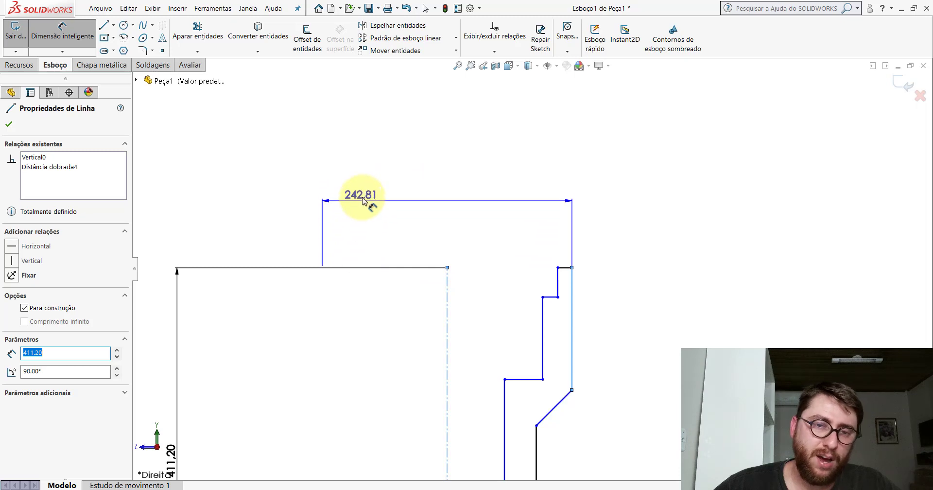
click(373, 201)
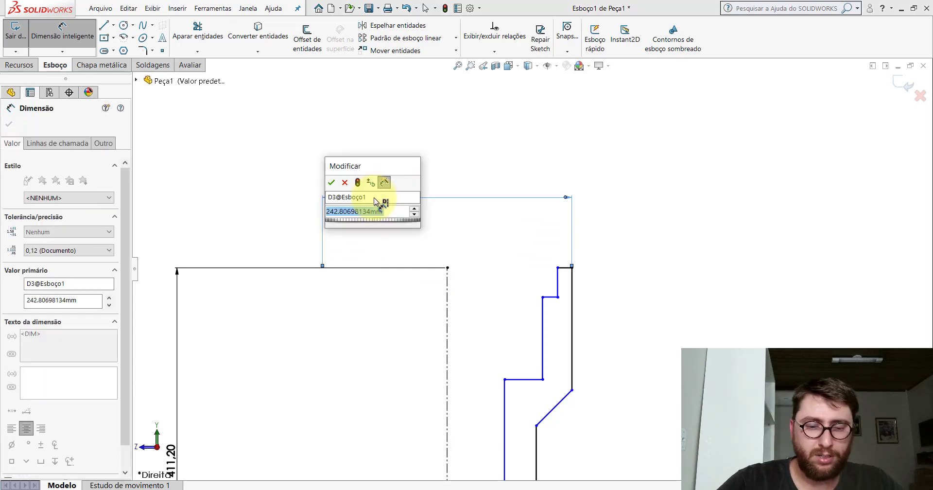
text(205)
key(Return)
key(Escape)
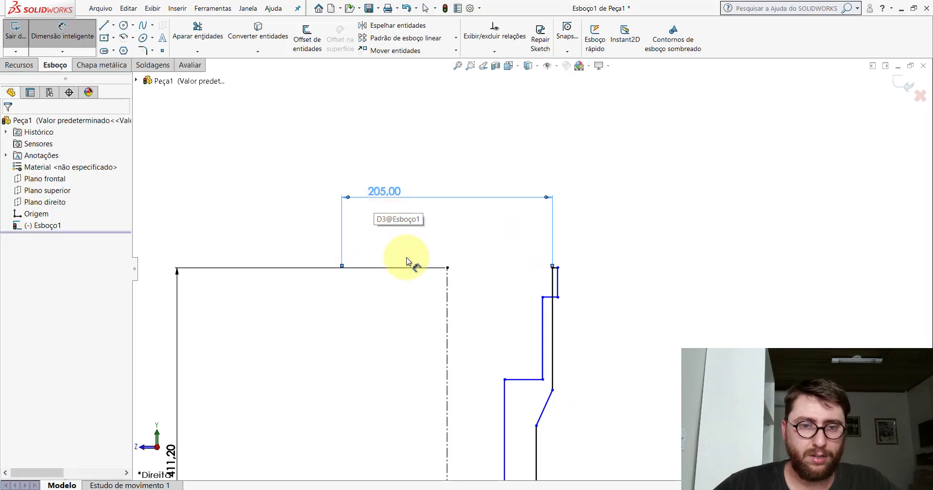
- Drag the profile corner and top step vertex leftward to reshape the step
scroll(551, 287, down, 3)
mouse_move(589, 307)
mouse_down()
mouse_move(537, 316)
mouse_move(546, 323)
mouse_up()
scroll(563, 311, up, 3)
scroll(565, 312, down, 2)
scroll(546, 278, down, 2)
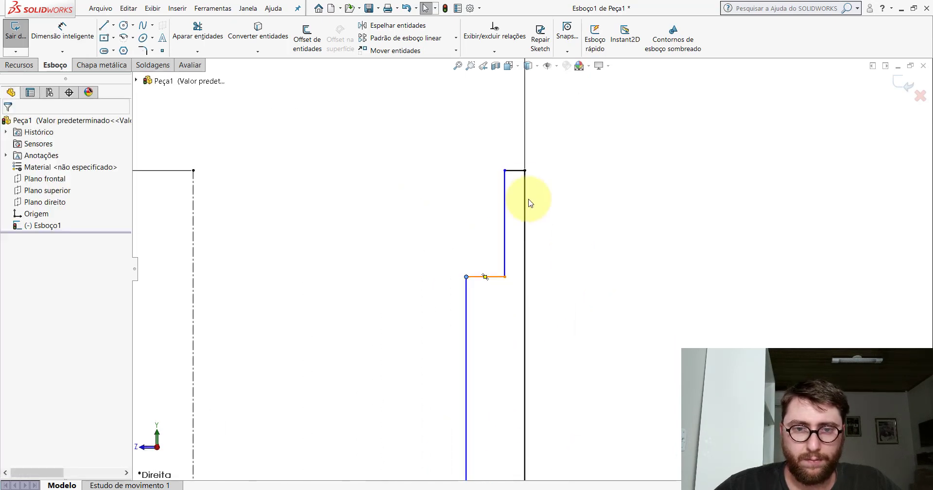
drag(505, 184, 492, 171)
click(541, 233)
- Switch back to the PP-GR(071)2100 reference part and show the Avaliar tools
scroll(614, 277, up, 3)
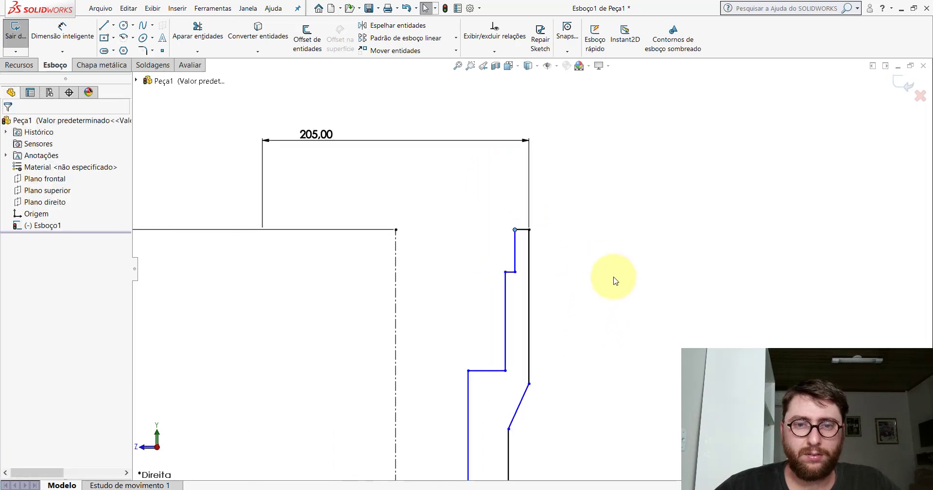
scroll(611, 278, up, 3)
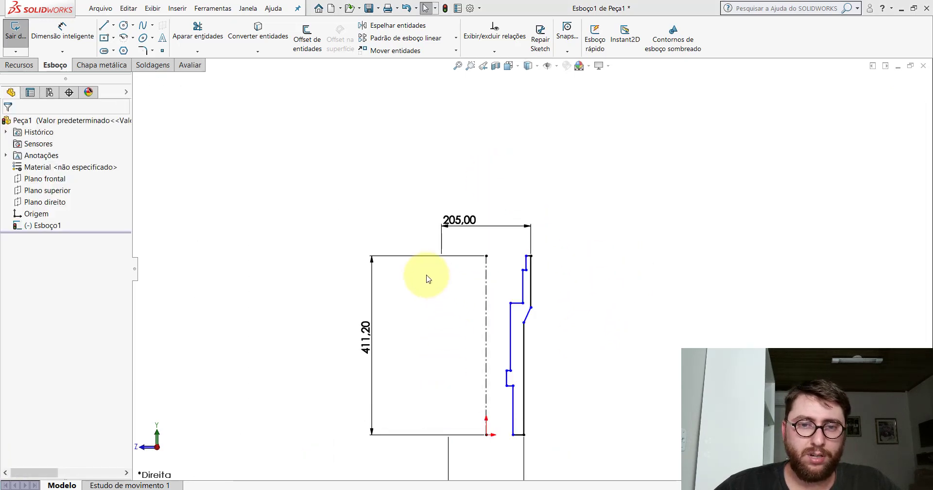
key(ctrl+Tab)
click(196, 65)
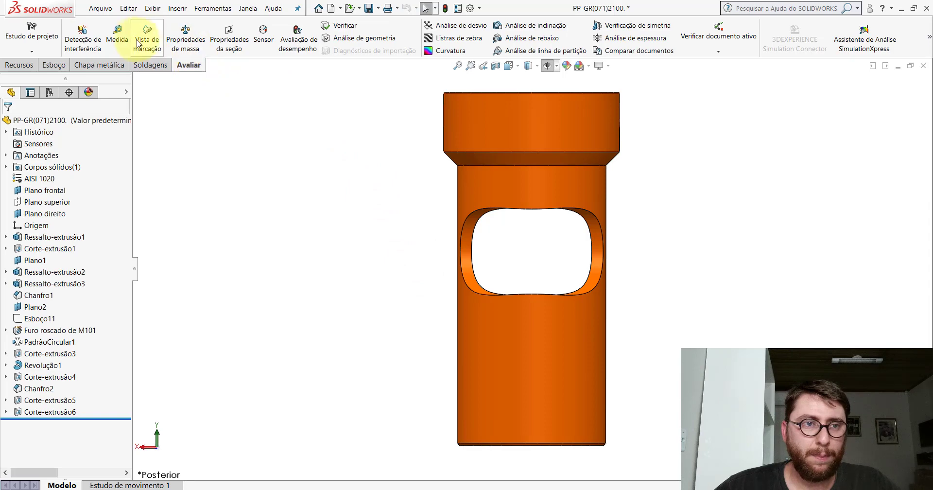
- Measure the reference part's edge just above the chamfer
scroll(637, 165, down, 5)
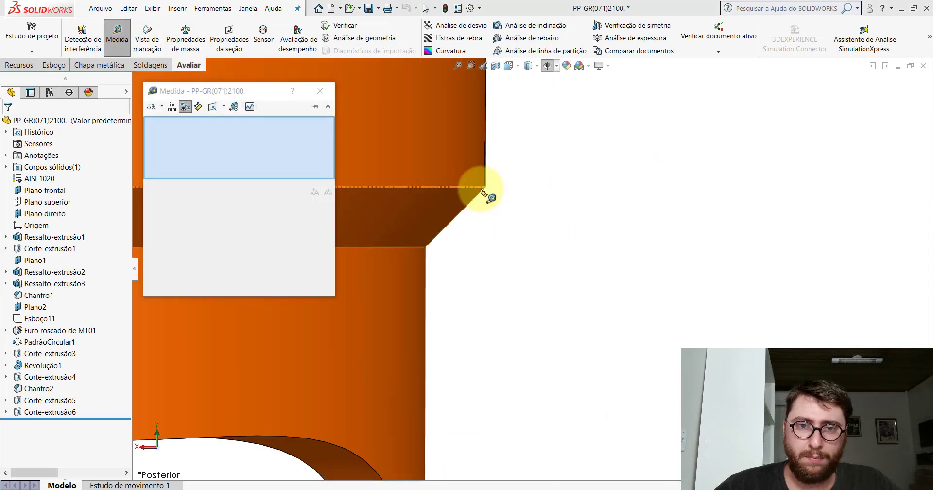
click(482, 190)
scroll(491, 194, down, 5)
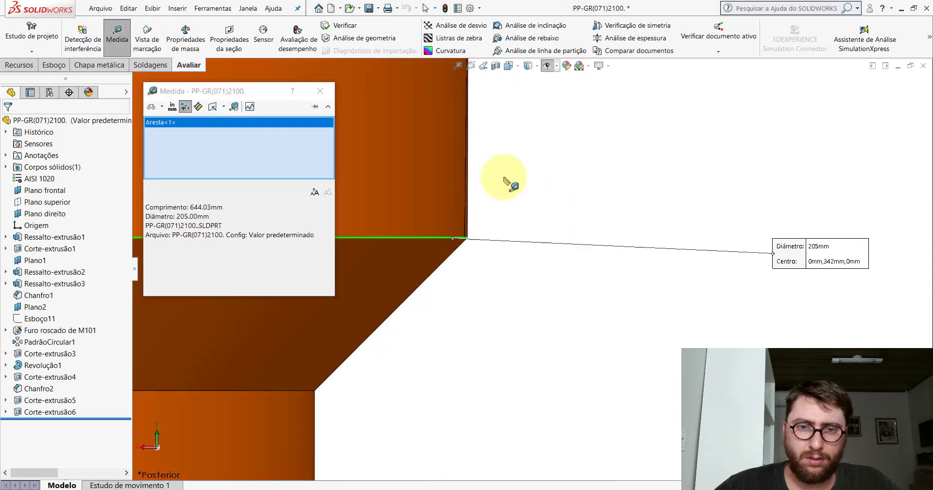
key(Escape)
scroll(520, 244, up, 10)
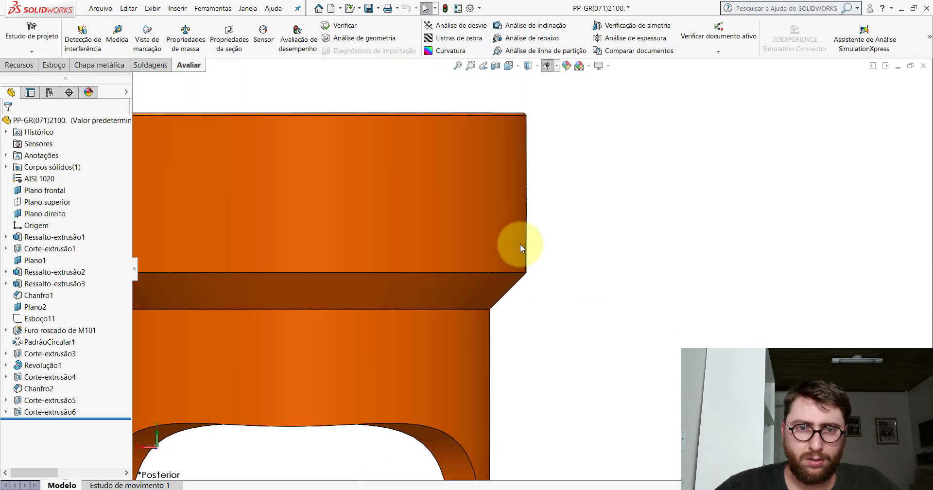
- Turn the reference part to isometric, orbit it, then set the back (Posterior) view
click(513, 68)
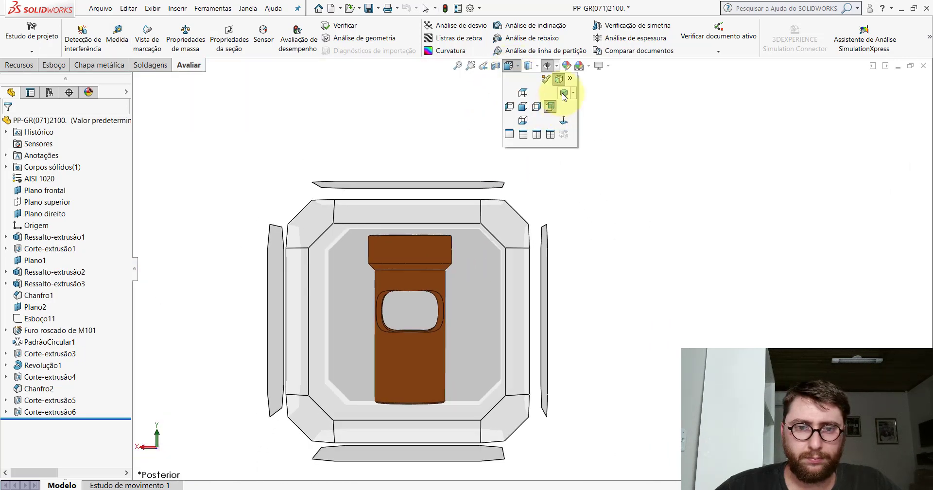
click(560, 92)
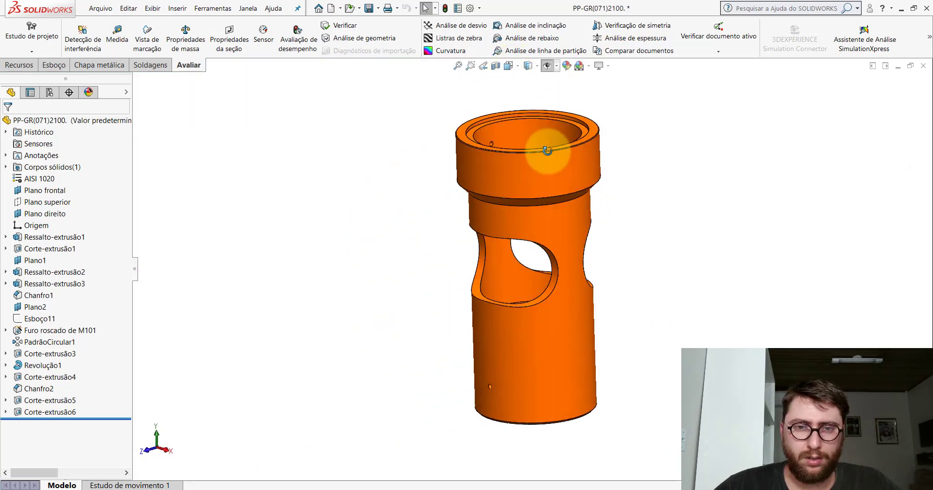
middle_drag(568, 254, 514, 229)
key(space)
click(489, 315)
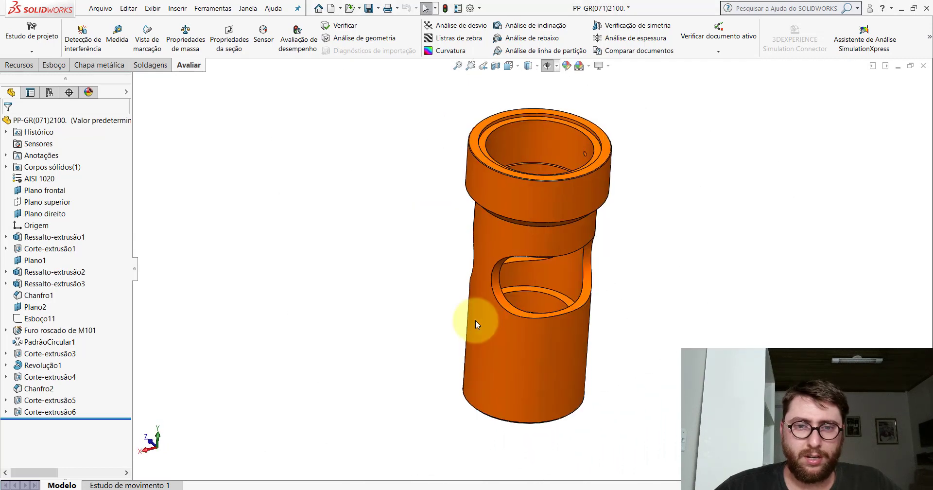
- Measure the collar's 205 mm lower-edge diameter and its distance to the top edge
click(123, 38)
scroll(602, 141, down, 8)
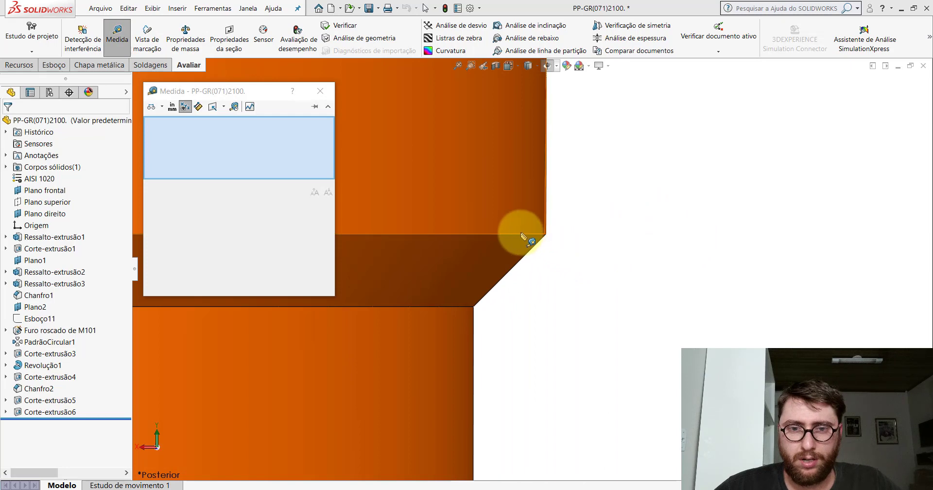
click(515, 236)
scroll(526, 241, up, 8)
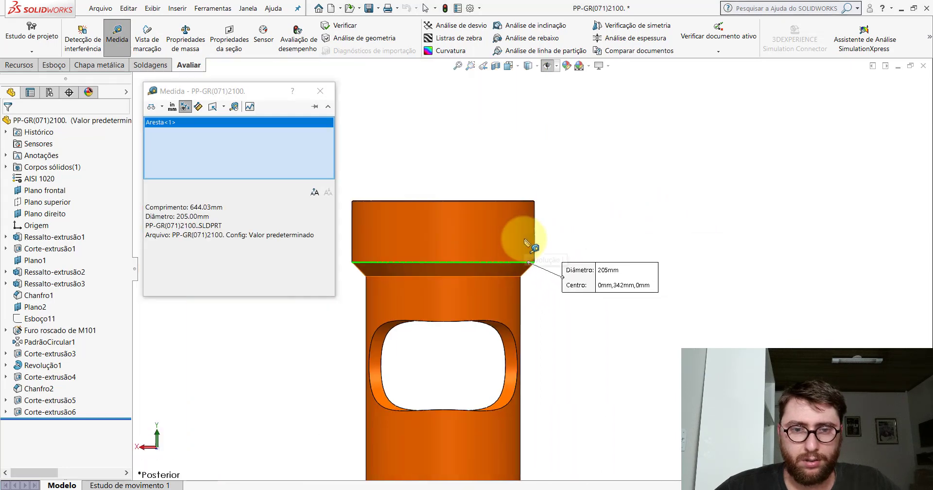
scroll(526, 241, up, 3)
scroll(520, 239, down, 3)
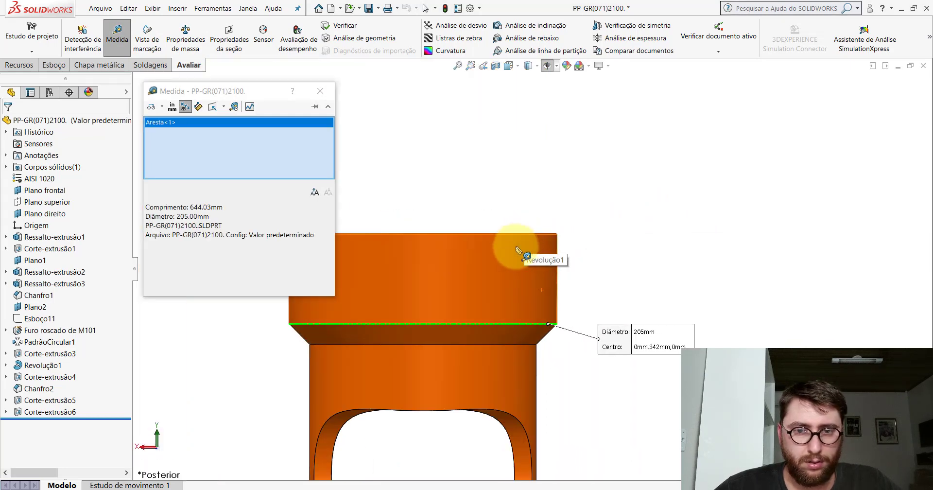
scroll(522, 242, down, 3)
scroll(531, 213, down, 2)
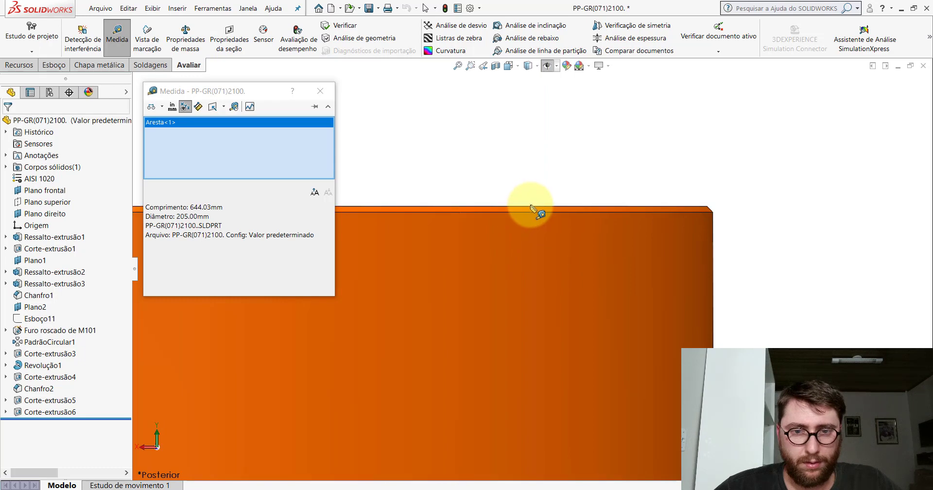
click(531, 207)
scroll(531, 207, up, 2)
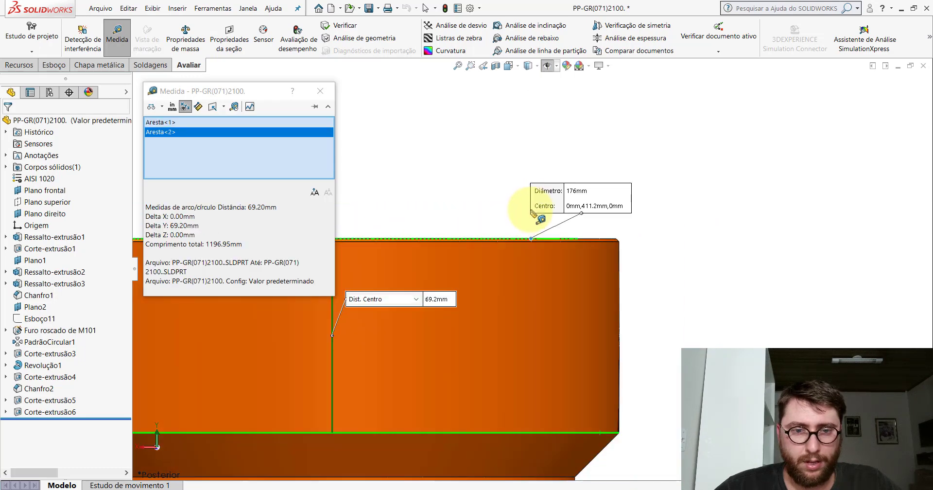
scroll(493, 306, up, 2)
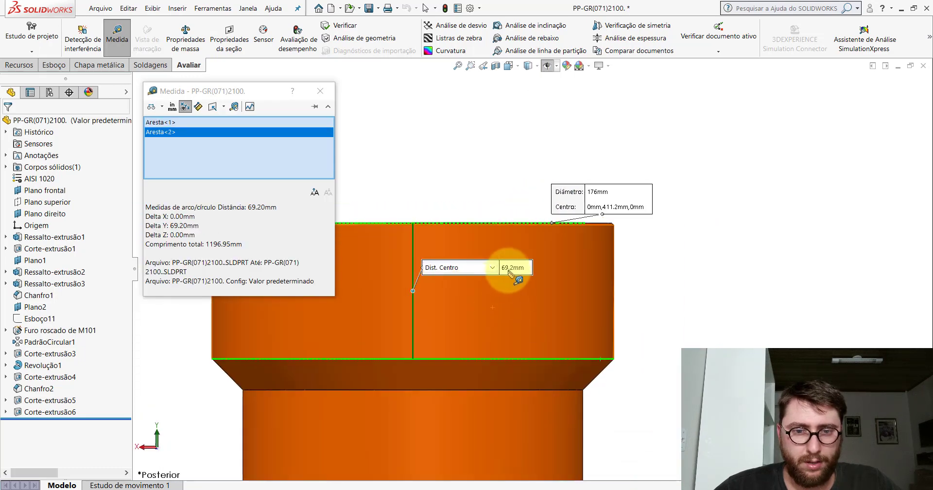
- Re-measure the collar's top-to-lower edge height as 69.20 mm, then return to Peça1
click(636, 248)
scroll(631, 237, down, 2)
scroll(637, 246, down, 2)
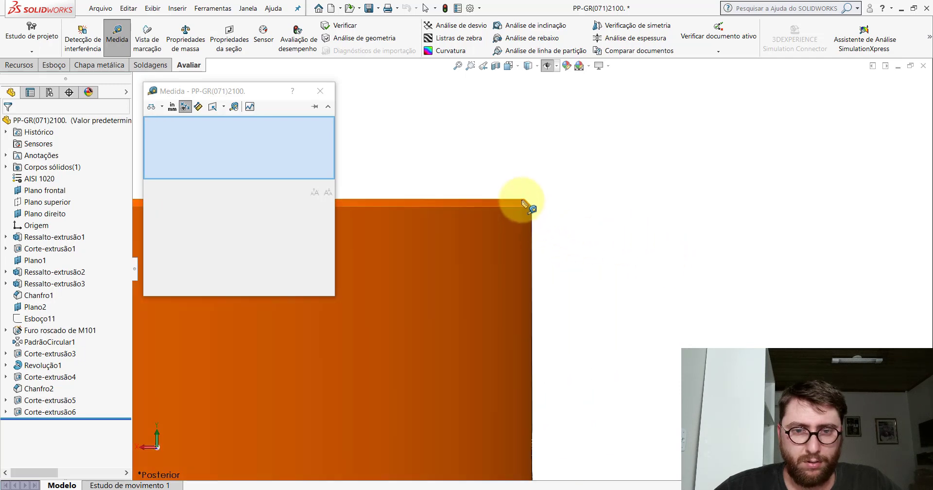
click(524, 203)
scroll(531, 354, up, 2)
scroll(534, 335, down, 3)
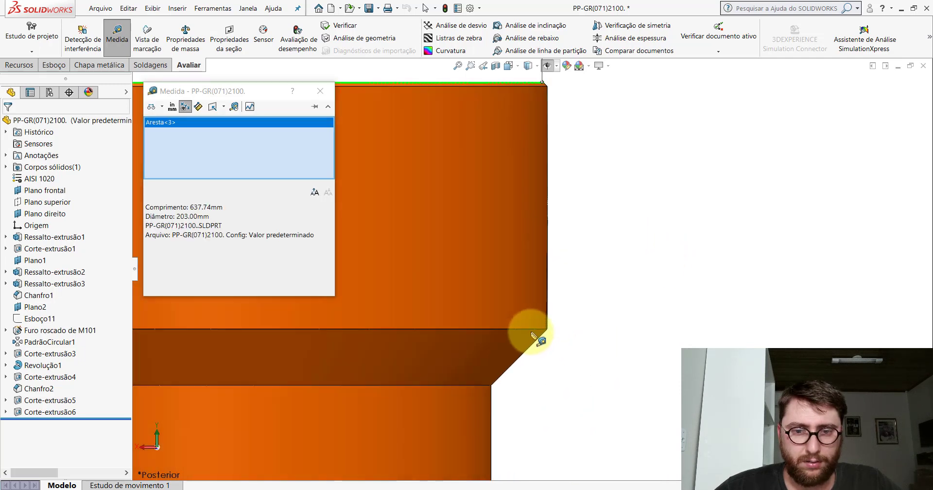
click(531, 334)
scroll(535, 330, up, 3)
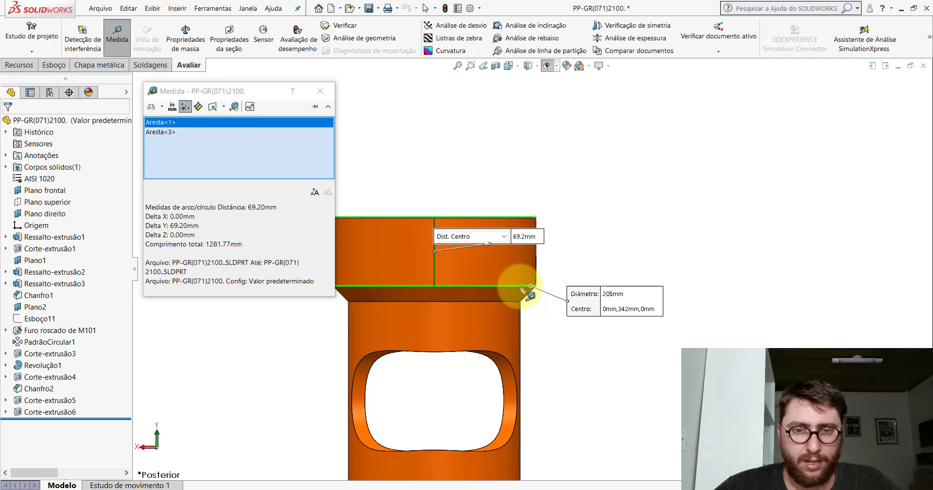
key(Escape)
key(ctrl+Tab)
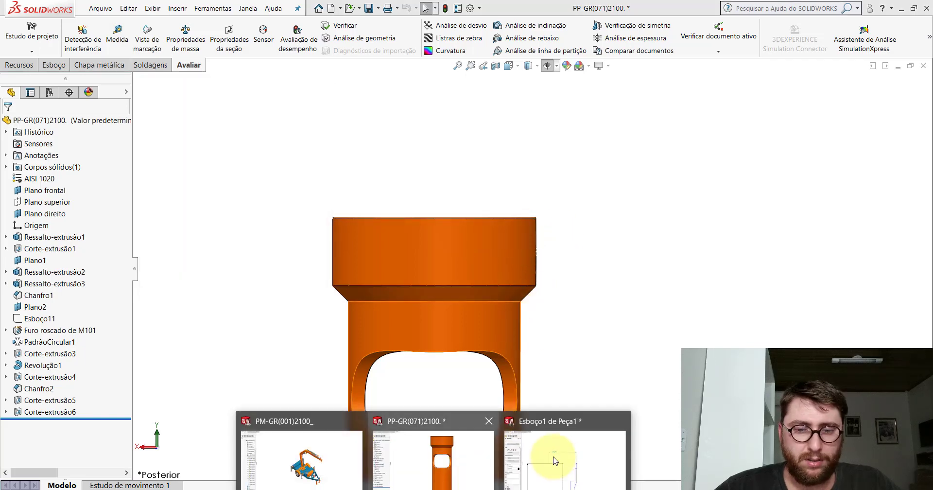
- Give Peça1's top vertical profile line a 69.20 mm dimension, then return to PP-GR(071)2100
click(54, 65)
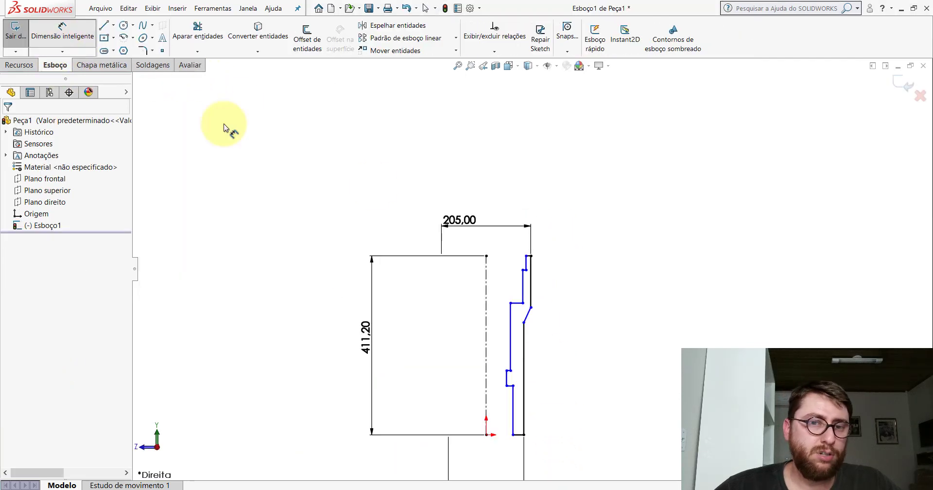
scroll(602, 307, down, 3)
click(427, 241)
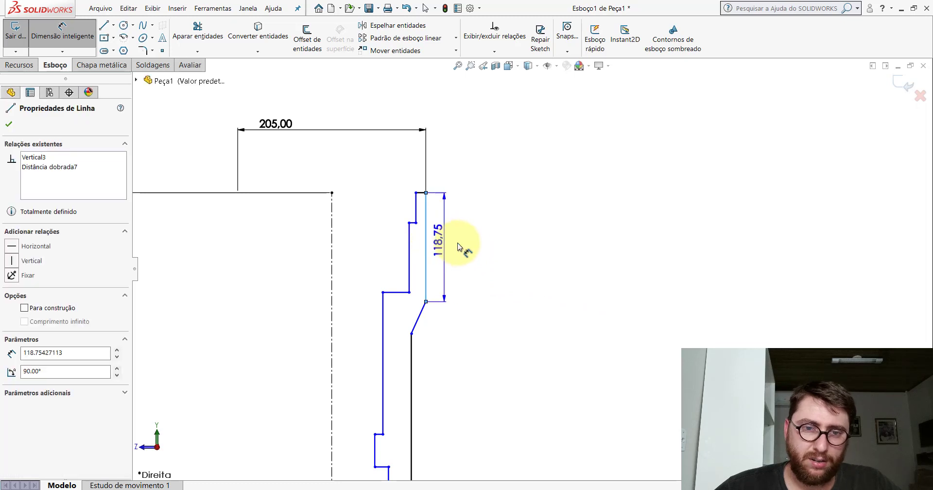
click(471, 248)
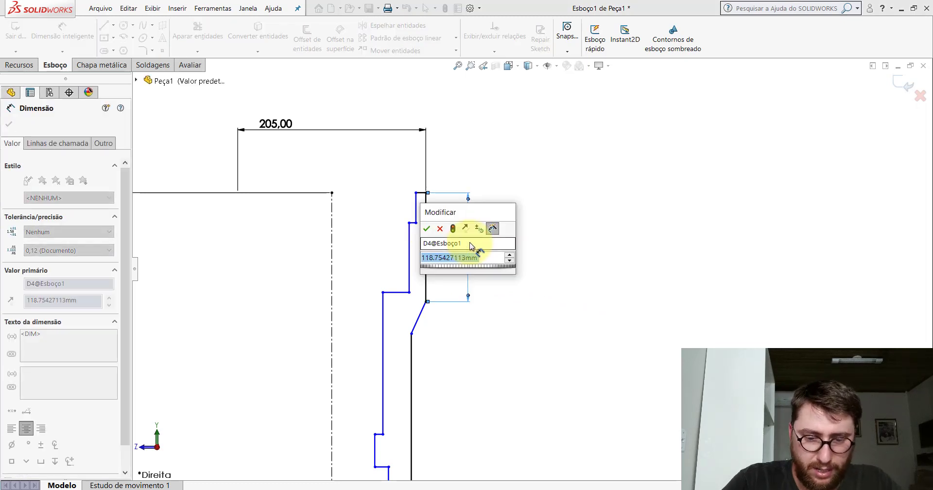
text(69.2)
key(Return)
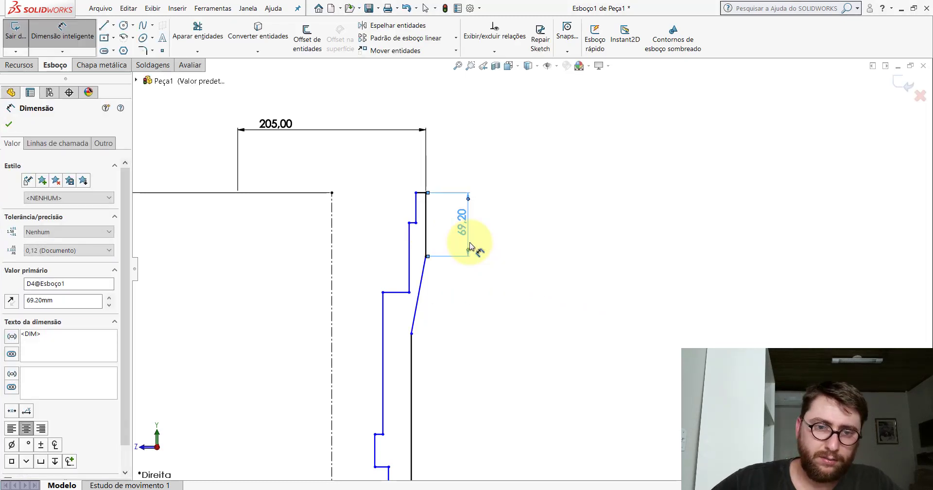
key(Escape)
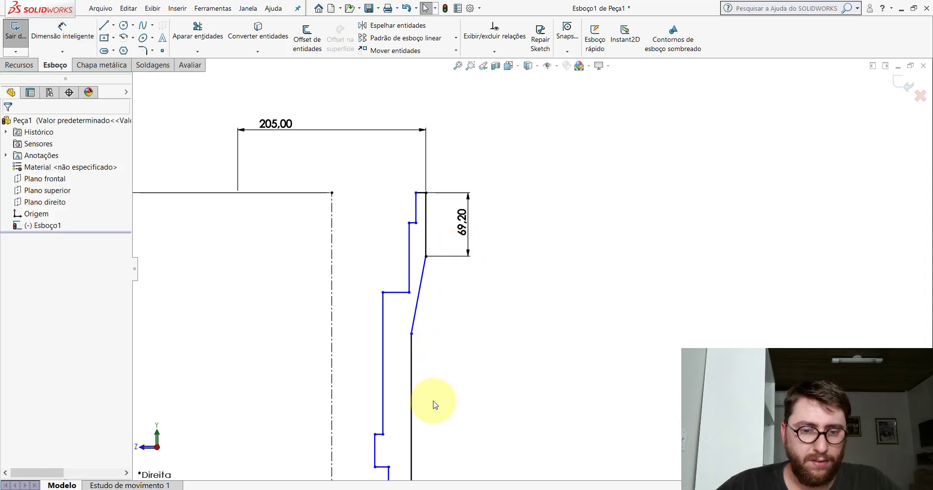
click(428, 452)
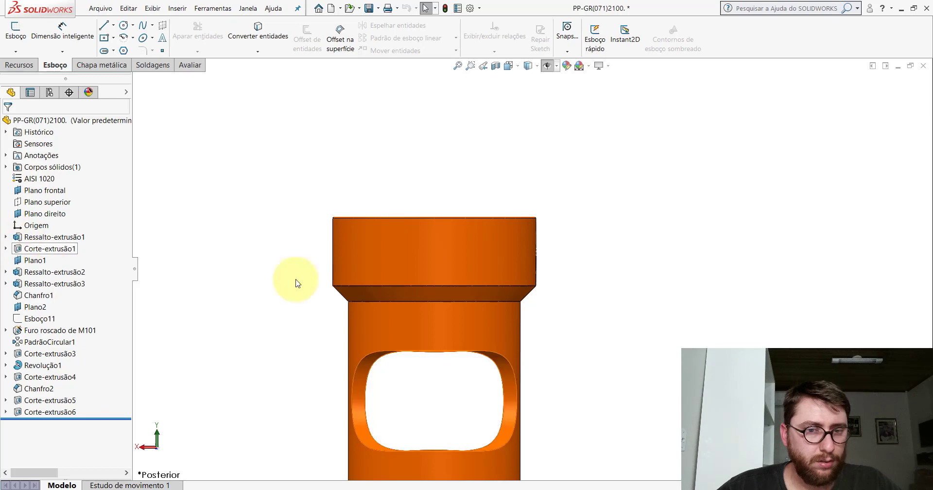
- Briefly start Measure on the reference part, then close it
click(191, 64)
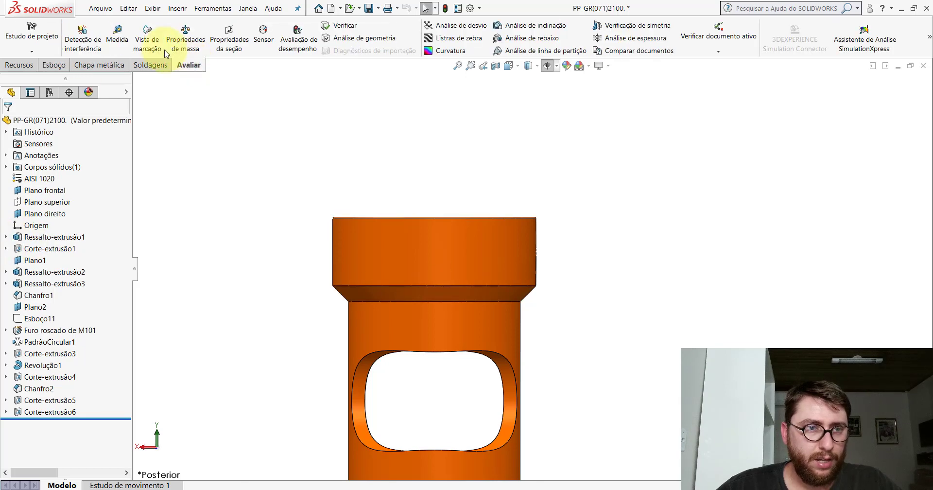
click(124, 38)
scroll(553, 293, down, 5)
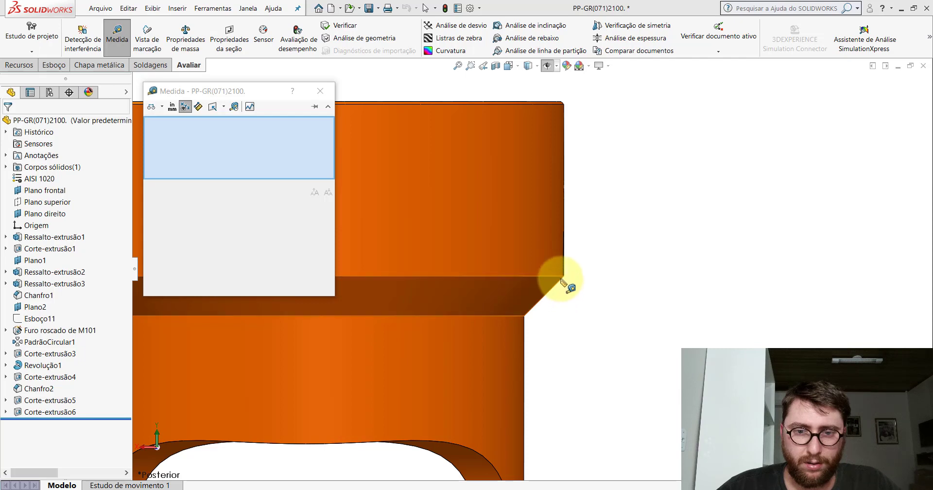
key(Escape)
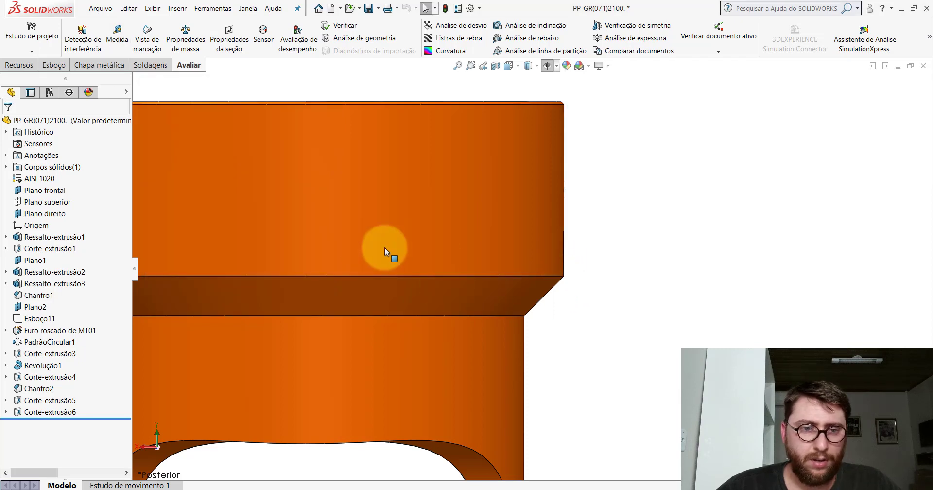
scroll(384, 247, up, 5)
scroll(518, 255, up, 5)
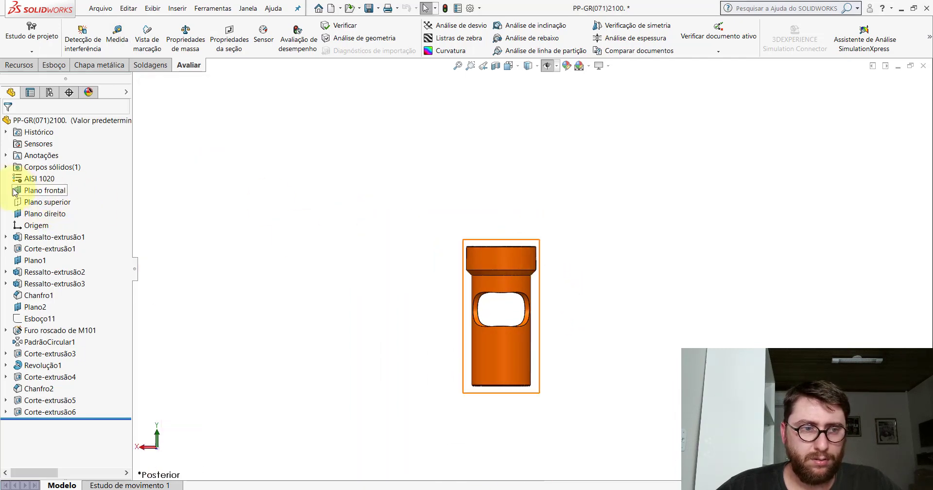
- Sketch on Plano frontal: centerlines along the chamfer and vertically down from it
click(44, 194)
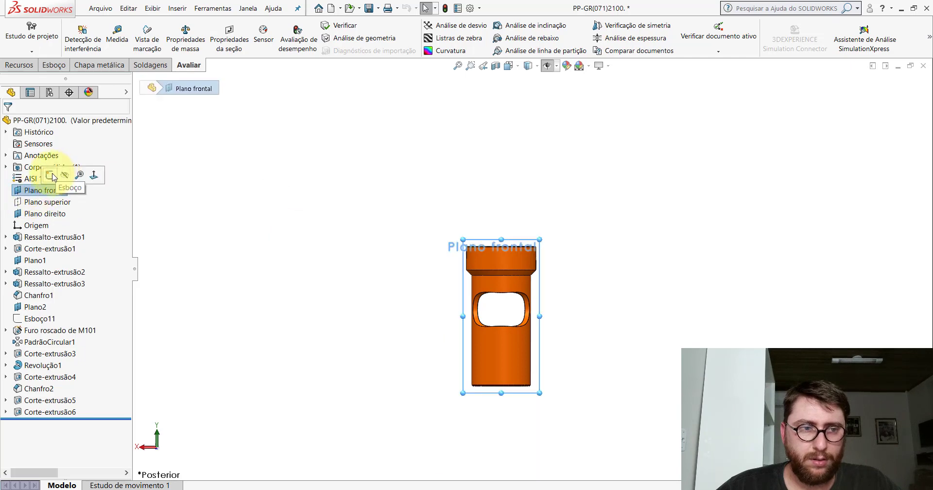
click(52, 176)
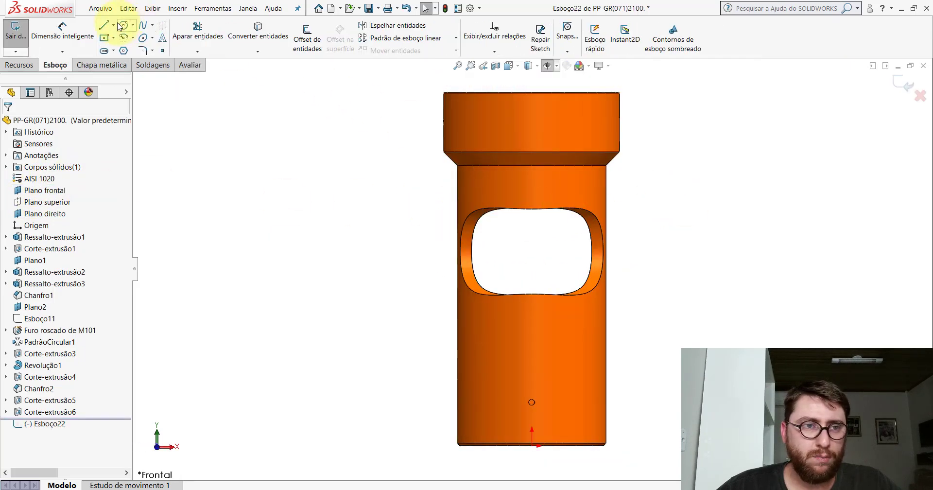
click(113, 25)
click(141, 44)
scroll(621, 156, down, 5)
scroll(589, 249, down, 3)
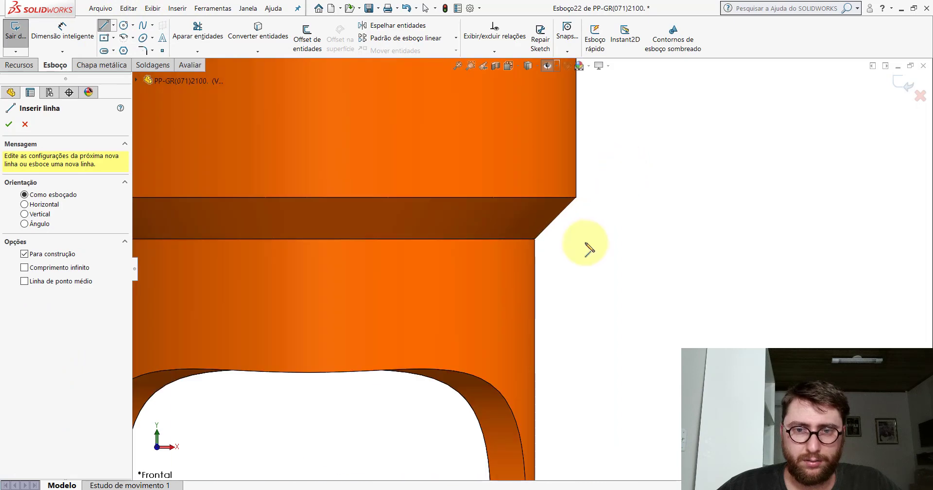
scroll(589, 249, down, 3)
click(544, 138)
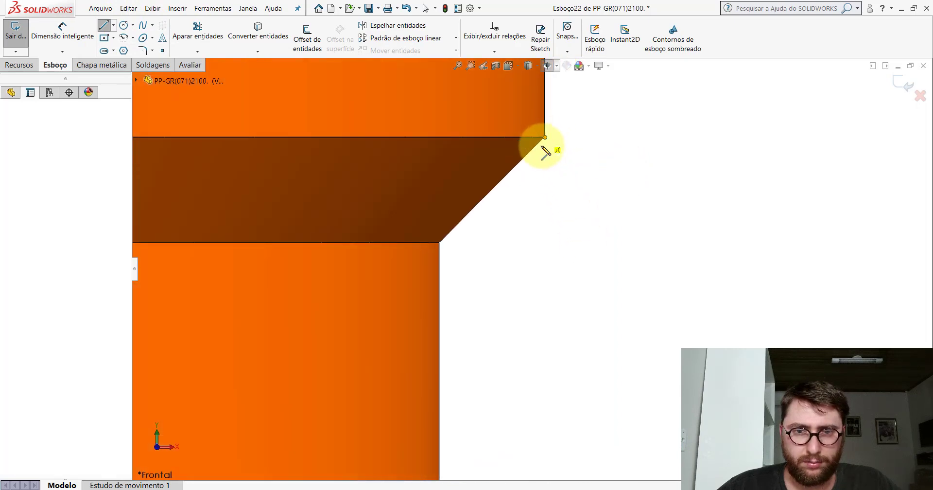
click(439, 242)
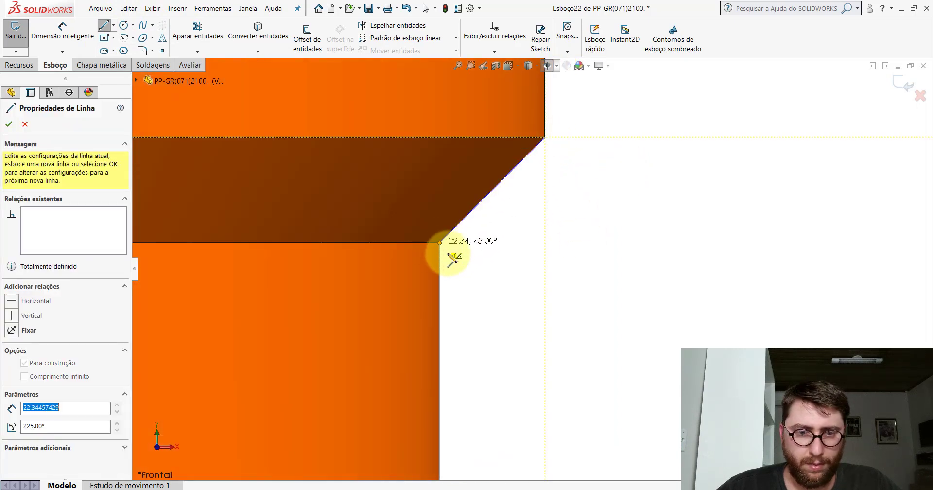
click(440, 301)
key(Escape)
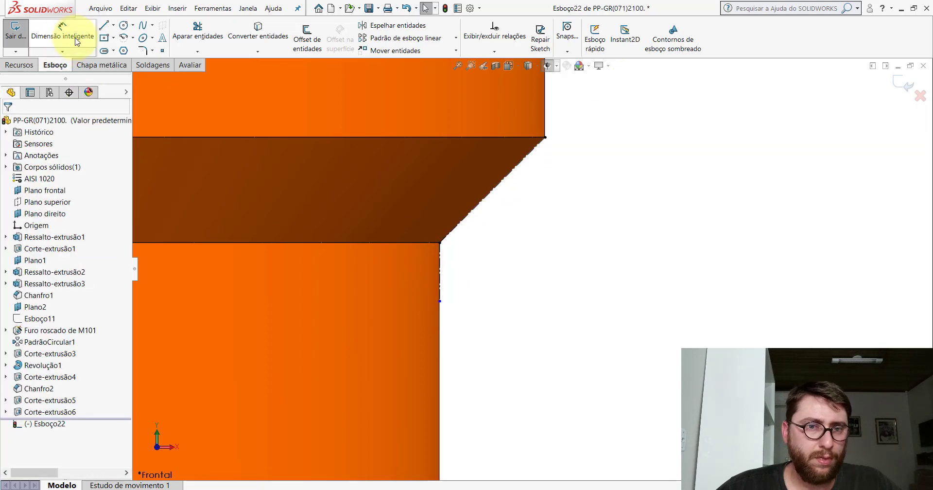
- Try an angle dimension on the helper lines, then delete the diagonal construction line
click(494, 194)
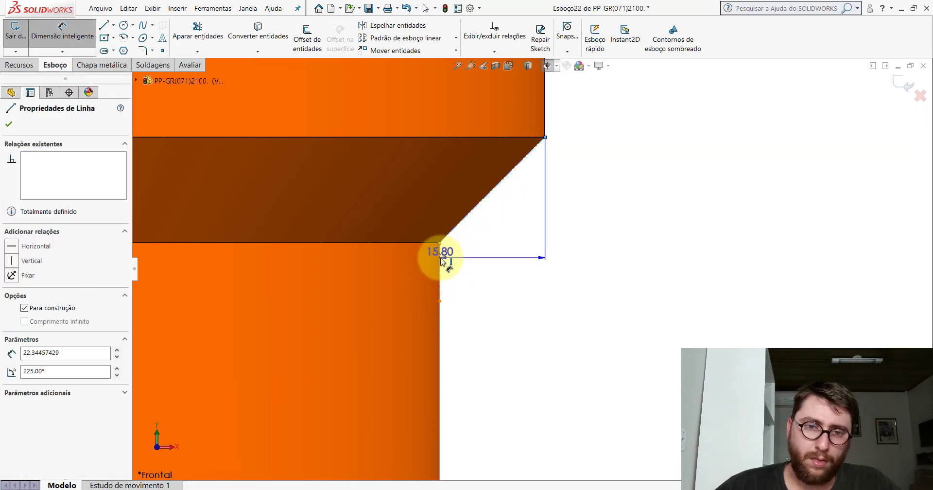
click(440, 261)
key(Escape)
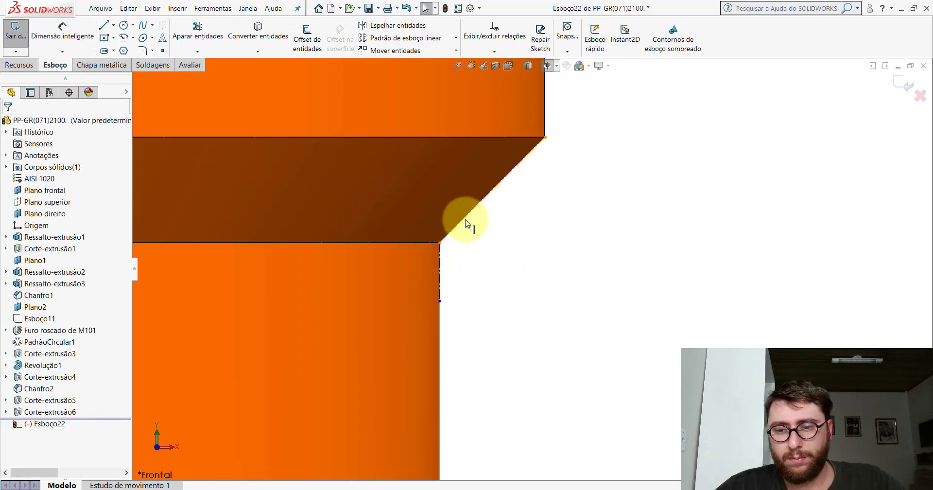
click(466, 224)
key(Delete)
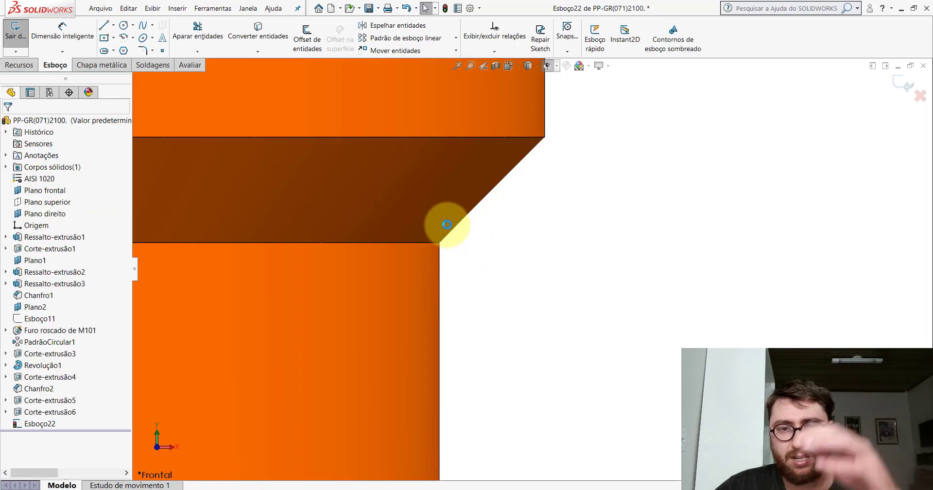
scroll(529, 268, up, 3)
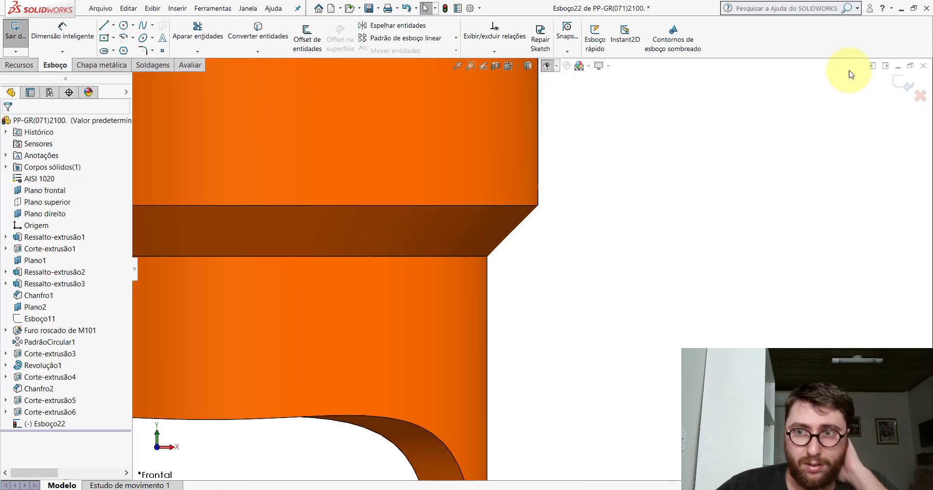
- Exit the sketch and measure from the chamfer's upper edge to its lower edge
click(902, 82)
click(189, 65)
click(118, 34)
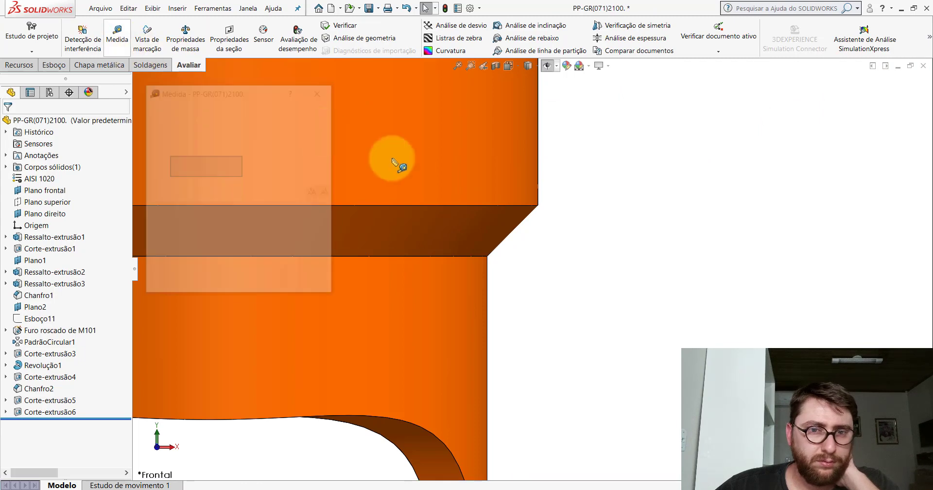
click(499, 206)
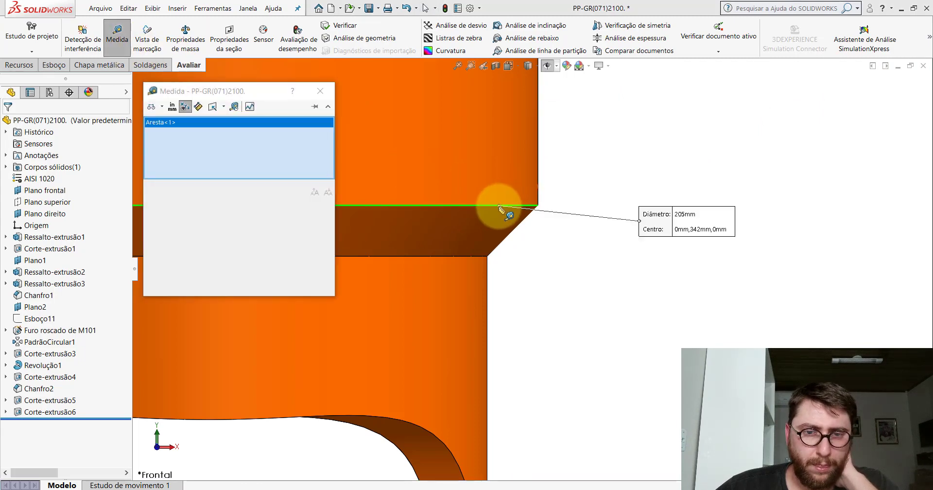
click(475, 256)
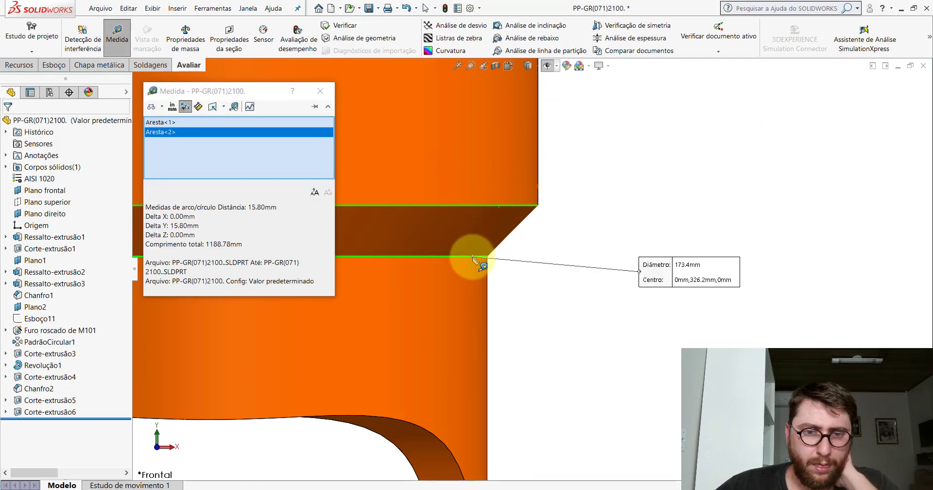
scroll(475, 257, up, 5)
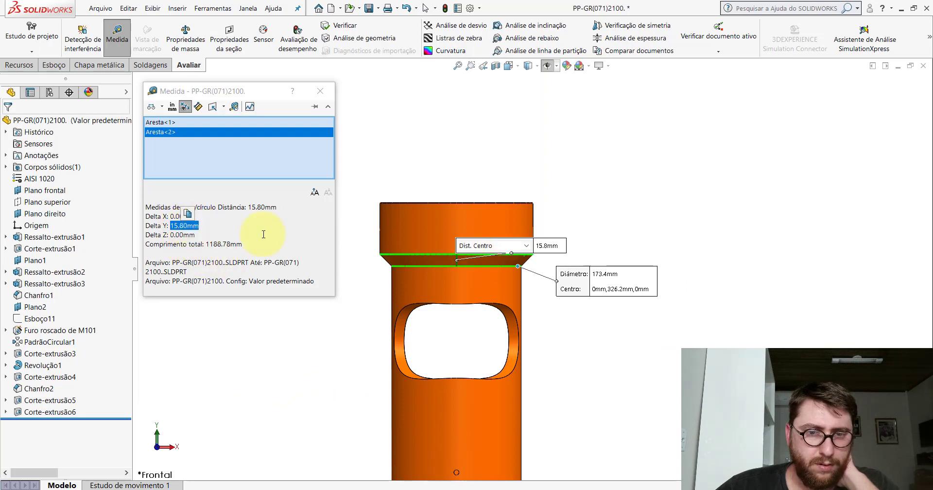
- Measure the distance from the collar's top edge to the chamfer
click(604, 368)
scroll(538, 239, down, 3)
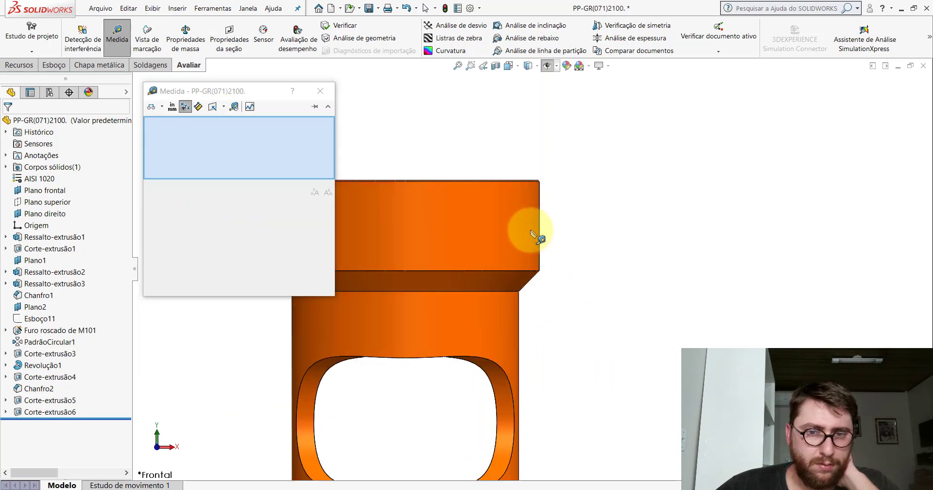
scroll(545, 191, down, 2)
scroll(530, 199, down, 3)
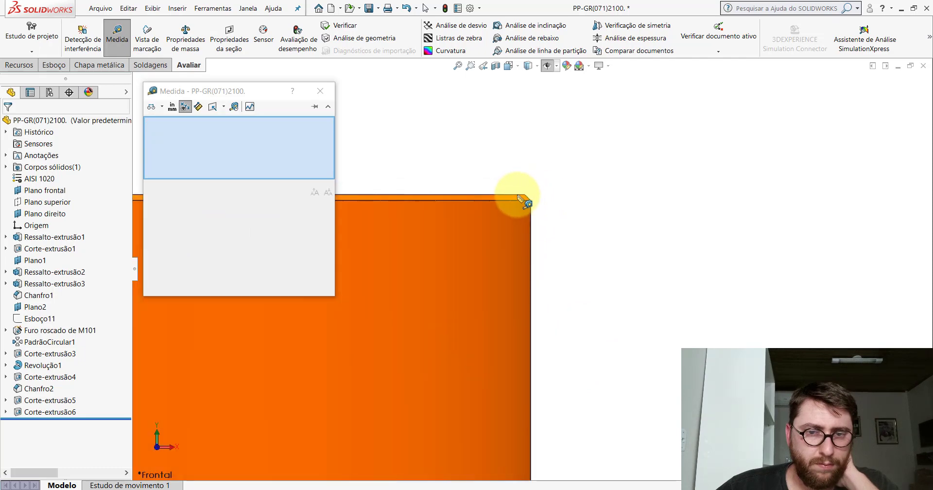
click(518, 197)
scroll(510, 348, up, 3)
scroll(511, 374, down, 3)
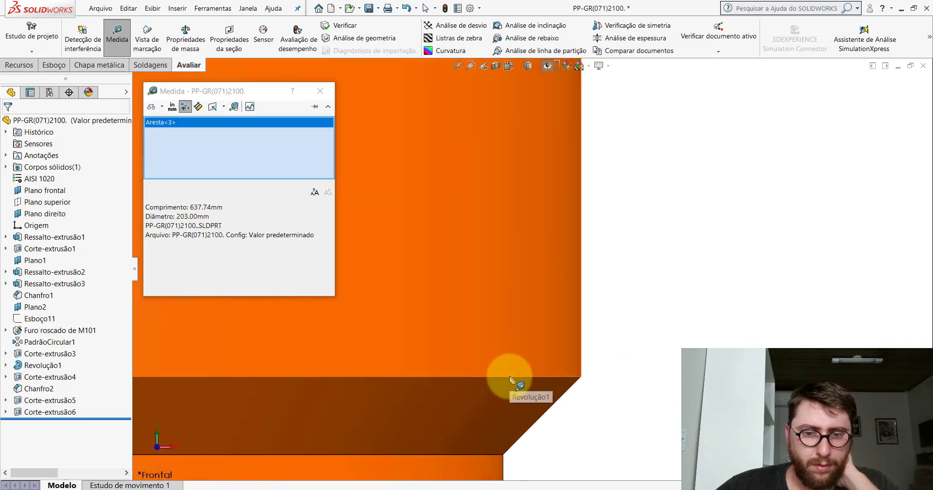
click(510, 378)
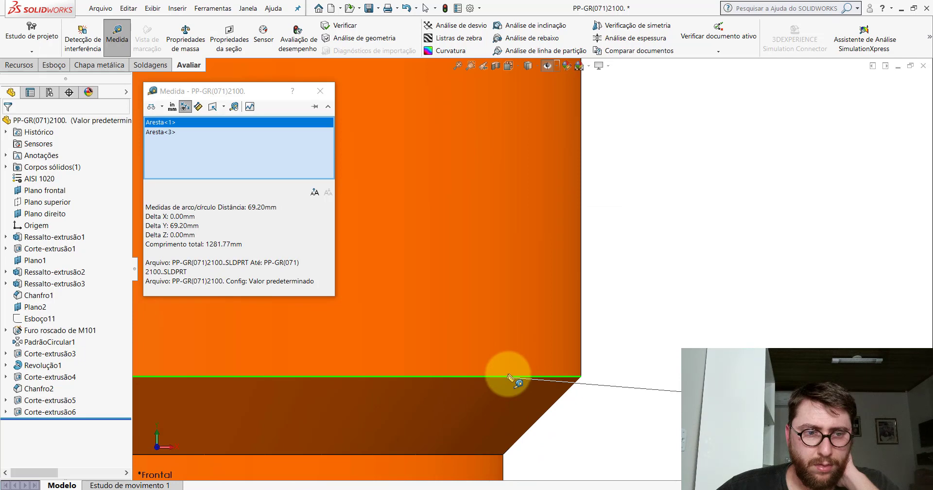
scroll(510, 378, up, 3)
- Measure 15.80 mm between the two chamfer edges, then switch back to Peça1's sketch
click(319, 89)
scroll(661, 211, down, 3)
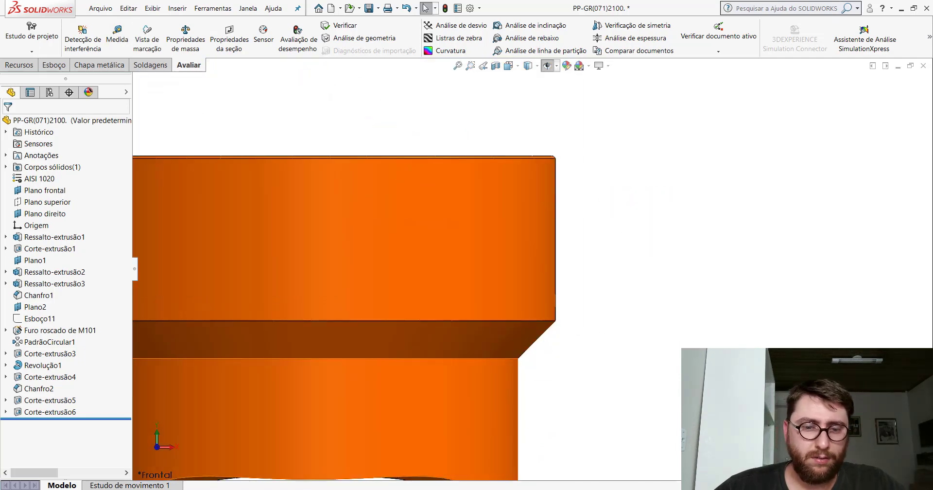
key(Return)
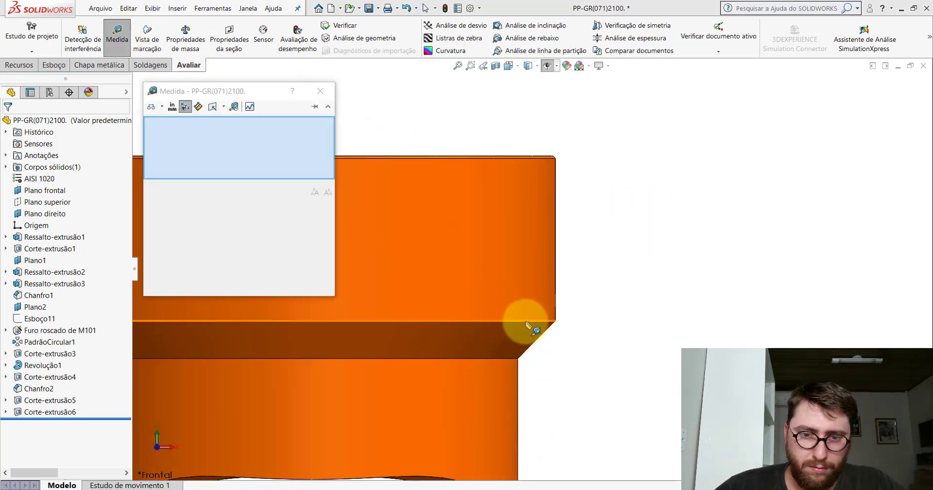
click(526, 321)
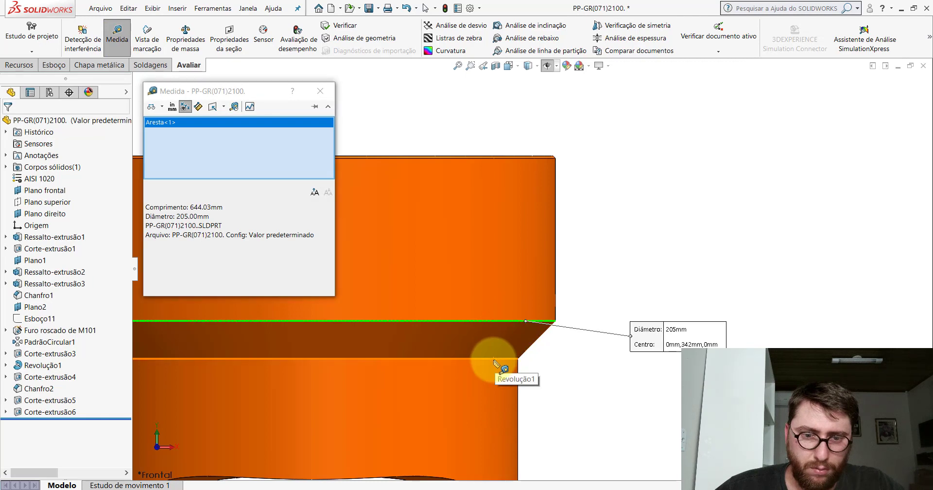
click(494, 359)
scroll(495, 360, up, 3)
scroll(486, 350, up, 1)
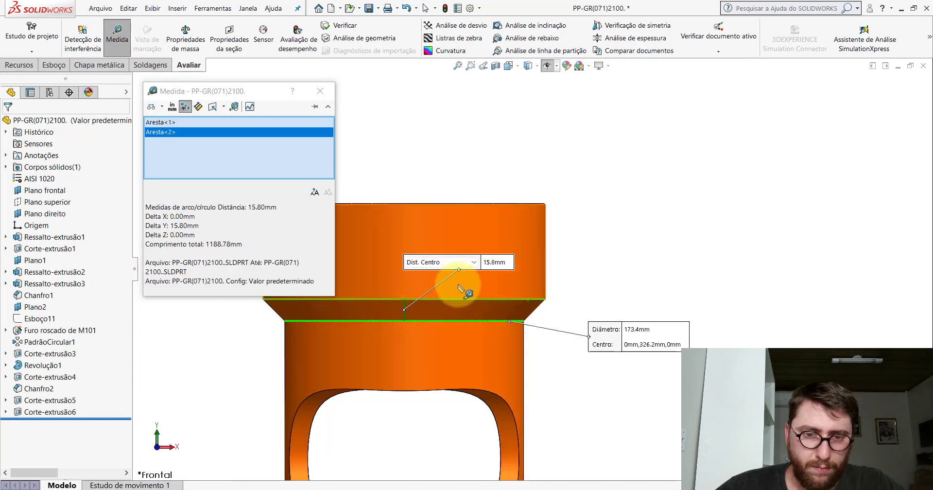
middle_drag(461, 289, 493, 303)
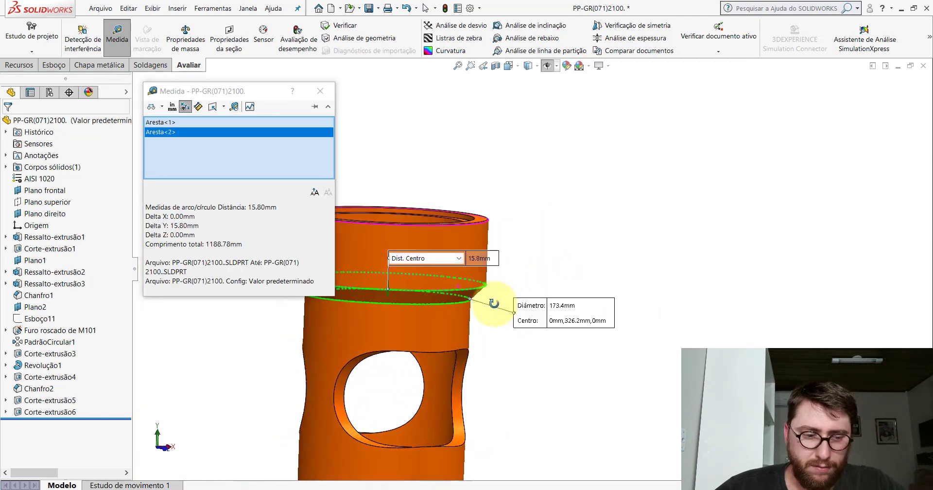
key(Escape)
key(ctrl+Tab)
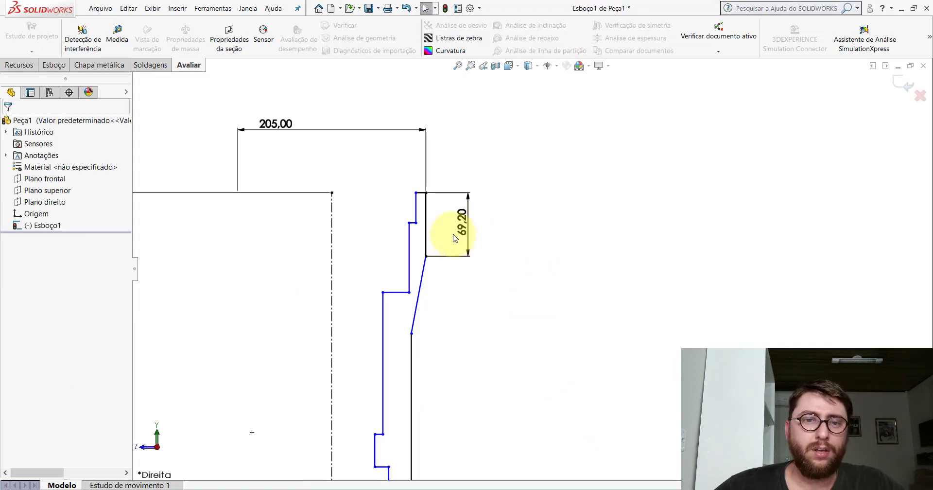
- Dimension the slanted profile line at 135° to the vertical line
click(55, 65)
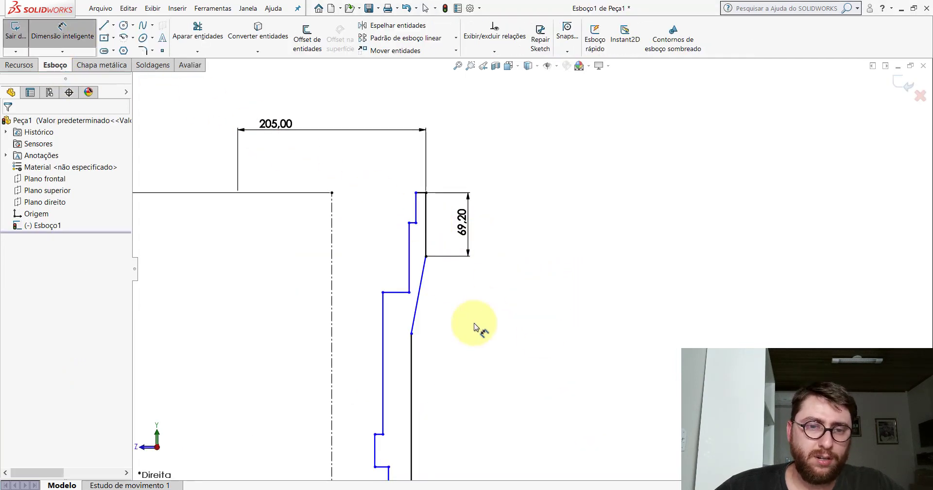
scroll(475, 327, down, 3)
click(368, 276)
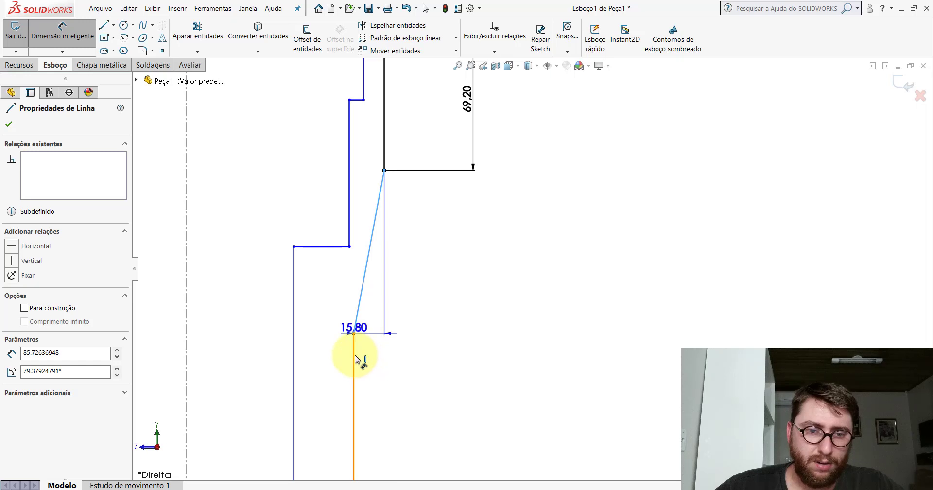
click(358, 359)
click(436, 328)
text(135)
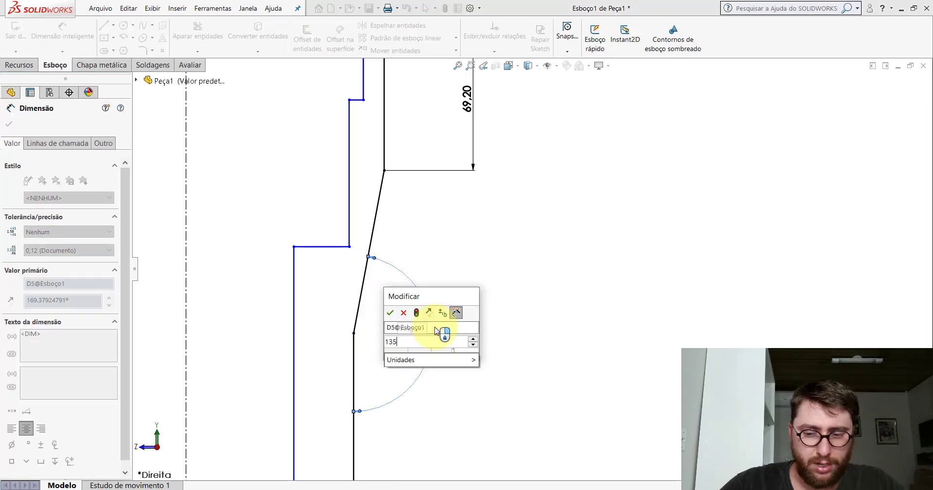
key(Return)
key(Escape)
- Drag the step corner above the chamfer, then begin dimensioning the chamfer's height
scroll(435, 239, up, 1)
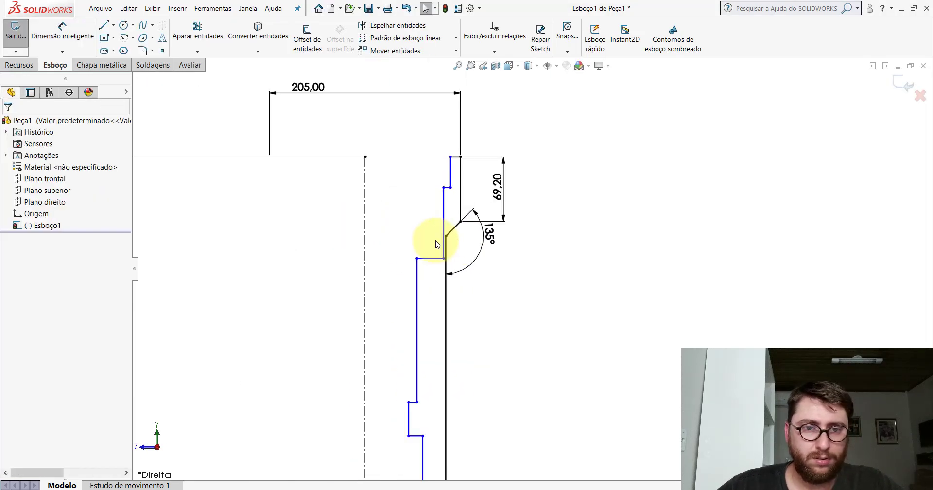
scroll(475, 236, down, 3)
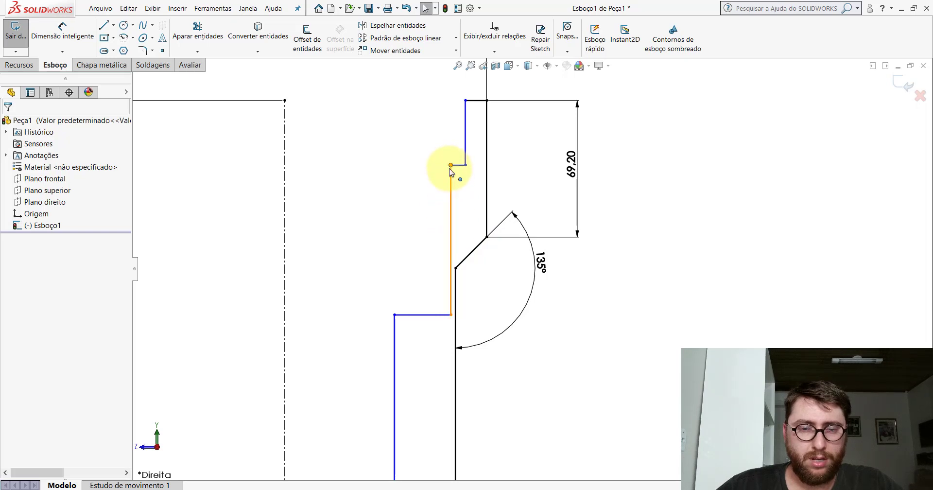
drag(451, 165, 423, 193)
click(546, 183)
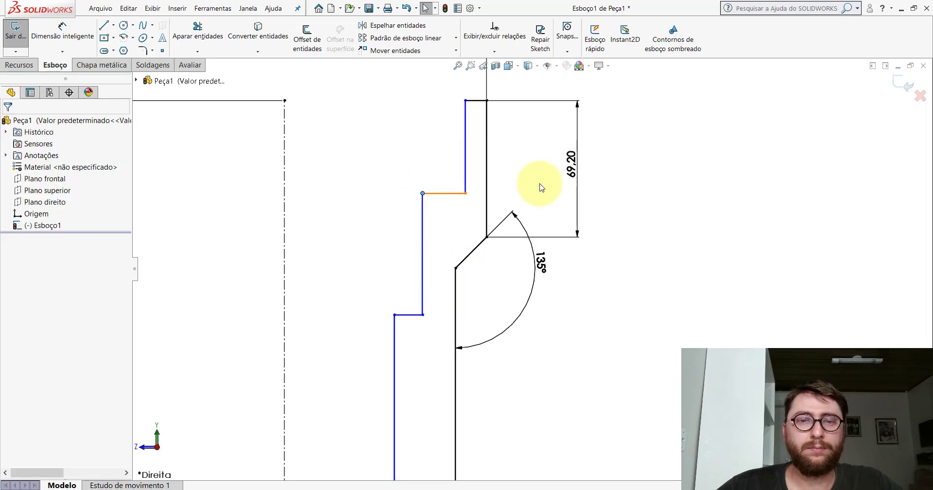
click(84, 44)
click(456, 268)
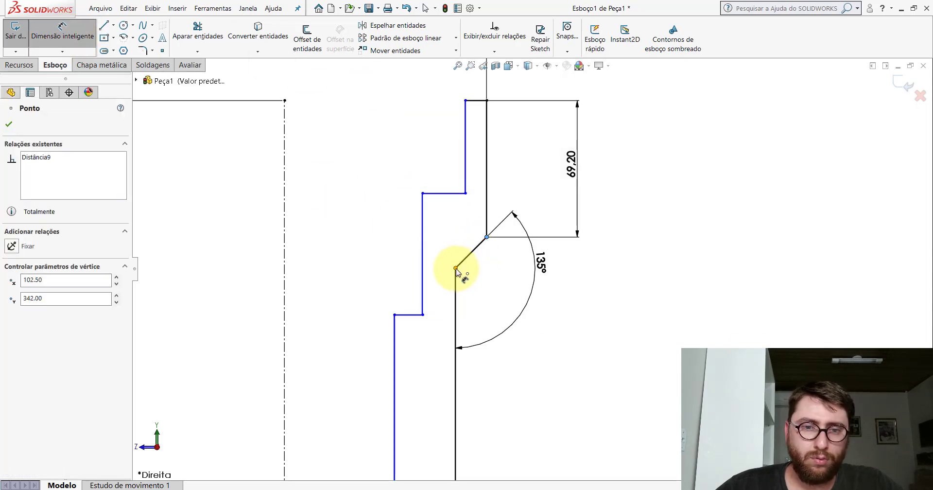
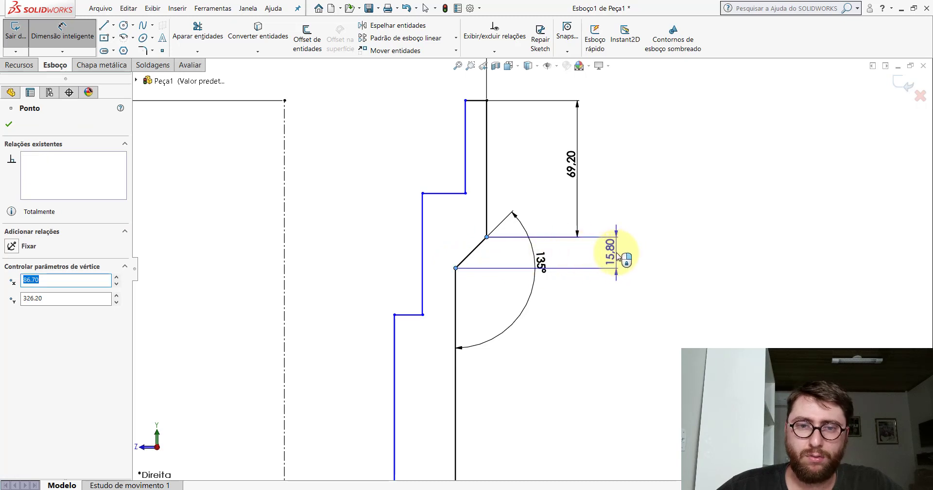
- Measure the rim face diameter on the reference part PP-GR(071)2100
key(Escape)
scroll(529, 242, up, 3)
scroll(549, 253, down, 1)
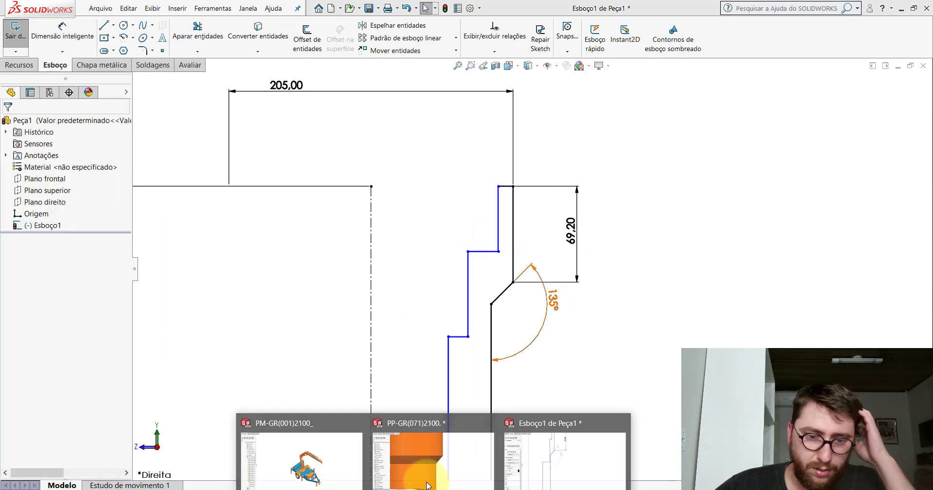
click(428, 485)
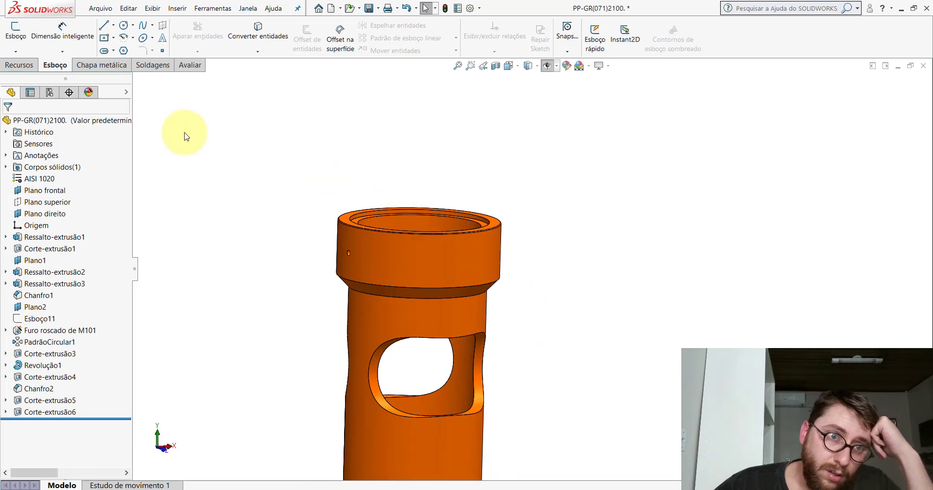
click(189, 65)
click(117, 39)
scroll(545, 233, down, 4)
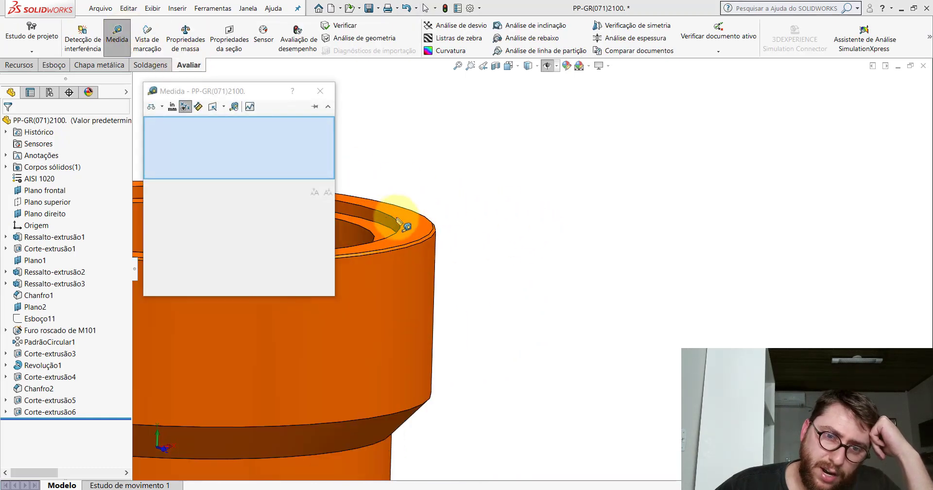
click(386, 219)
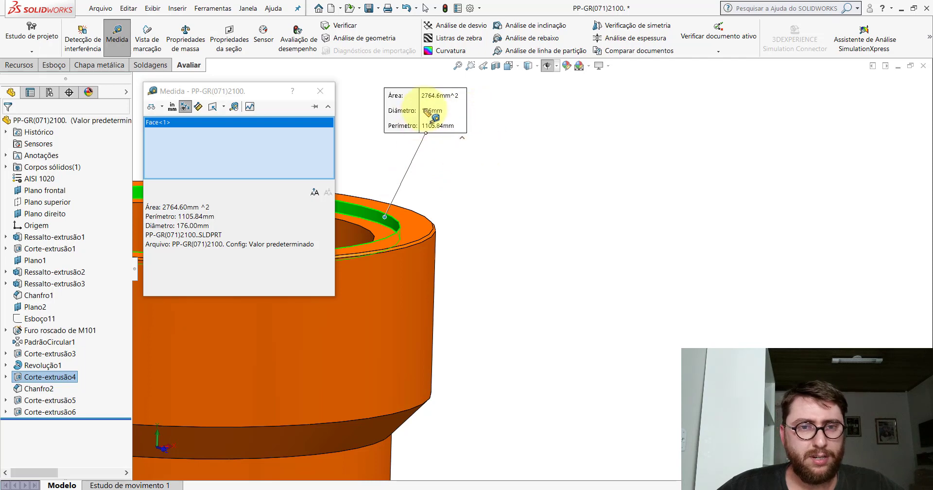
key(Escape)
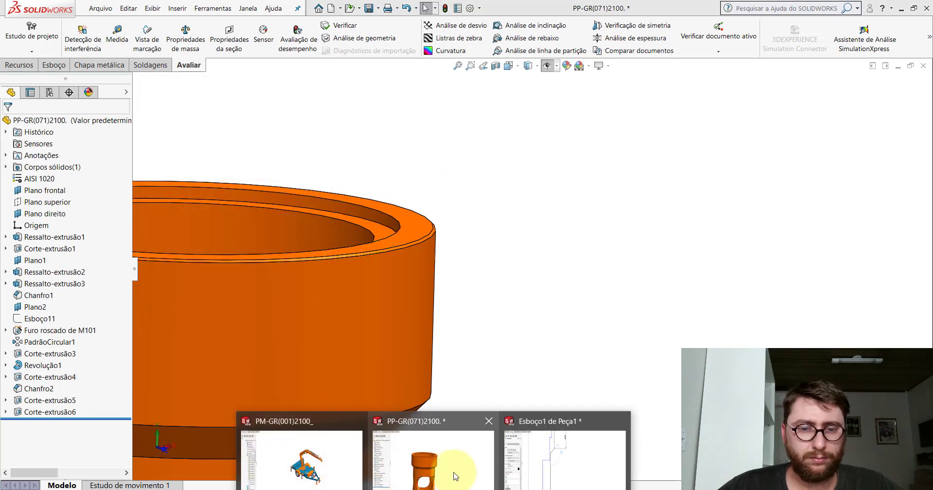
- In Esboço1, dimension the inner wall from the centerline as a 176 diameter
key(ctrl+Tab)
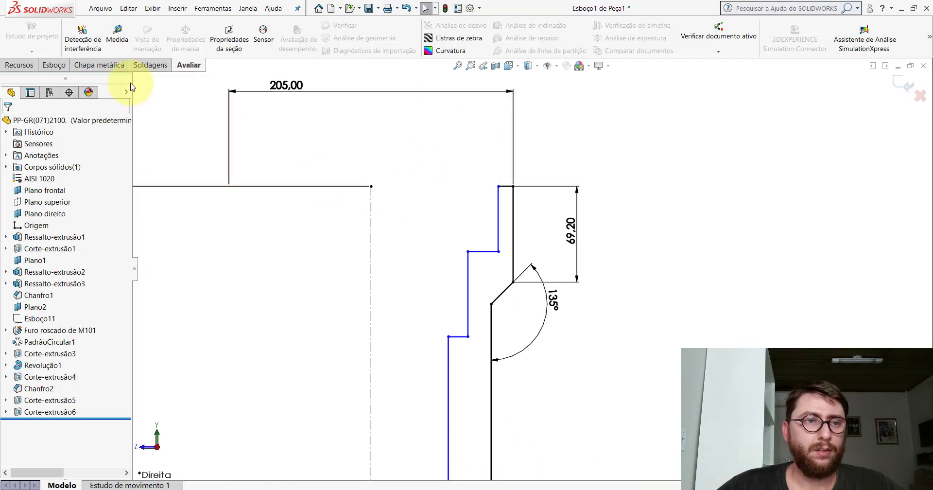
scroll(497, 203, down, 2)
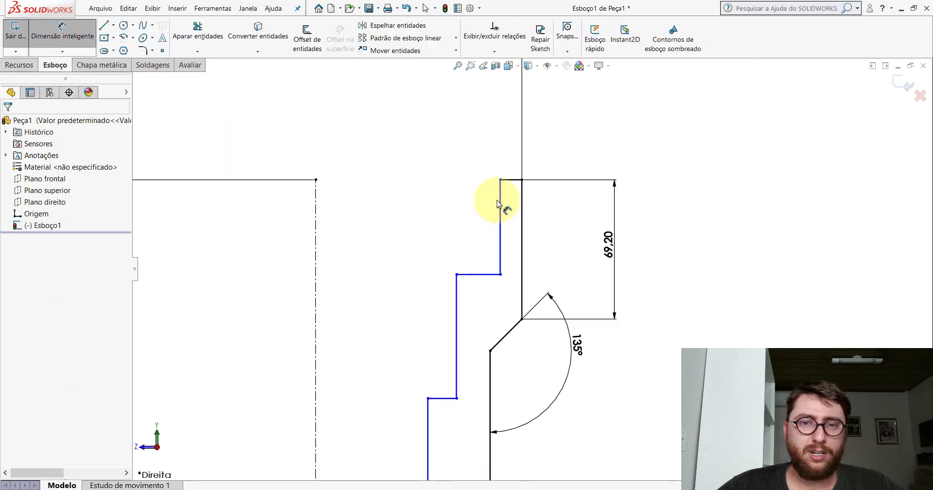
click(500, 201)
click(317, 195)
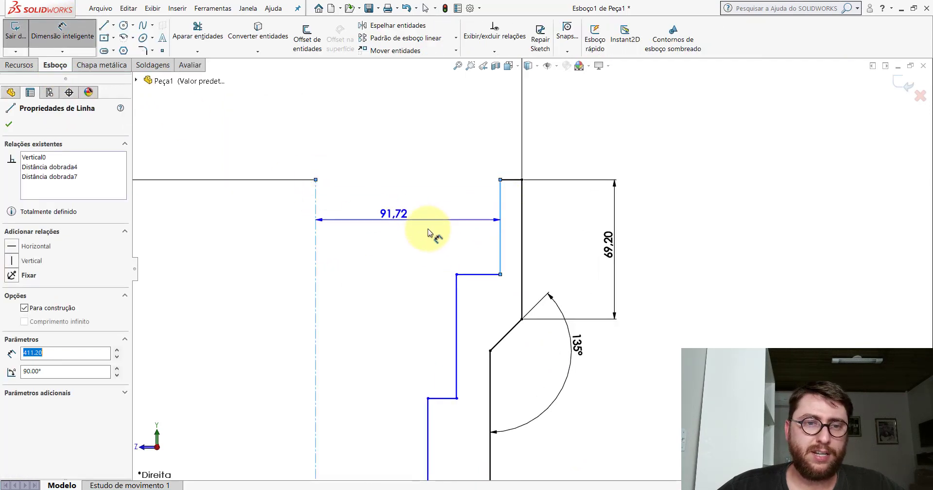
scroll(420, 224, up, 2)
click(363, 179)
click(363, 179)
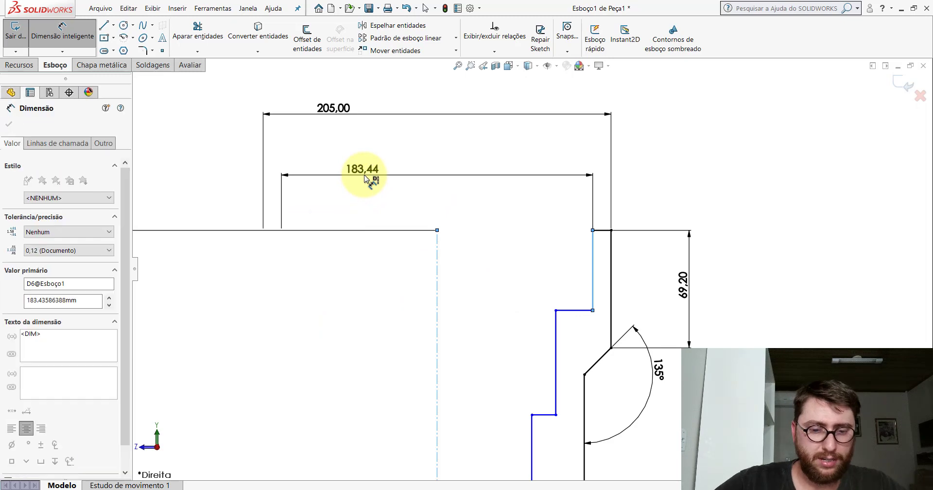
text(176)
key(Return)
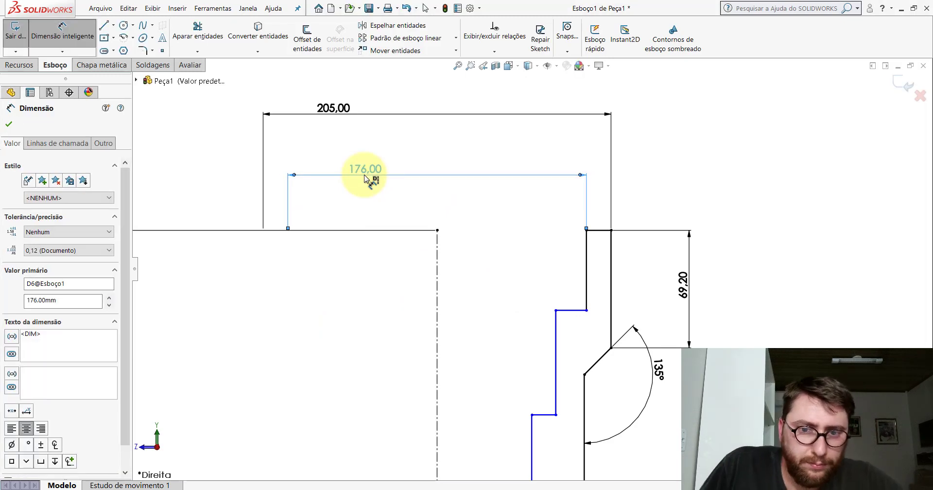
key(Escape)
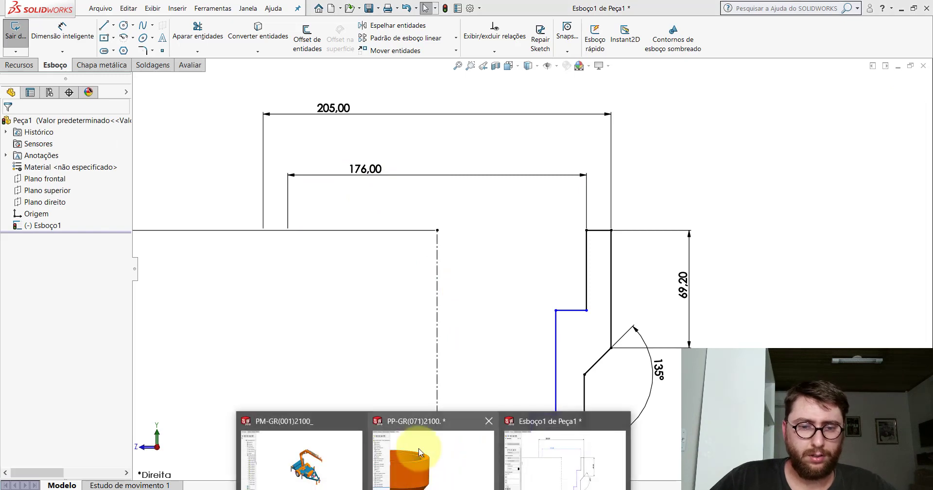
- Measure the distance between the rim's top face and recessed ring on the reference part
click(422, 432)
click(194, 67)
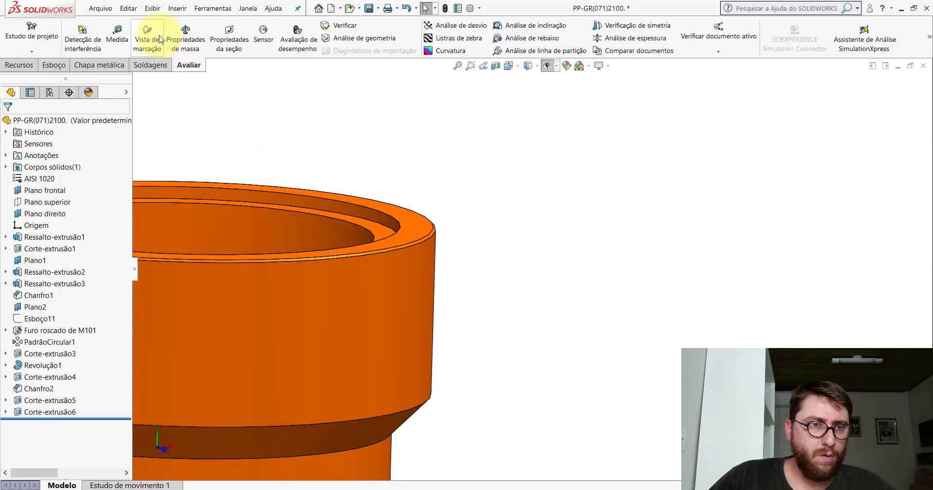
click(116, 34)
click(380, 237)
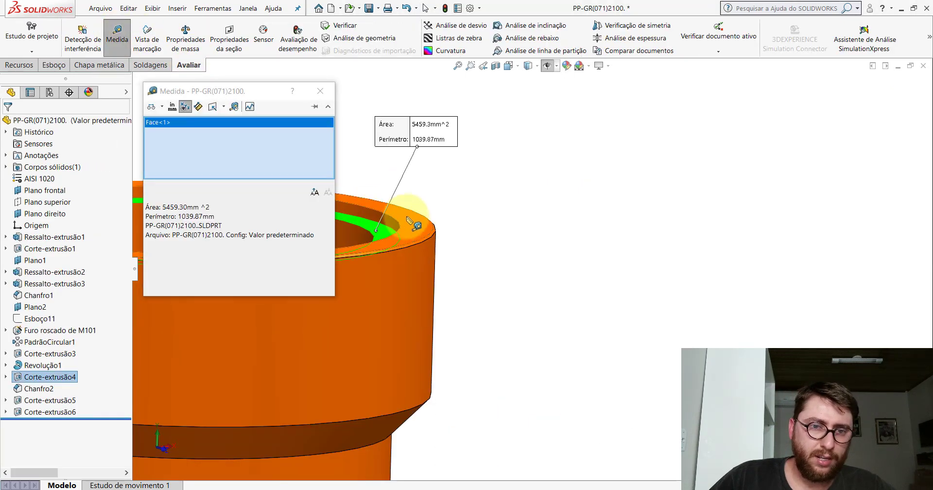
click(385, 238)
scroll(389, 239, up, 3)
scroll(403, 241, down, 2)
scroll(404, 242, down, 2)
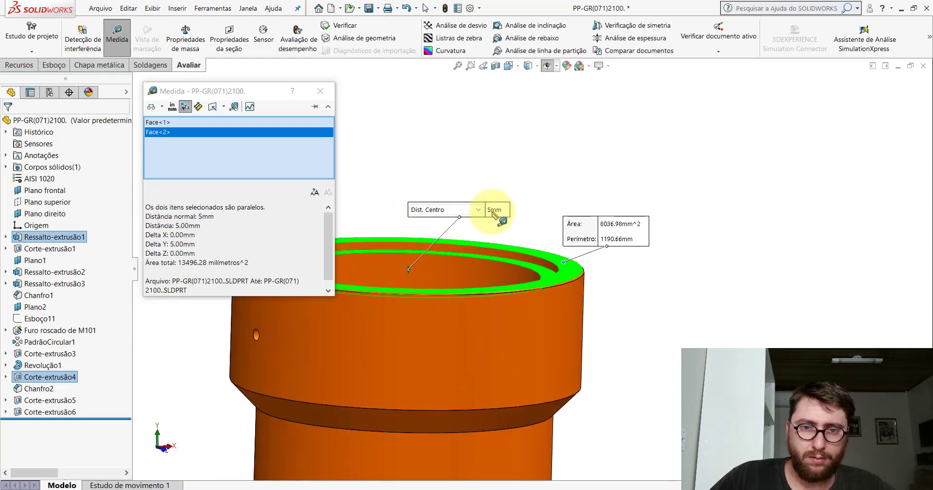
drag(494, 213, 494, 169)
key(Escape)
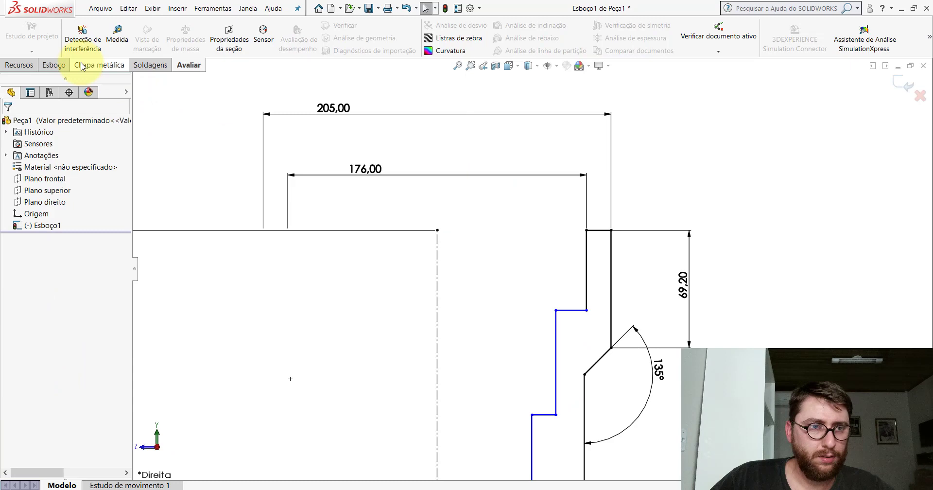
- Dimension the short top step line in Esboço1 to a 5 mm height
click(54, 65)
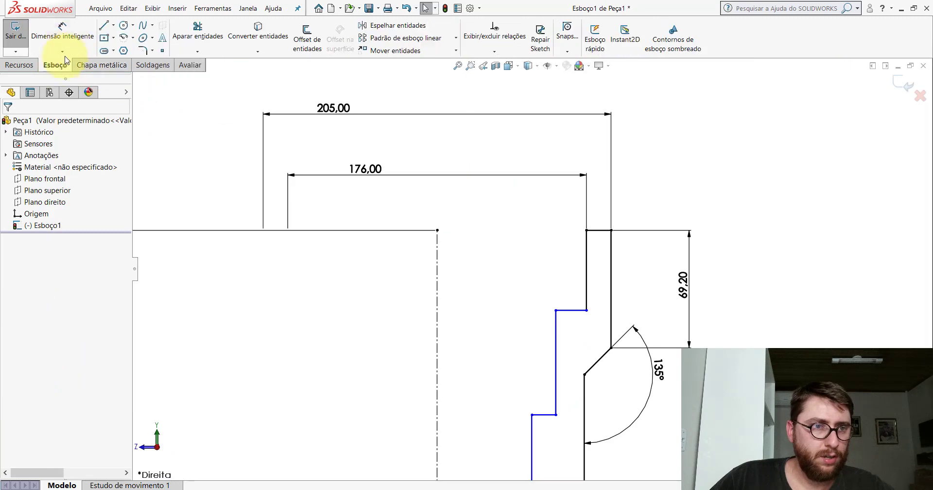
scroll(649, 284, down, 3)
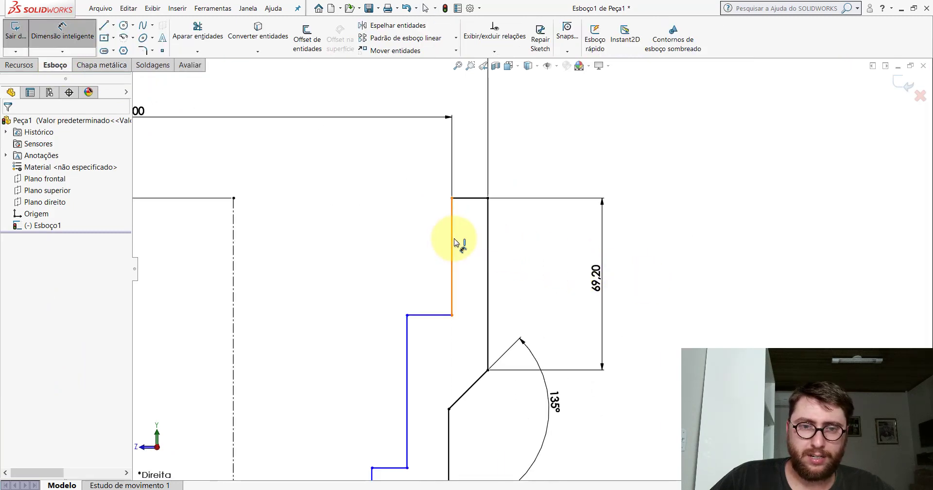
click(454, 241)
click(427, 248)
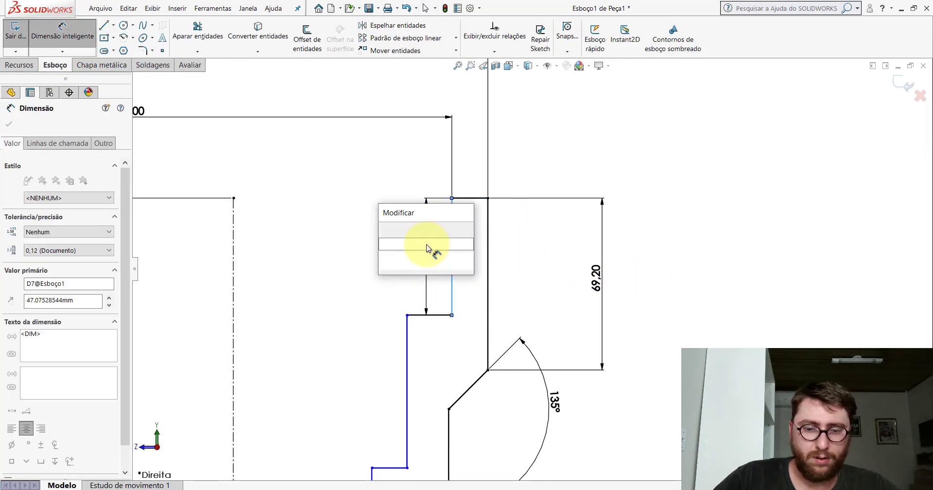
text(5)
key(Return)
key(Escape)
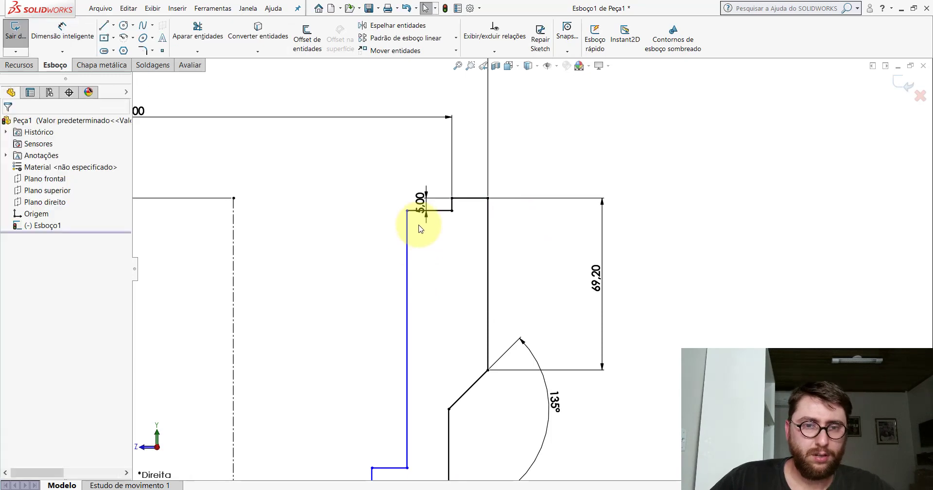
- Orbit the reference part and measure its inner bore diameter
scroll(447, 350, up, 3)
click(289, 451)
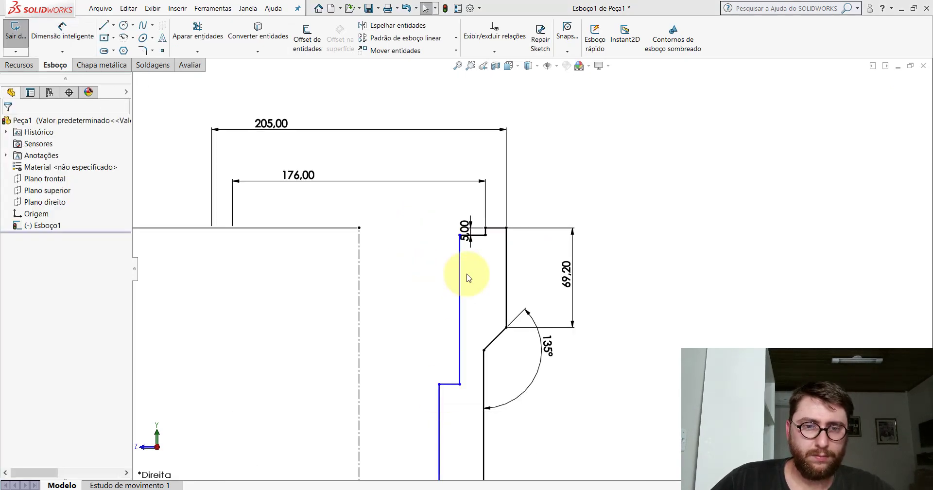
scroll(481, 270, up, 2)
middle_drag(491, 270, 511, 327)
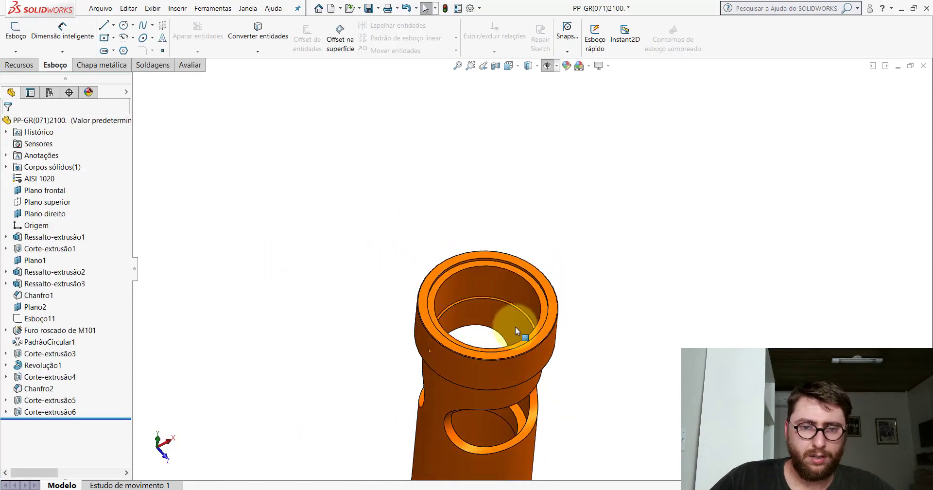
click(194, 66)
click(117, 34)
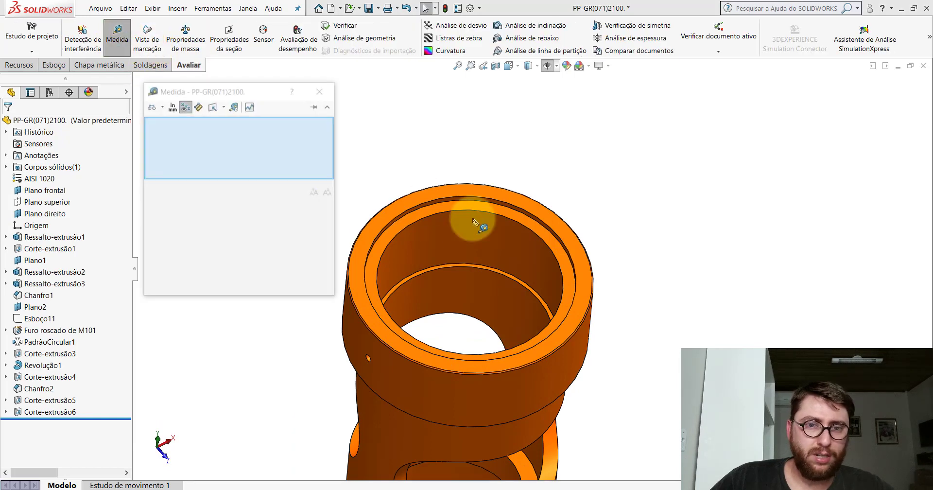
click(534, 254)
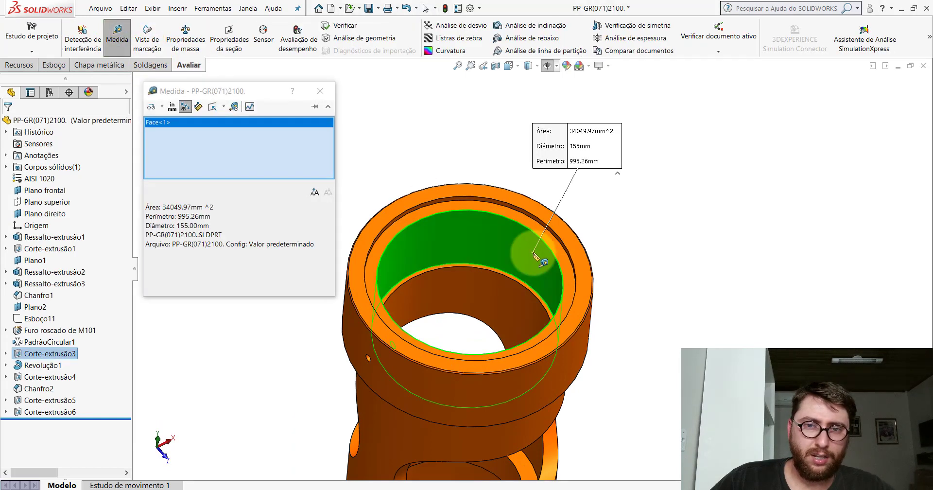
click(687, 218)
- Measure the gap between the inner step faces on the reference part
scroll(590, 285, down, 5)
click(517, 284)
scroll(516, 284, up, 5)
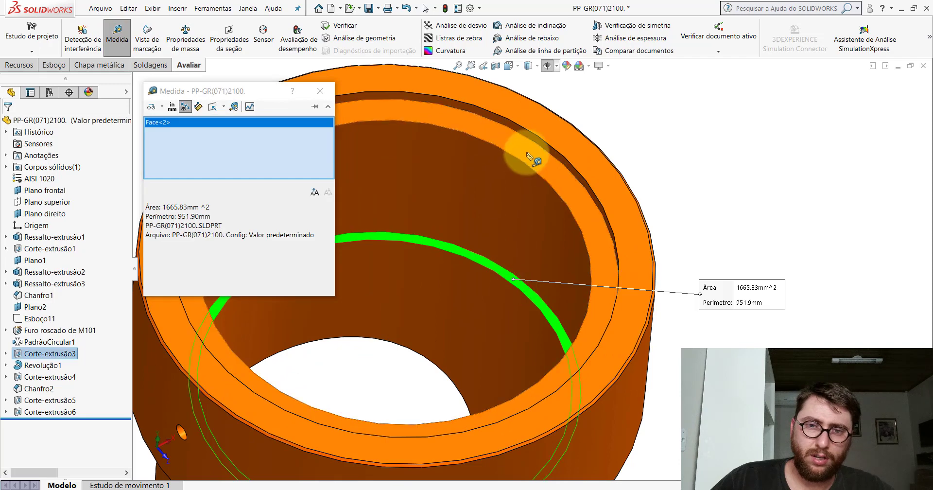
click(537, 156)
scroll(434, 379, down, 5)
key(Escape)
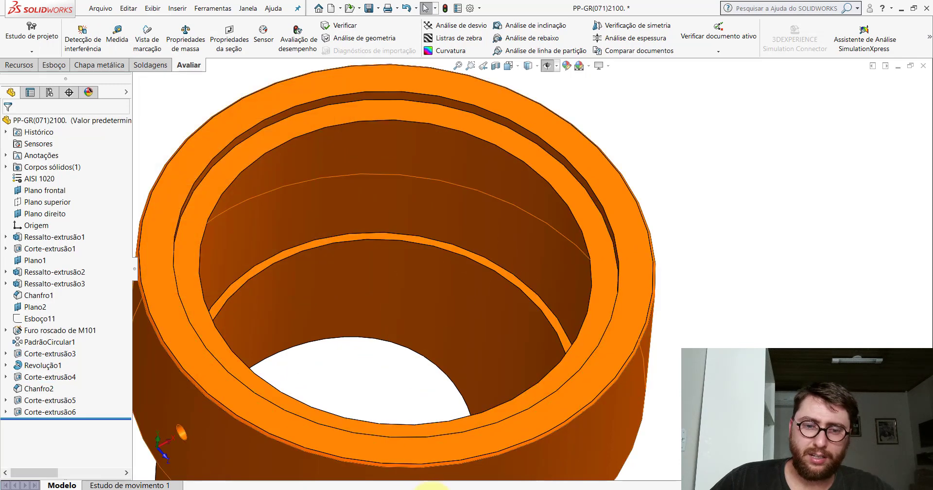
click(545, 454)
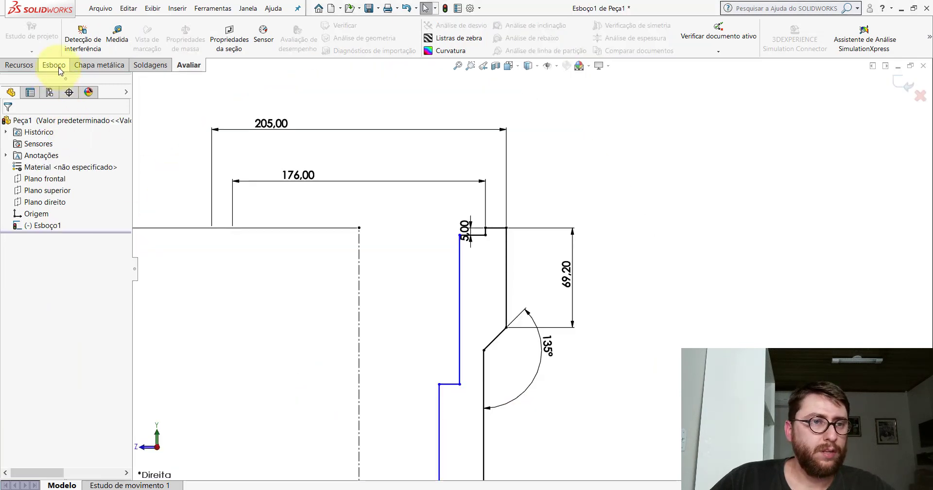
- Add a 155 diameter dimension to the next inner wall with Smart Dimension
click(54, 65)
click(63, 32)
scroll(515, 308, up, 2)
scroll(505, 297, up, 1)
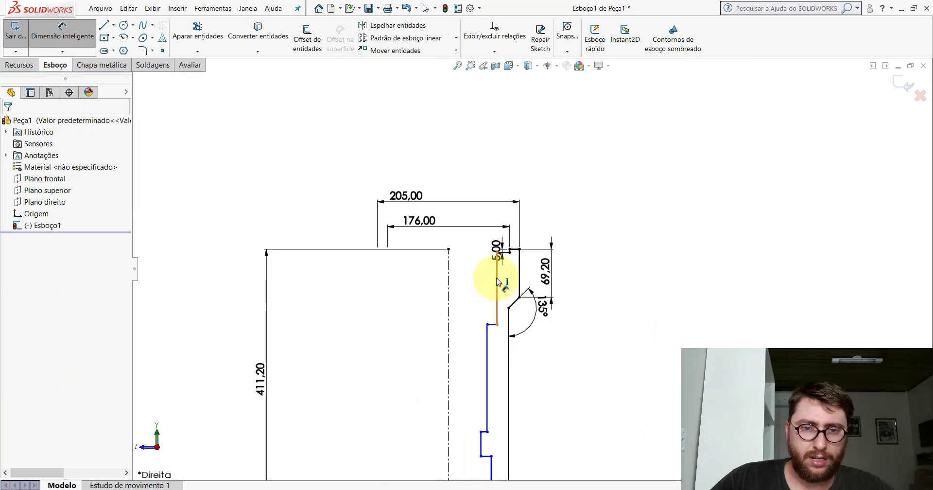
click(497, 282)
scroll(482, 285, down, 3)
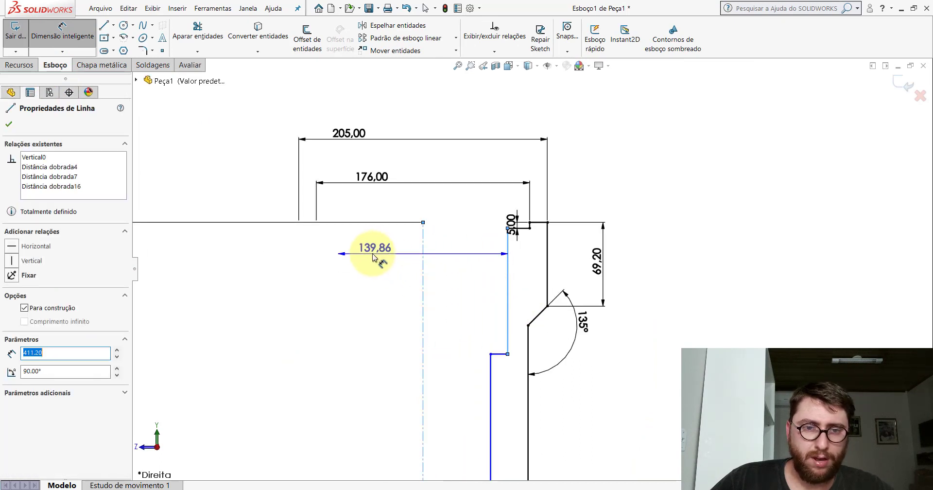
click(375, 204)
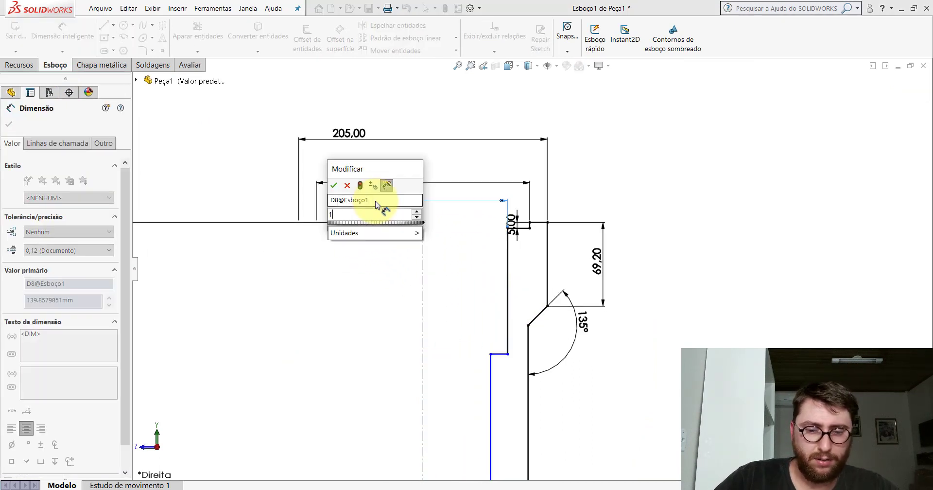
text(155)
key(Return)
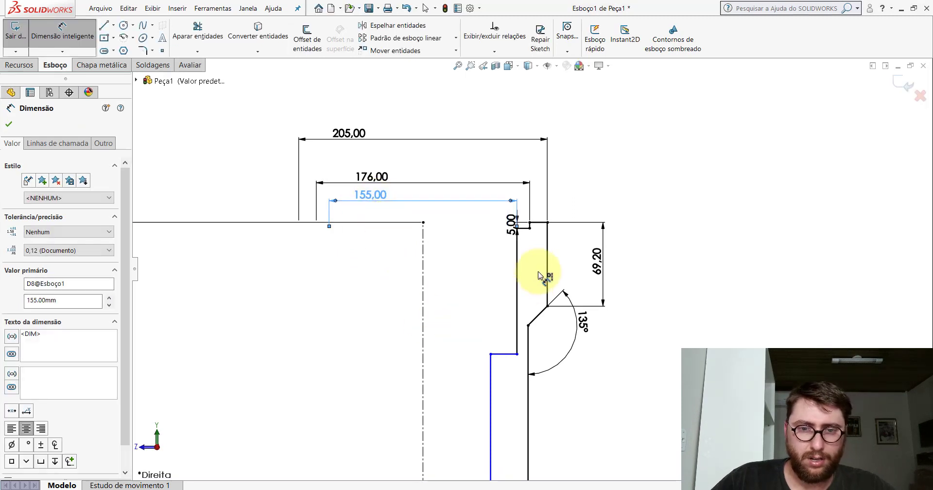
- Dimension that inner wall's height to 70
click(518, 270)
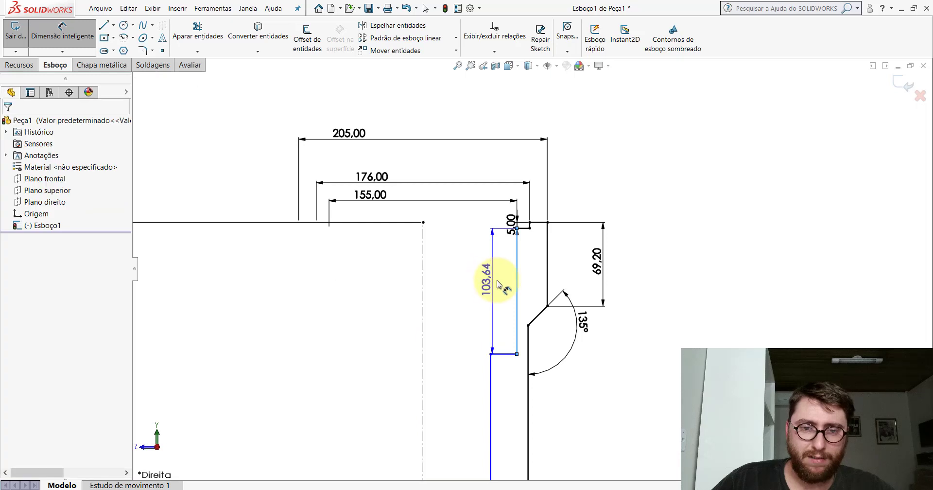
click(500, 284)
text(70)
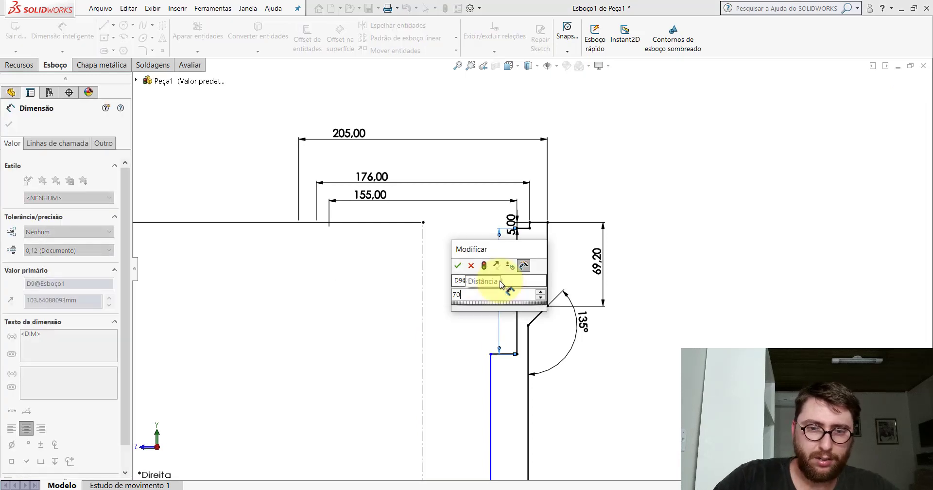
key(Return)
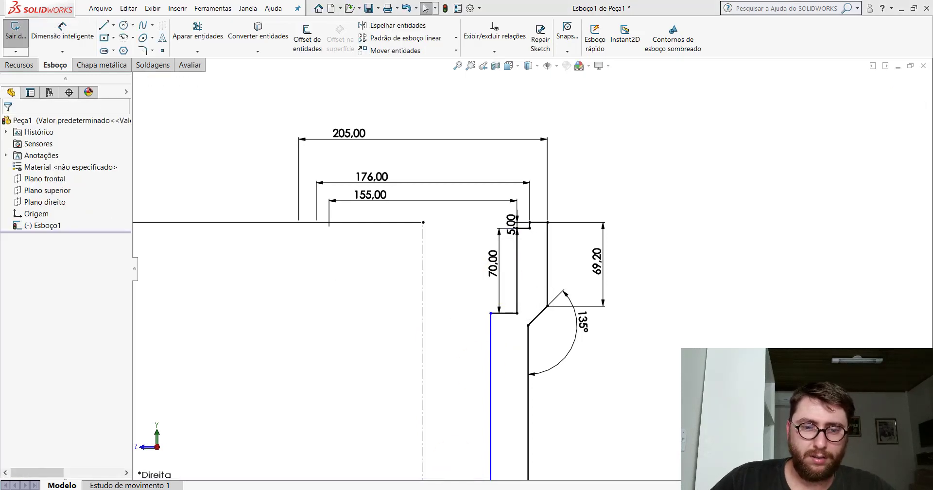
- Measure the reference part's bore, inner rim, and 201.2 mm distance between parallel faces
scroll(488, 276, up, 5)
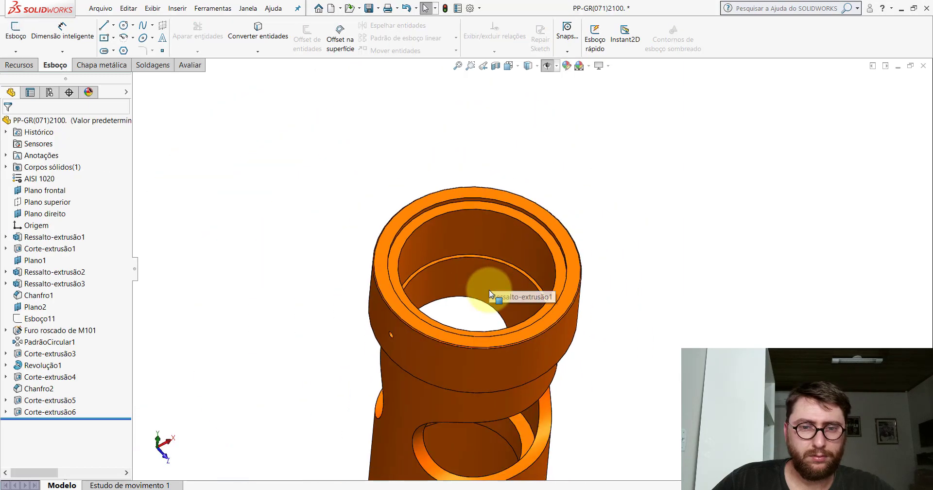
mouse_move(531, 288)
middle_down()
mouse_move(533, 319)
mouse_move(517, 326)
middle_up()
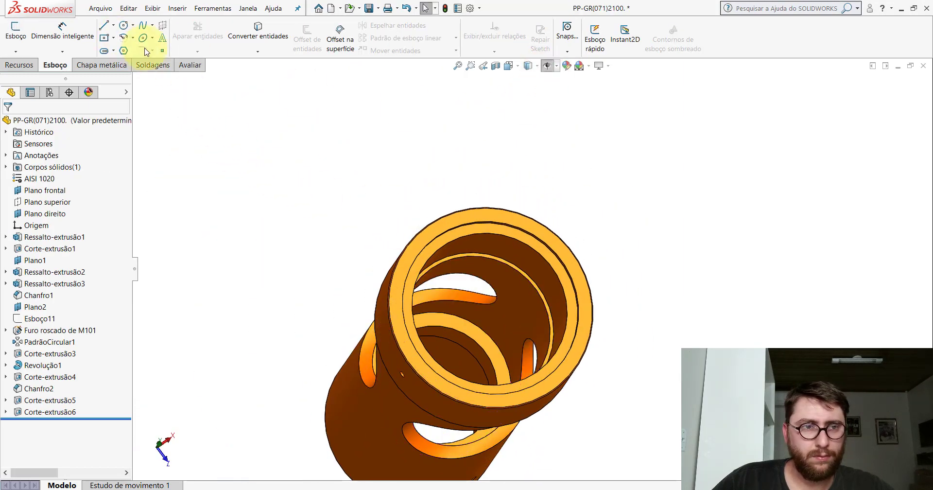
click(203, 68)
click(117, 34)
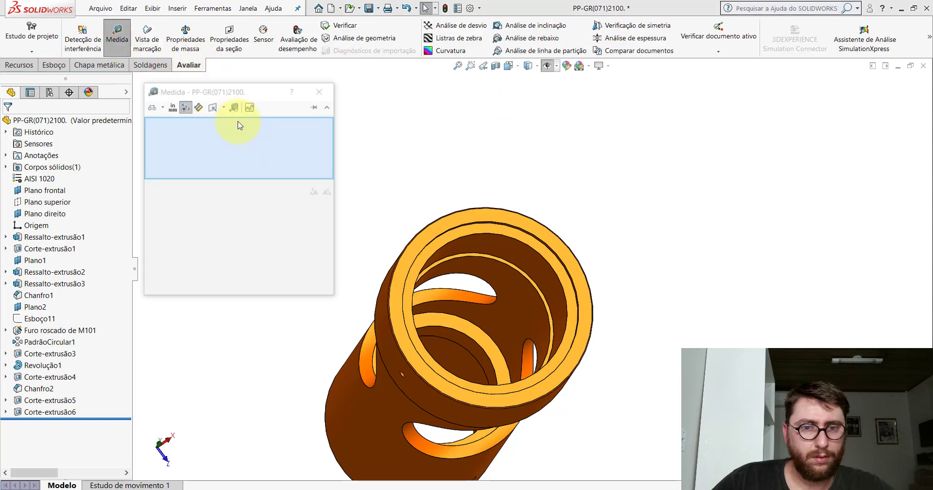
click(514, 303)
mouse_move(514, 303)
middle_down()
mouse_move(509, 181)
mouse_move(506, 256)
middle_up()
click(506, 256)
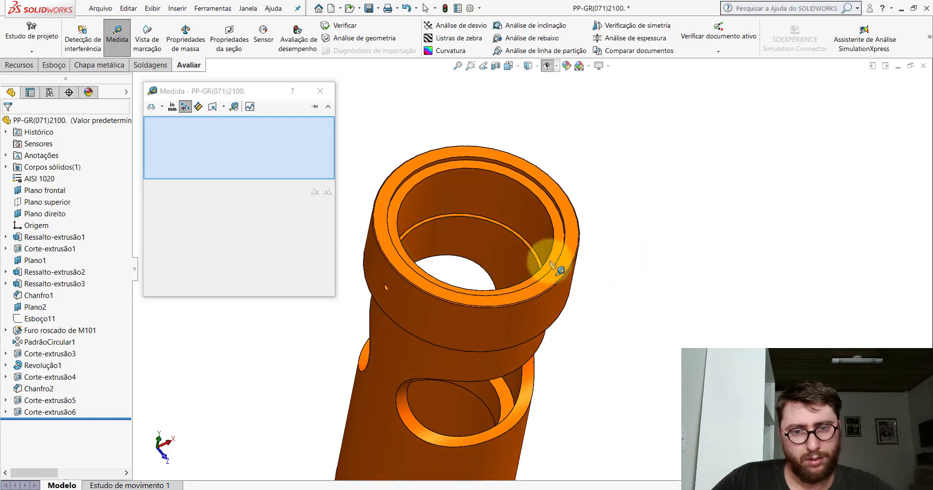
scroll(533, 241, down, 3)
click(529, 237)
scroll(510, 239, up, 3)
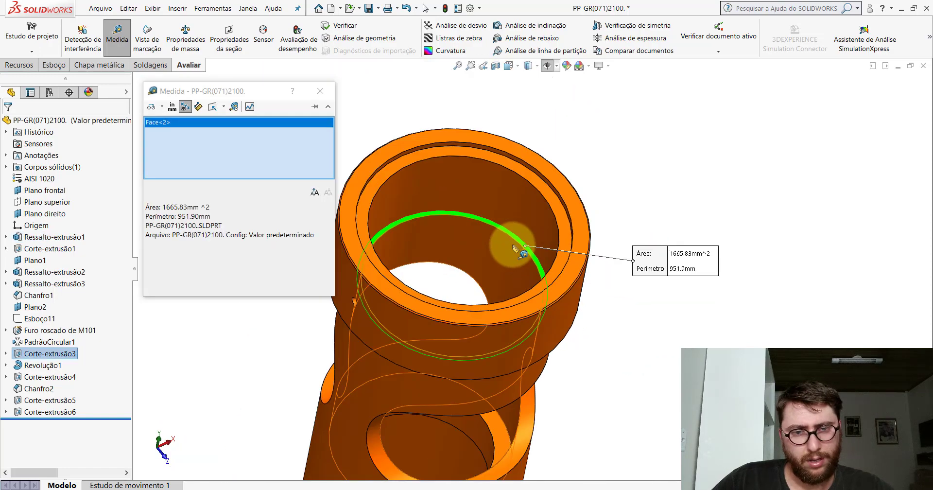
mouse_move(510, 240)
middle_down()
mouse_move(514, 295)
mouse_move(485, 344)
mouse_move(517, 268)
middle_up()
click(485, 344)
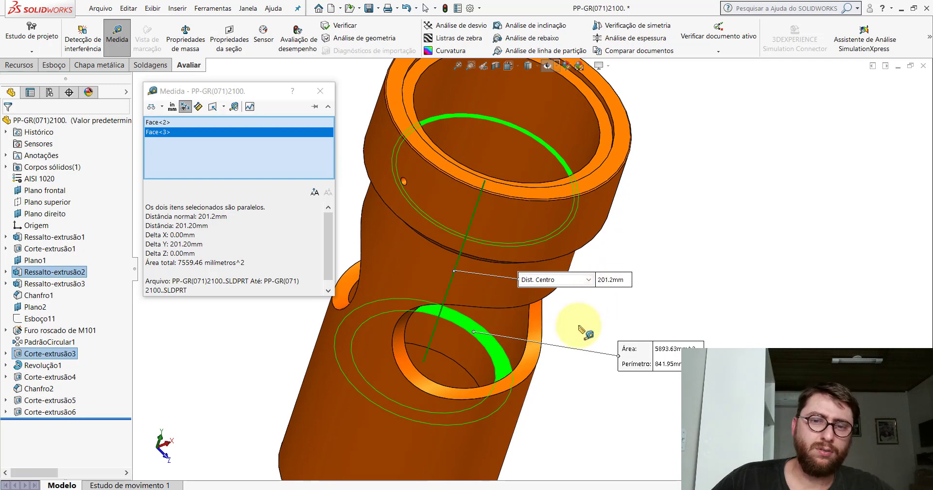
key(Escape)
- Dimension the next inner wall in Esboço1 as a 148 diameter from the centerline
key(ctrl+Tab)
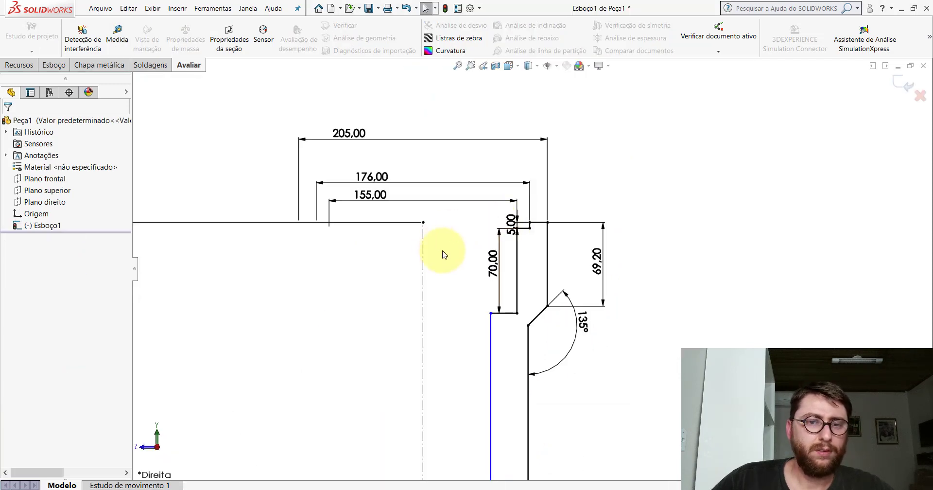
click(54, 65)
click(63, 34)
scroll(485, 311, up, 3)
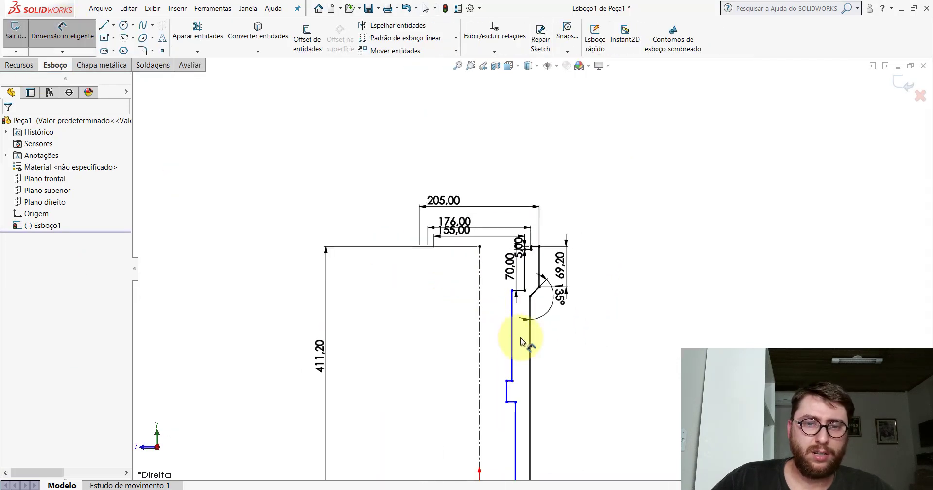
scroll(515, 316, down, 3)
click(512, 261)
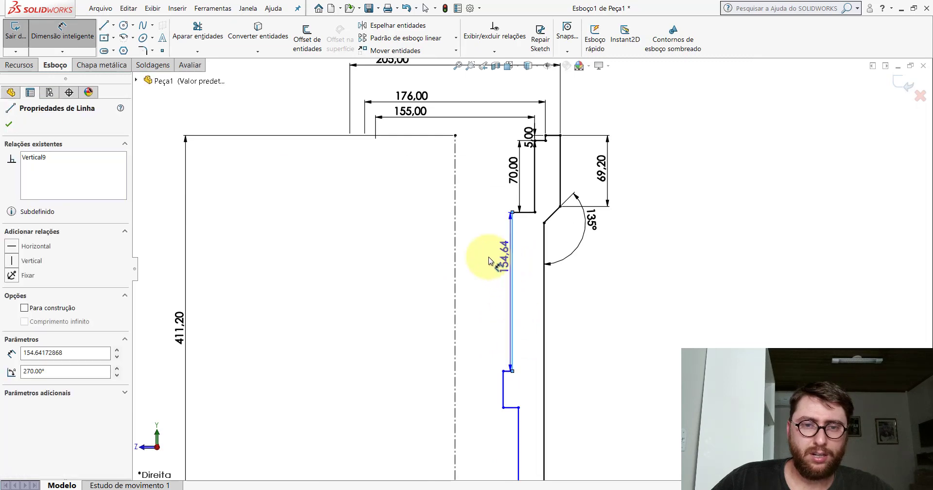
click(455, 255)
click(419, 201)
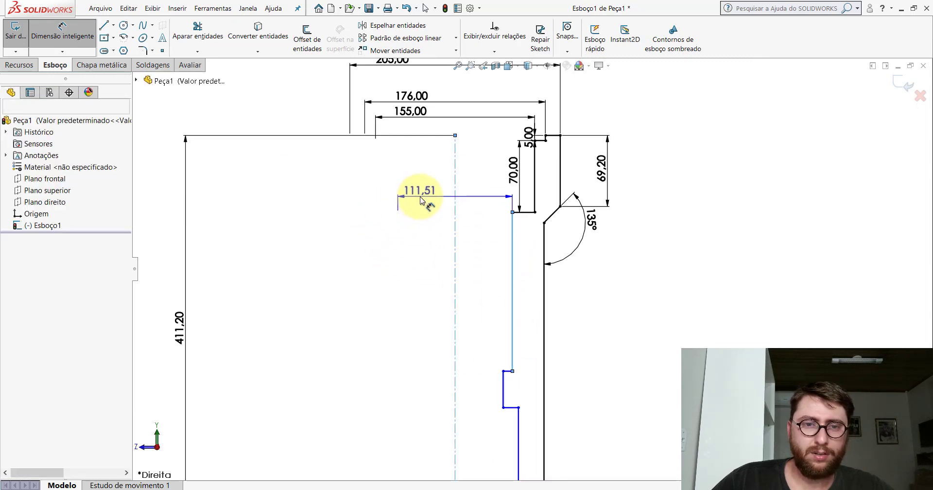
text(148)
key(Return)
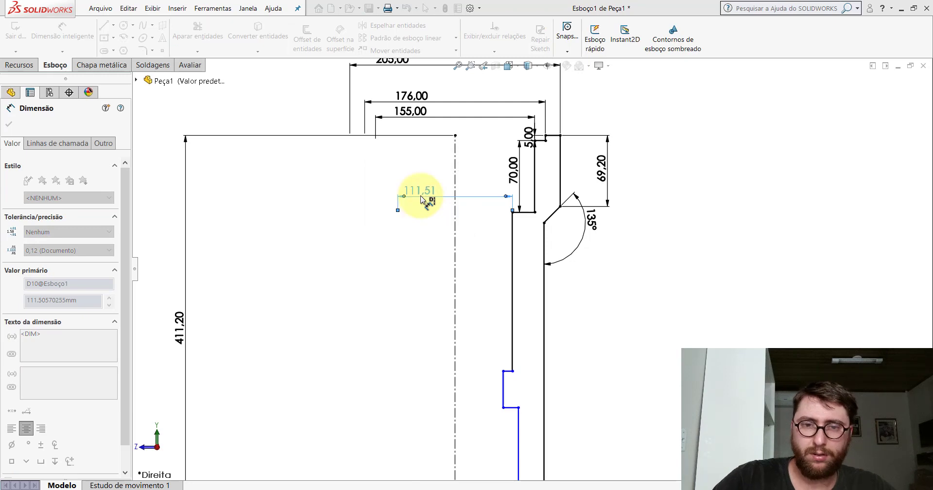
click(653, 327)
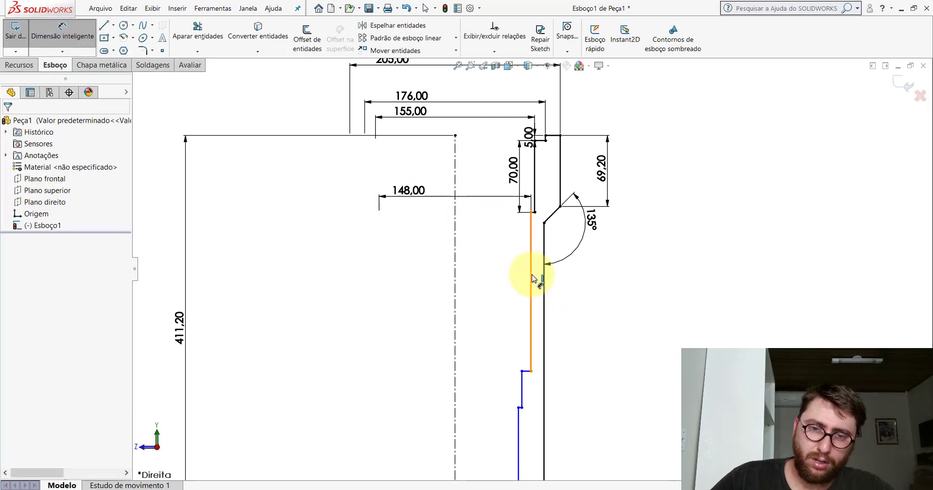
- Set that inner wall's length to 201.20 and drag the lower step corner down
click(532, 279)
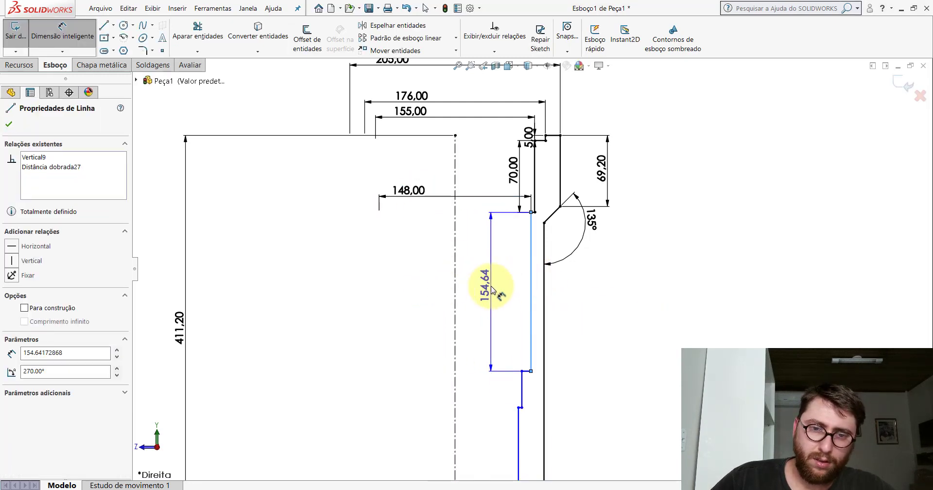
click(486, 289)
text(201,2)
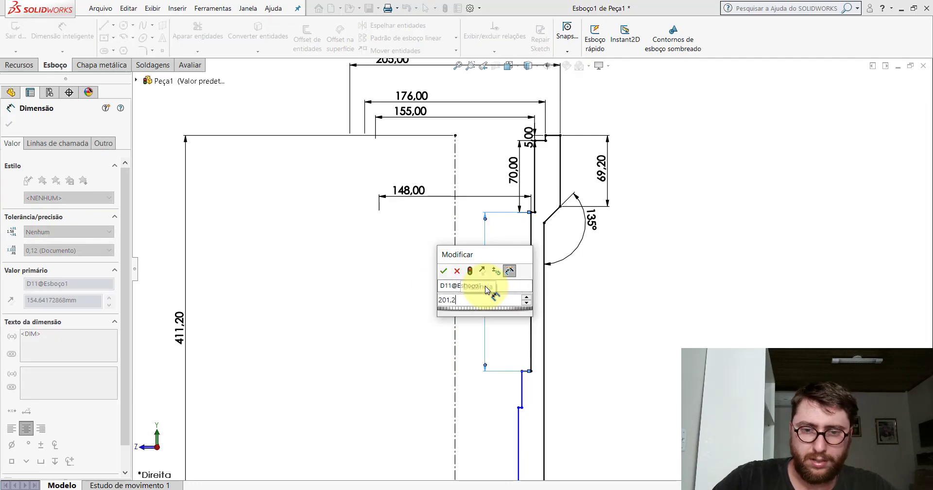
key(Return)
key(Escape)
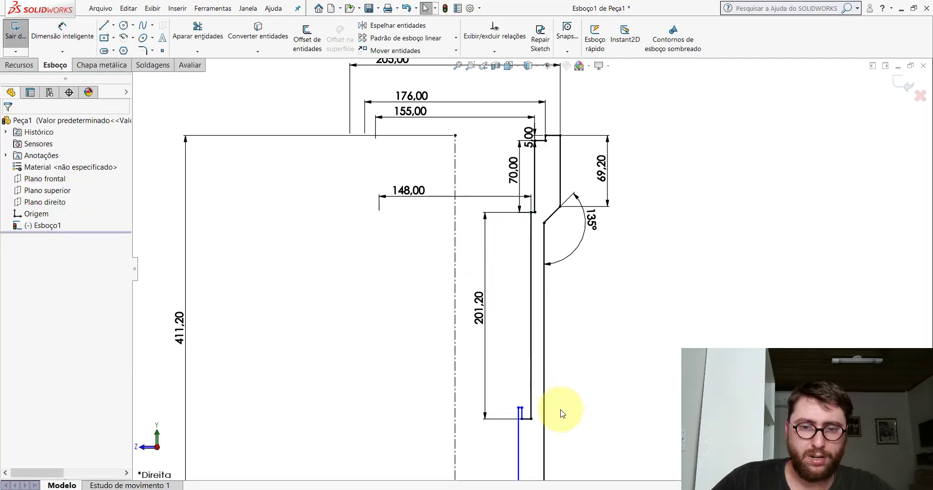
scroll(539, 372, up, 2)
scroll(517, 302, down, 5)
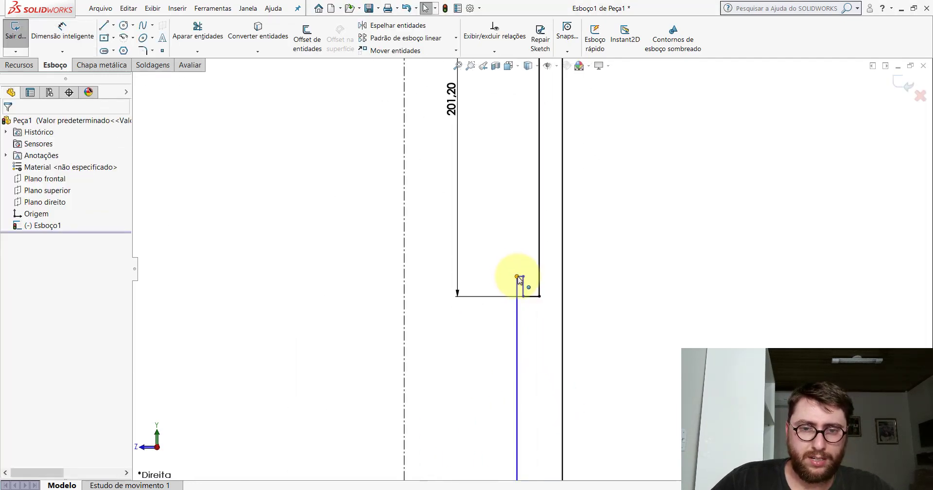
drag(516, 275, 505, 343)
scroll(532, 272, up, 3)
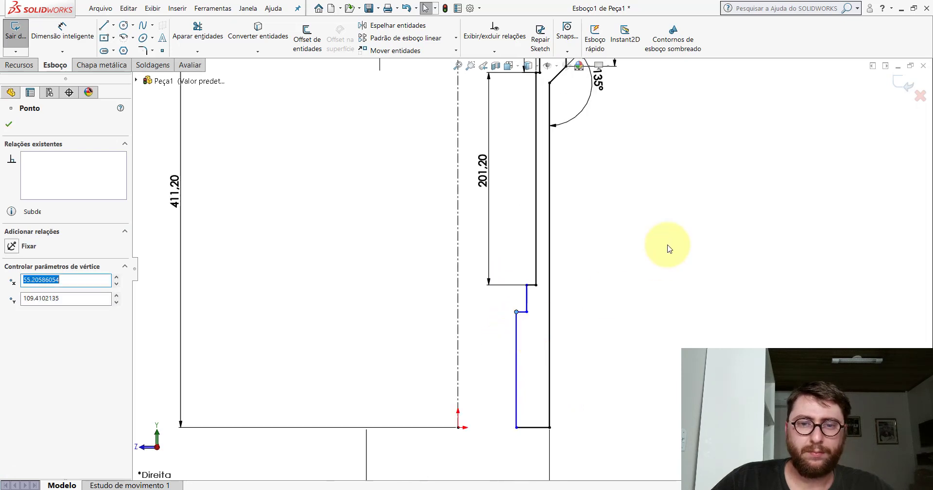
key(Escape)
click(432, 452)
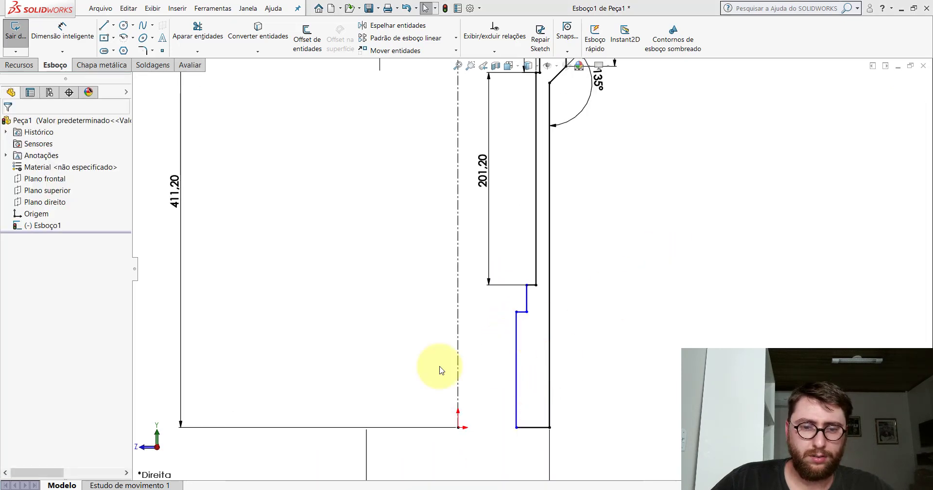
- Measure the reference part's 120 mm side hole, its chamfer ring, and 35 mm centre distance
scroll(513, 320, up, 1)
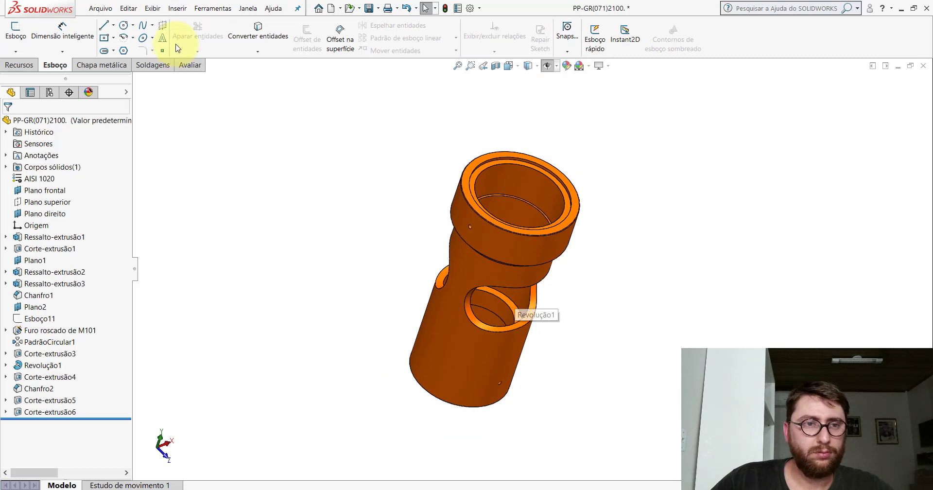
click(188, 65)
click(106, 35)
scroll(494, 301, down, 3)
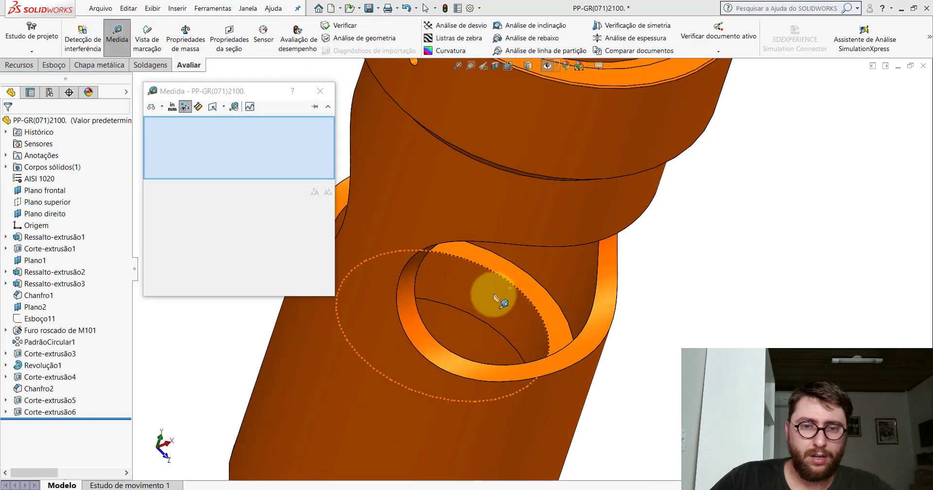
click(494, 295)
scroll(493, 295, up, 1)
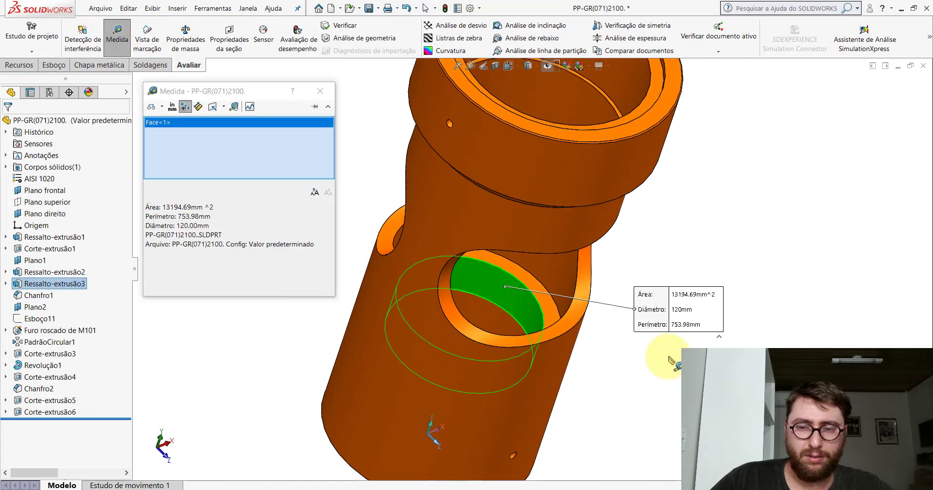
click(672, 359)
click(522, 288)
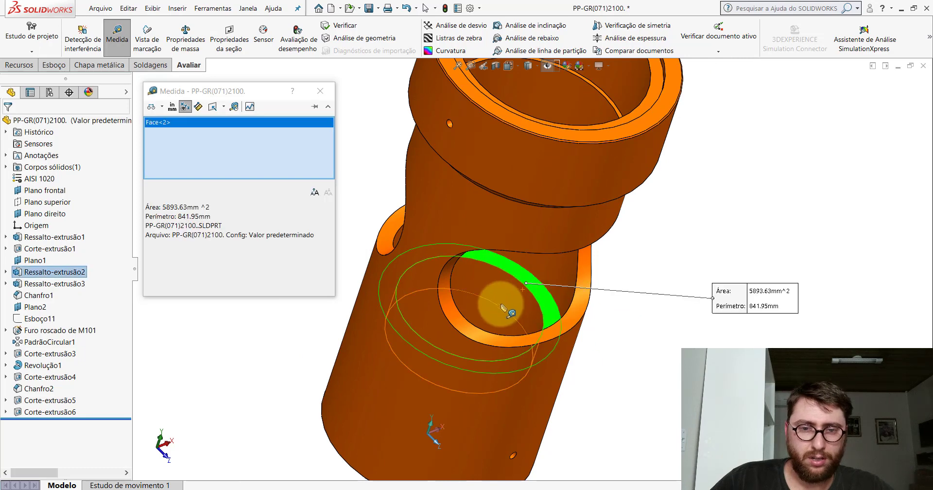
scroll(510, 309, down, 3)
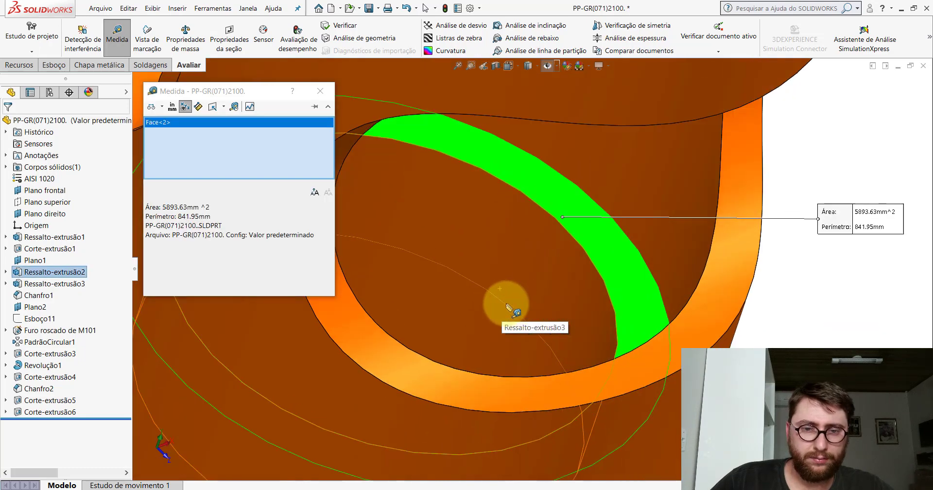
click(494, 293)
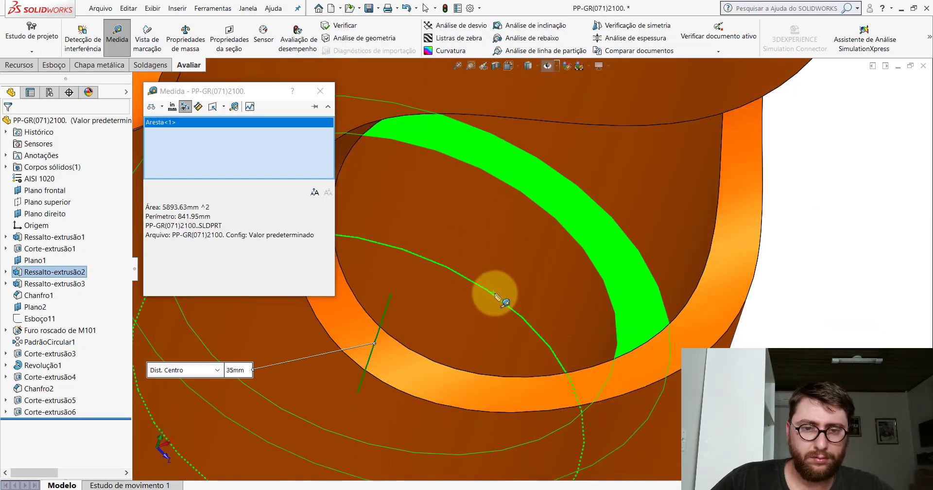
scroll(494, 293, up, 5)
key(Escape)
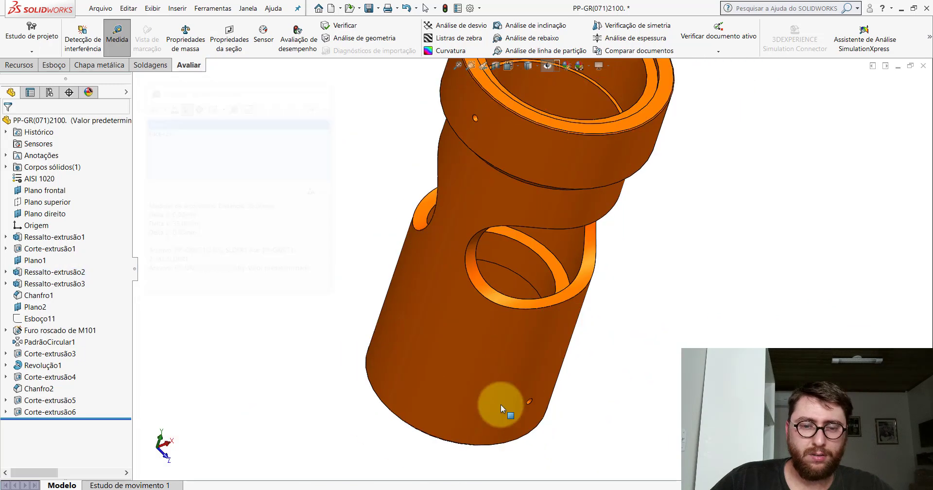
click(559, 447)
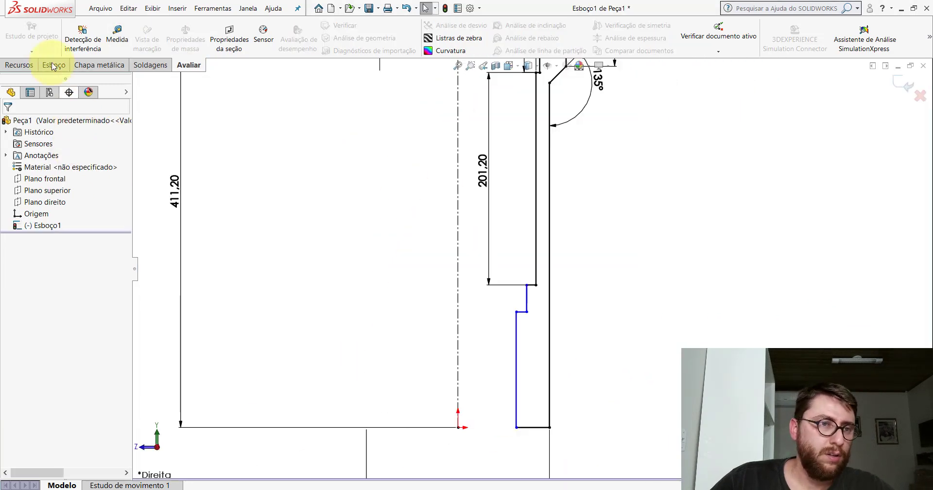
- Dimension the short step line across the centerline as a 120 diameter
click(54, 65)
click(62, 30)
scroll(530, 301, down, 3)
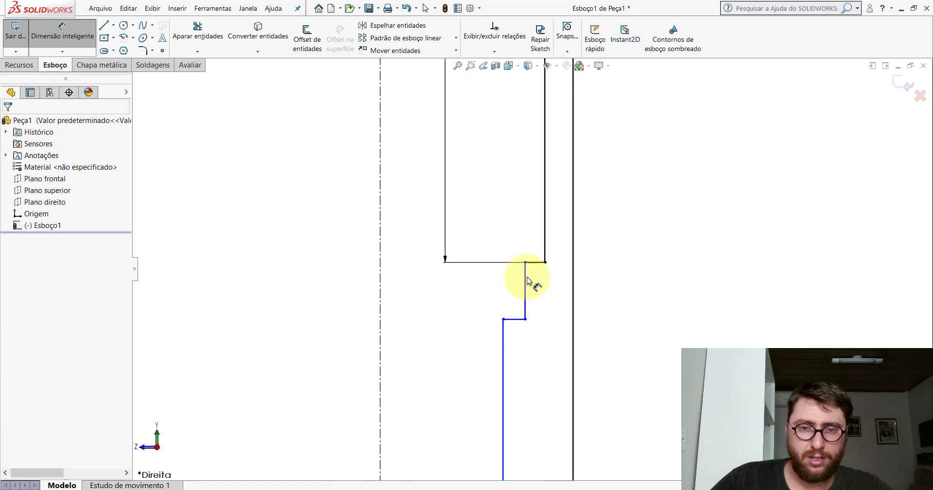
click(524, 282)
click(381, 270)
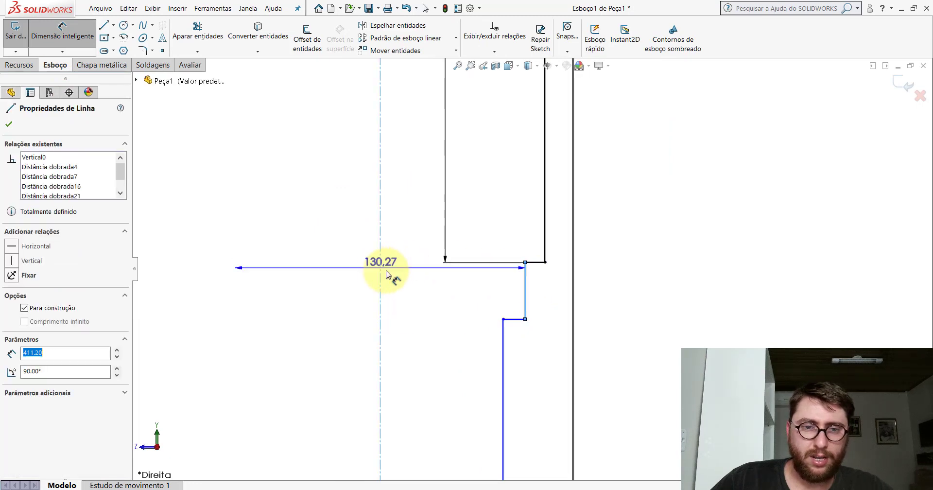
scroll(389, 270, up, 2)
click(398, 270)
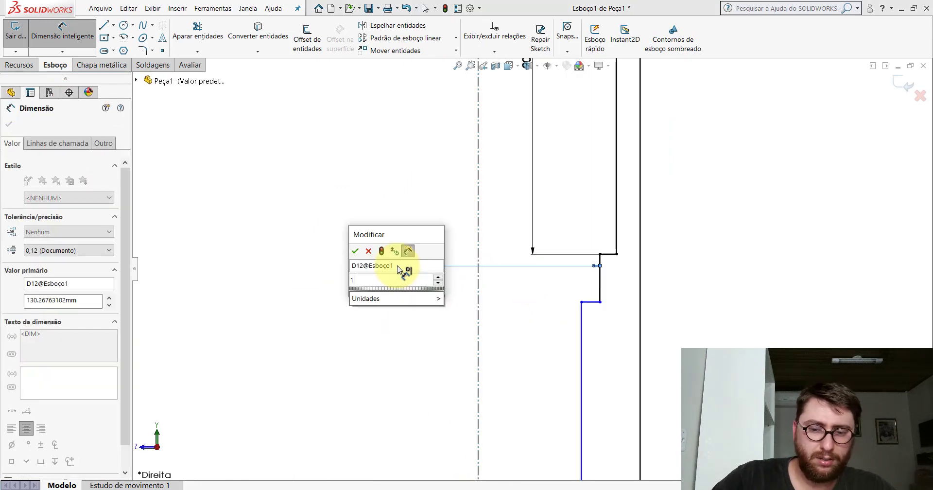
text(120)
key(Return)
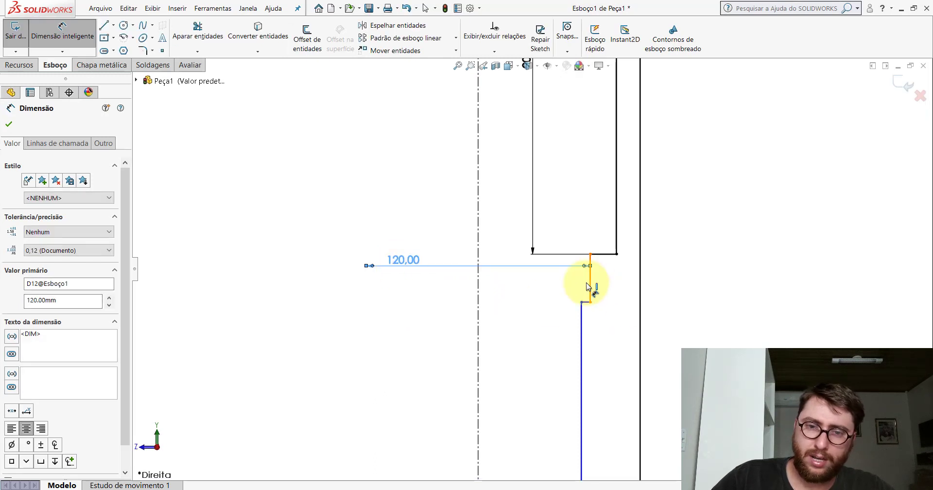
- Set the step segment's length to 35
click(591, 285)
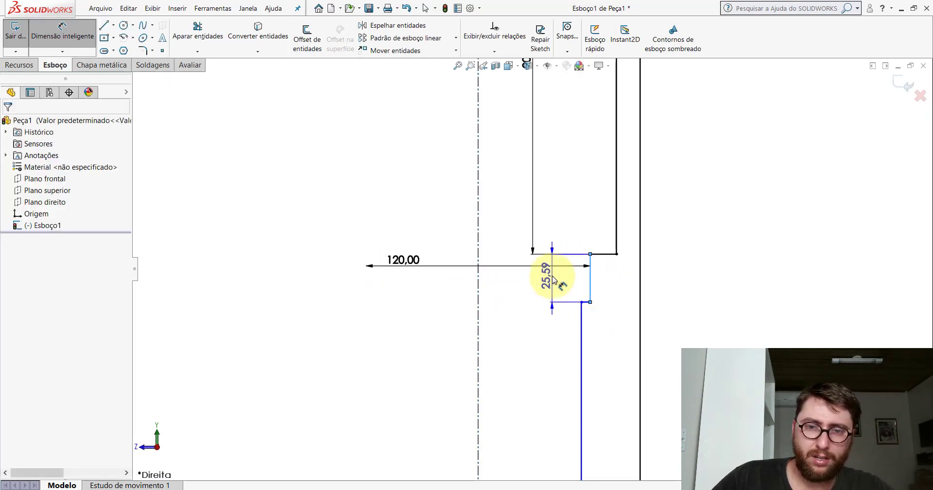
click(556, 279)
text(35)
key(Return)
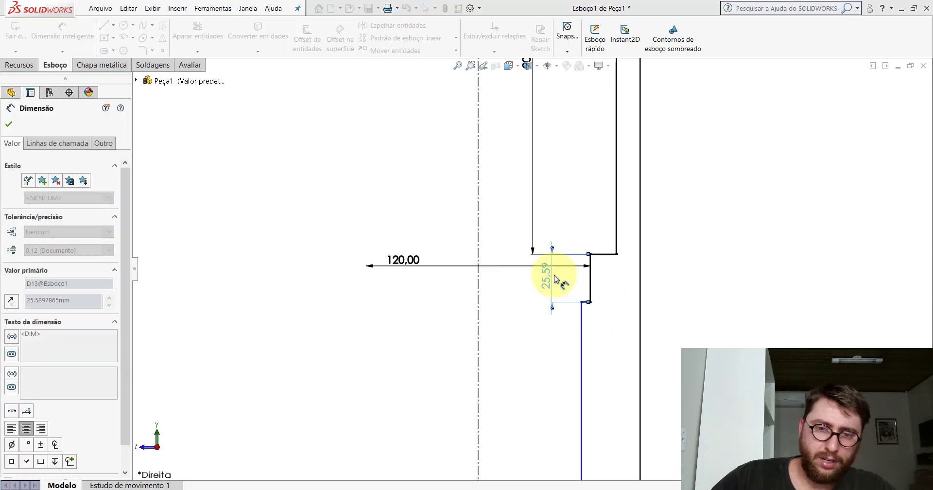
key(Escape)
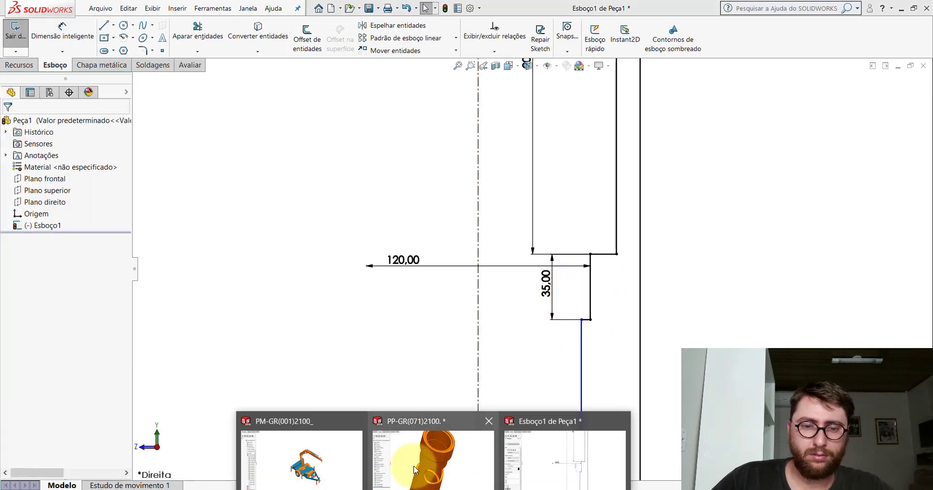
click(428, 447)
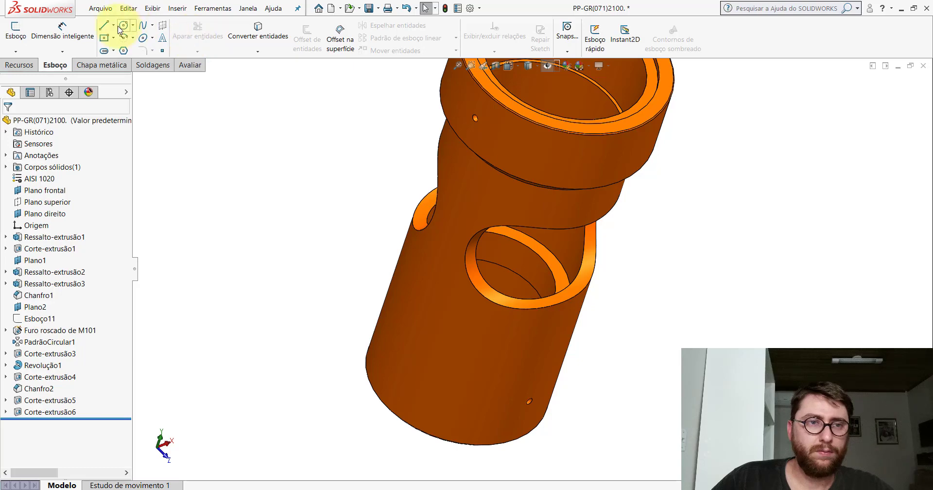
- Measure the reference part's inner bore, reading a 126 mm diameter
click(189, 65)
click(117, 37)
scroll(545, 291, up, 3)
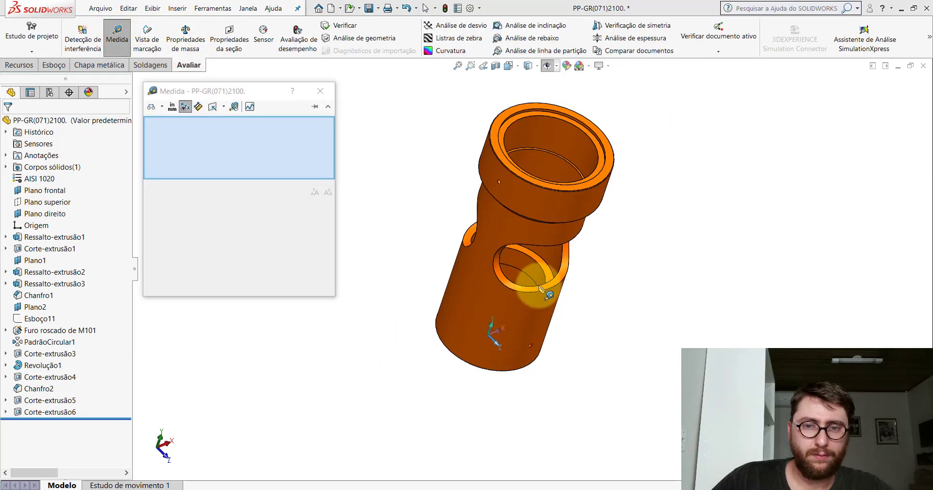
scroll(525, 292, down, 3)
mouse_move(524, 290)
middle_down()
mouse_move(552, 266)
mouse_move(490, 319)
mouse_move(521, 250)
mouse_move(549, 256)
mouse_move(486, 292)
middle_up()
scroll(471, 297, down, 2)
click(459, 302)
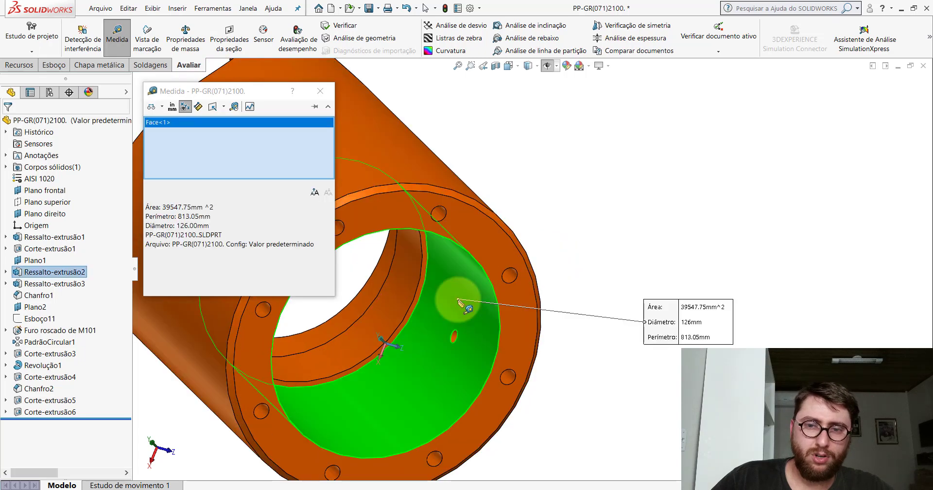
- Measure the 100 mm distance from the inner ring face to the flange end, then close Measure
scroll(572, 192, up, 3)
click(572, 192)
scroll(489, 277, down, 5)
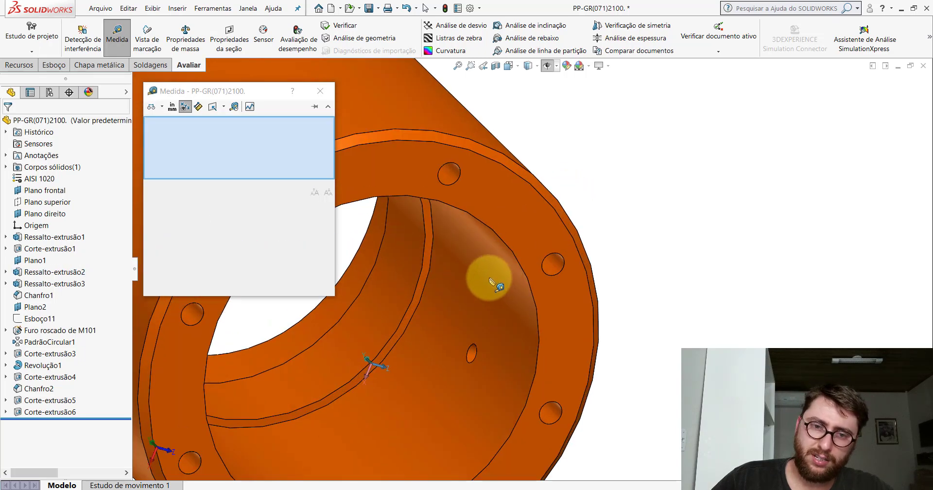
click(428, 232)
click(533, 217)
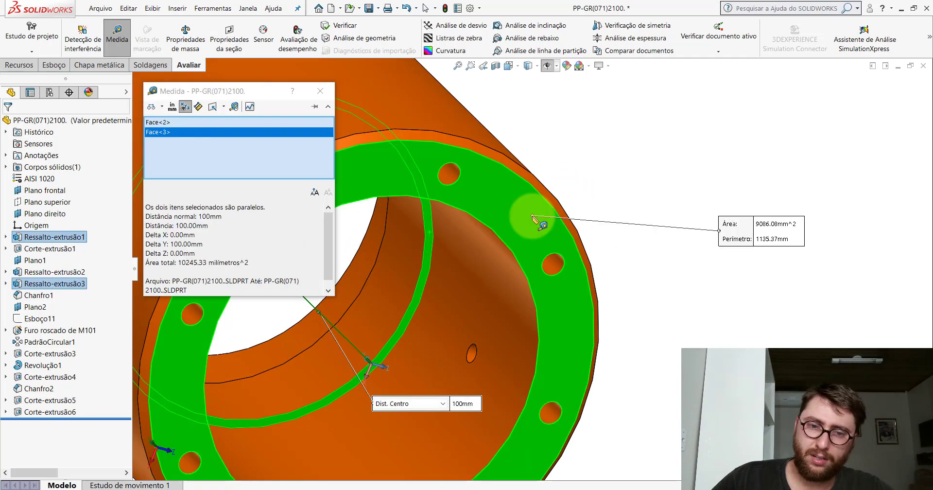
scroll(534, 220, up, 3)
key(Escape)
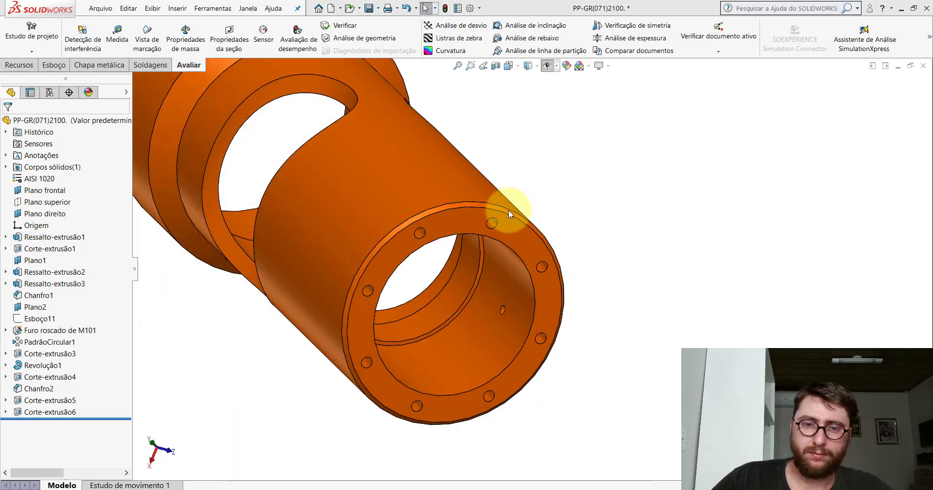
- In Peça1, dimension the lower inner wall to the centerline as a 126 diameter
click(58, 72)
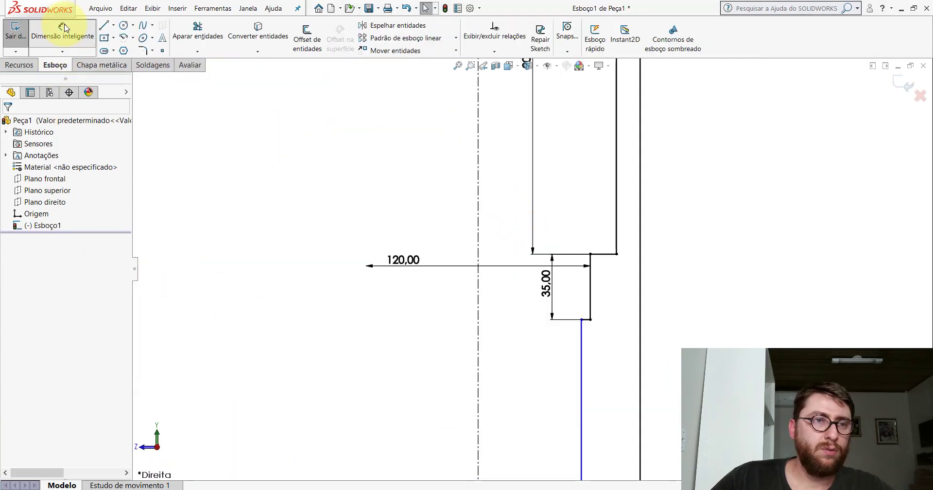
click(62, 30)
scroll(510, 297, up, 1)
scroll(520, 301, up, 2)
scroll(545, 292, up, 1)
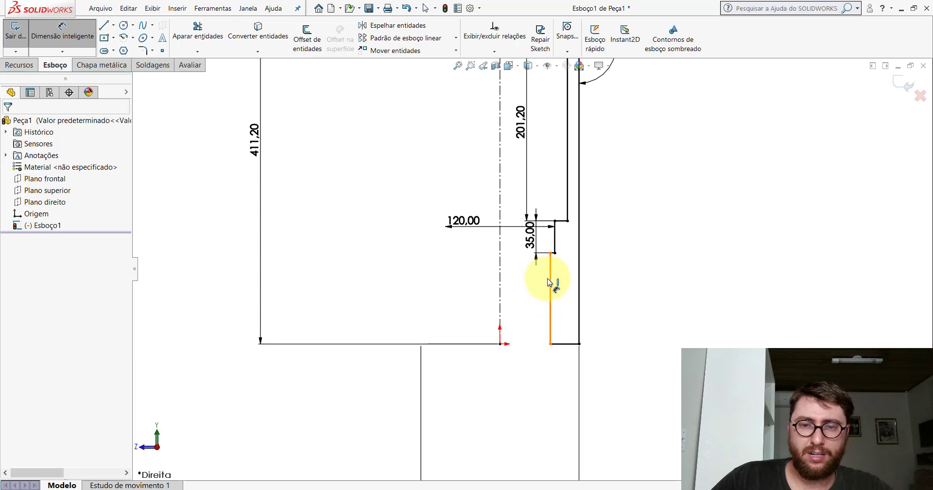
click(550, 282)
click(500, 284)
click(475, 285)
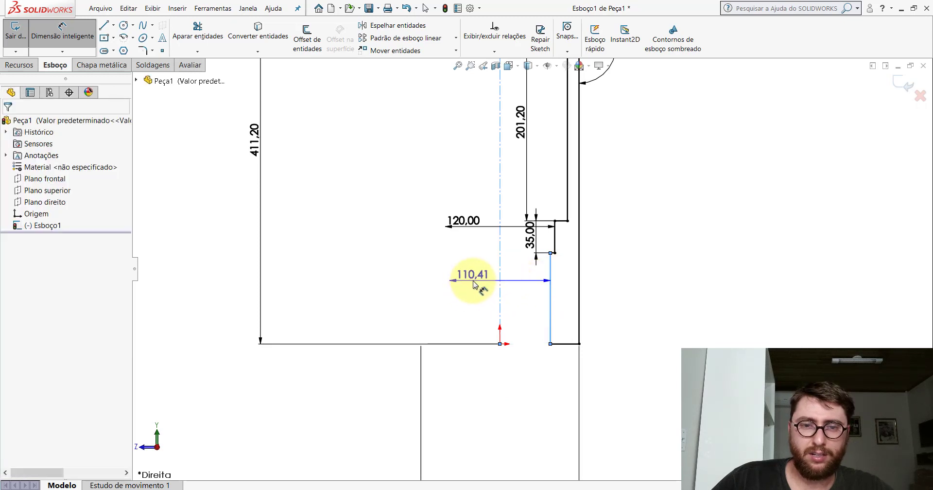
text(126)
key(Return)
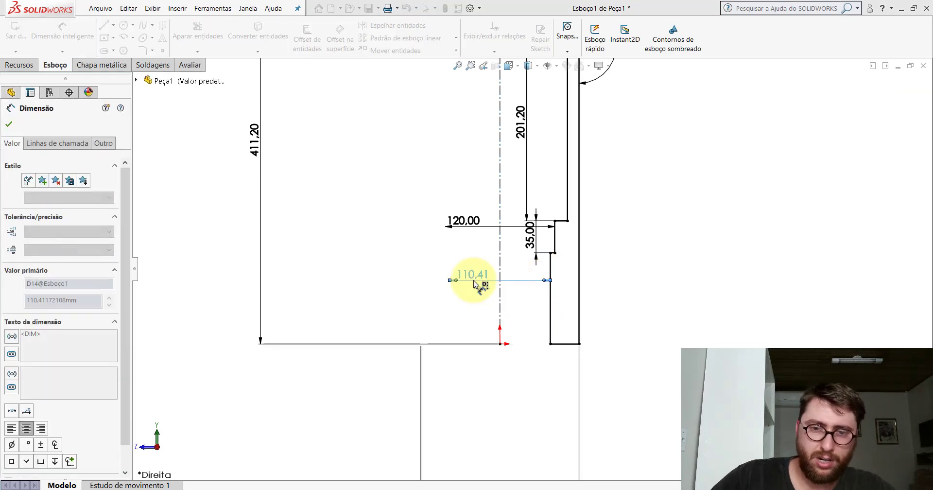
- Cancel the extra length dimension, then bring up PP-GR(071)2100 and orbit it upright
scroll(656, 292, down, 2)
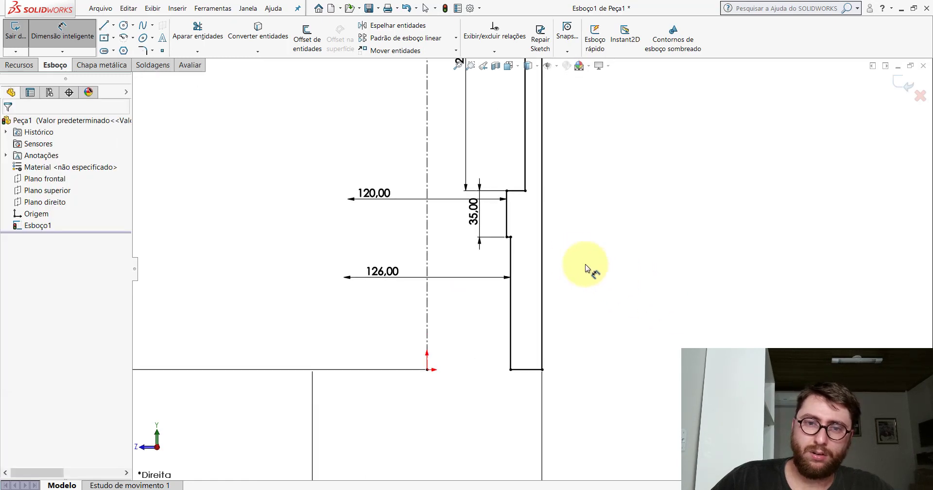
click(514, 253)
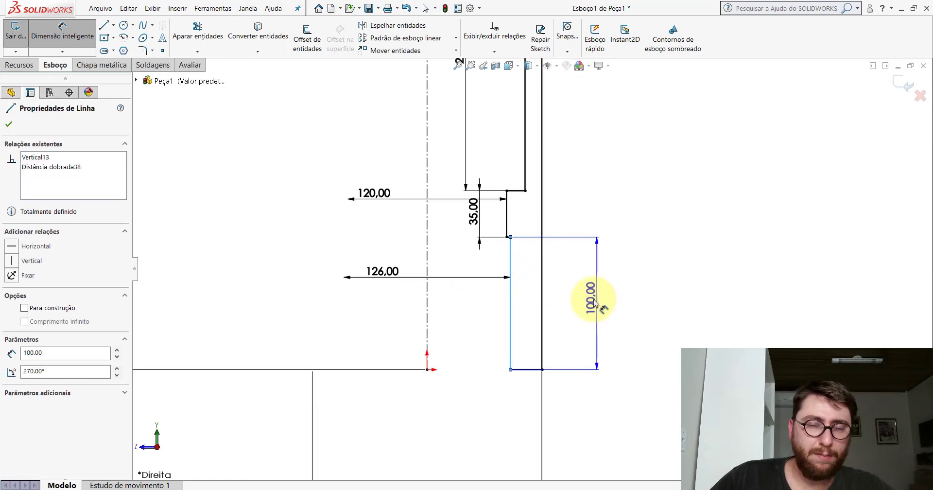
key(Escape)
key(Escape)
scroll(534, 243, up, 3)
scroll(532, 175, up, 1)
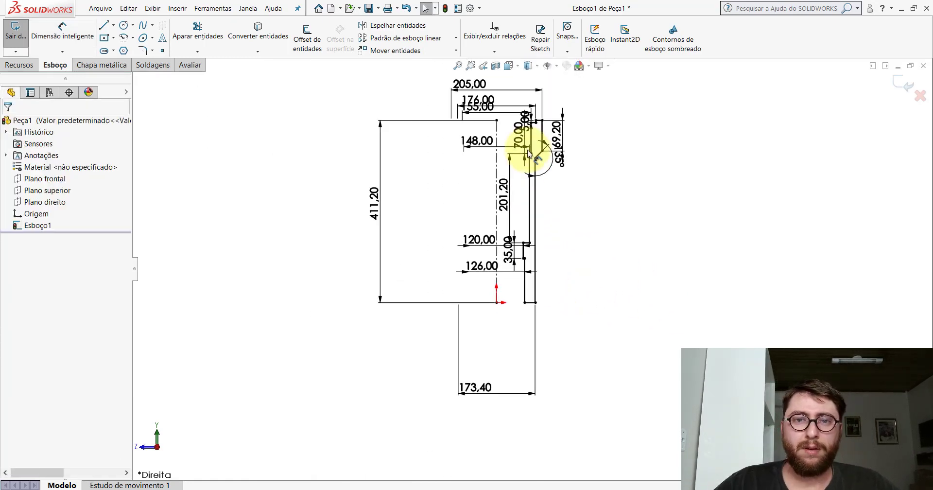
scroll(552, 236, down, 1)
scroll(562, 177, down, 1)
scroll(538, 146, down, 2)
scroll(537, 249, up, 1)
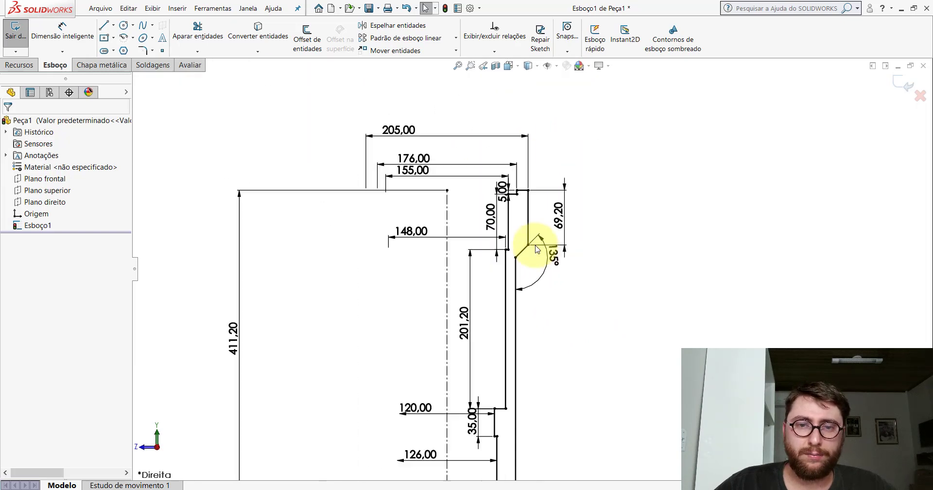
scroll(534, 311, up, 1)
click(425, 450)
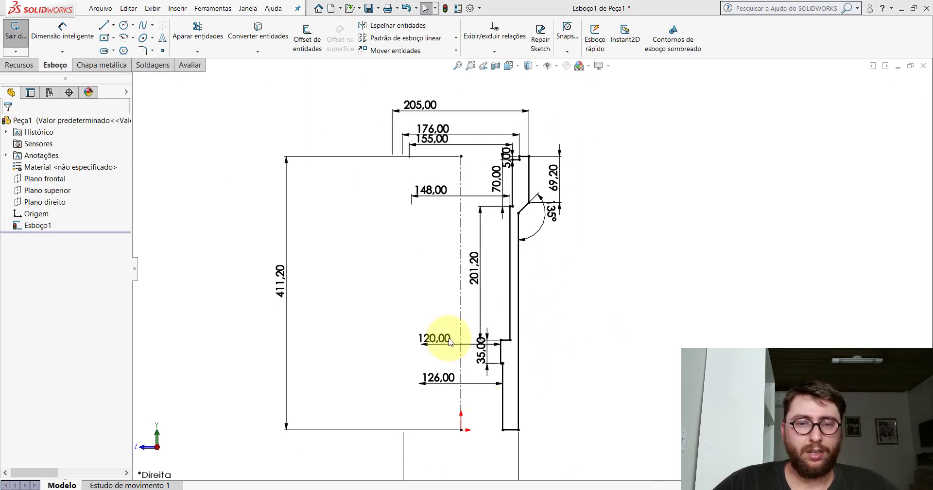
middle_drag(482, 334, 485, 378)
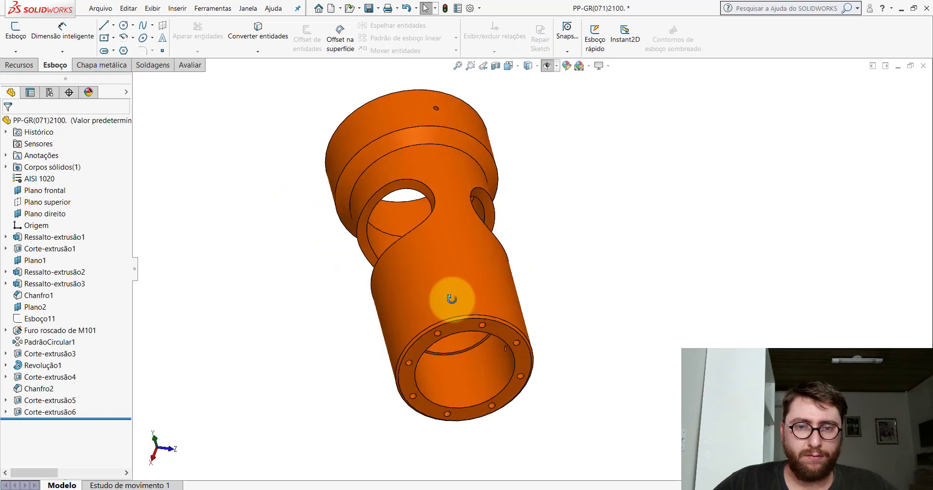
- Turn PP-GR(071)2100 to the Left standard view and start Evaluate > Measure
scroll(504, 202, up, 2)
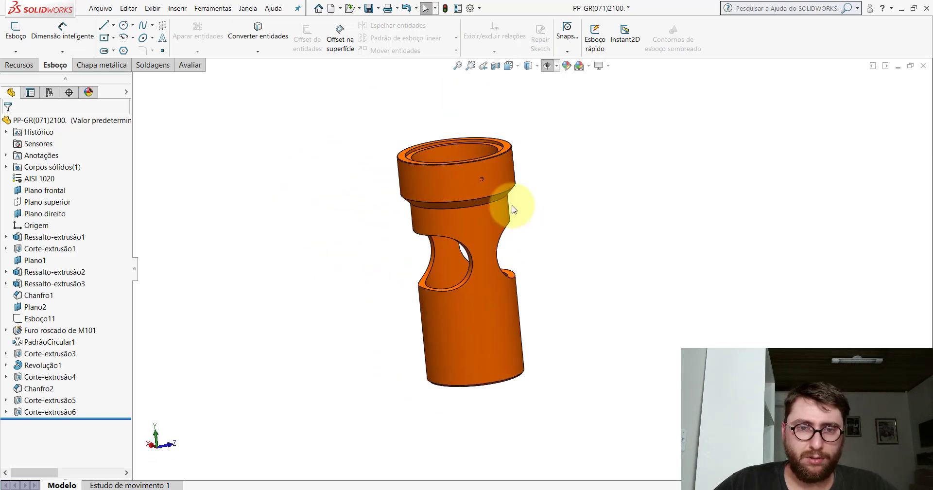
scroll(505, 167, down, 5)
scroll(514, 151, up, 3)
scroll(518, 182, down, 3)
key(space)
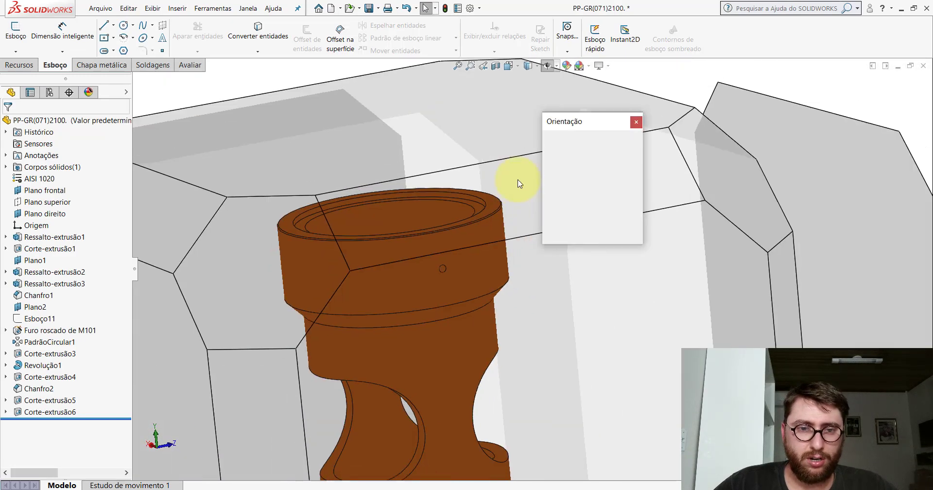
click(440, 324)
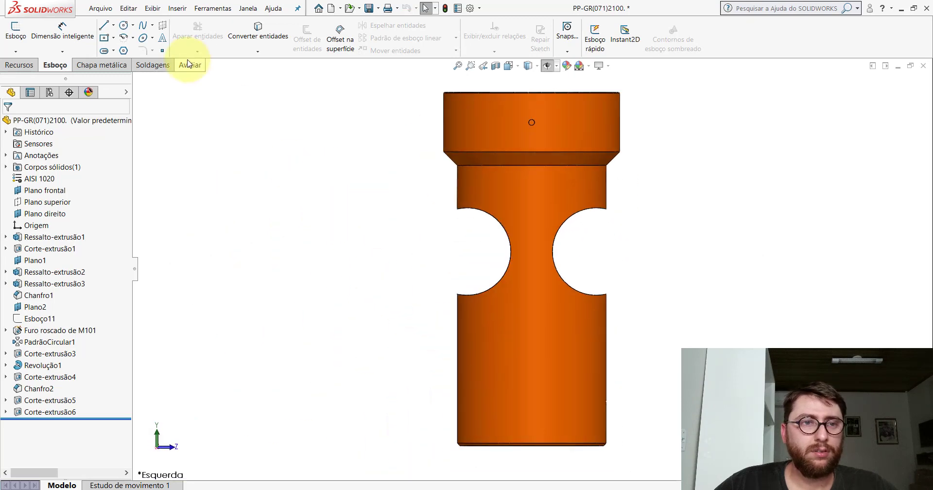
click(189, 63)
click(118, 35)
scroll(559, 126, down, 3)
- Measure the top outer edge and its gap to the neighbouring edge, then clear the selections
scroll(641, 184, down, 2)
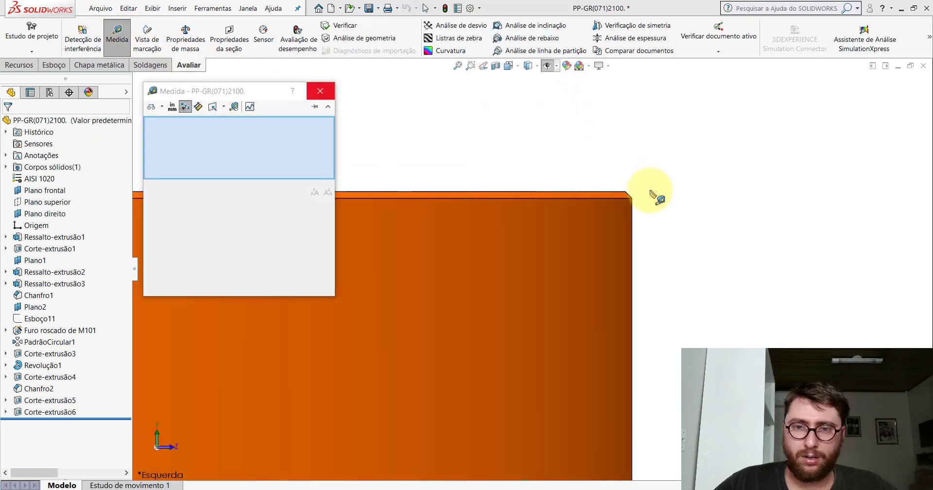
click(628, 199)
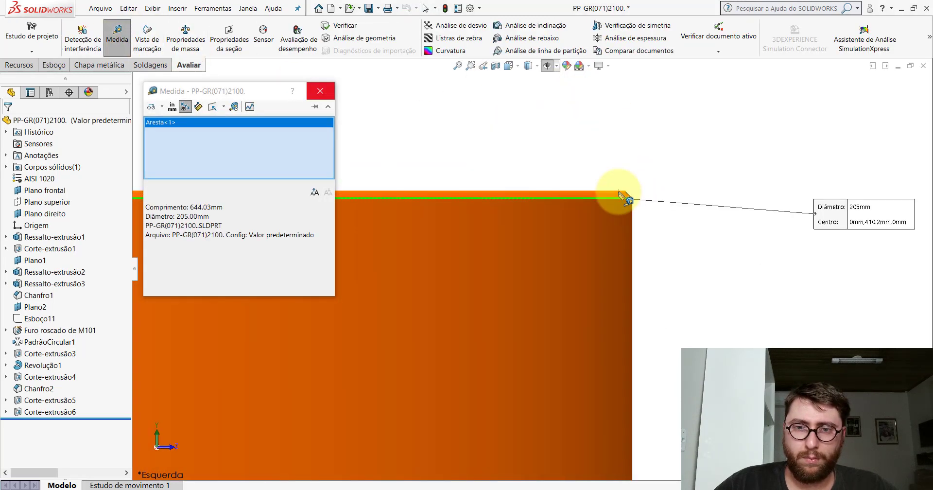
click(621, 193)
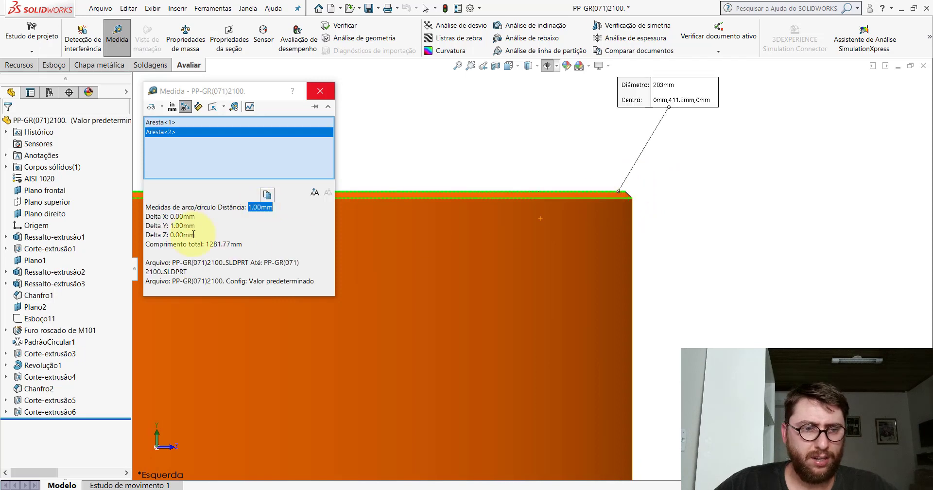
click(683, 219)
scroll(599, 246, up, 3)
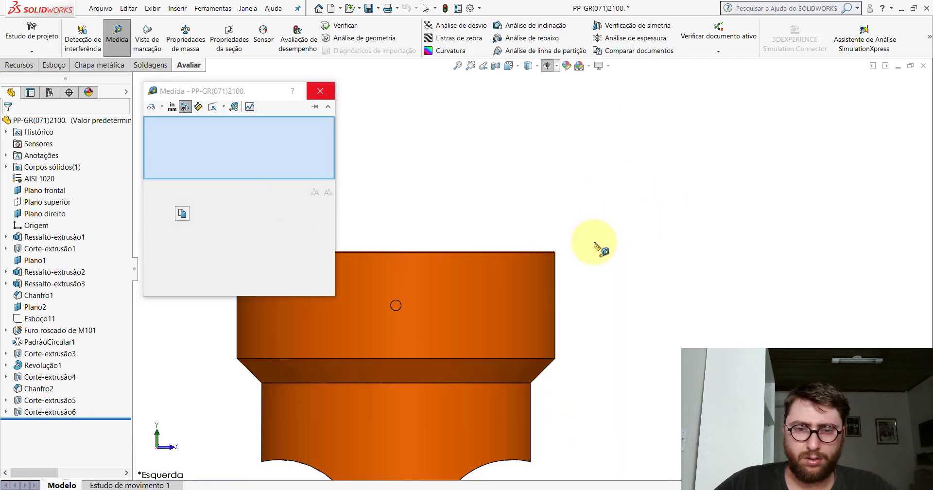
scroll(531, 333, up, 3)
scroll(516, 365, up, 2)
scroll(541, 314, down, 2)
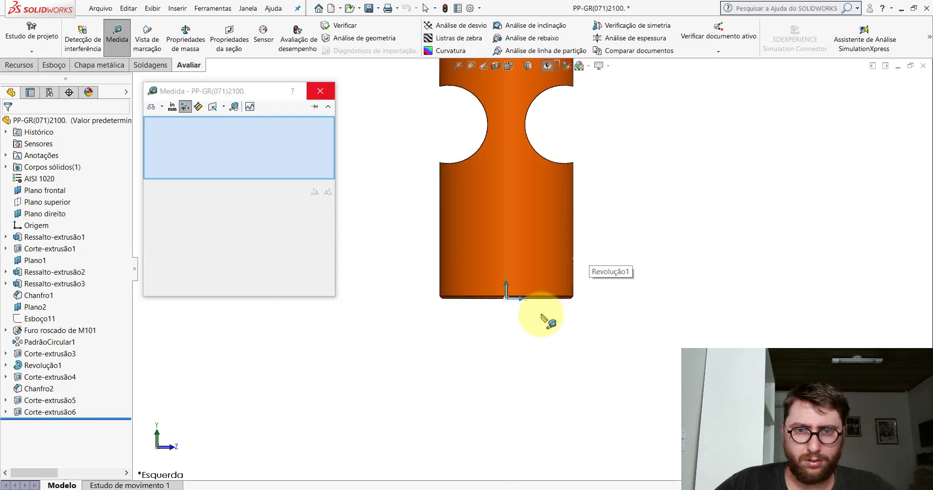
scroll(553, 303, down, 3)
scroll(602, 294, down, 1)
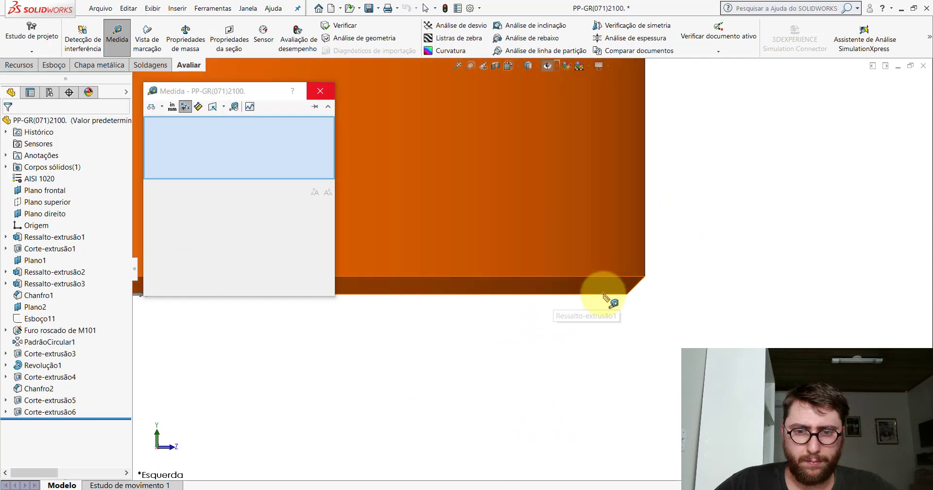
- Measure the bottom edge at 167.4 mm diameter and its 3 mm chamfer, then close Measure
click(603, 294)
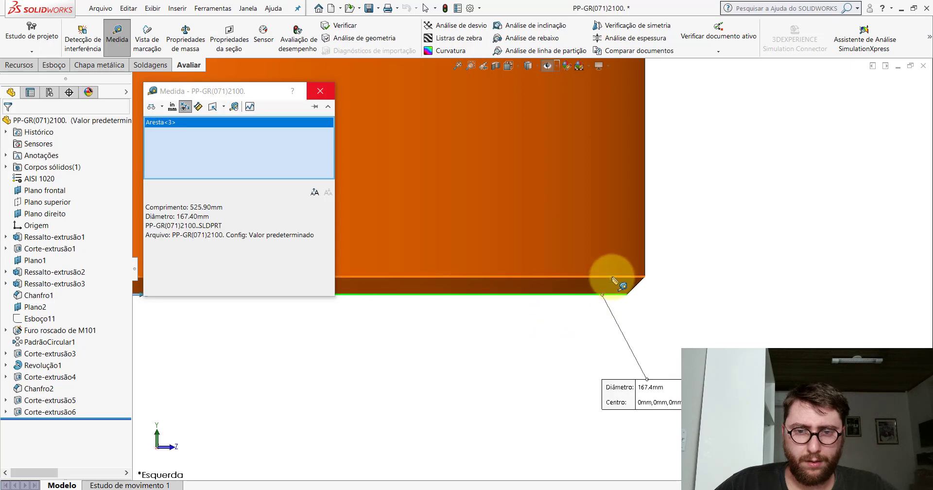
click(613, 277)
scroll(617, 283, up, 2)
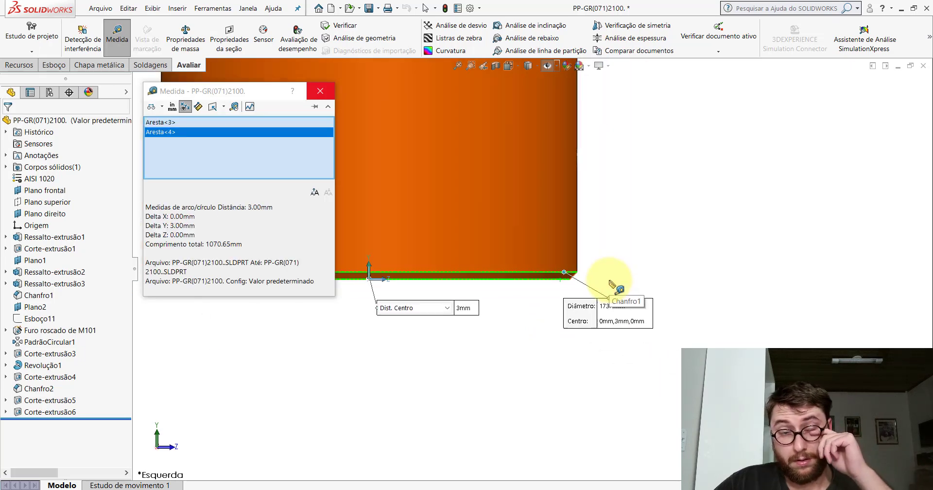
scroll(531, 292, down, 2)
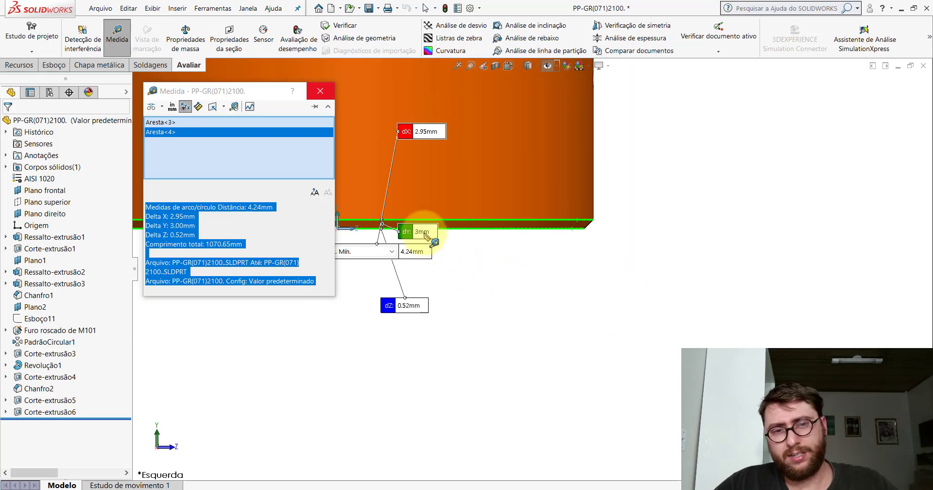
scroll(428, 238, up, 2)
key(Escape)
scroll(493, 240, up, 2)
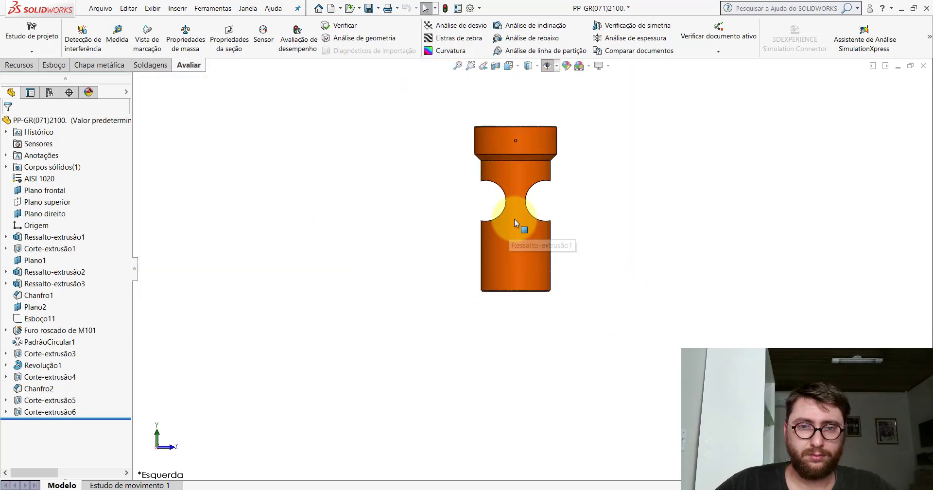
mouse_move(514, 218)
middle_down()
mouse_move(583, 224)
mouse_move(611, 244)
middle_up()
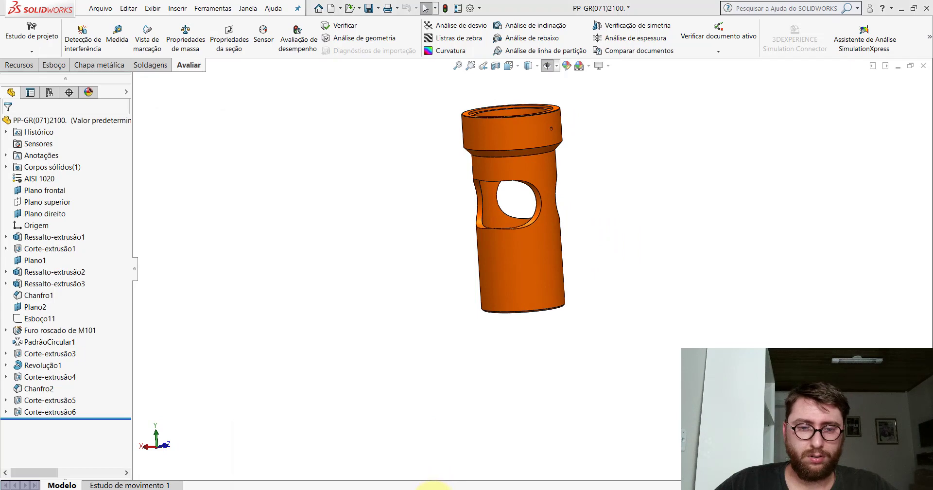
- Add a 1 mm sketch chamfer to the top corner of the Peça1 profile
click(537, 469)
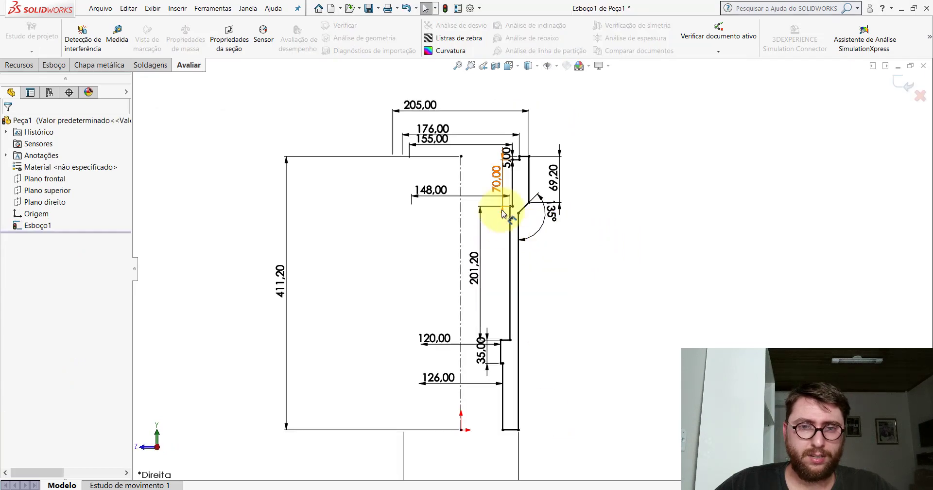
click(56, 71)
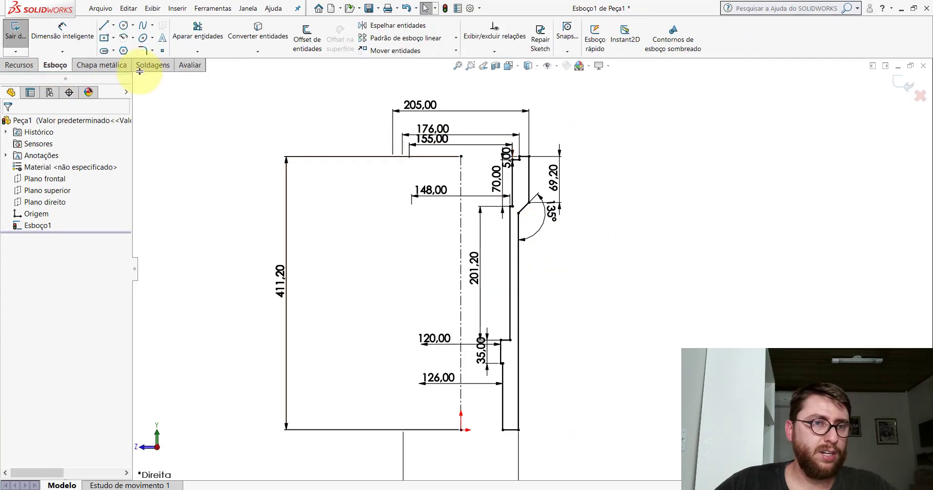
click(154, 51)
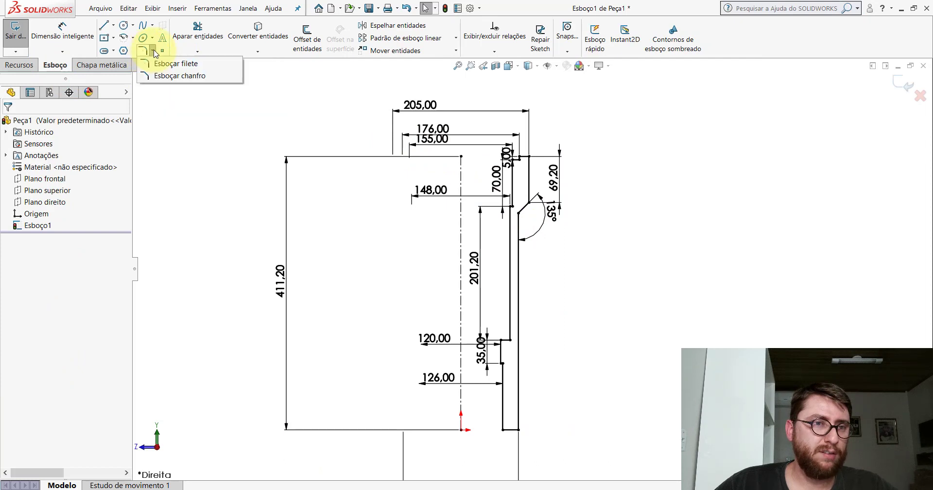
click(160, 75)
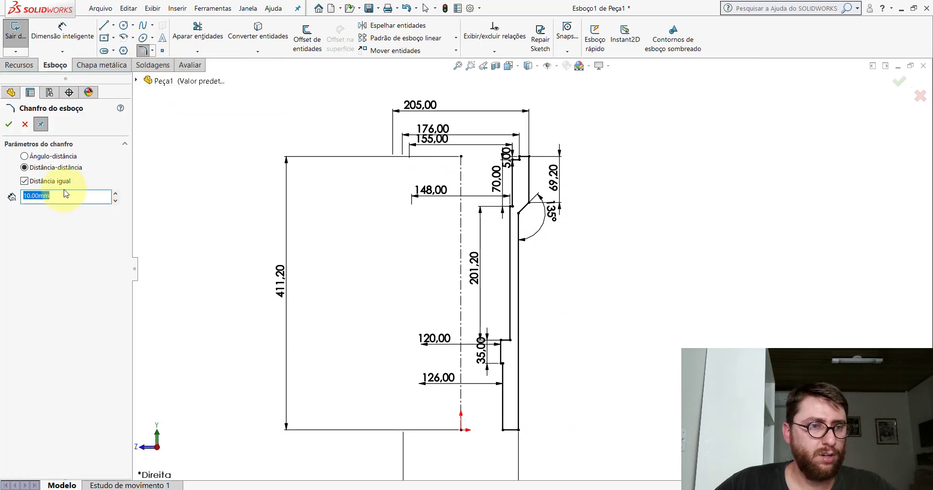
text(1)
scroll(552, 183, down, 3)
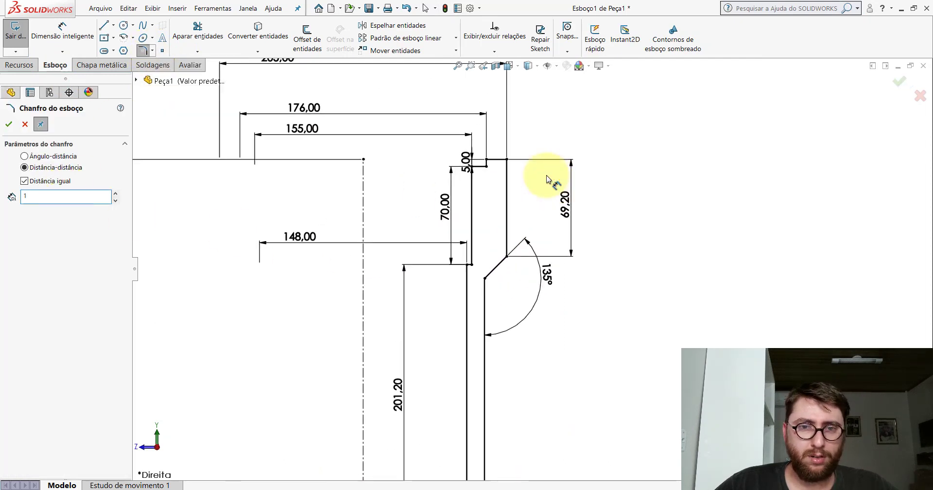
scroll(516, 178, down, 2)
click(464, 170)
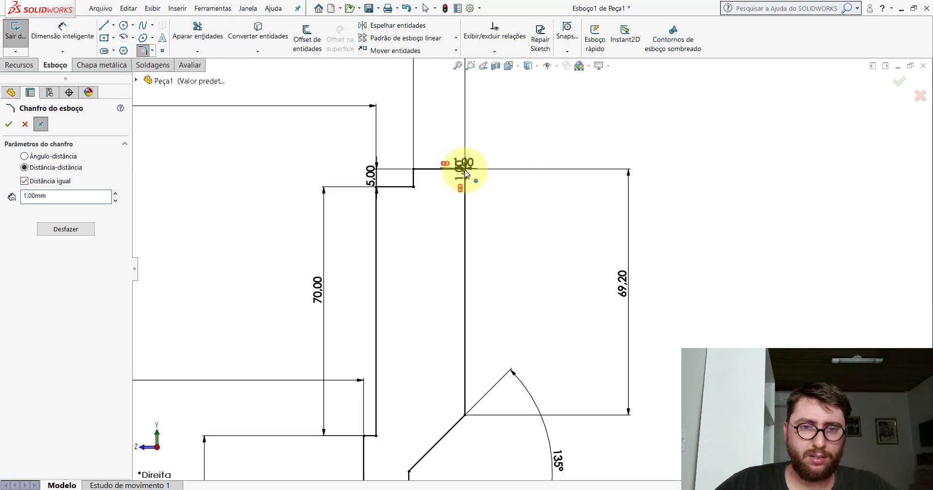
click(9, 124)
scroll(487, 265, up, 1)
scroll(491, 263, up, 2)
scroll(524, 340, up, 2)
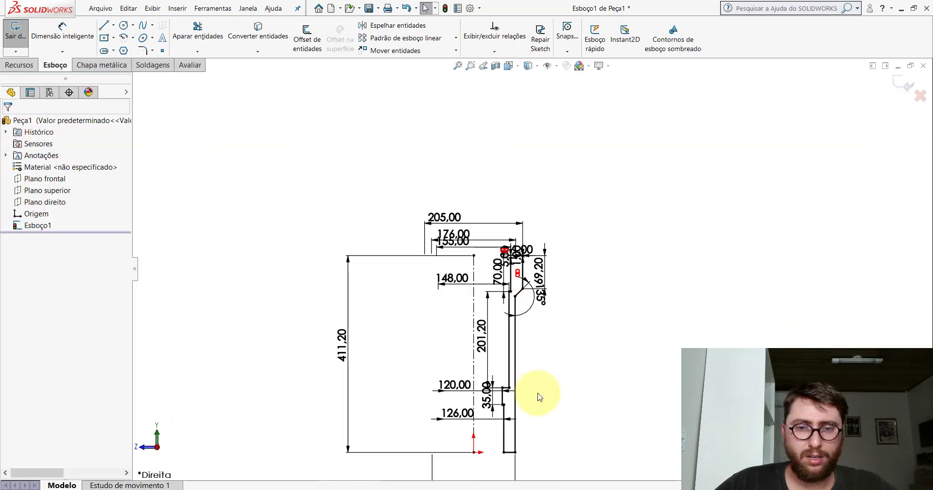
scroll(510, 423, down, 3)
scroll(500, 428, down, 2)
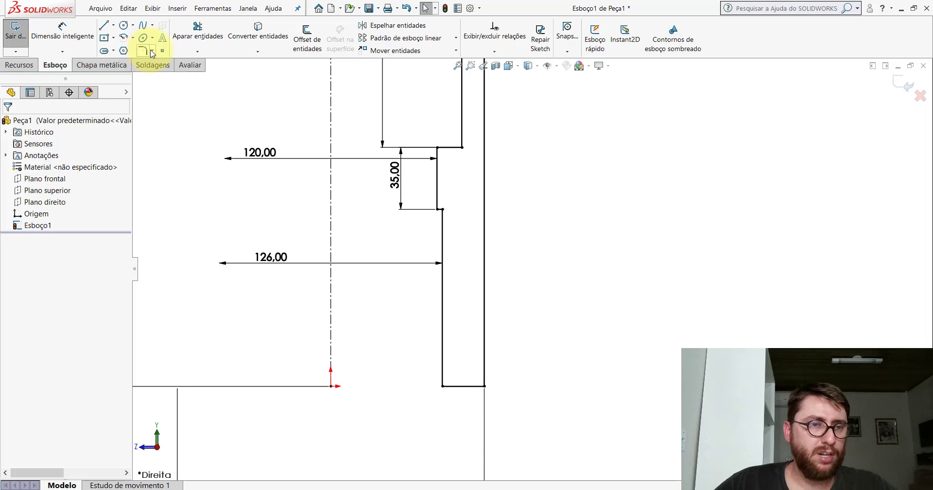
- Add a 3 mm sketch chamfer to the bottom outer corner
click(152, 52)
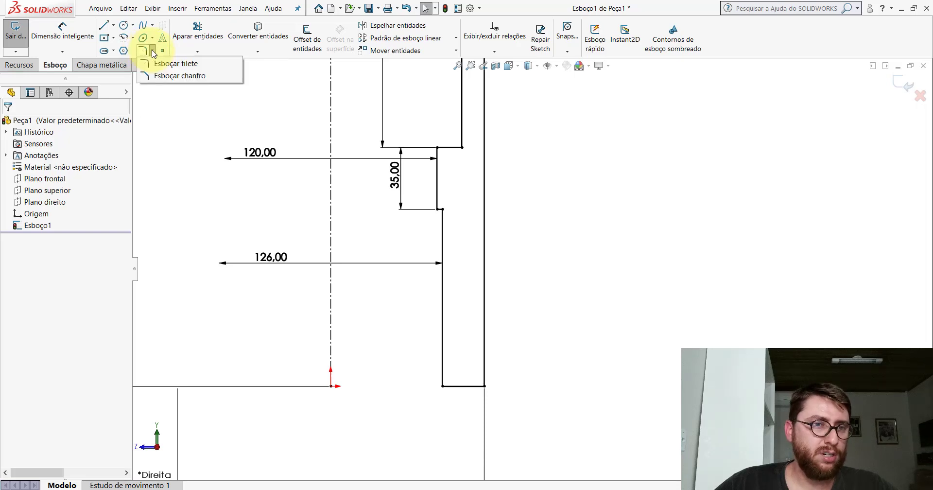
click(157, 76)
text(3.00mm)
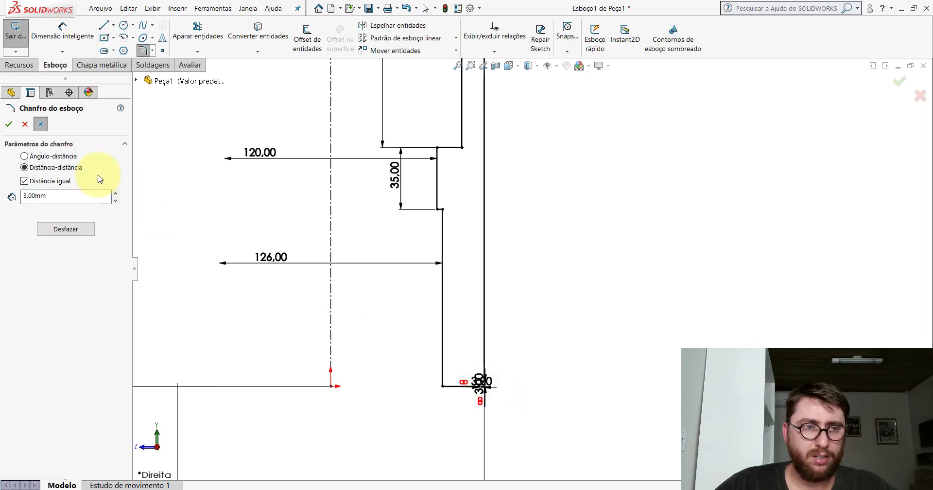
click(11, 125)
scroll(506, 208, up, 3)
scroll(535, 209, up, 3)
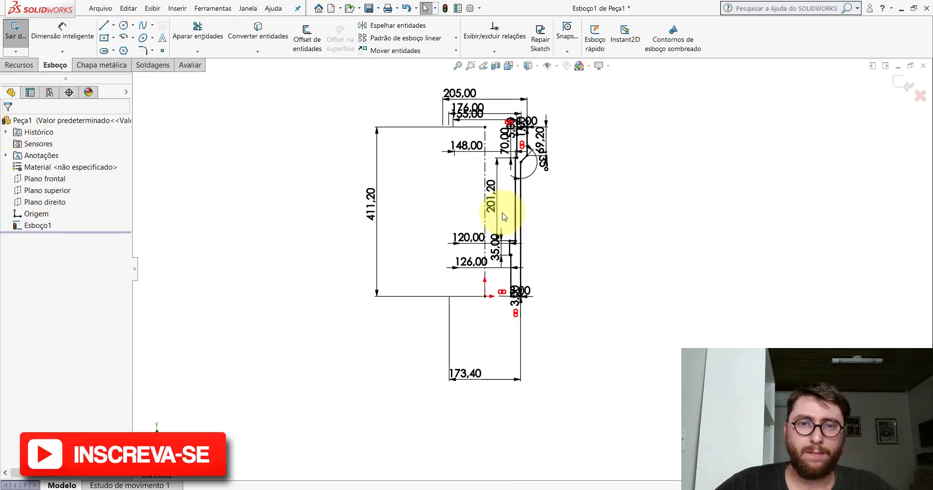
scroll(505, 216, up, 1)
- Revolve the Peça1 profile 360° about Linha1 to create Revolução1
click(20, 69)
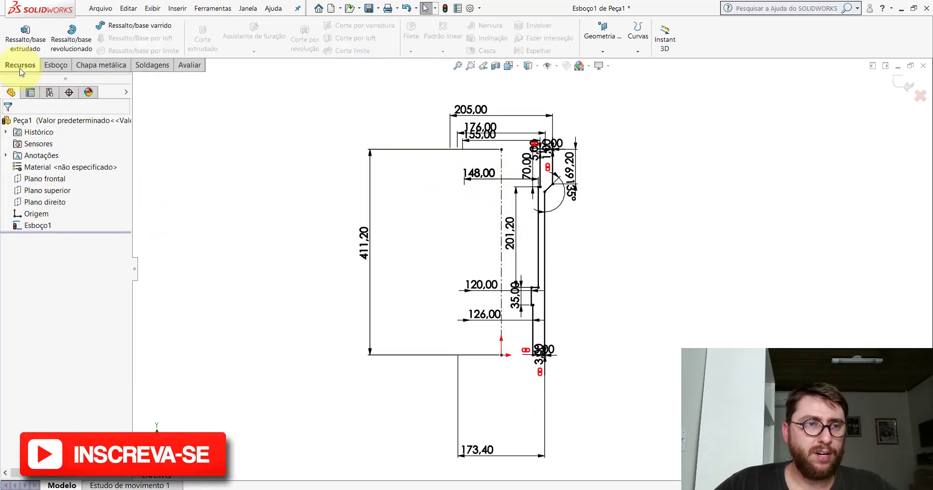
click(84, 49)
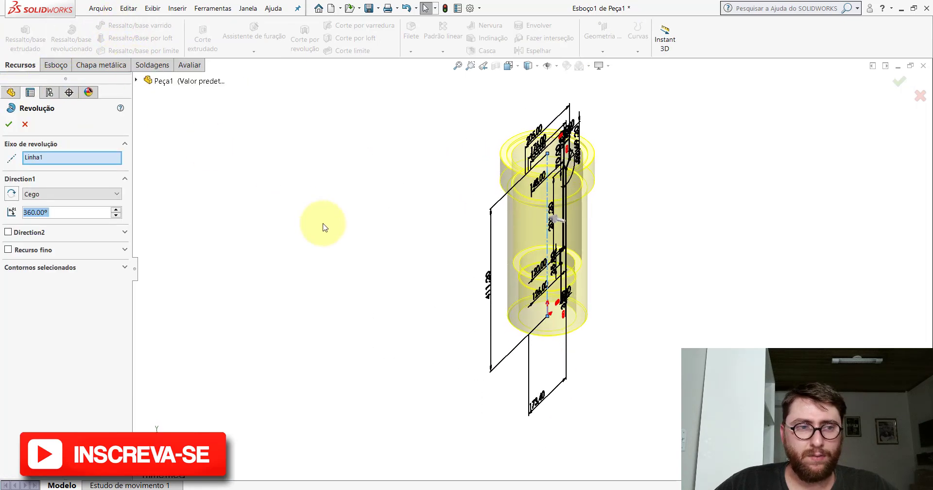
scroll(540, 227, down, 3)
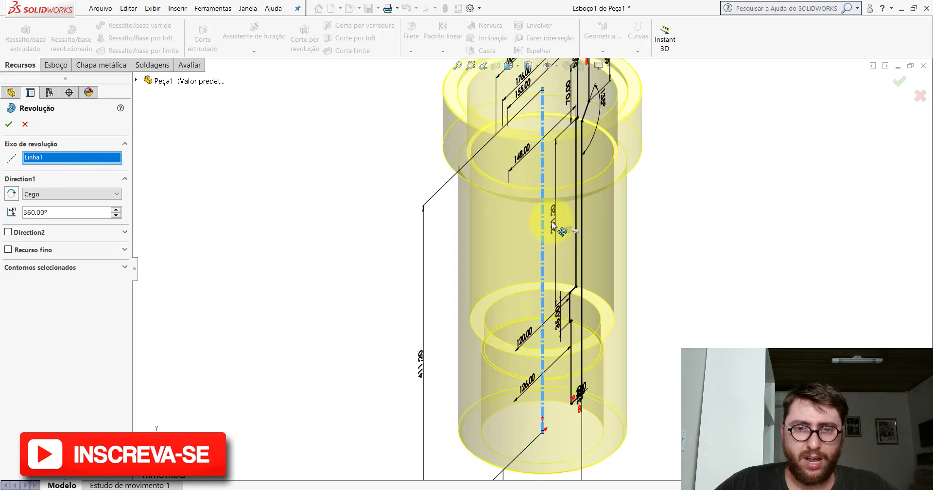
scroll(534, 194, down, 2)
scroll(528, 156, down, 2)
scroll(579, 233, up, 1)
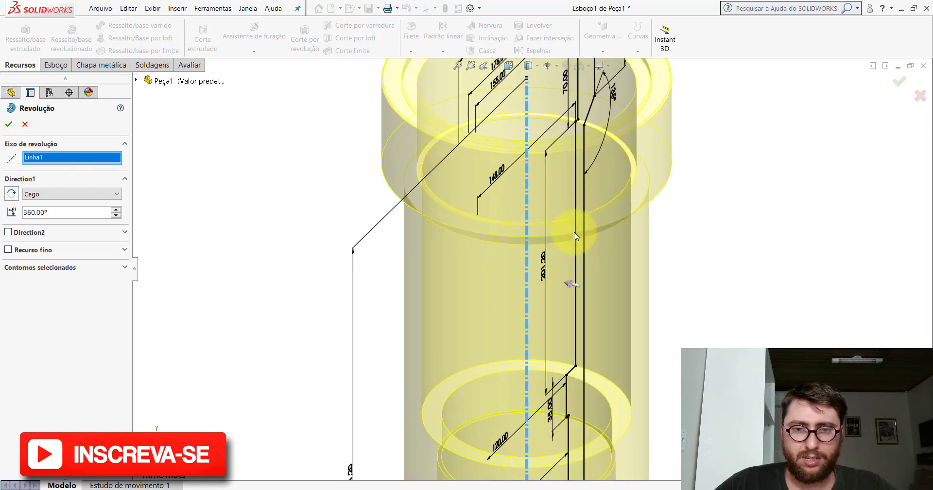
scroll(589, 256, up, 3)
scroll(589, 256, up, 1)
scroll(619, 254, up, 1)
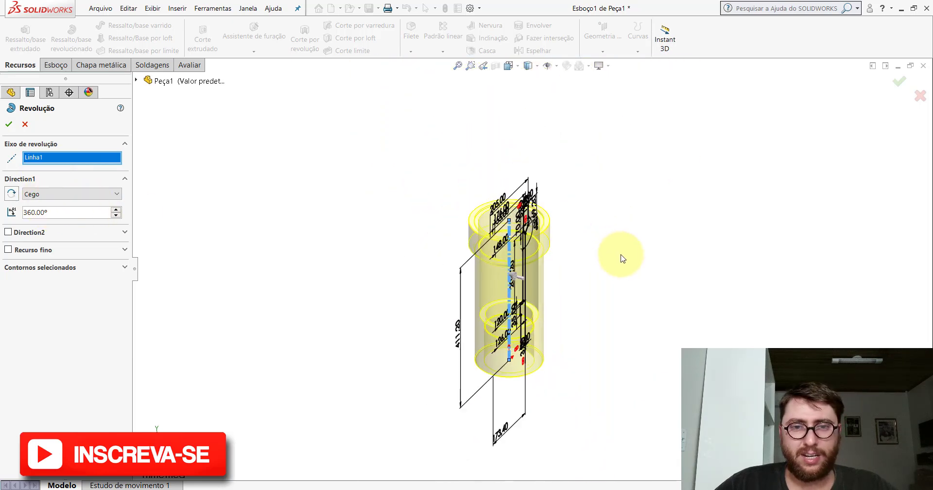
scroll(510, 243, down, 1)
click(8, 123)
- Show the new tube in isometric view, then bring up the reference part and orbit it
mouse_move(558, 194)
middle_down()
mouse_move(531, 245)
mouse_move(437, 176)
mouse_move(372, 177)
middle_up()
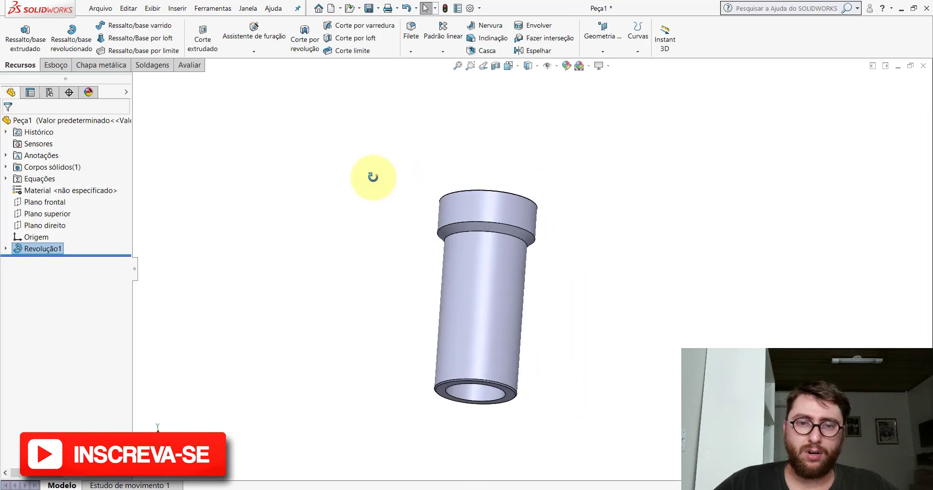
click(509, 65)
click(550, 107)
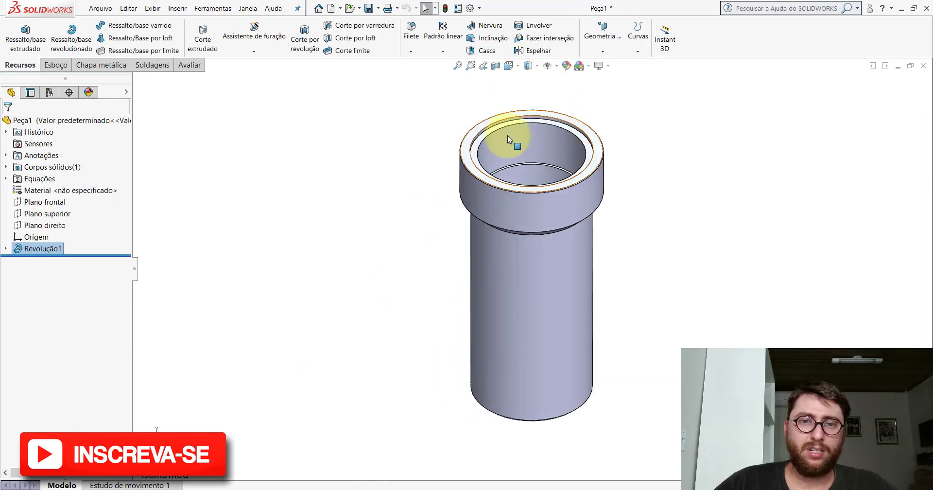
click(435, 459)
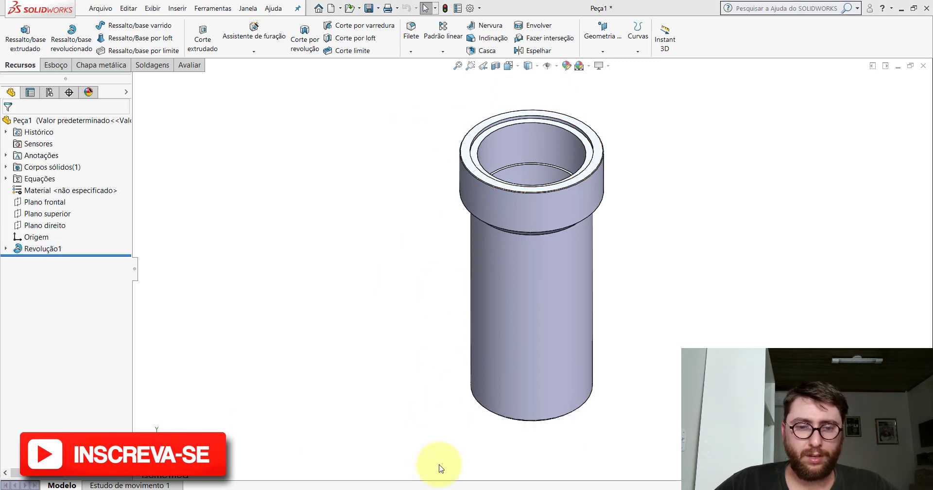
mouse_move(544, 269)
middle_down()
mouse_move(524, 167)
mouse_move(629, 154)
mouse_move(634, 199)
middle_up()
- Set the reference part to isometric and edit the Corte-extrusão1 cutout sketch
key(space)
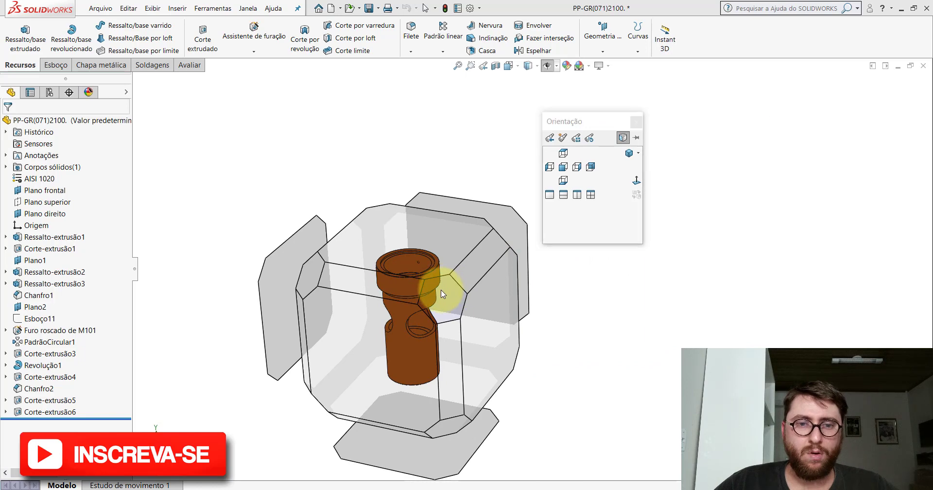
click(433, 287)
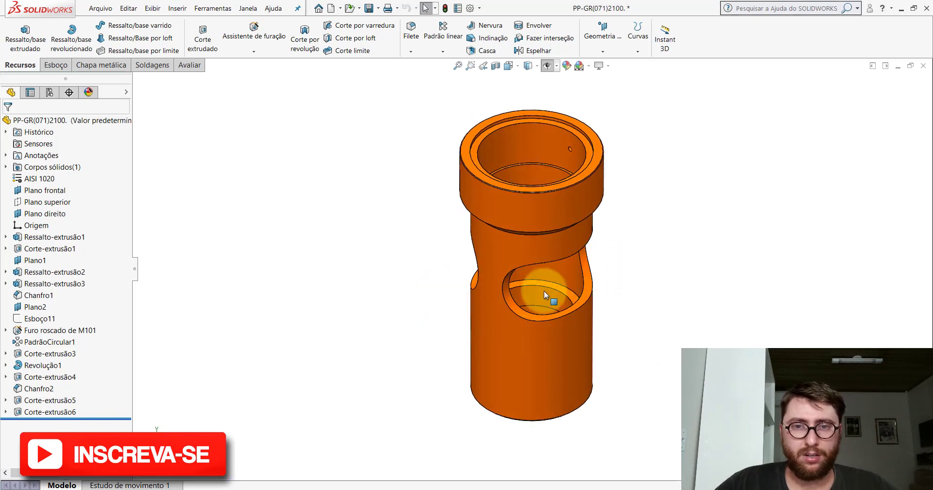
click(43, 249)
click(67, 213)
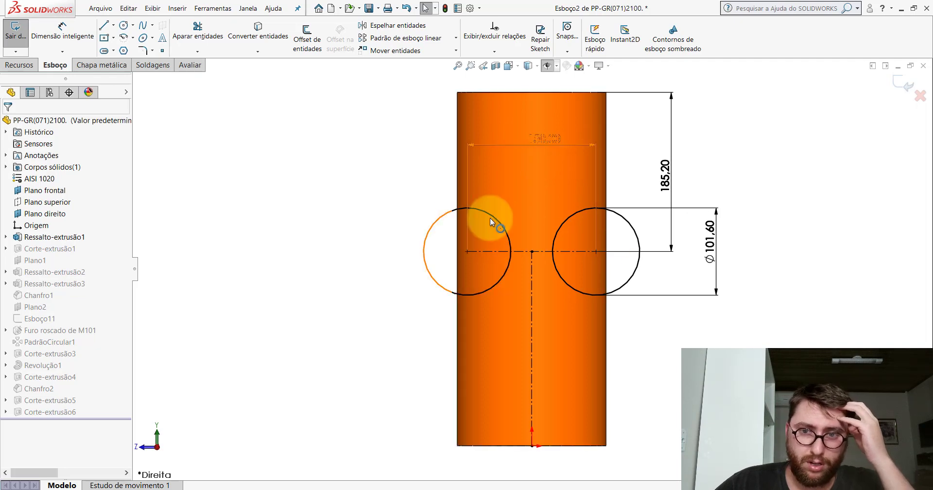
- Inspect the Ø101,60 circle dimension, exit the sketch, and reorient the part to a standard view
click(713, 237)
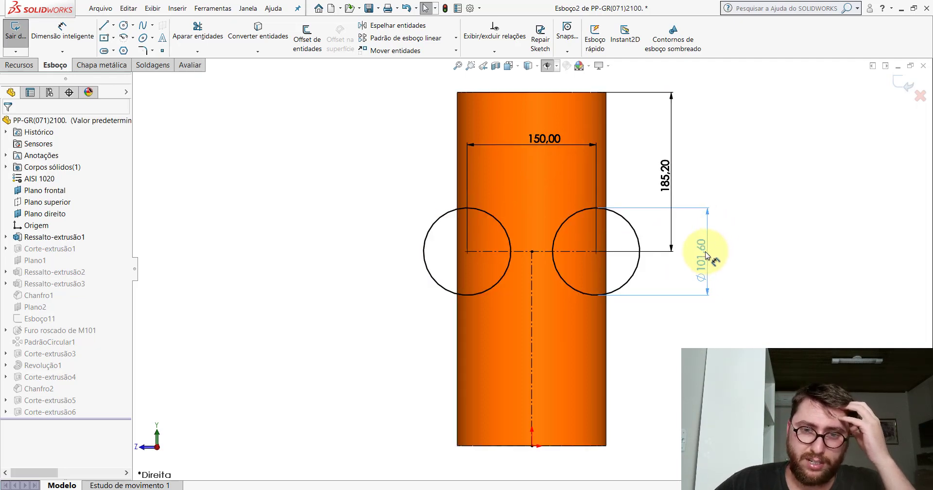
click(694, 325)
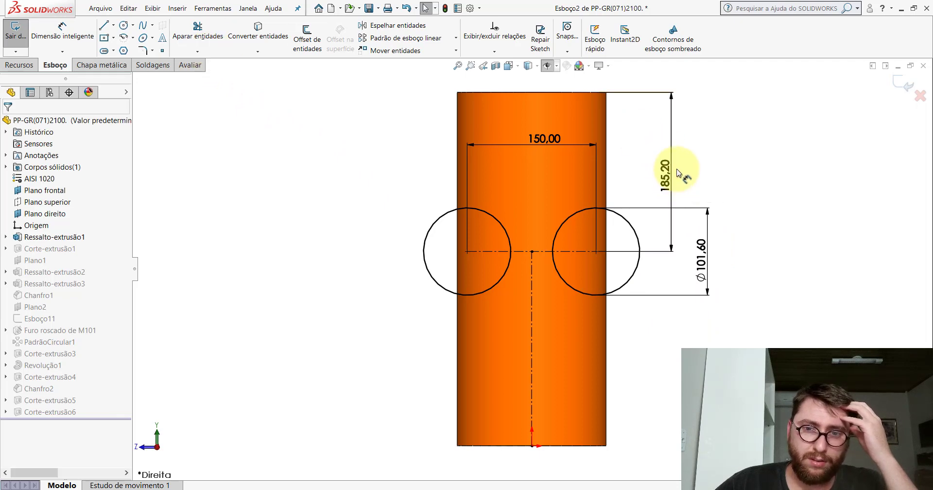
click(906, 84)
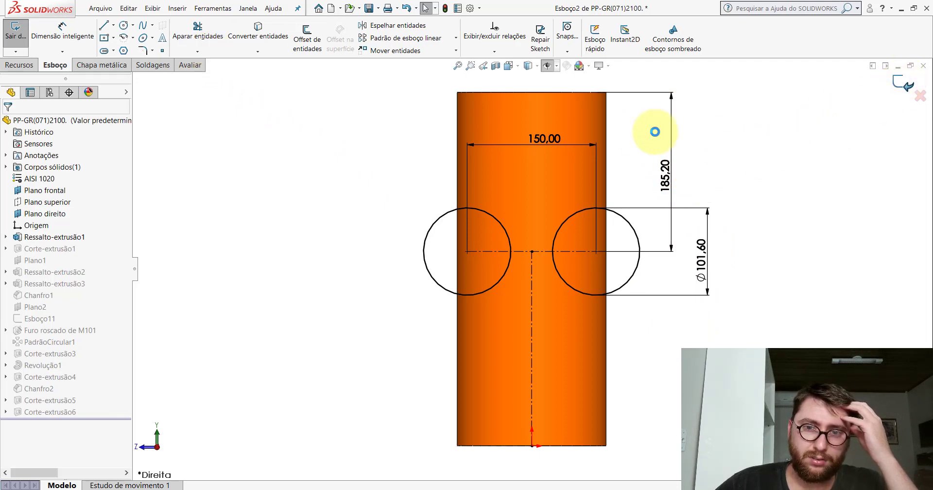
middle_drag(577, 157, 538, 204)
key(space)
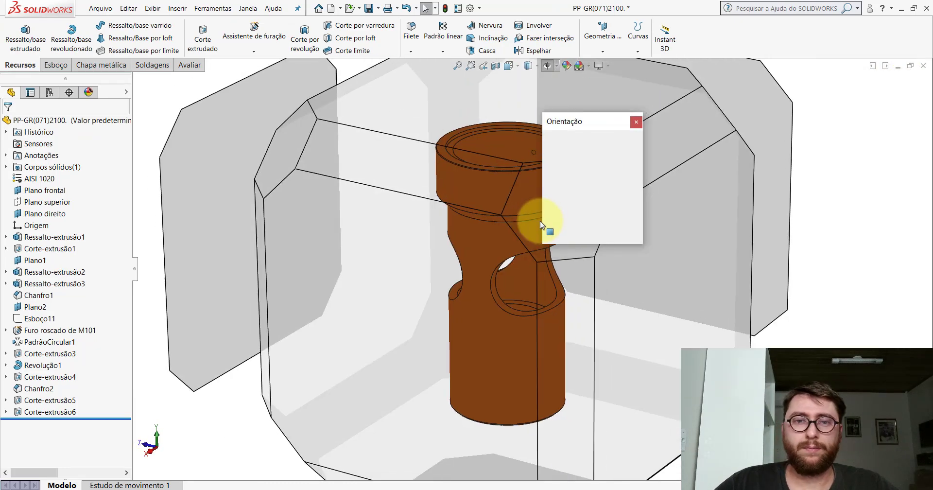
click(435, 293)
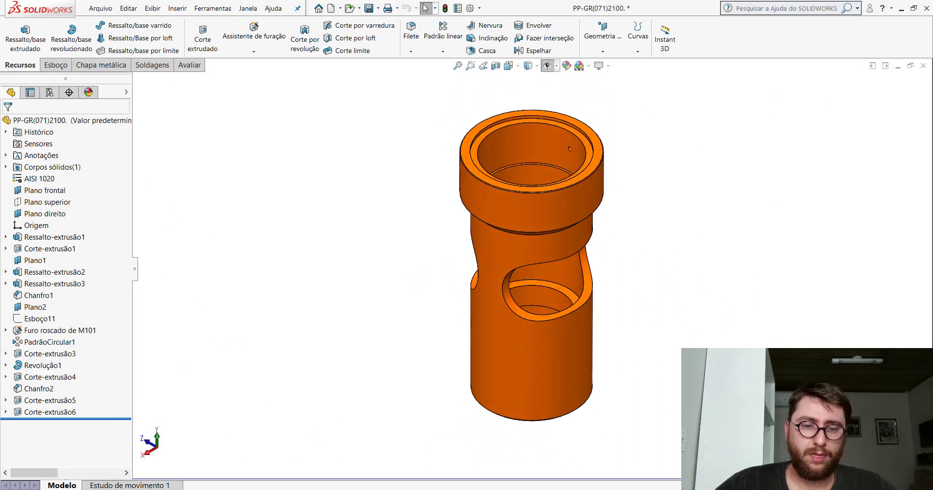
- Switch to Peça1 and start a new sketch on Plano frontal
key(ctrl+Tab)
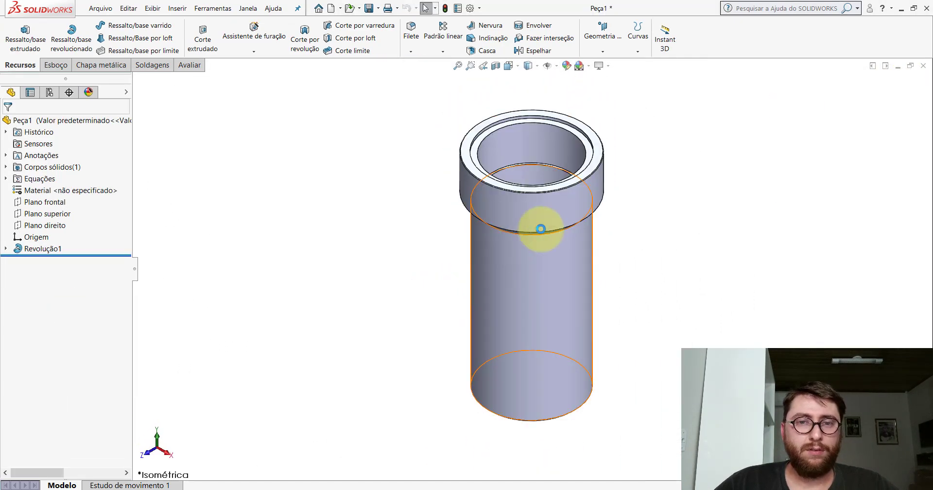
click(48, 207)
click(56, 190)
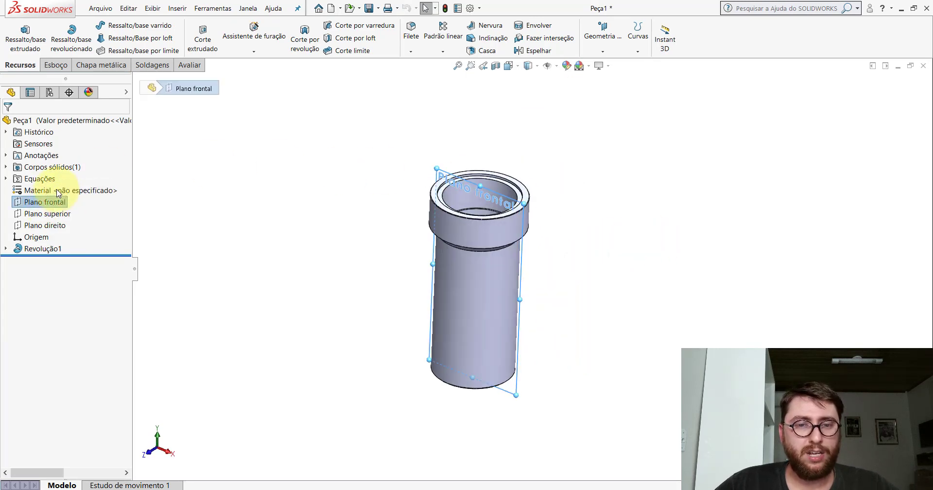
- Draw a vertical centerline down from the tube's top edge
click(116, 23)
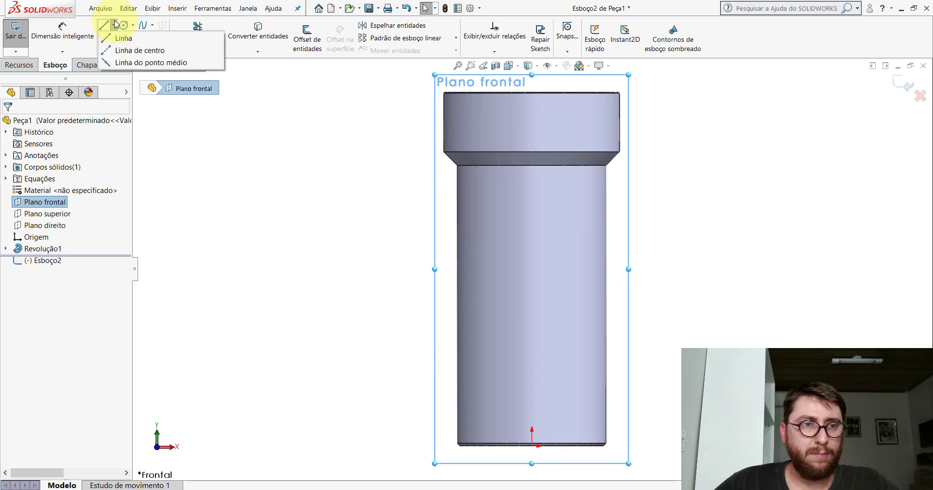
click(119, 54)
scroll(527, 109, down, 2)
scroll(548, 125, down, 4)
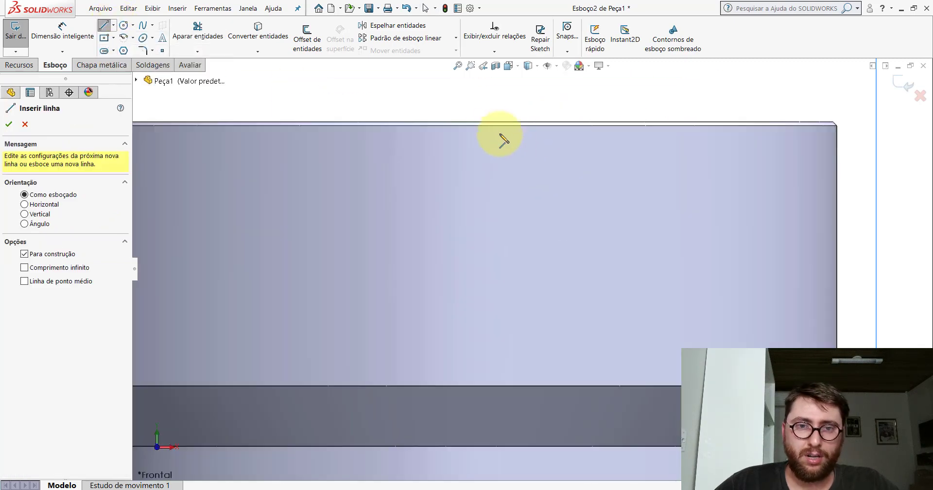
scroll(466, 141, up, 3)
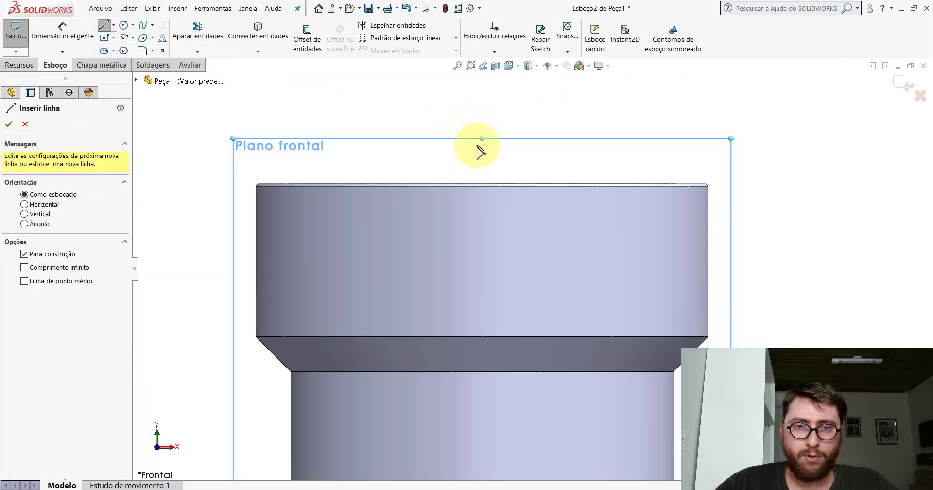
scroll(491, 185, down, 3)
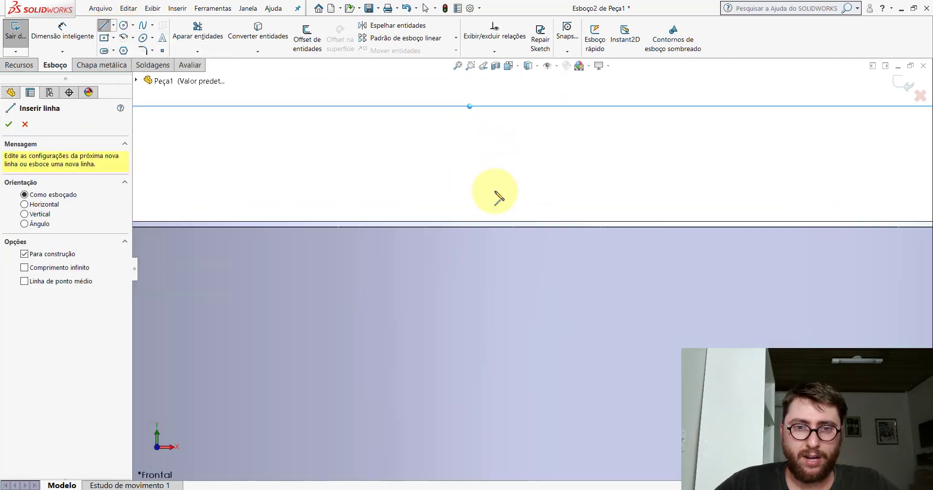
click(469, 222)
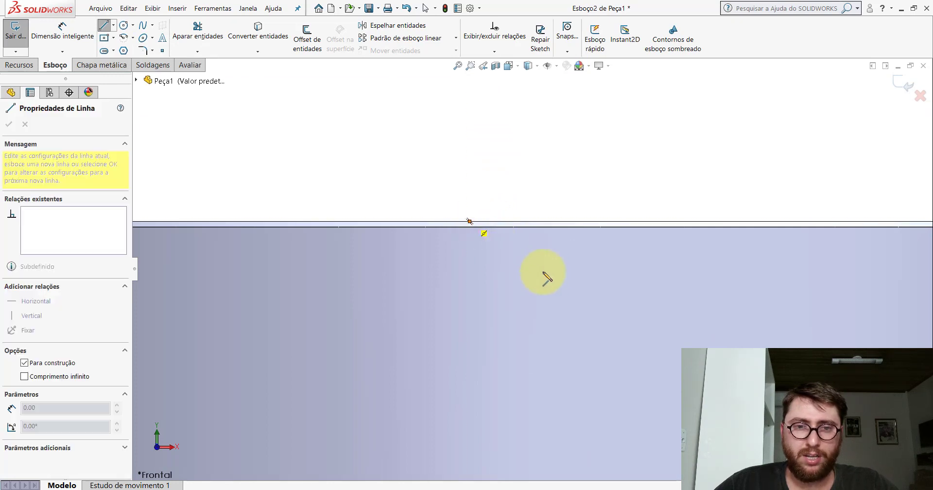
scroll(541, 271, up, 2)
scroll(566, 298, up, 2)
scroll(583, 354, up, 1)
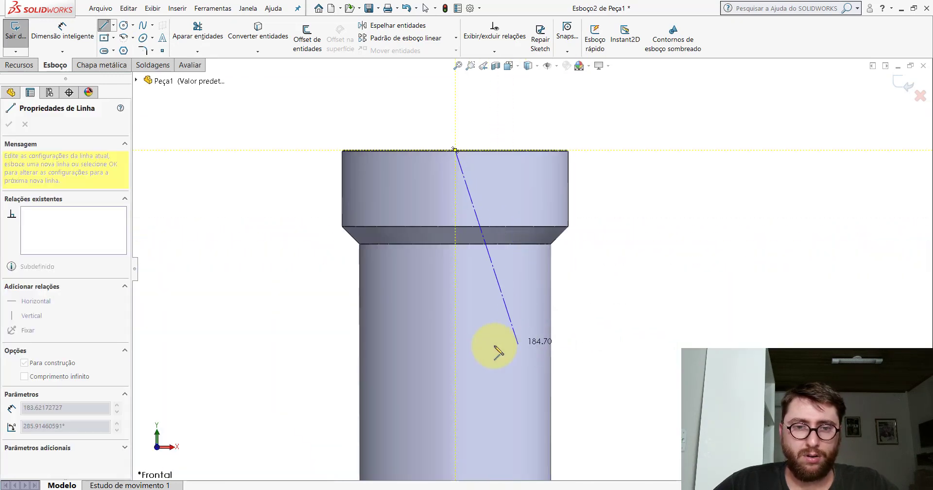
click(456, 347)
key(Escape)
scroll(462, 183, down, 1)
scroll(459, 141, down, 2)
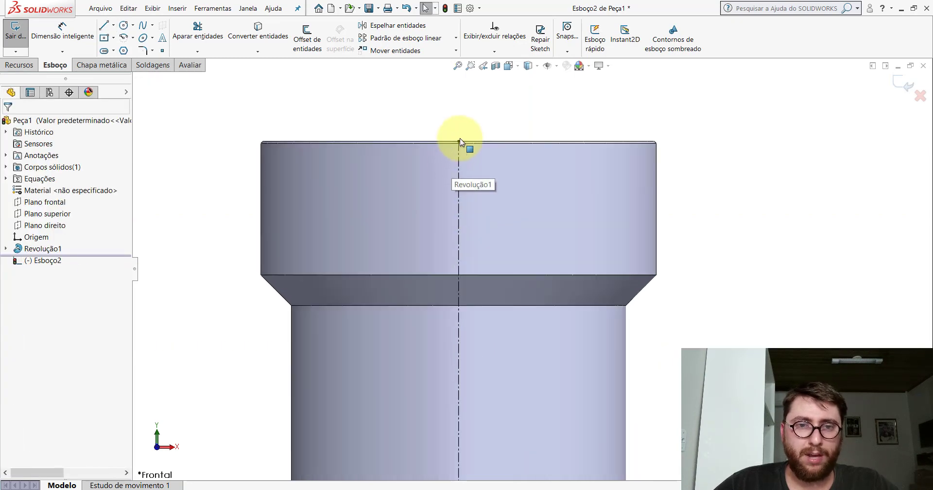
scroll(461, 145, up, 3)
- Dimension the centerline length to 186.20
click(77, 39)
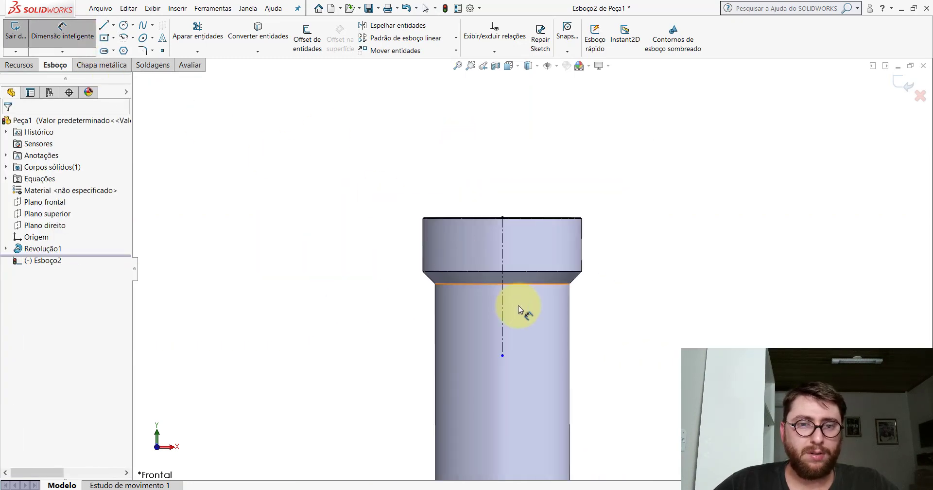
click(503, 303)
click(639, 292)
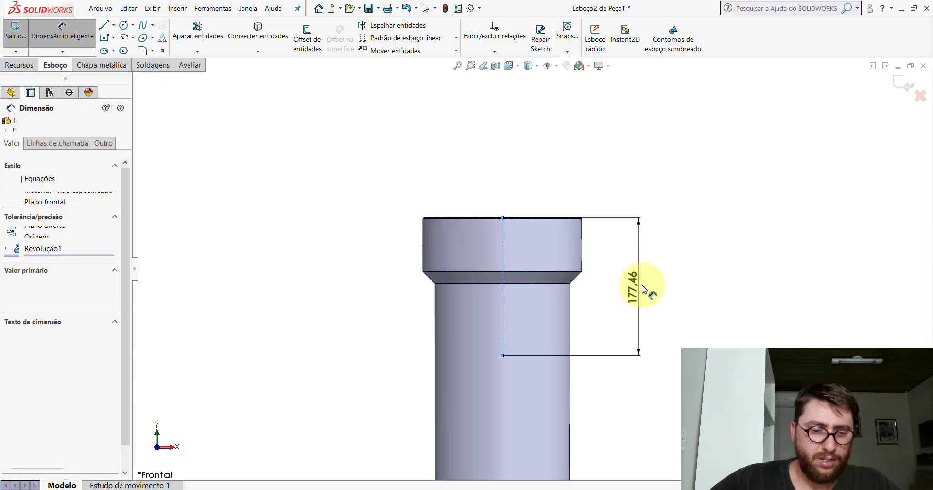
text(186,2)
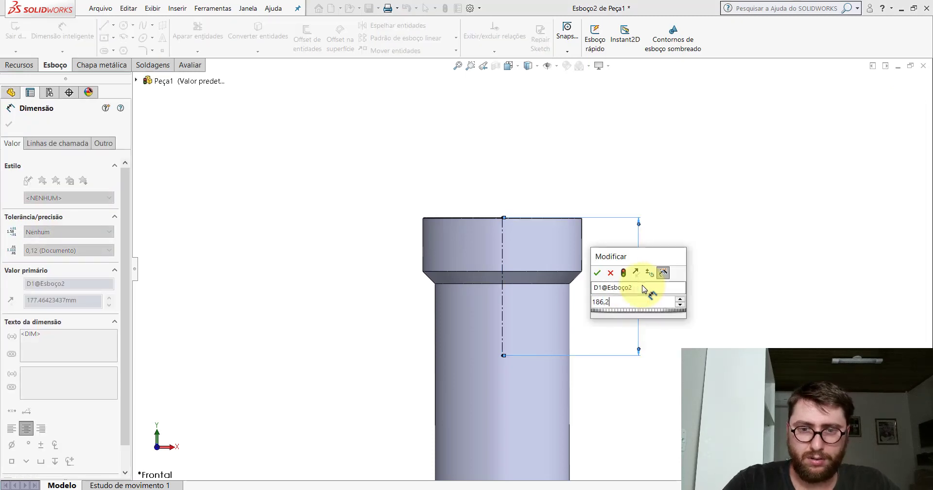
key(Return)
key(Escape)
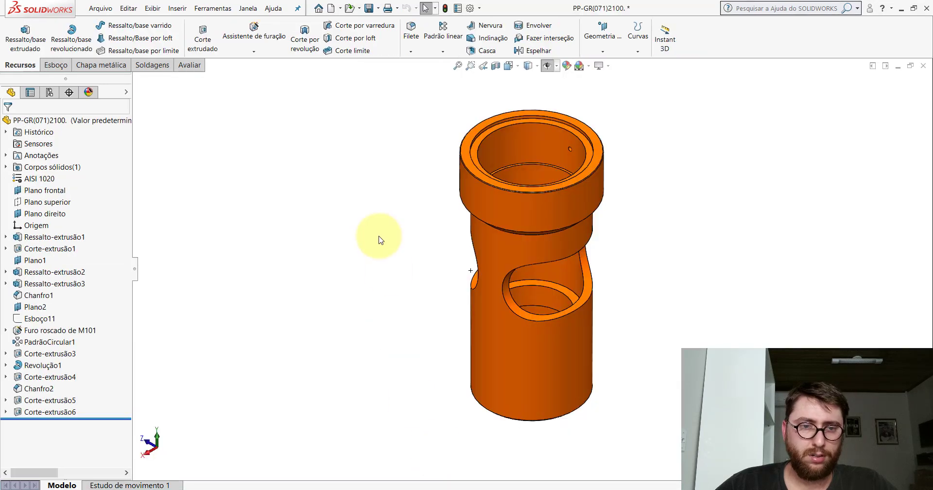
- Check the reference sketch's 185.20 height, then change Peça1's 186.20 centerline dimension to 185,20
click(53, 248)
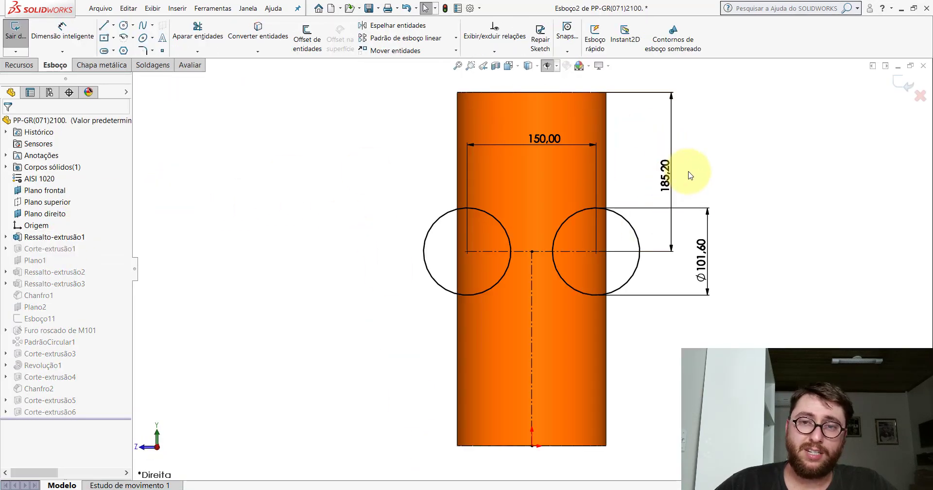
click(904, 86)
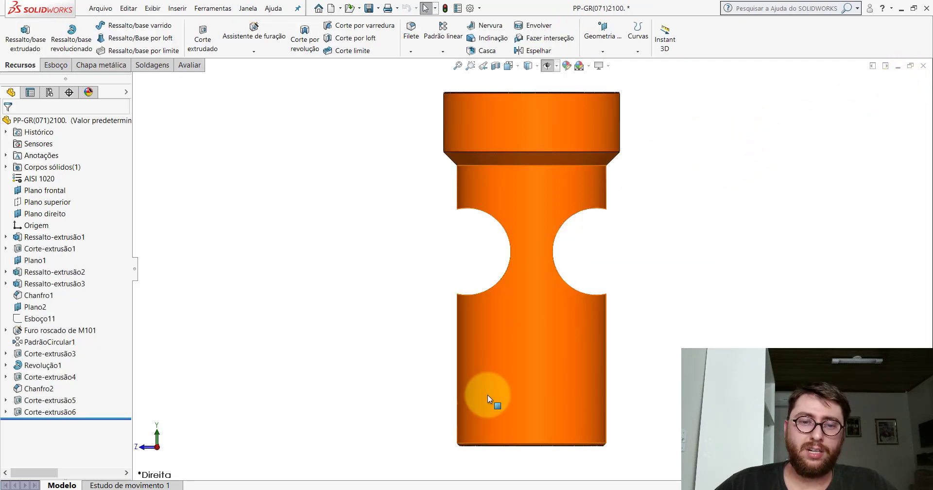
click(532, 461)
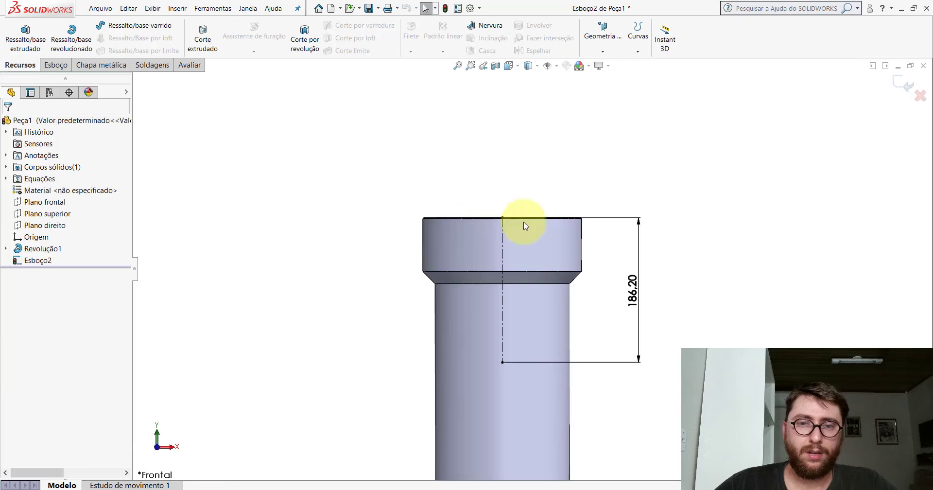
key(f)
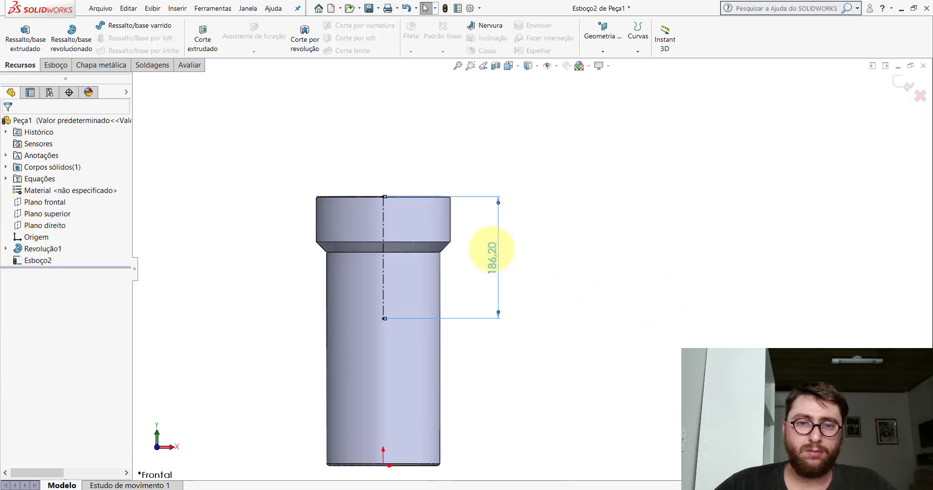
double_click(491, 249)
text(18)
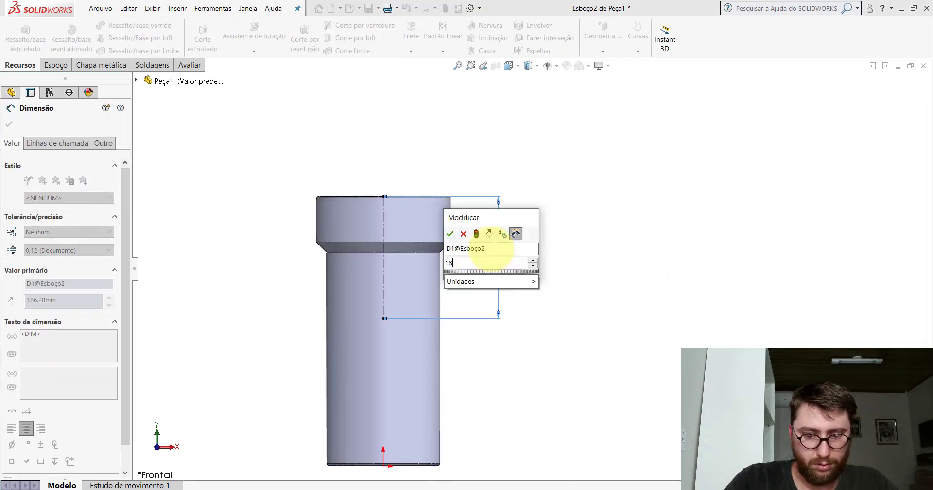
text(5,20)
key(Return)
click(583, 214)
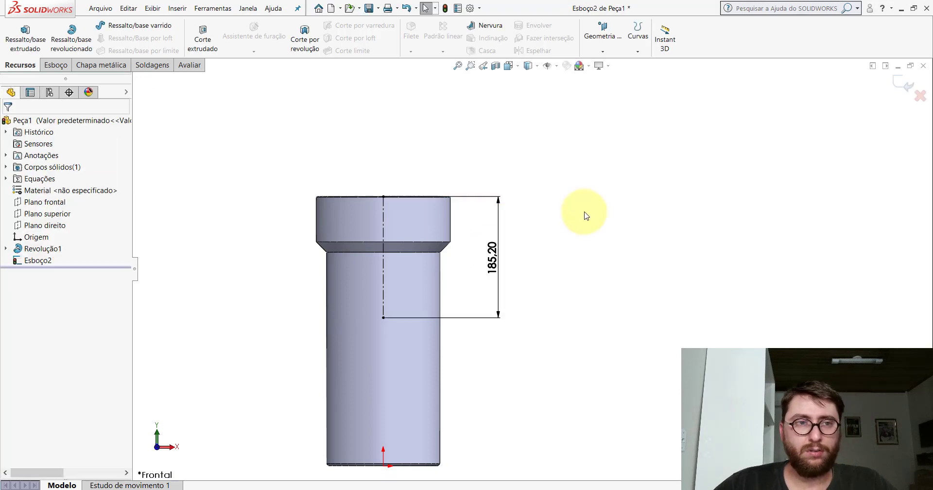
click(56, 65)
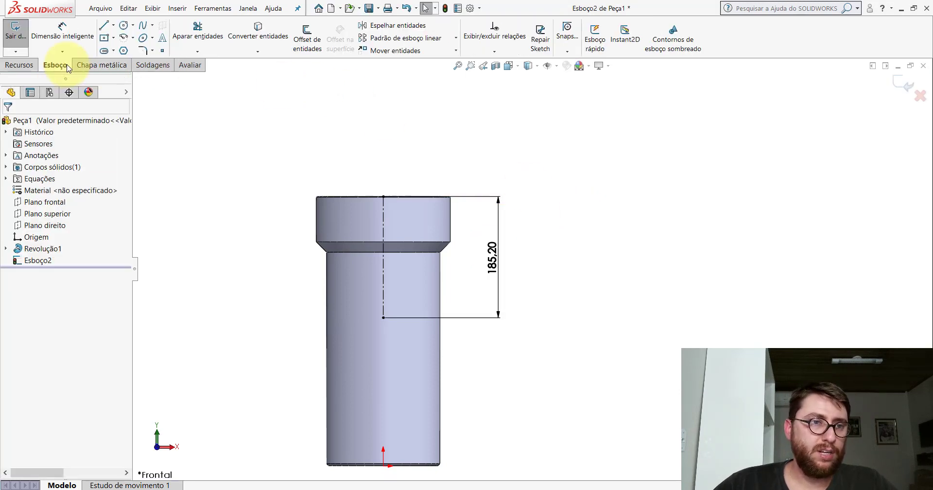
- Draw a horizontal centerline whose midpoint is the vertical centerline's lower end
click(113, 24)
click(125, 50)
scroll(398, 346, down, 5)
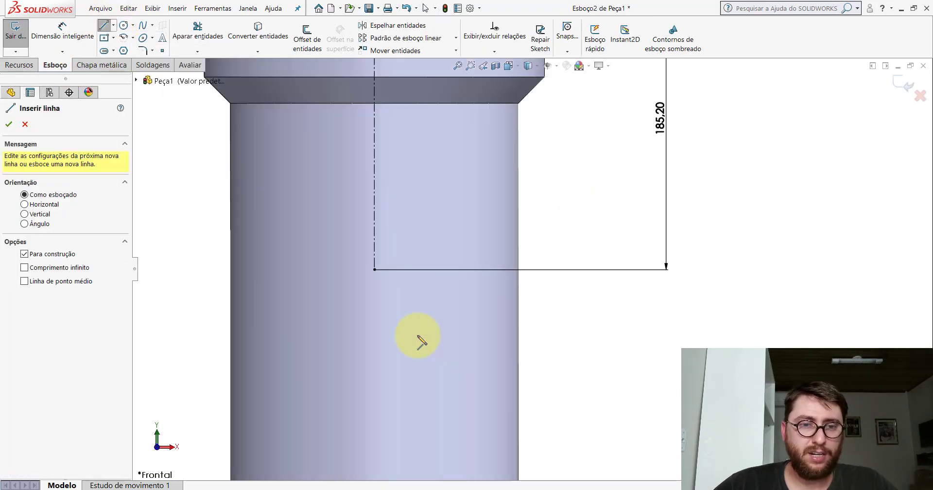
click(294, 270)
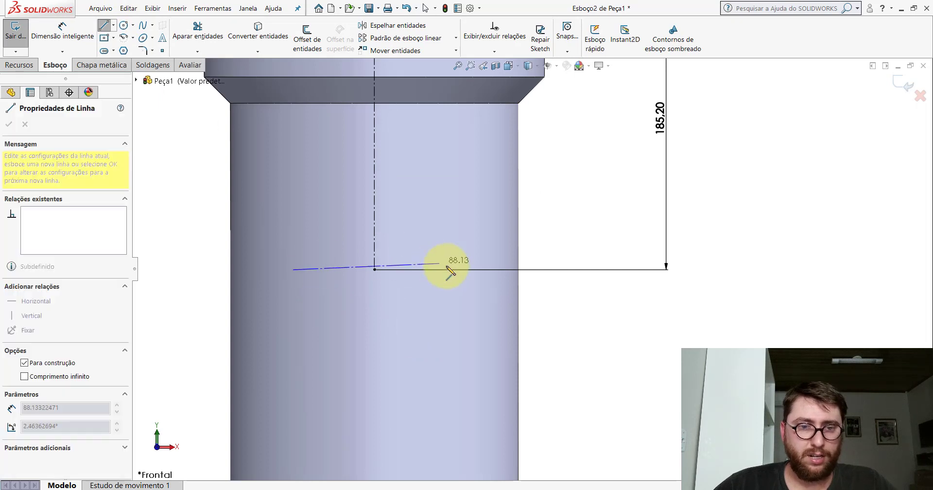
key(Escape)
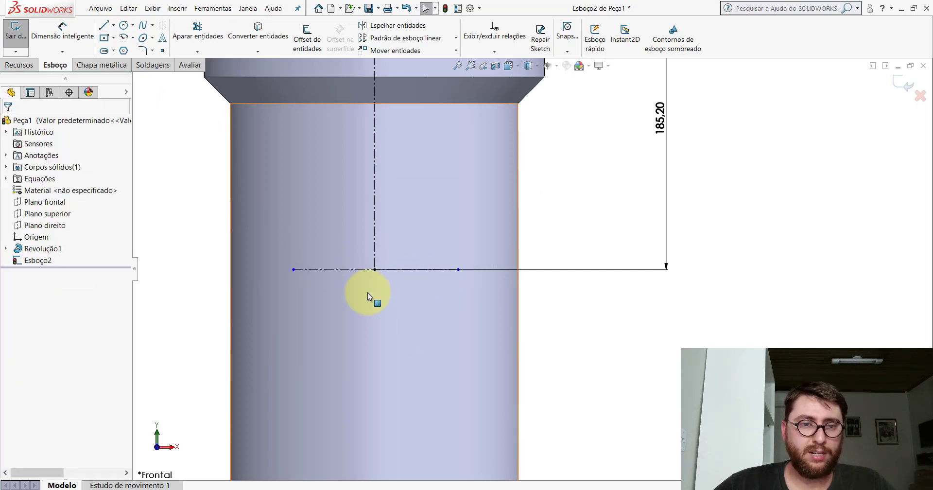
scroll(371, 291, down, 3)
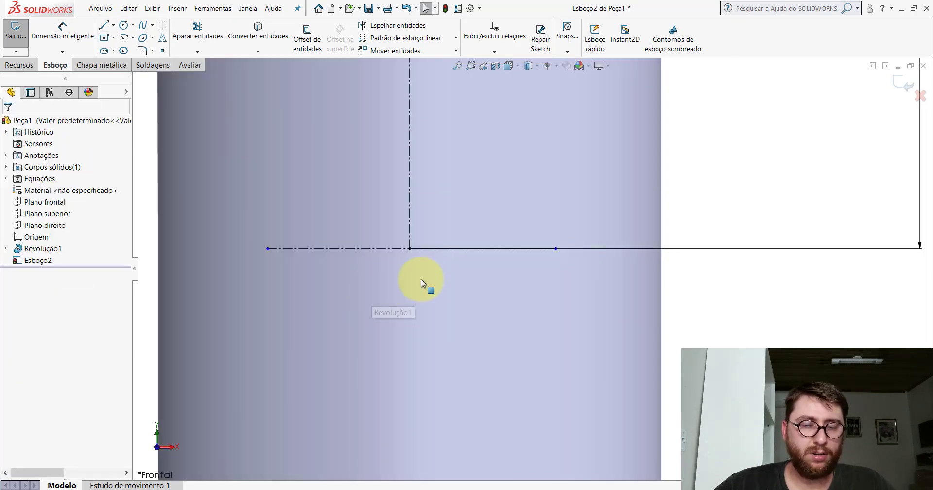
click(392, 248)
ctrl+click(409, 248)
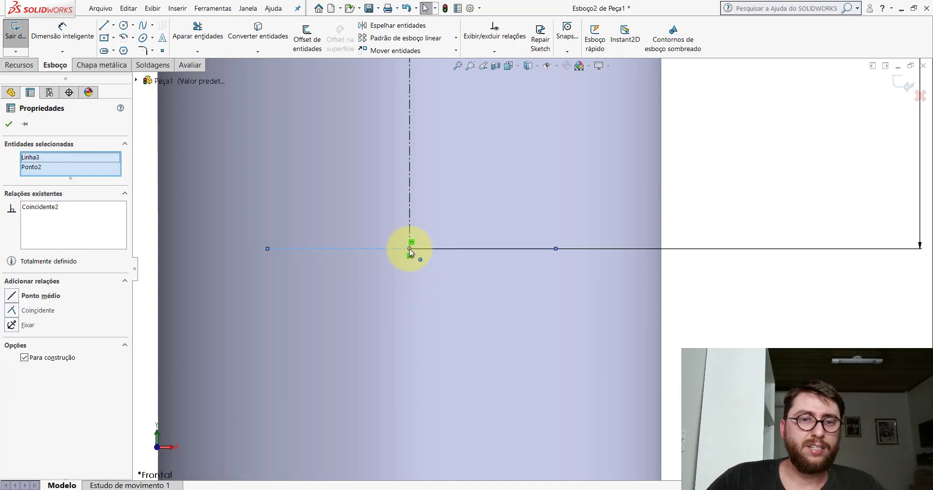
click(9, 124)
- Draw a circle at each end of the horizontal centerline and select both circles
click(123, 25)
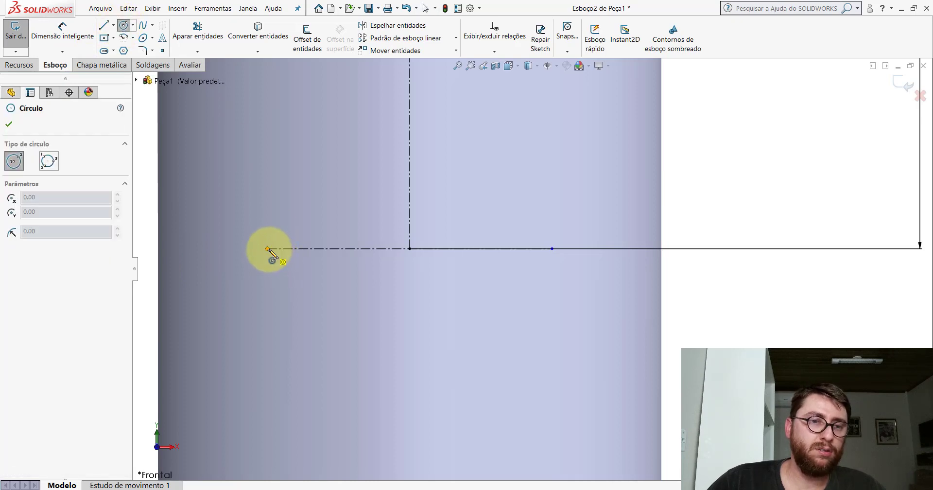
click(267, 249)
click(204, 257)
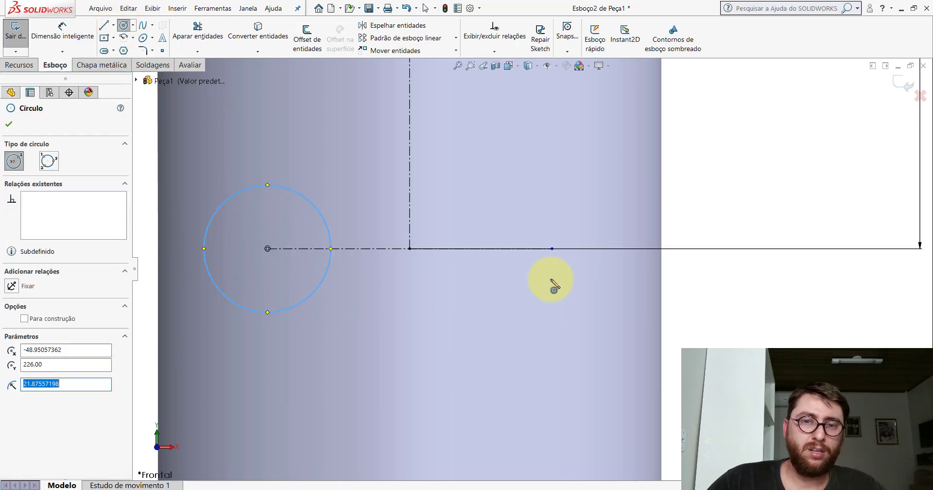
click(552, 249)
click(618, 259)
scroll(600, 272, up, 3)
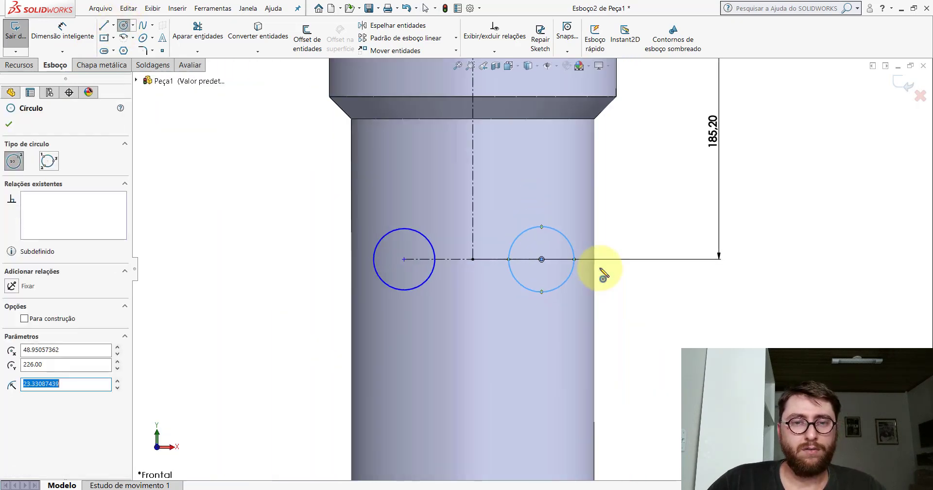
key(Escape)
scroll(601, 272, down, 2)
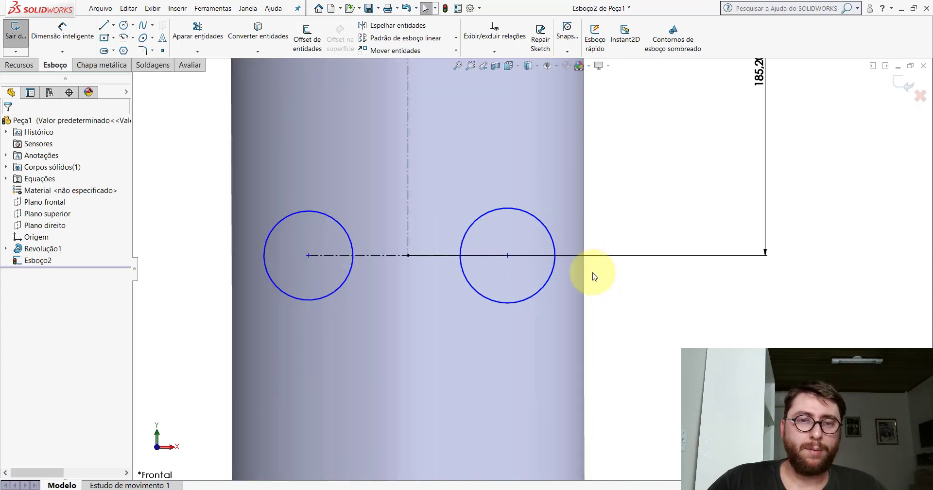
click(348, 280)
ctrl+click(463, 275)
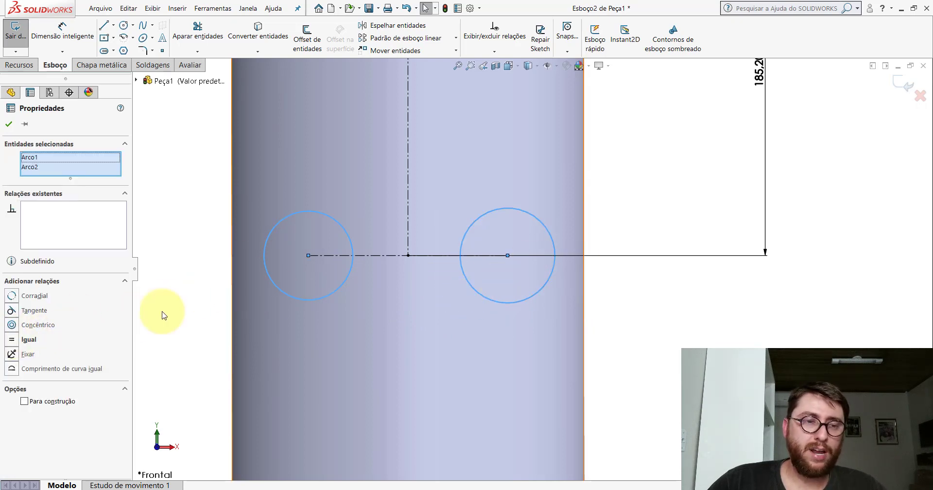
- Make the two circles equal and dimension the left circle's diameter to 101.6
click(9, 125)
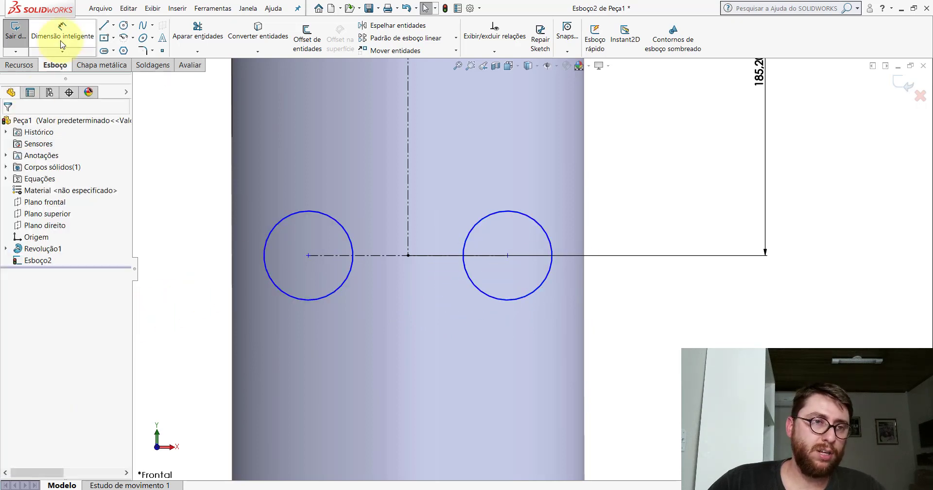
click(60, 32)
click(338, 222)
key(z)
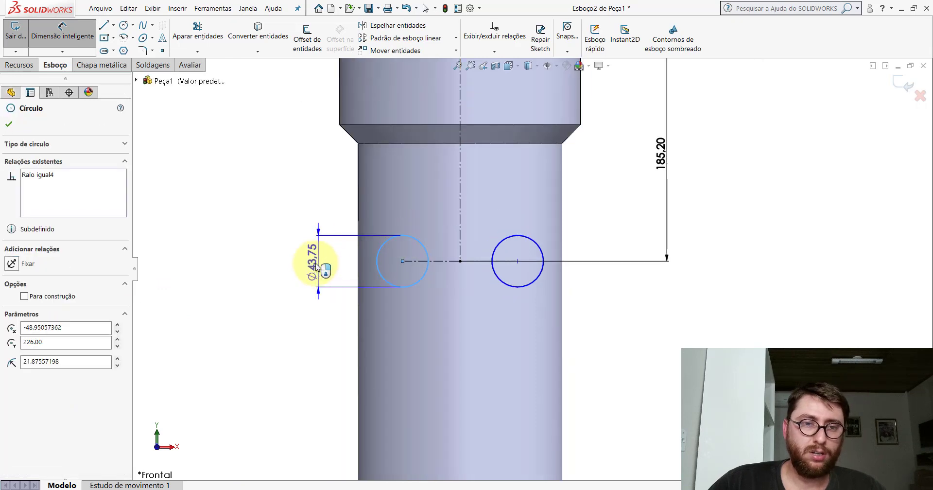
click(313, 265)
text(150)
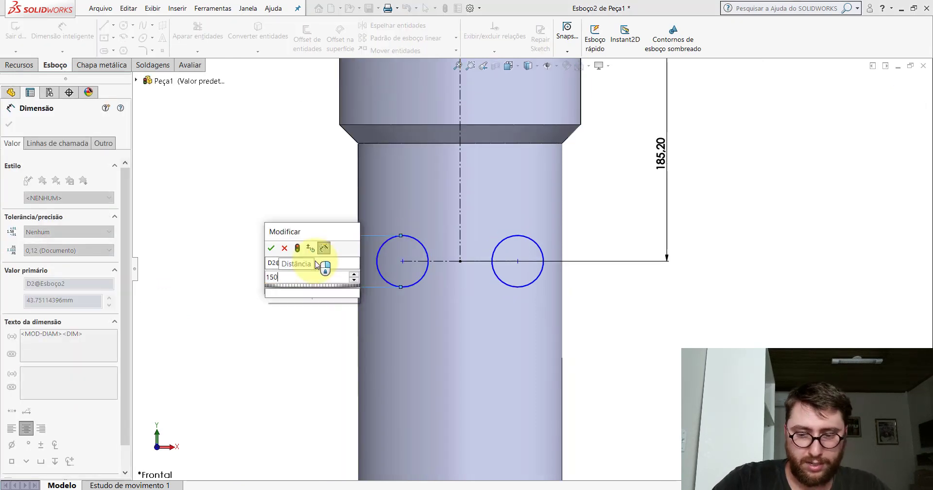
key(BackSpace)
key(BackSpace)
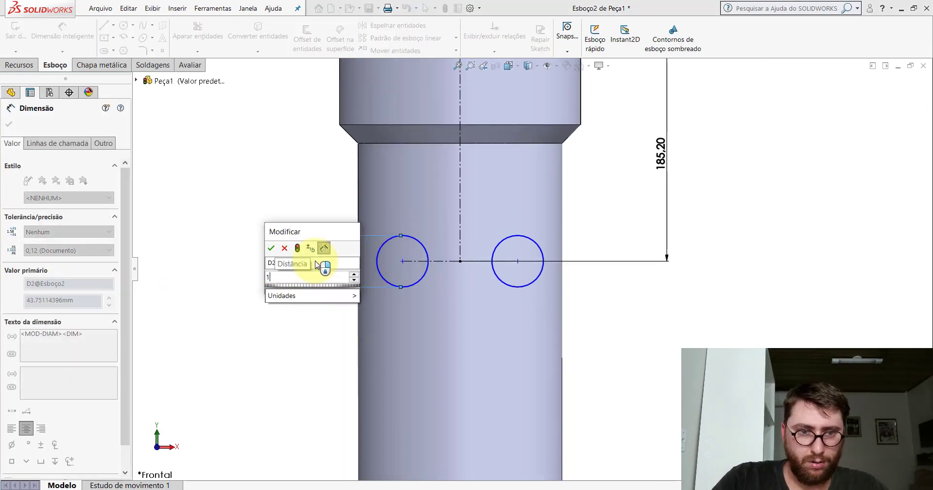
text(01,6)
key(Return)
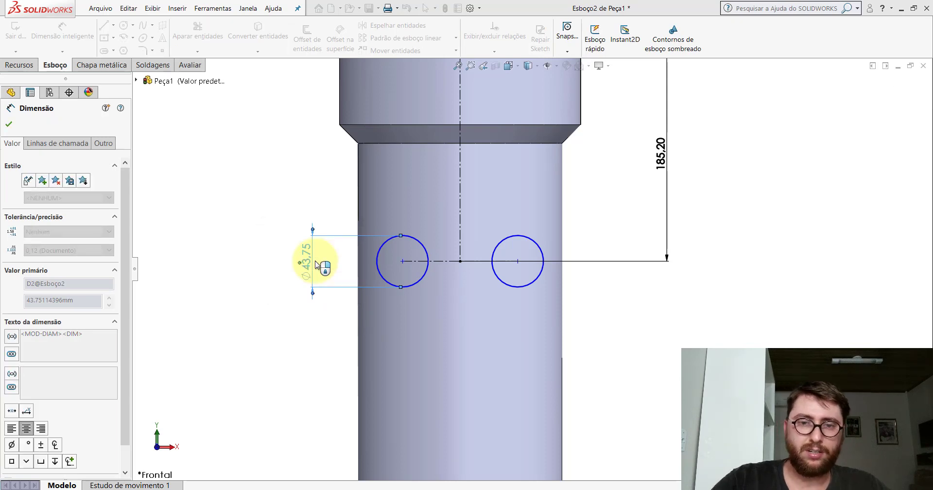
key(Escape)
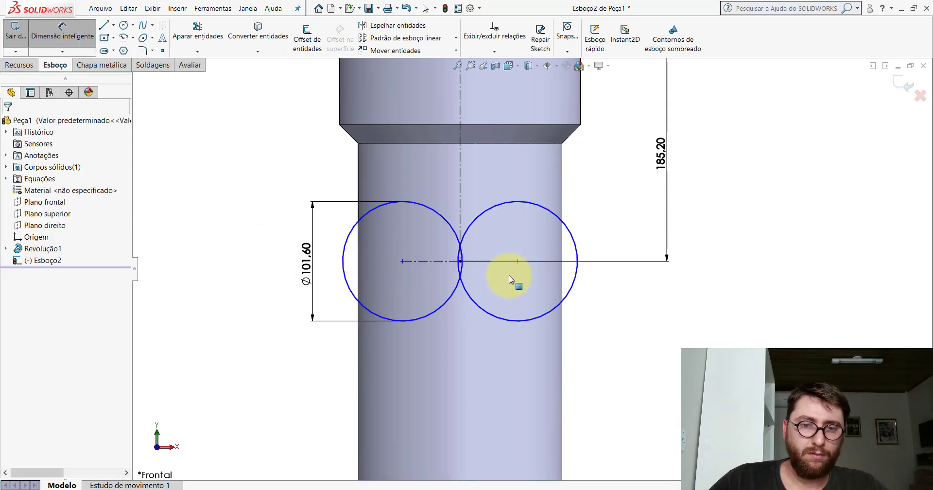
- Dimension the circle centres 150 apart and orbit the part into a tilted 3D view
mouse_move(518, 262)
mouse_down()
mouse_move(556, 261)
mouse_move(542, 262)
mouse_up()
click(69, 33)
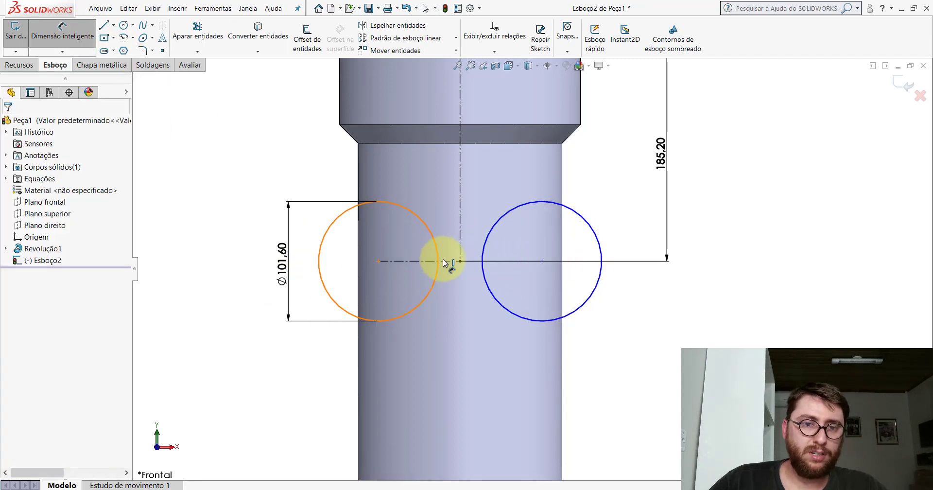
click(447, 262)
click(456, 327)
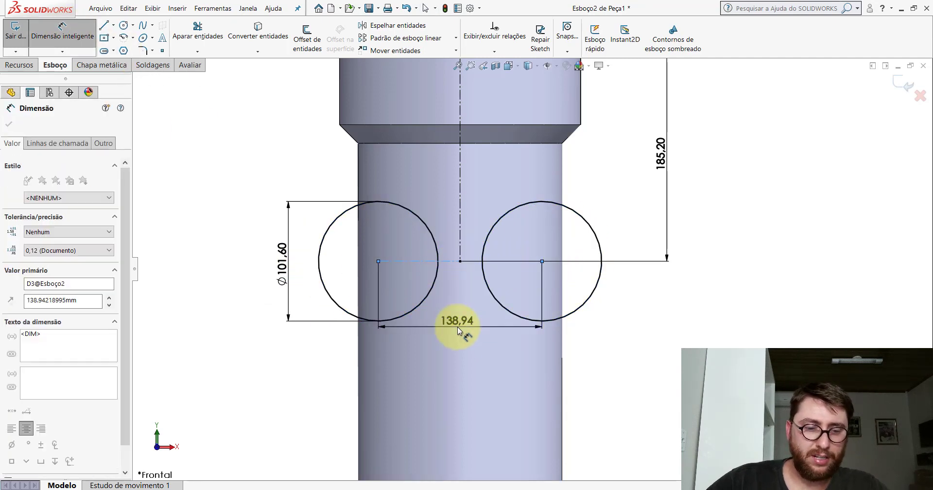
text(150)
key(Return)
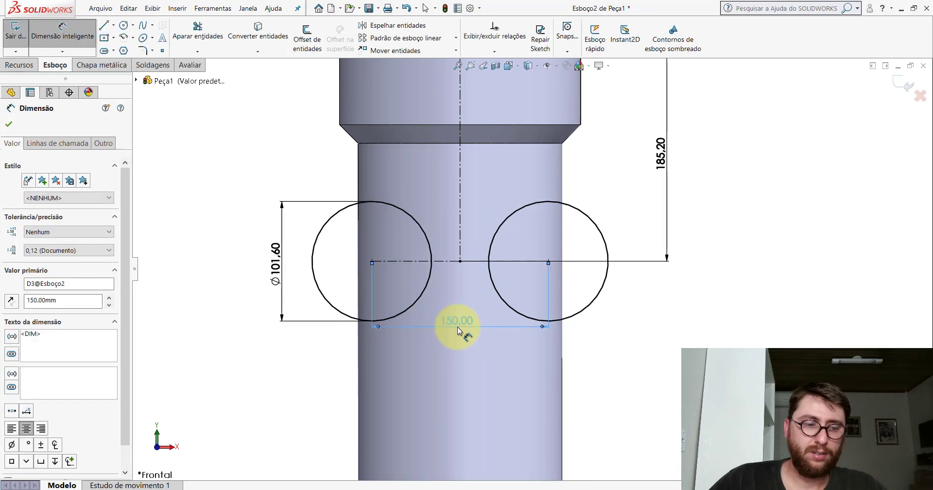
scroll(531, 268, up, 3)
key(Escape)
scroll(531, 269, down, 2)
middle_drag(547, 267, 511, 298)
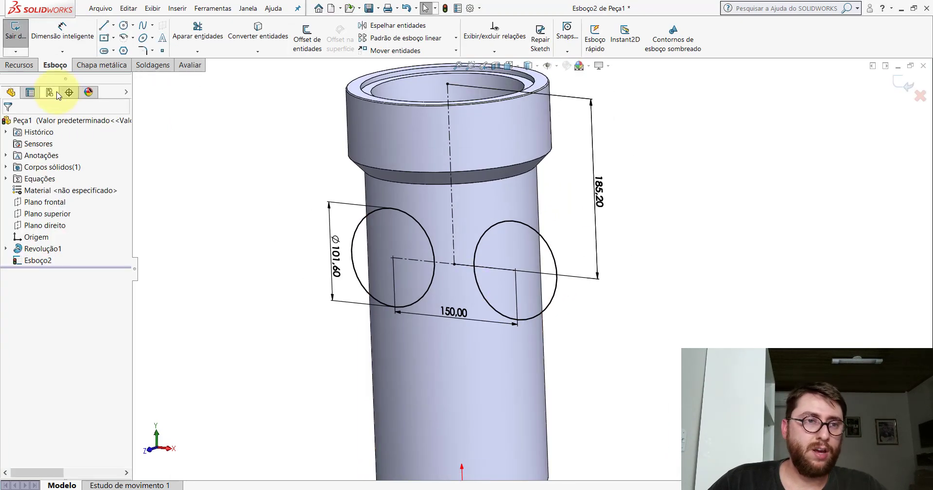
- Extrude-cut the two circles Through All in both directions to make the side holes
click(23, 68)
click(202, 38)
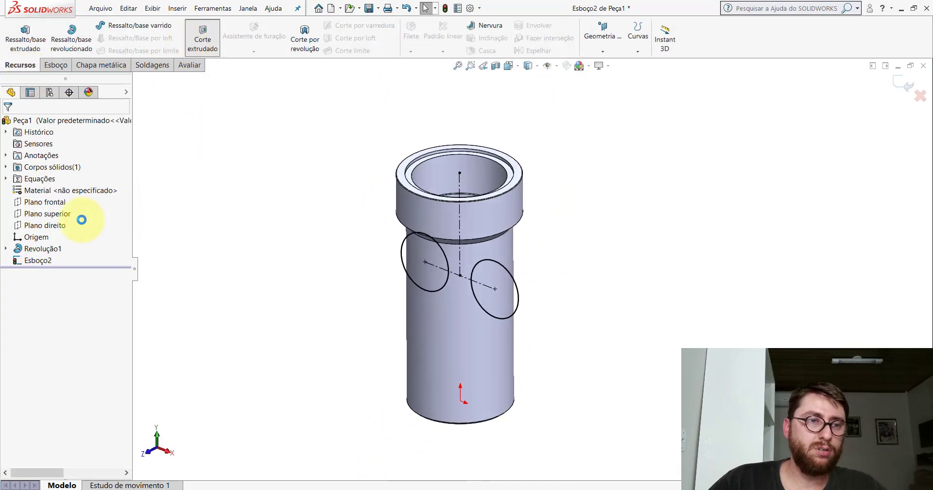
click(68, 191)
click(48, 214)
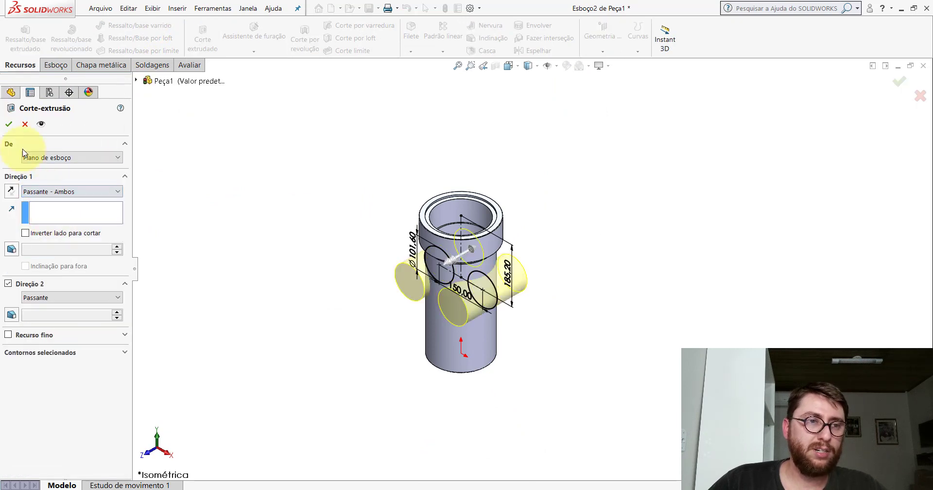
click(6, 124)
- Inspect the cutouts, return to the Isometric view, and switch to the reference part
mouse_move(485, 161)
middle_down()
mouse_move(475, 230)
mouse_move(564, 190)
mouse_move(491, 194)
mouse_move(491, 66)
middle_up()
scroll(474, 230, down, 3)
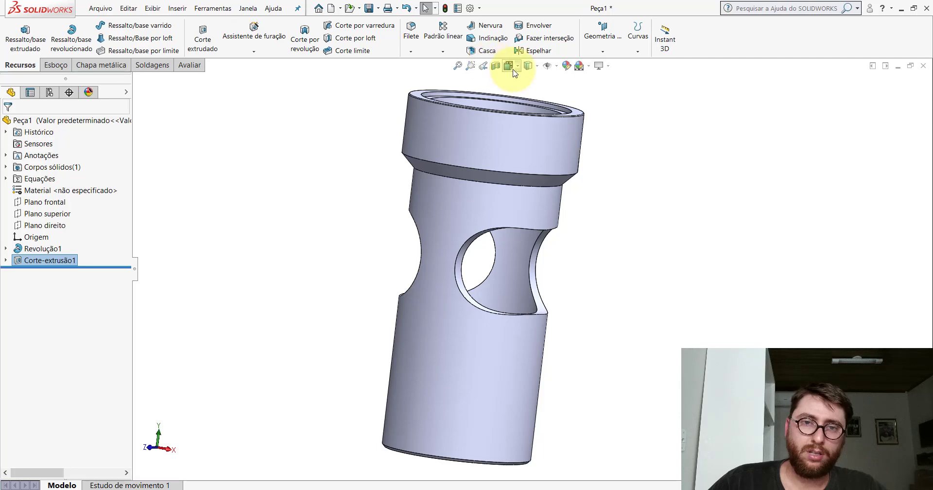
click(510, 67)
click(564, 94)
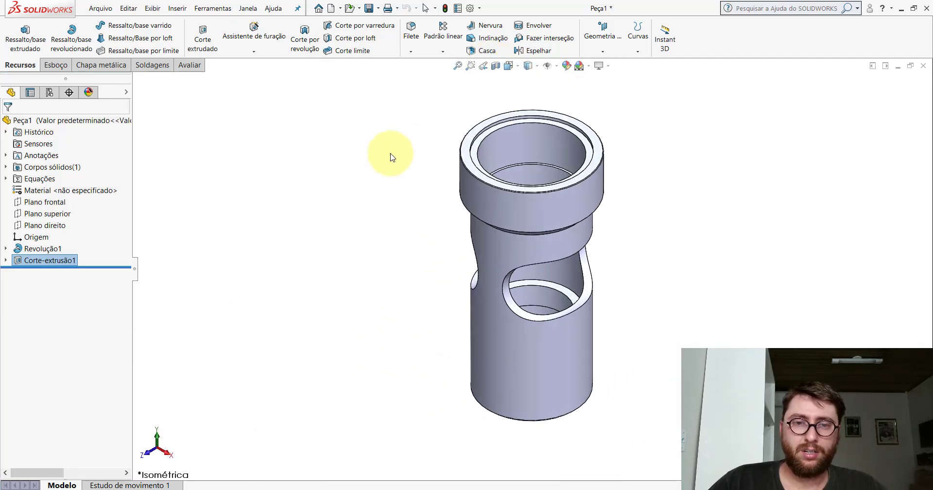
click(428, 452)
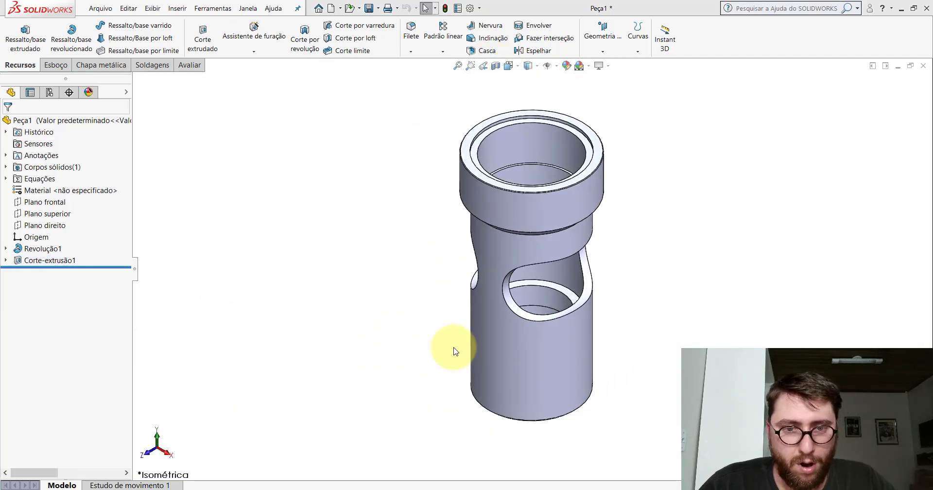
- Measure the small side hole's diameter on the reference part
mouse_move(537, 198)
middle_down()
mouse_move(358, 312)
mouse_move(385, 296)
mouse_move(512, 154)
mouse_move(465, 364)
mouse_move(586, 226)
mouse_move(517, 308)
mouse_move(538, 167)
mouse_move(754, 144)
mouse_move(541, 140)
mouse_move(450, 125)
mouse_move(465, 163)
middle_up()
scroll(442, 189, down, 5)
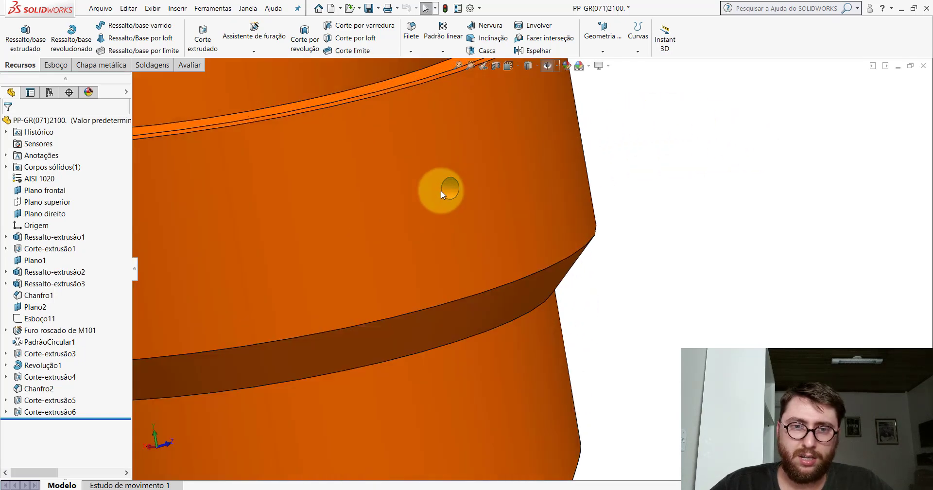
scroll(452, 189, down, 2)
click(454, 190)
click(189, 65)
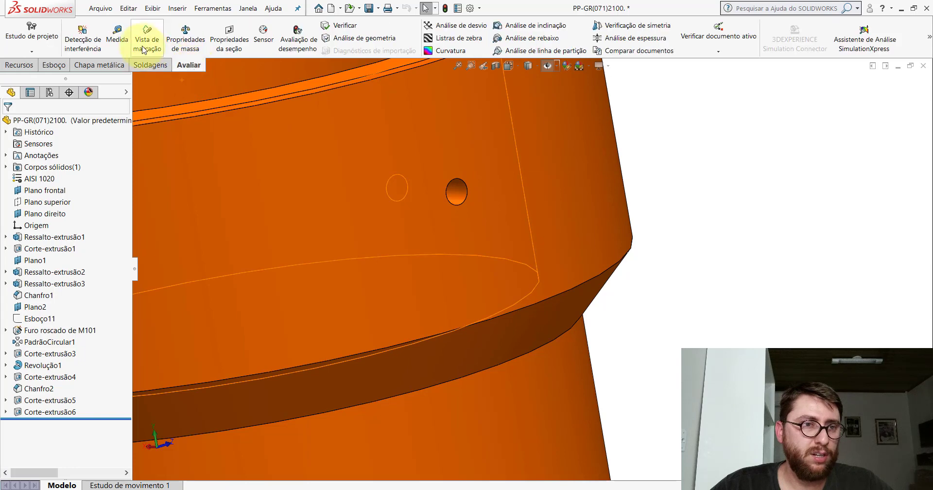
click(117, 37)
click(456, 197)
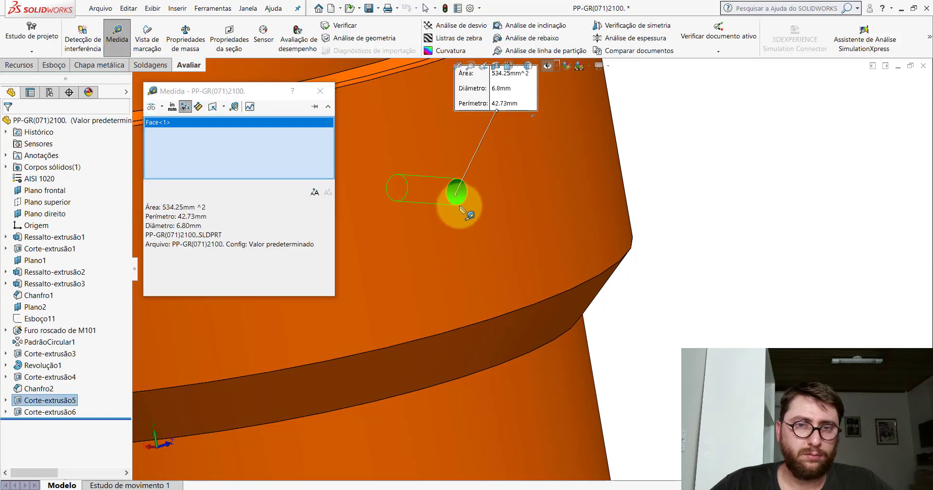
scroll(461, 209, up, 1)
scroll(493, 223, up, 4)
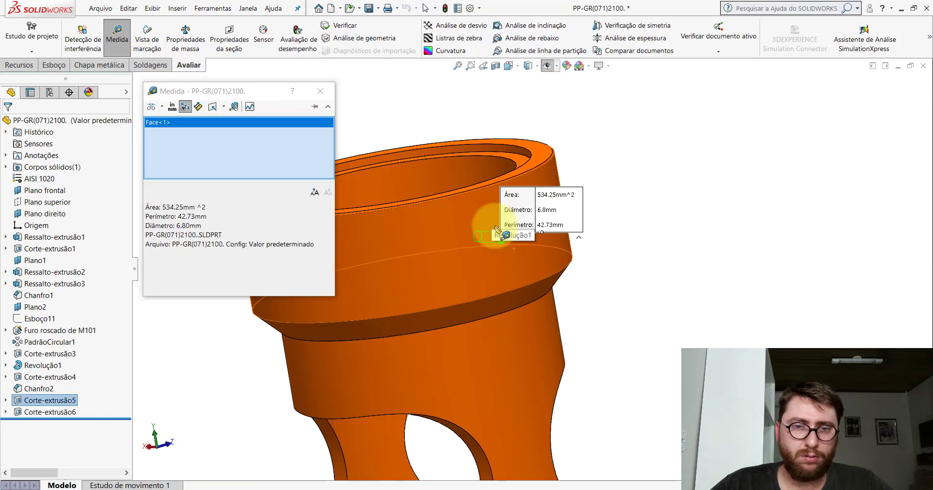
scroll(523, 241, down, 3)
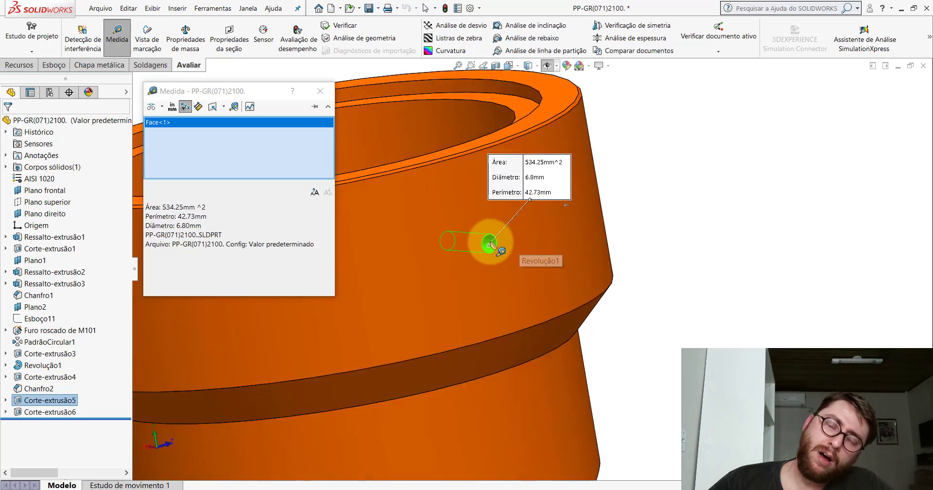
key(Escape)
scroll(523, 254, up, 5)
scroll(515, 260, down, 4)
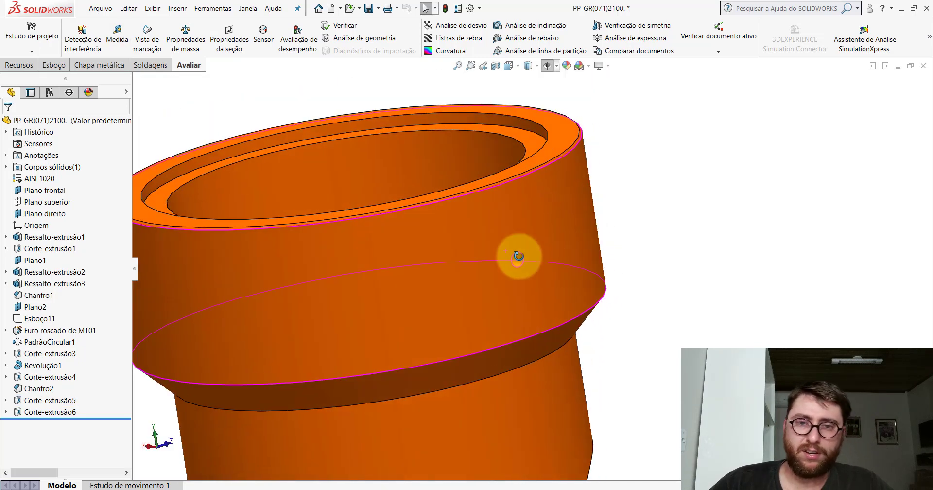
- Reorient the reference part to an isometric view
mouse_move(517, 254)
middle_down()
mouse_move(574, 288)
mouse_move(536, 271)
middle_up()
key(ctrl+1)
middle_drag(481, 218, 521, 288)
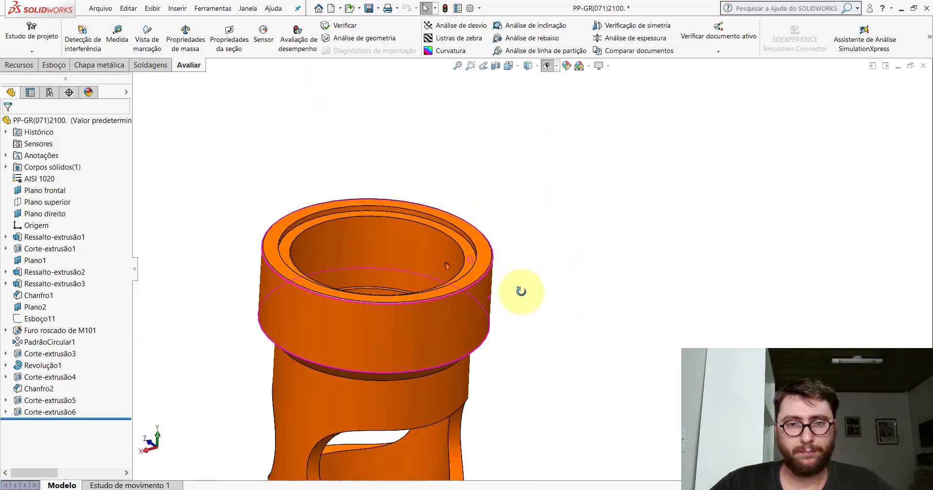
key(space)
click(413, 300)
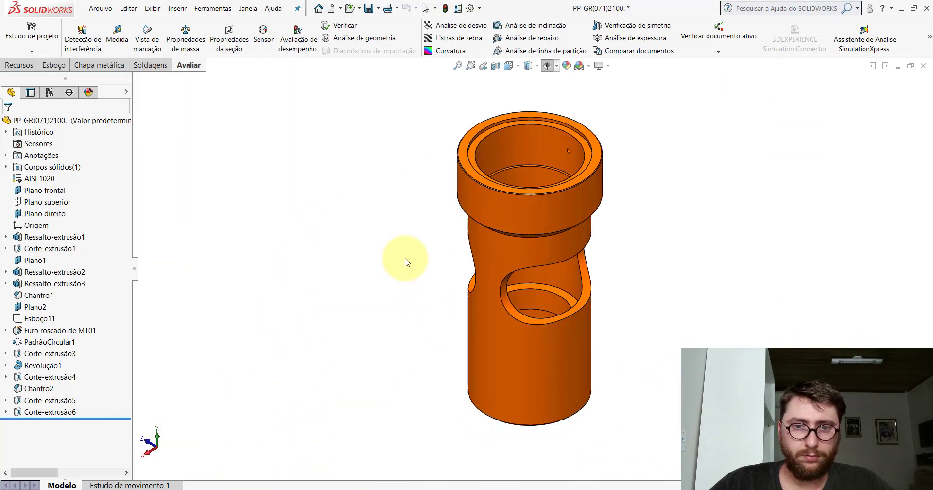
- Measure the hole's centre-to-centre distance from the top face, reading 35 mm
click(117, 34)
scroll(583, 183, down, 3)
scroll(578, 221, down, 3)
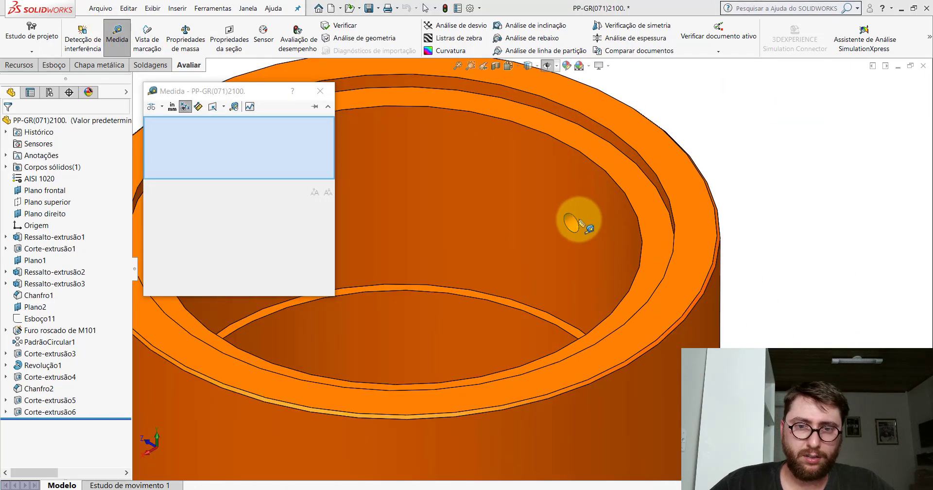
click(572, 225)
scroll(563, 204, up, 4)
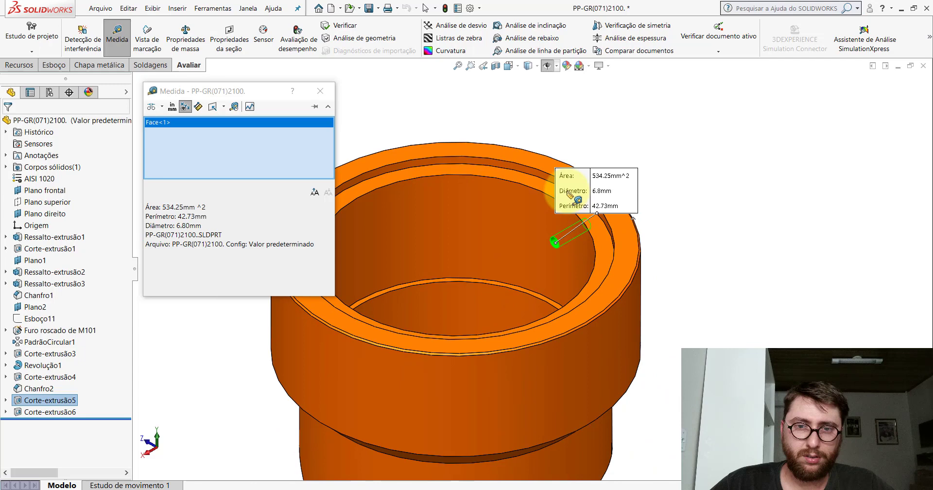
click(554, 167)
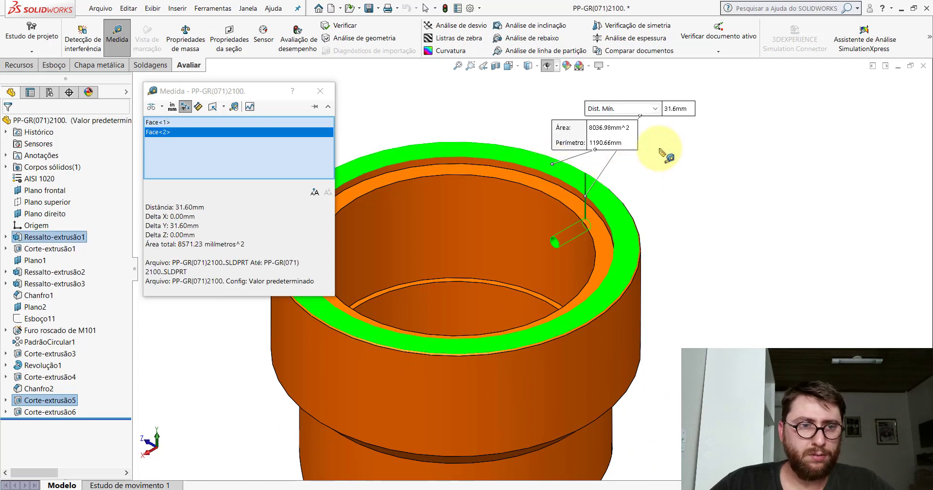
click(161, 106)
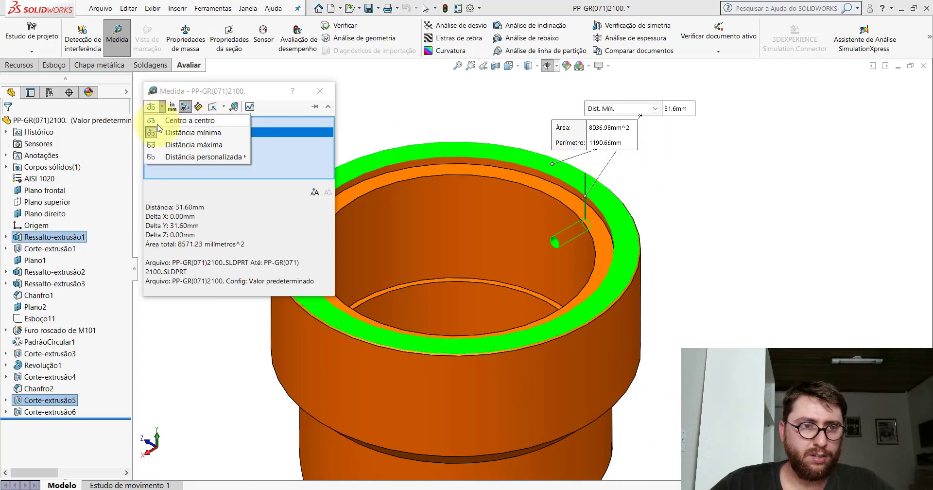
click(156, 122)
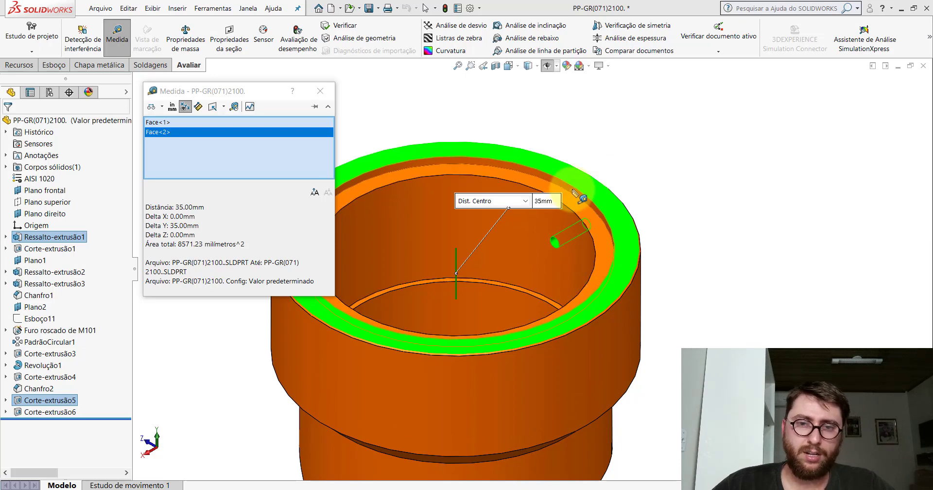
key(Escape)
- Switch back to the Peça1 working part
scroll(535, 272, up, 3)
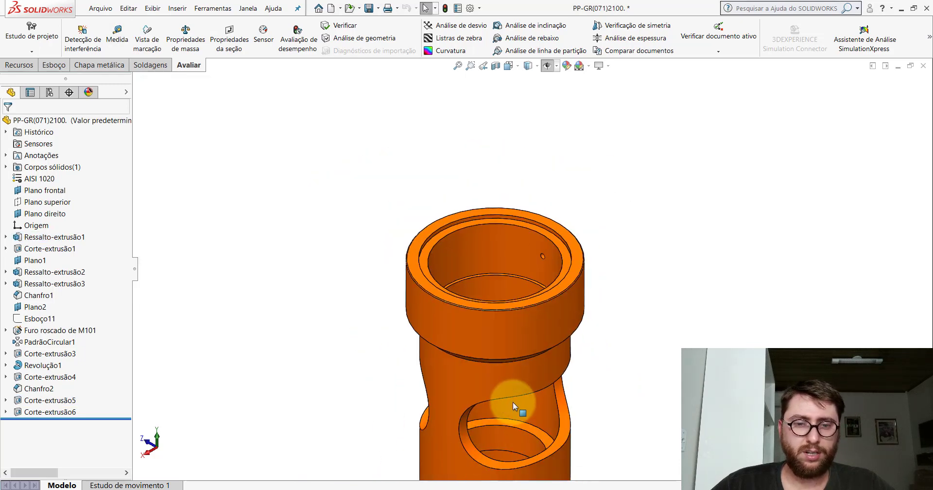
scroll(512, 401, up, 5)
scroll(535, 413, down, 1)
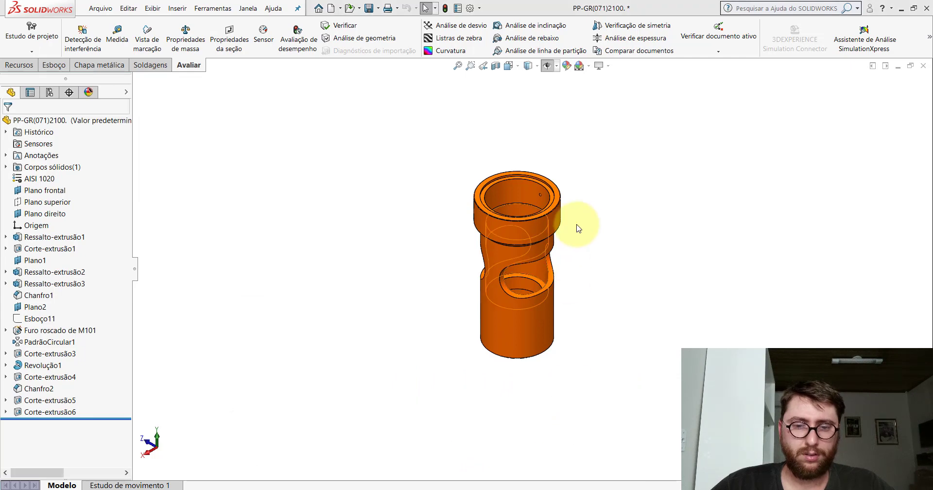
key(ctrl+Tab)
scroll(680, 209, up, 3)
scroll(572, 204, down, 3)
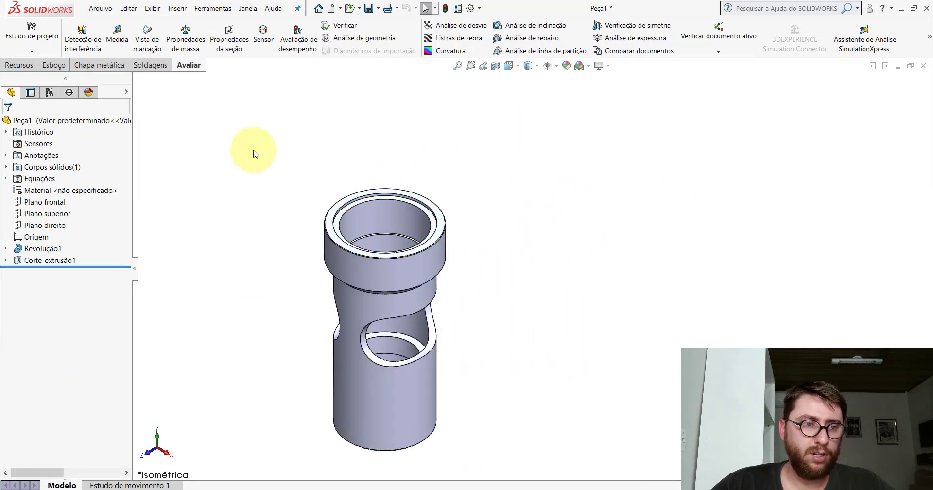
- Start a Front Plane sketch and draw a vertical centerline down from the top edge
click(33, 204)
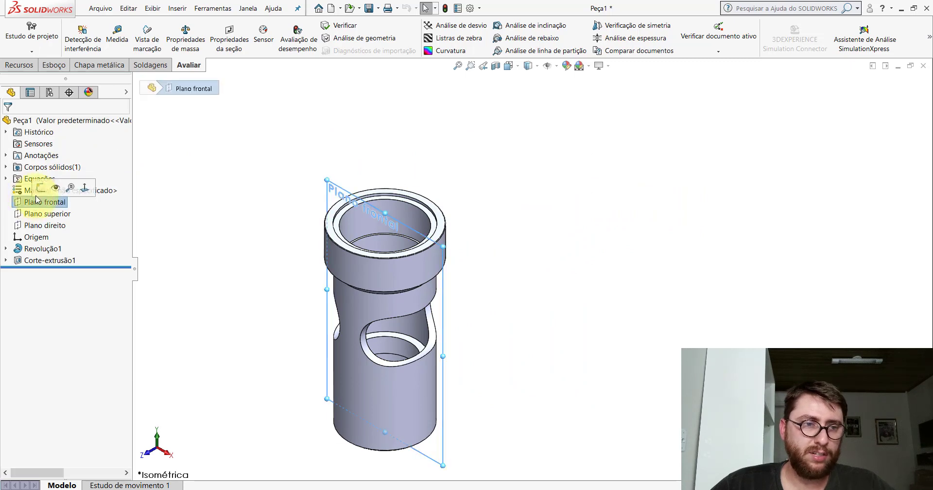
click(41, 189)
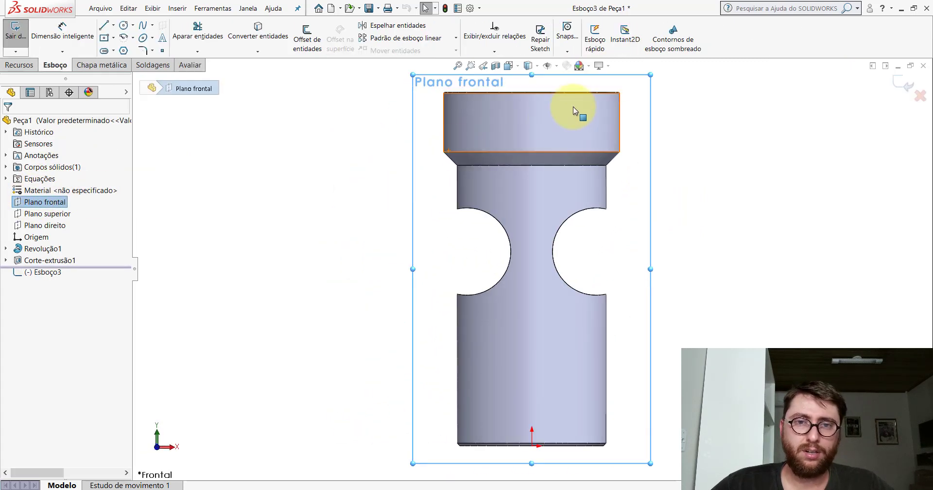
scroll(573, 108, down, 3)
click(115, 25)
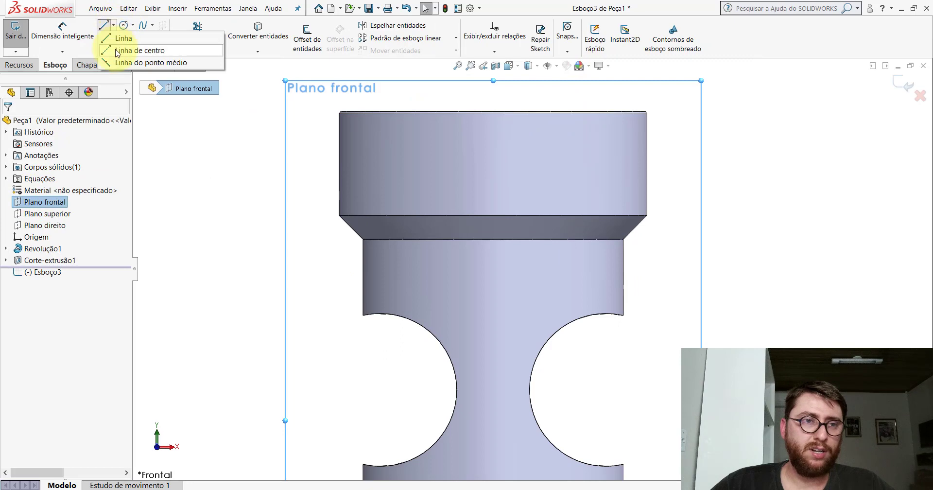
click(116, 51)
scroll(505, 119, down, 3)
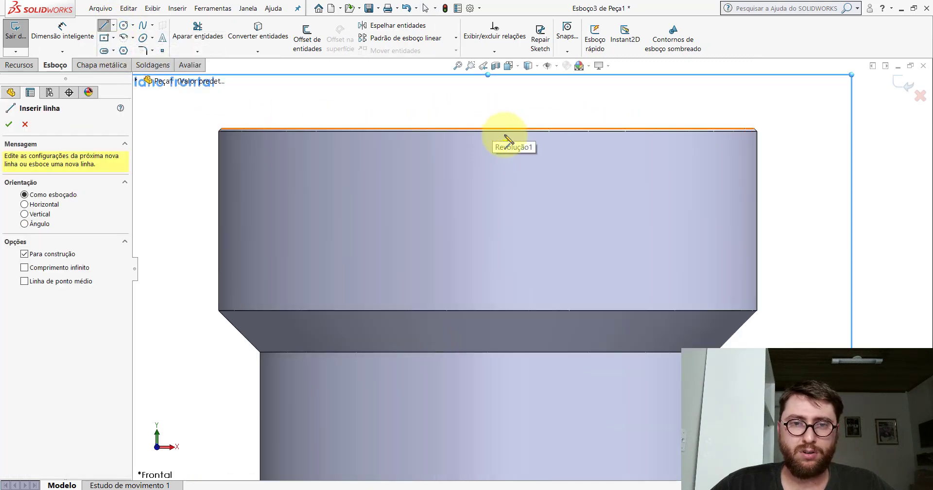
scroll(505, 135, down, 3)
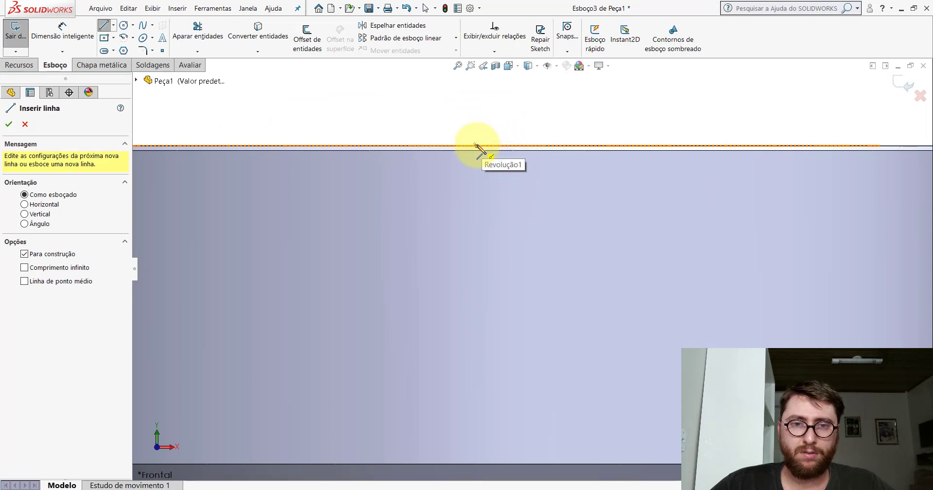
click(476, 146)
scroll(544, 243, up, 5)
click(501, 315)
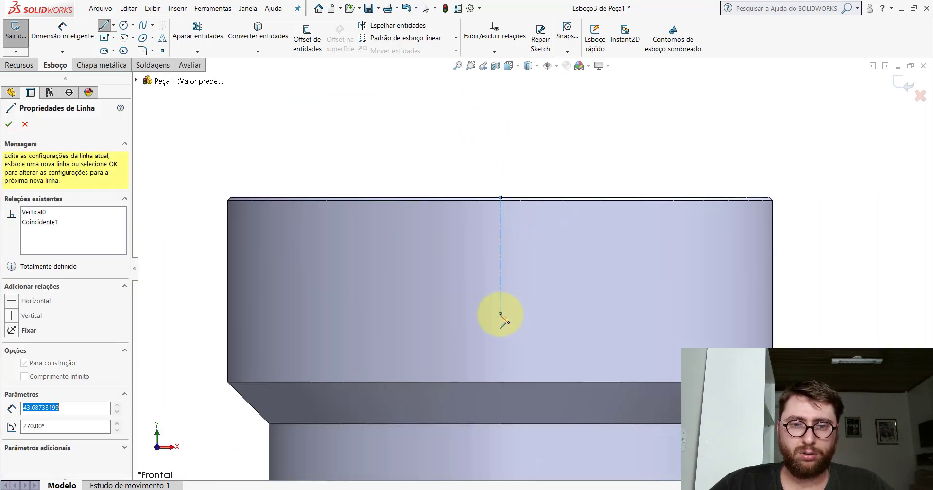
click(500, 313)
key(Escape)
- Dimension the centerline to 35 mm long
click(63, 30)
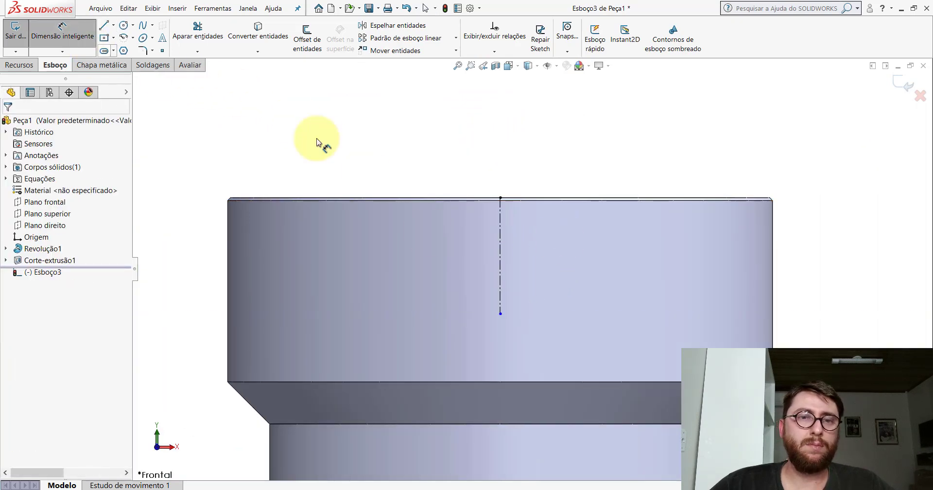
click(501, 248)
click(567, 249)
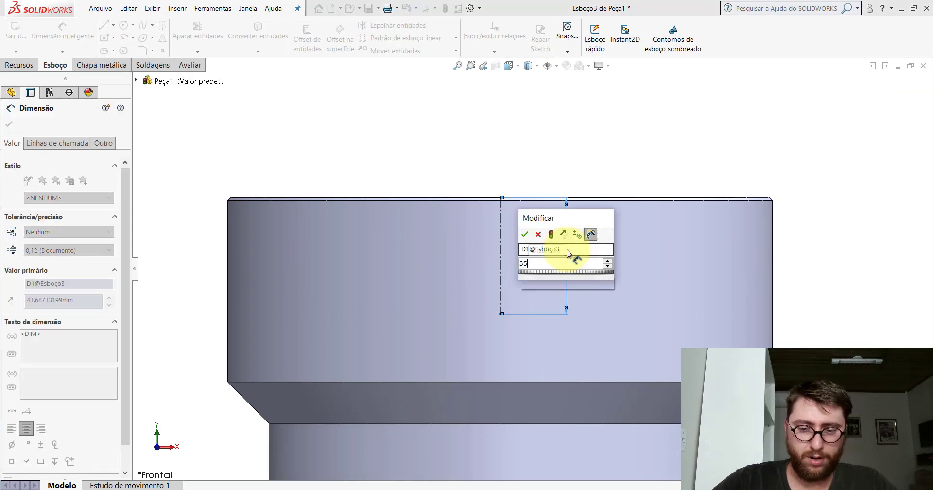
text(35)
key(Return)
- Add a circle at the centerline's lower end and dimension it Ø6.8
click(124, 25)
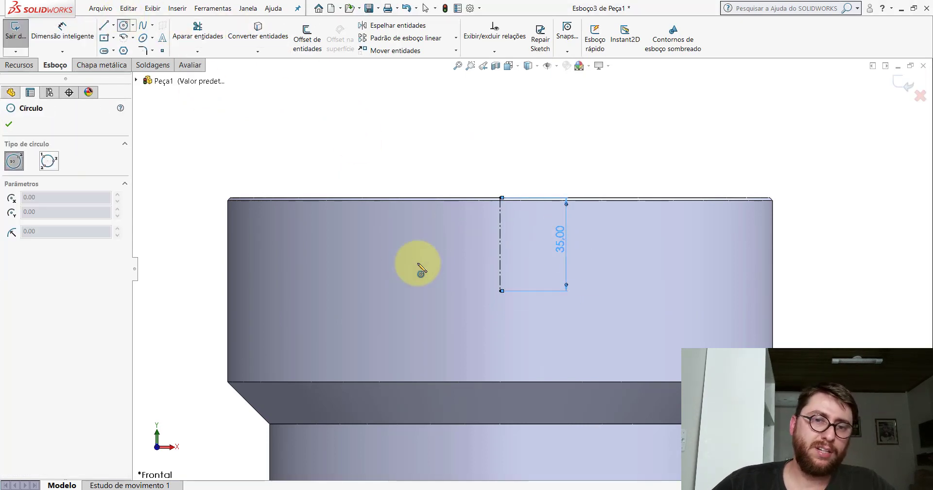
click(500, 290)
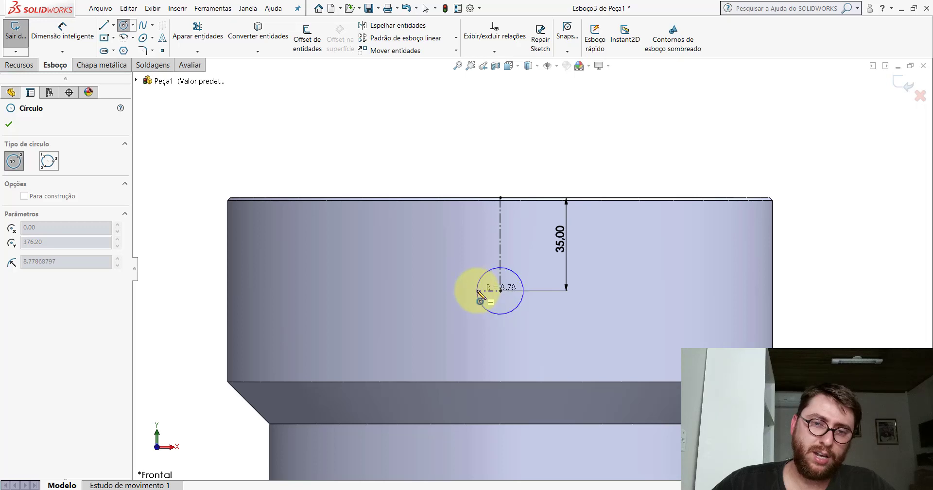
click(478, 291)
key(Escape)
click(63, 31)
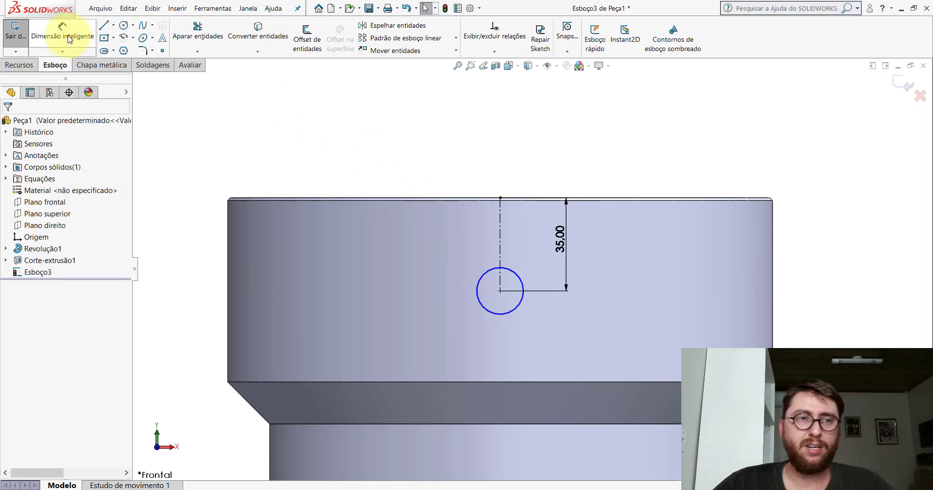
click(516, 273)
click(416, 288)
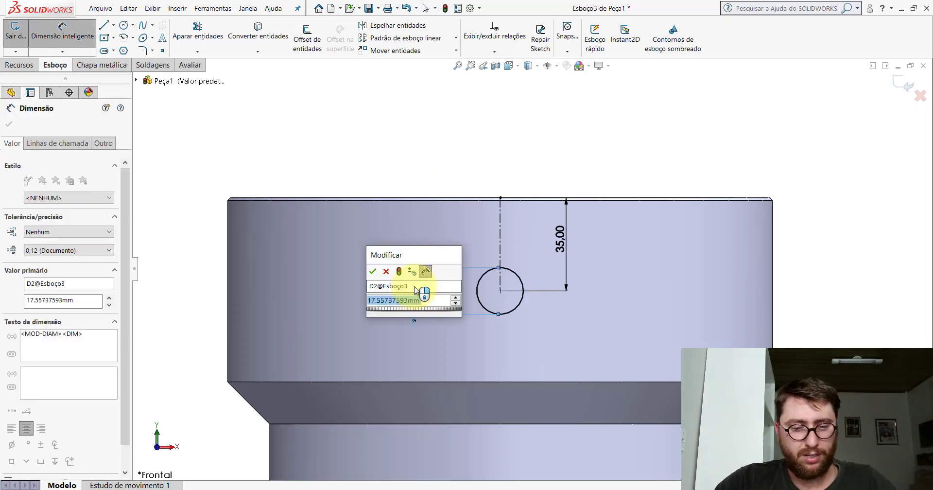
text(6,8)
key(Return)
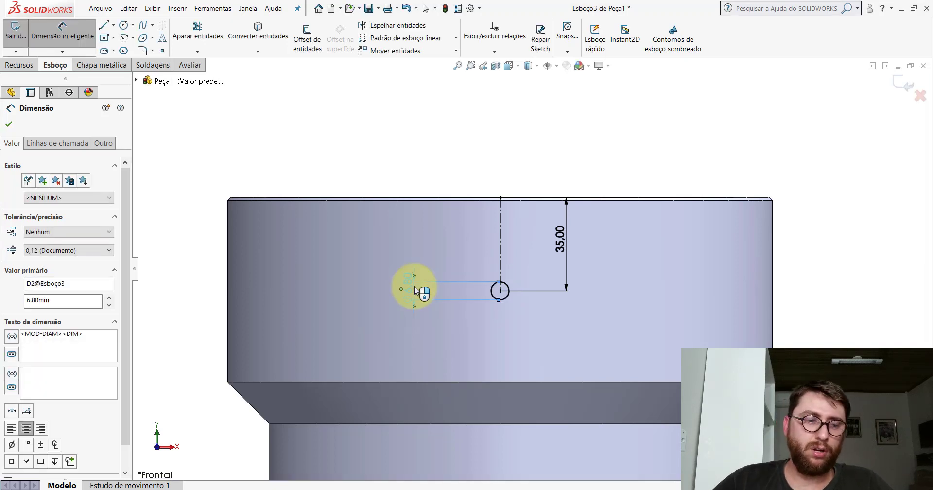
scroll(414, 287, down, 5)
key(Escape)
middle_drag(543, 307, 642, 246)
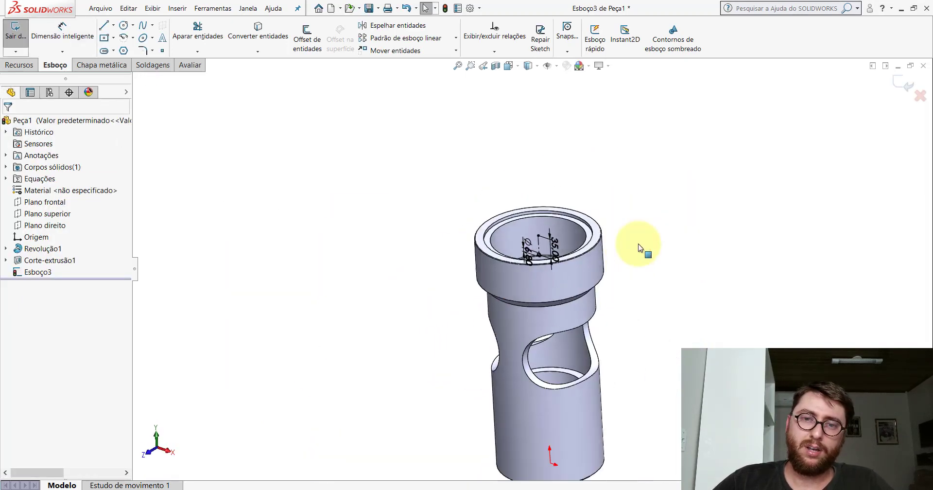
scroll(641, 246, up, 3)
- Extrude-cut the Ø6.80 circle Through All, creating Corte-extrusão2's small collar hole
click(20, 64)
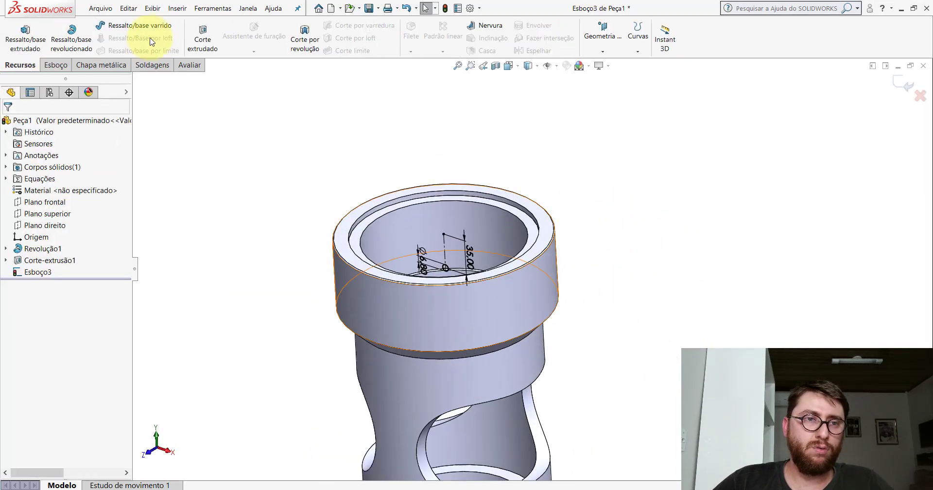
click(203, 35)
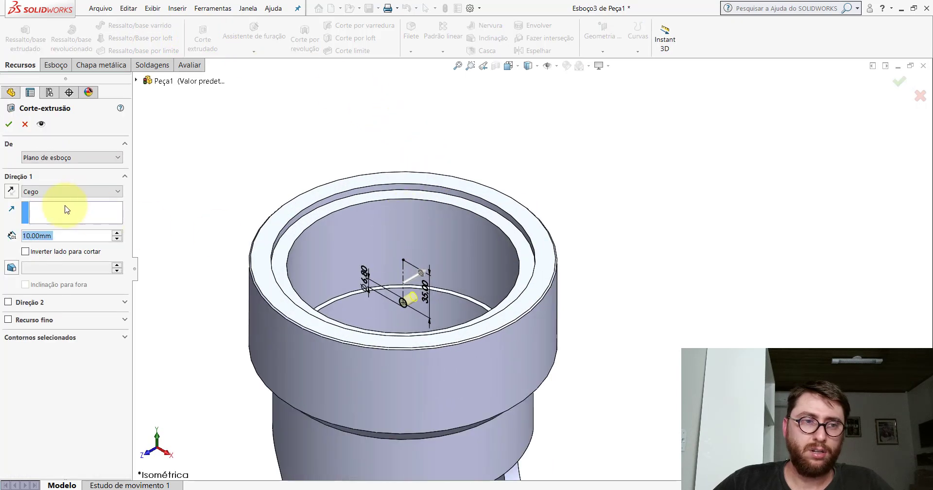
click(43, 193)
click(32, 206)
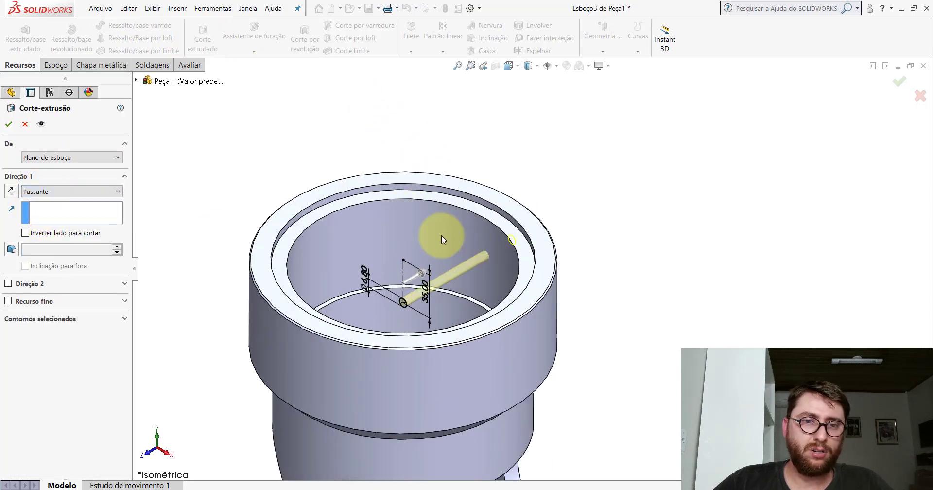
right_click(514, 187)
mouse_move(552, 260)
middle_down()
mouse_move(365, 307)
mouse_move(540, 239)
mouse_move(515, 122)
middle_up()
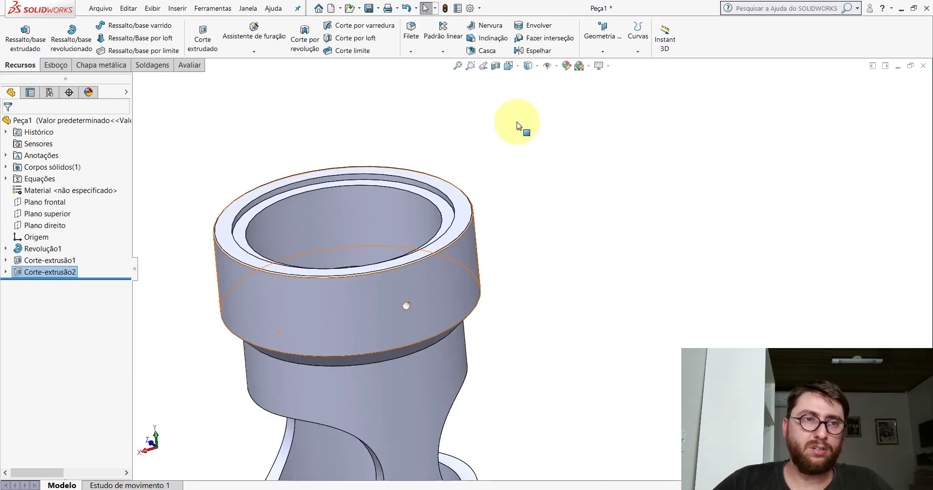
click(153, 9)
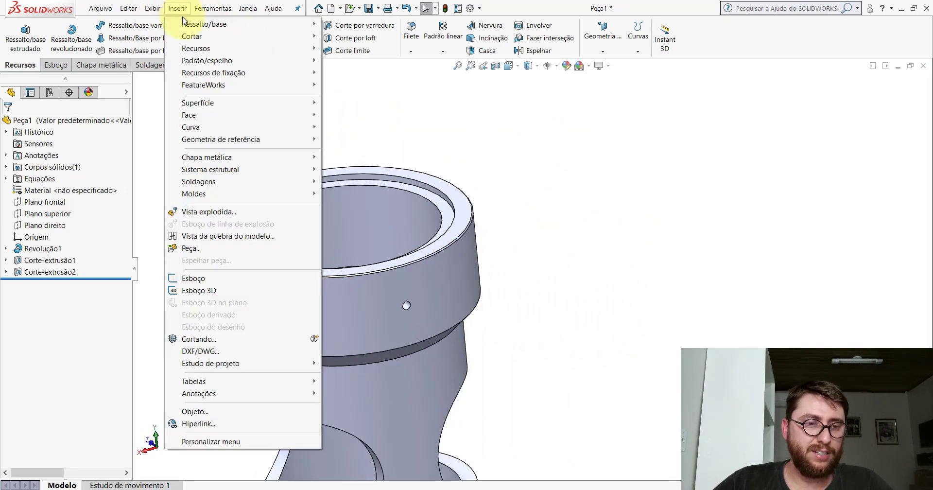
mouse_move(199, 394)
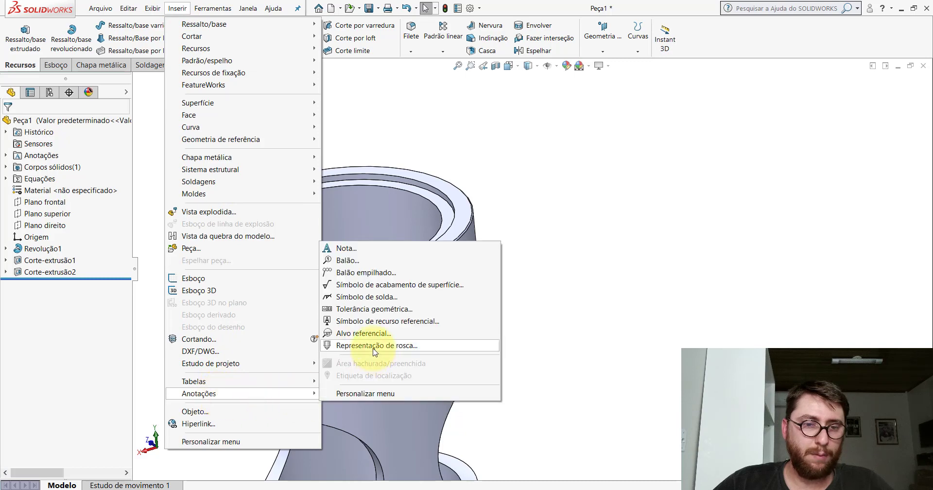
- Add an M8 cosmetic thread to the hole's circular edge
click(374, 347)
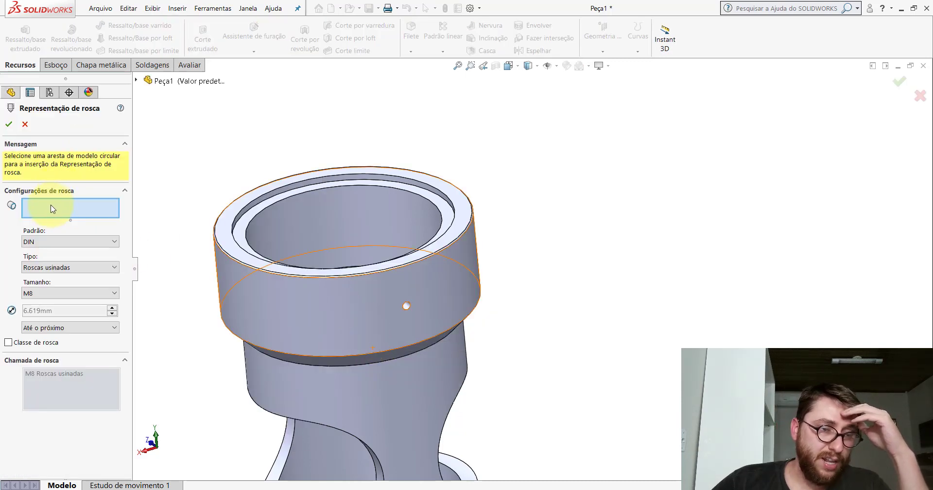
scroll(426, 300, down, 4)
click(396, 305)
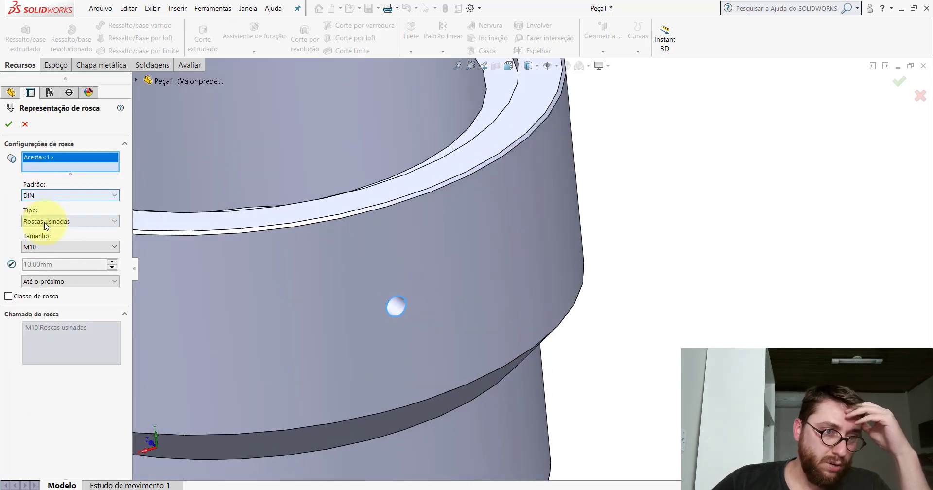
click(41, 248)
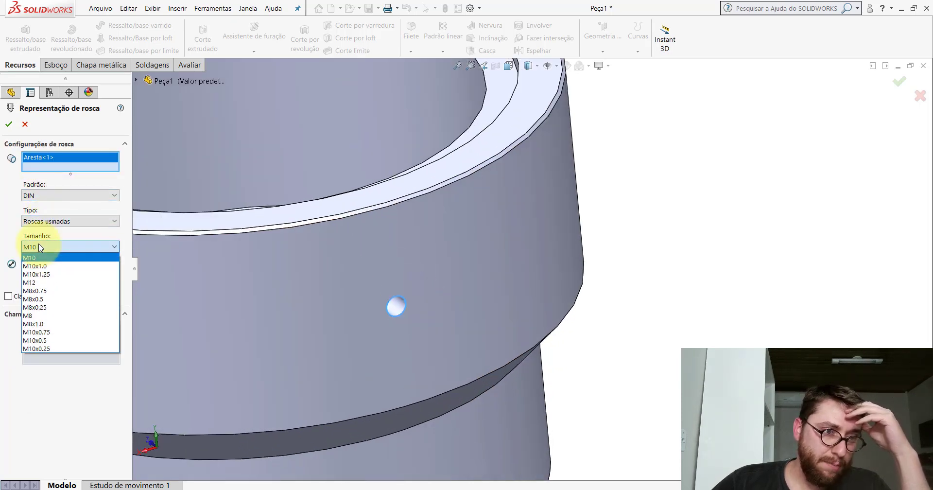
click(35, 316)
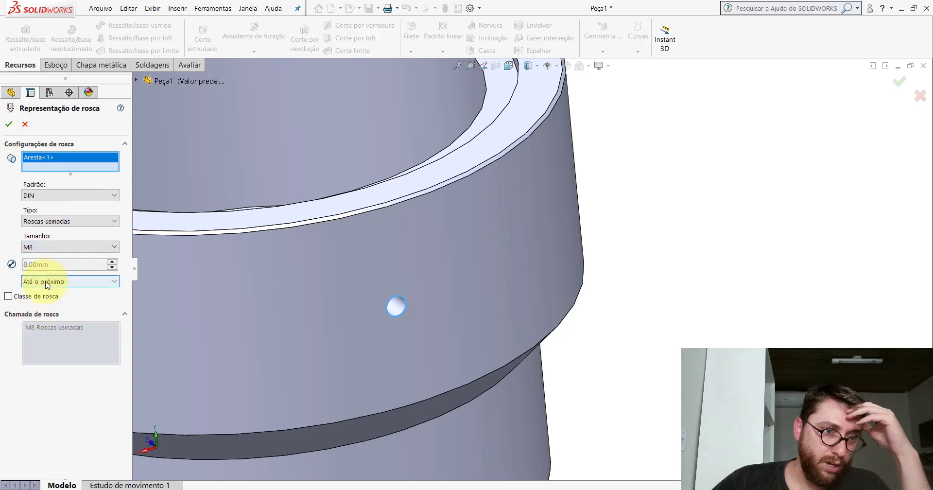
key(Return)
key(f)
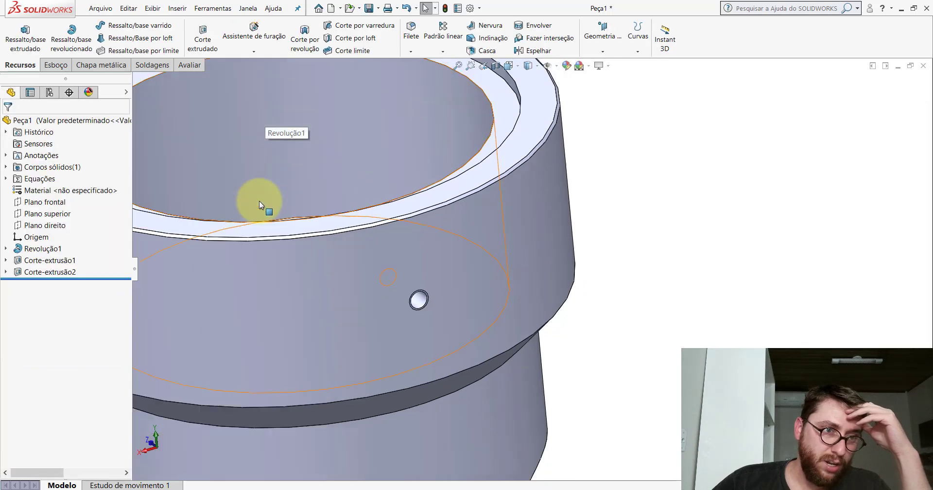
- Check the Anotações display properties, then orbit Peça1 and set it to isometric view
right_click(48, 158)
click(68, 165)
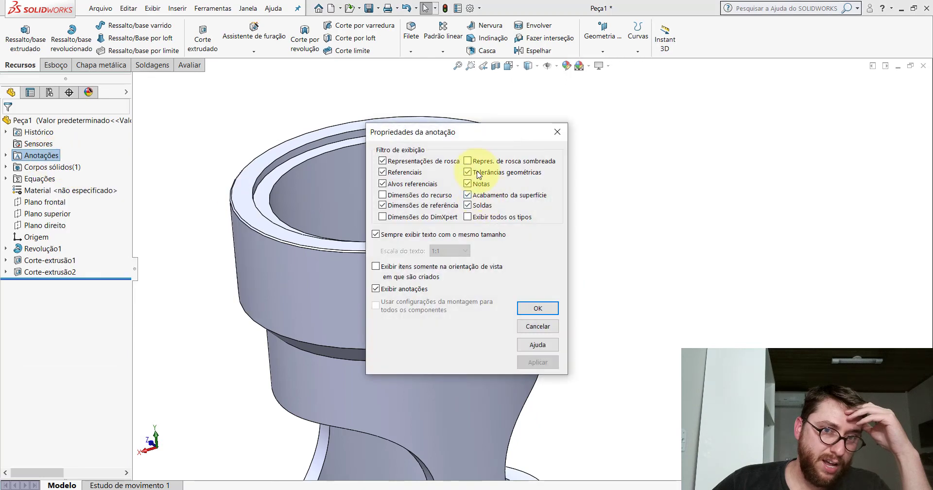
click(532, 313)
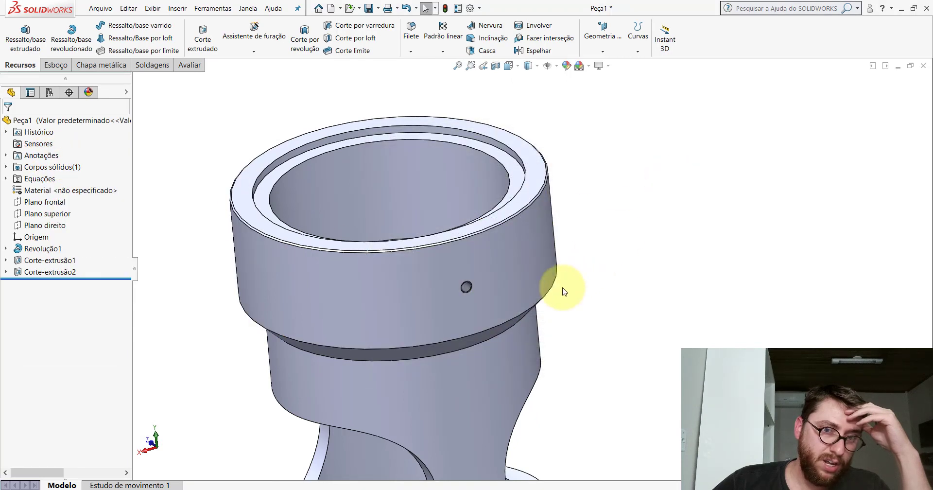
scroll(563, 287, down, 5)
scroll(463, 265, down, 2)
scroll(484, 242, up, 2)
scroll(499, 243, up, 2)
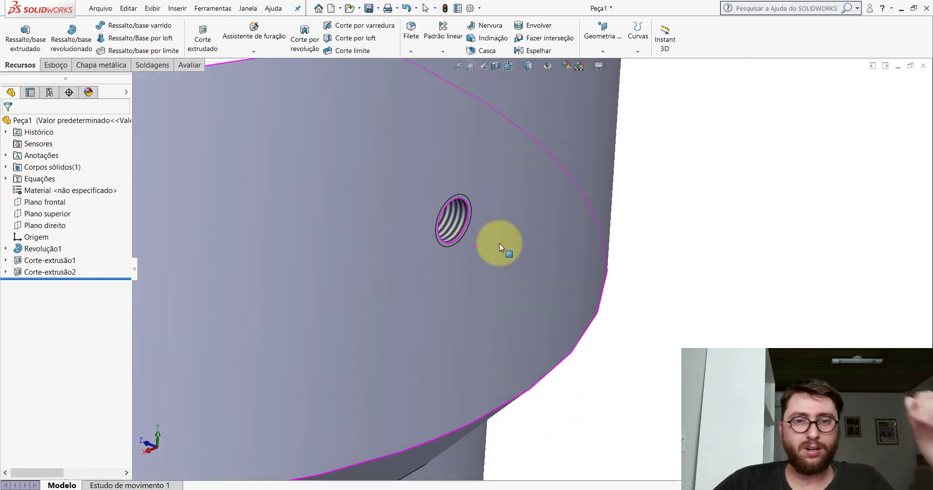
scroll(494, 112, up, 3)
scroll(552, 254, up, 2)
scroll(552, 254, down, 2)
mouse_move(481, 252)
middle_down()
mouse_move(551, 296)
mouse_move(506, 277)
middle_up()
click(508, 66)
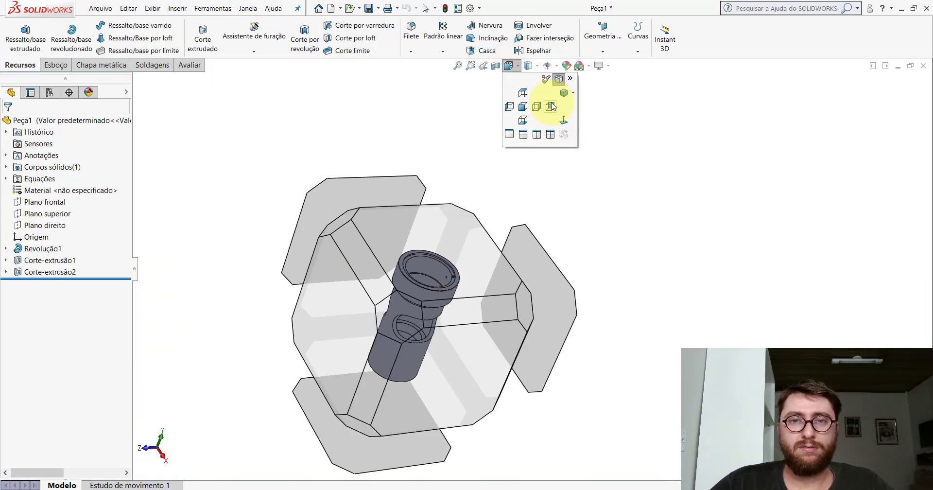
click(564, 94)
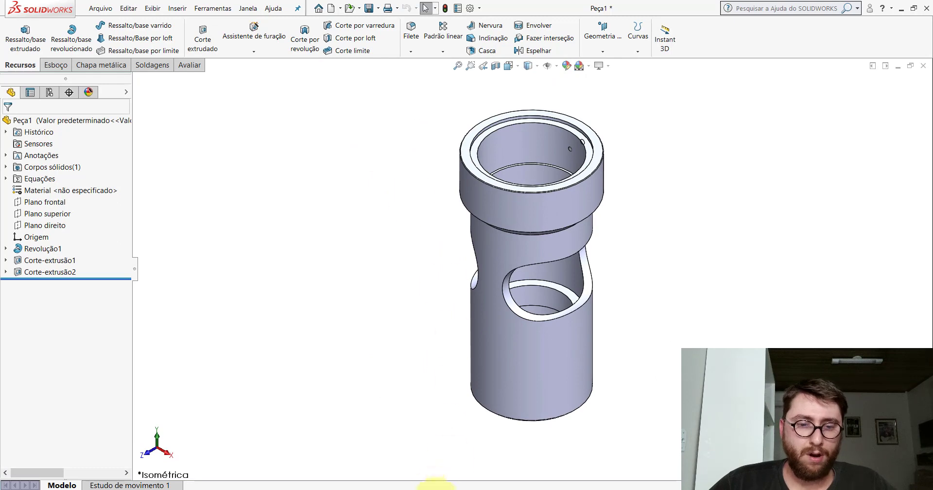
- Bring up reference part PP-GR(071)2100 and rotate it to inspect its side
click(432, 457)
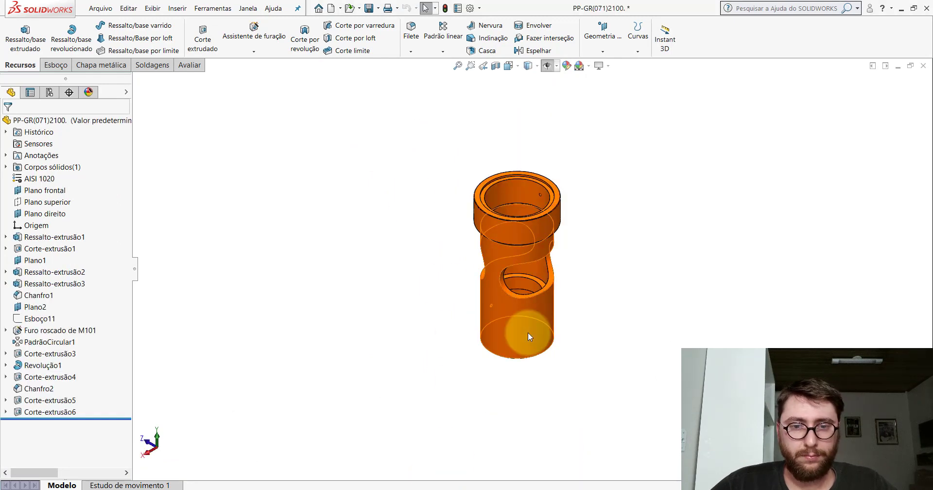
scroll(537, 302, down, 5)
mouse_move(538, 277)
middle_down()
mouse_move(617, 239)
mouse_move(656, 264)
mouse_move(513, 290)
middle_up()
- Measure the reference part's small radial hole, finding a 6.8 mm diameter
click(194, 66)
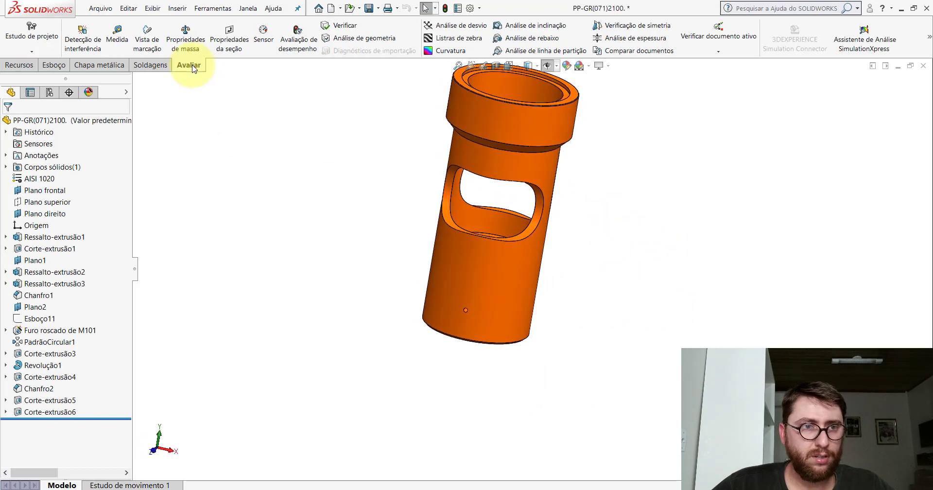
click(110, 34)
scroll(461, 291, down, 5)
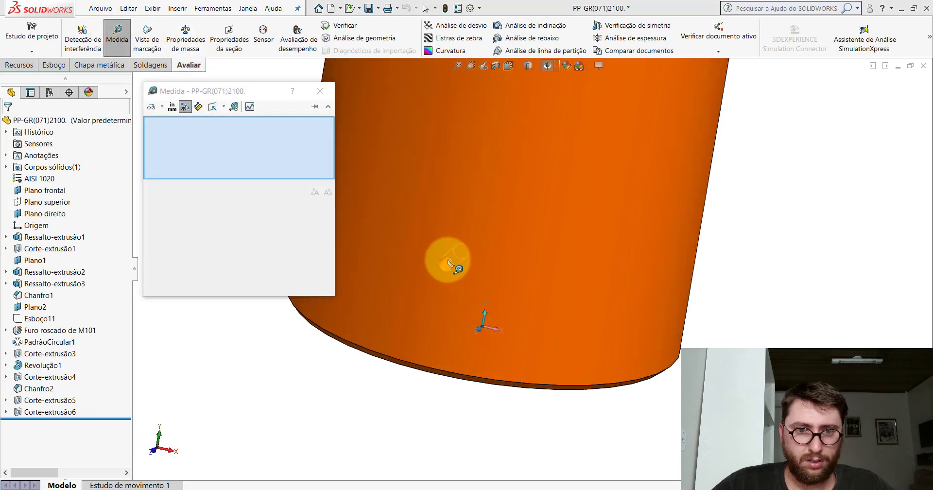
click(448, 262)
scroll(444, 262, up, 3)
scroll(444, 281, up, 2)
click(501, 267)
scroll(505, 284, down, 3)
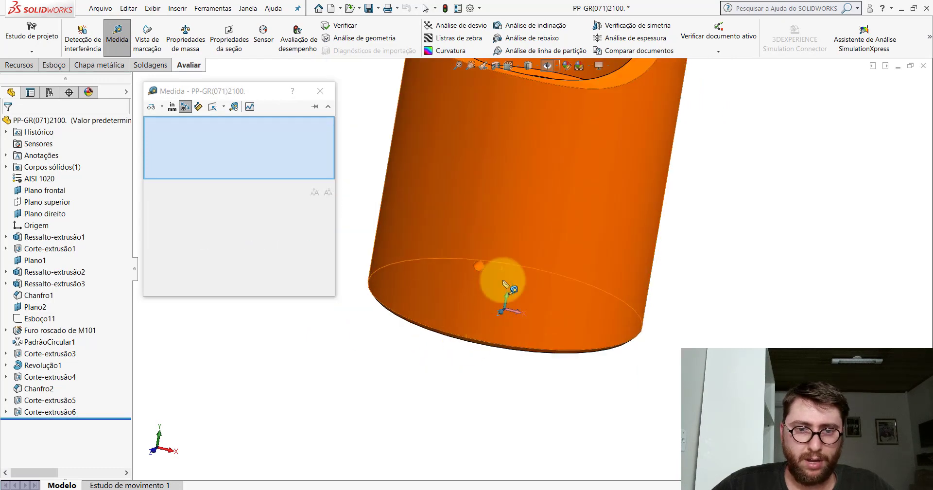
scroll(505, 284, down, 2)
click(463, 249)
- Measure the hole's 50.59 mm height above the bottom face, then return to Peça1
scroll(500, 272, up, 3)
scroll(511, 291, down, 1)
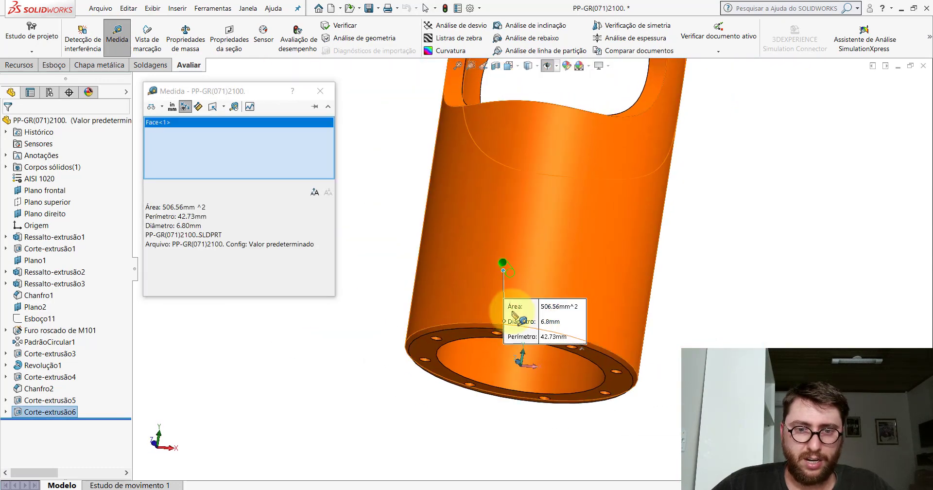
click(481, 342)
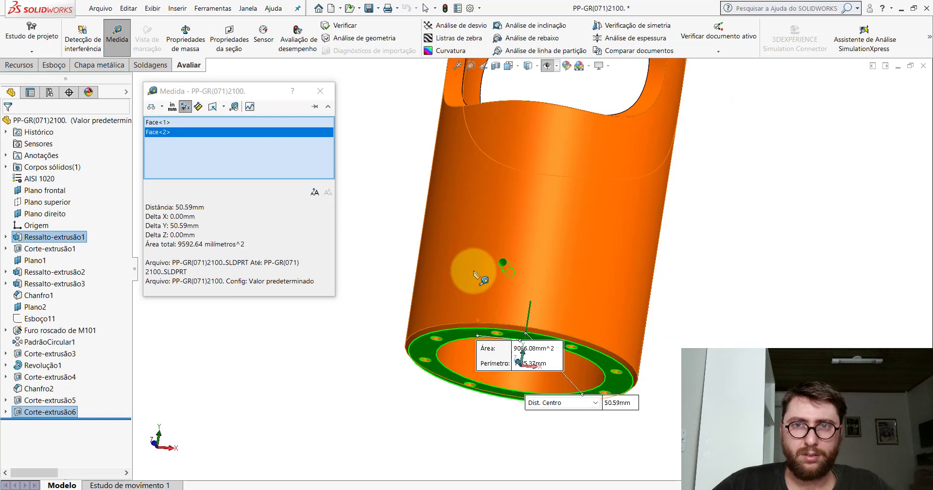
middle_drag(476, 276, 454, 416)
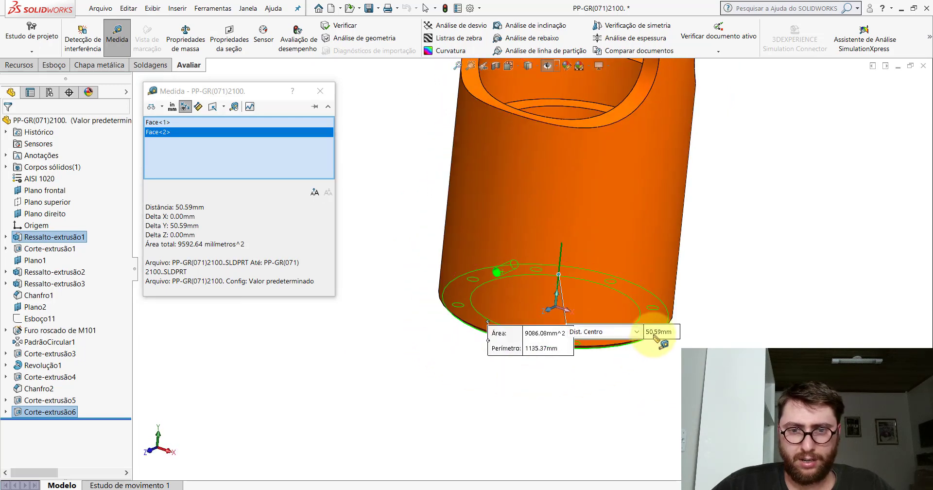
key(Escape)
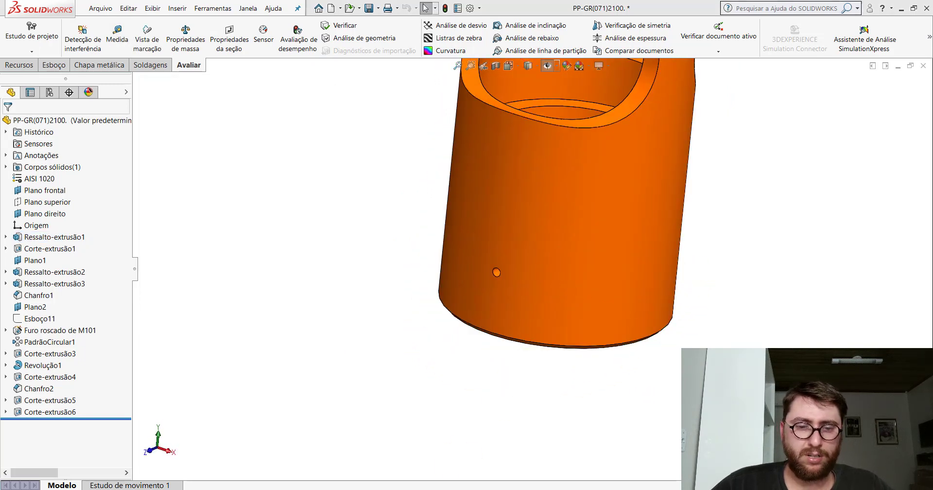
click(545, 453)
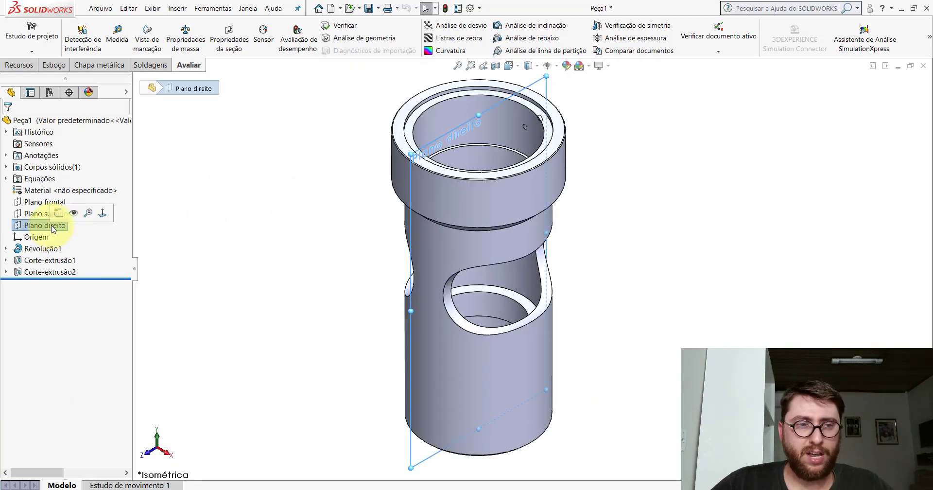
- On Plano direito, sketch a vertical centerline from the origin dimensioned 50.59 long
click(59, 214)
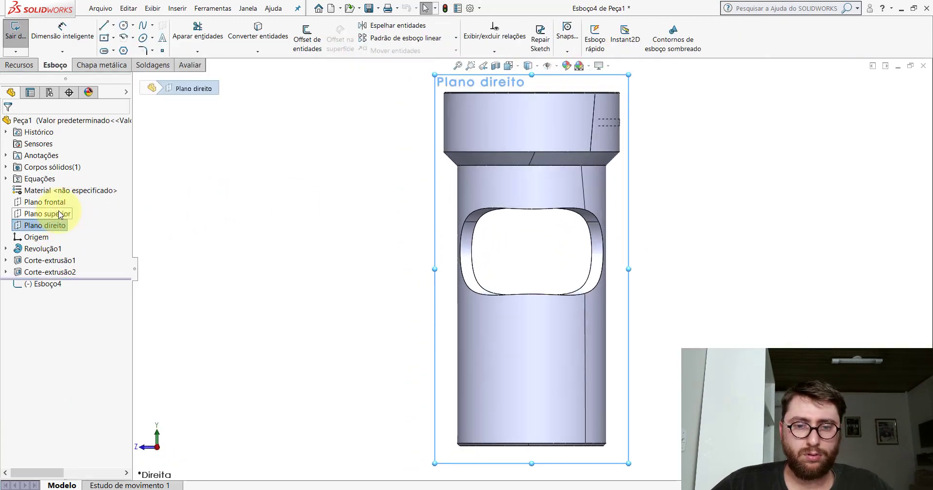
click(114, 29)
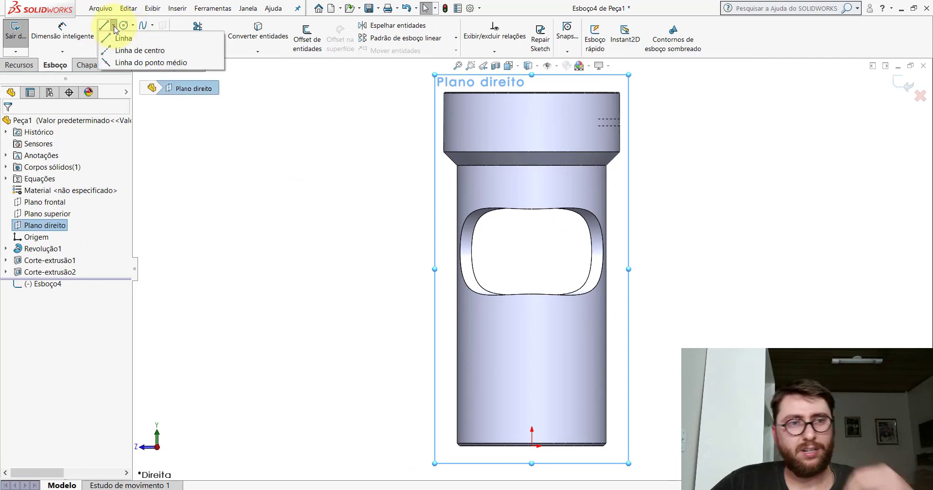
click(128, 51)
scroll(552, 438, down, 3)
scroll(516, 426, down, 4)
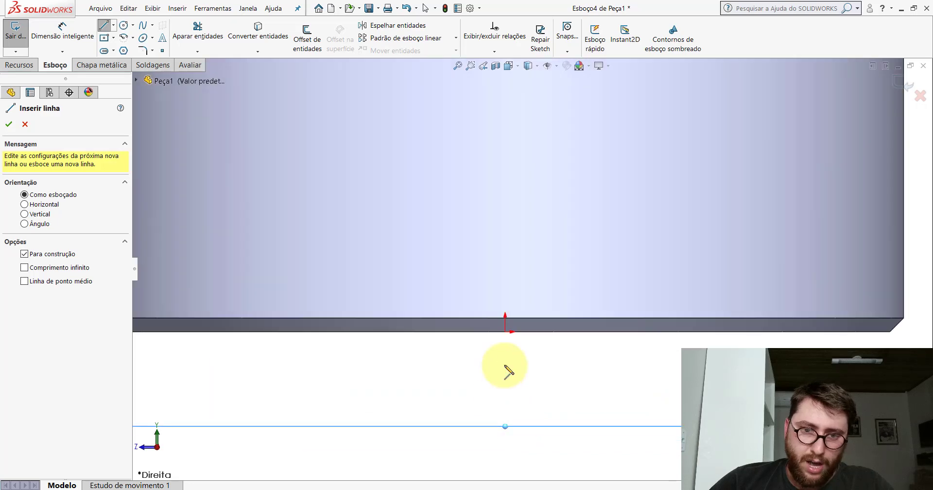
click(505, 332)
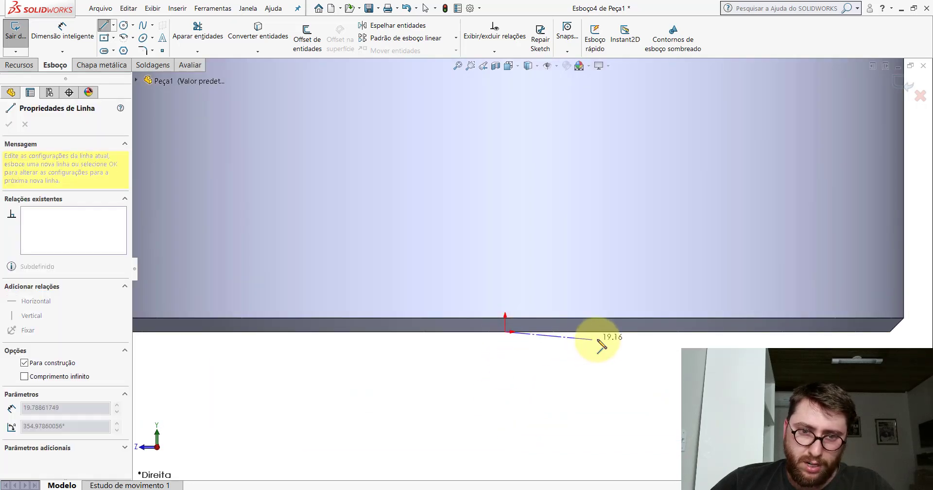
scroll(554, 219, up, 5)
click(522, 170)
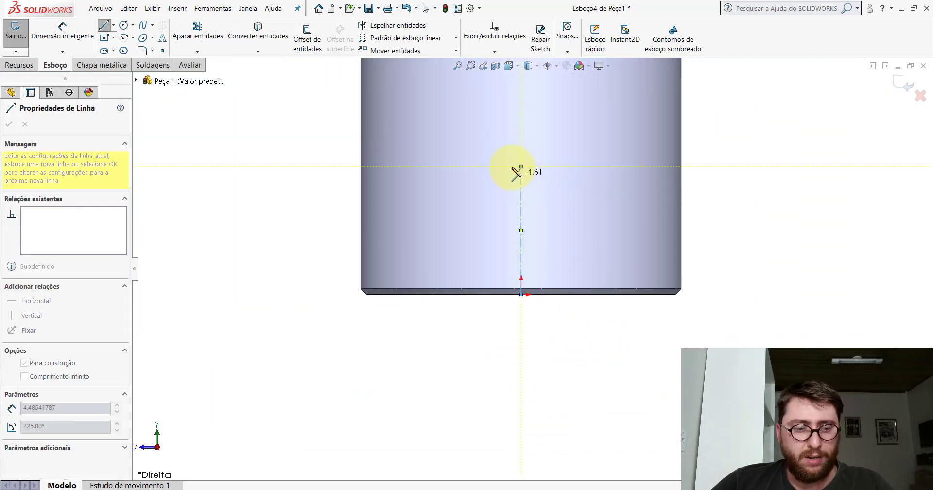
key(Escape)
click(71, 39)
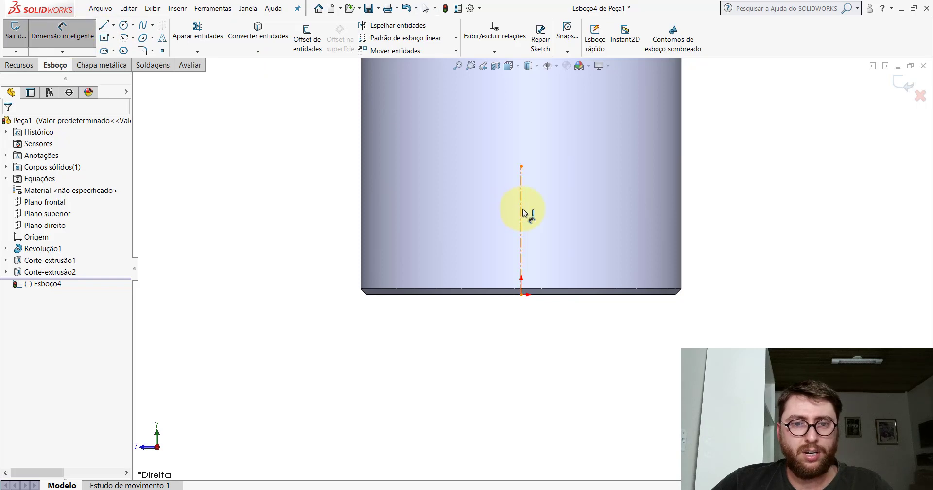
click(523, 213)
click(719, 232)
text(50,59)
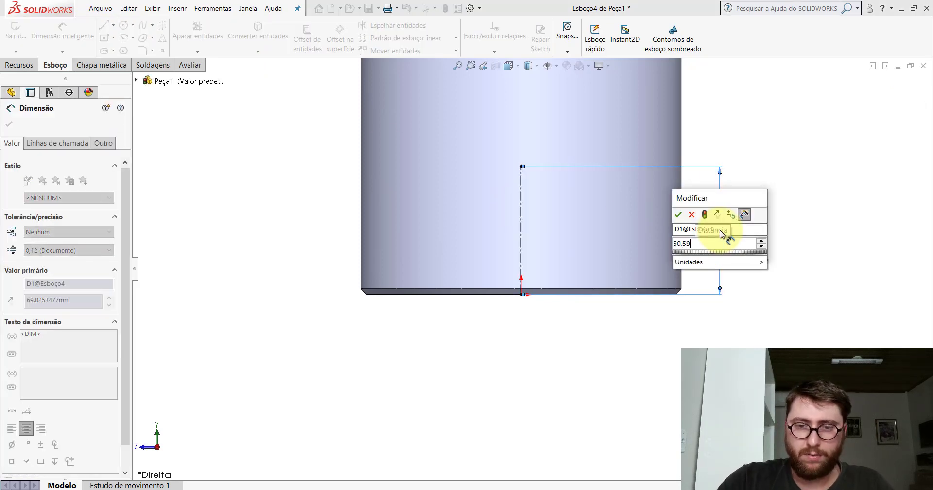
key(Return)
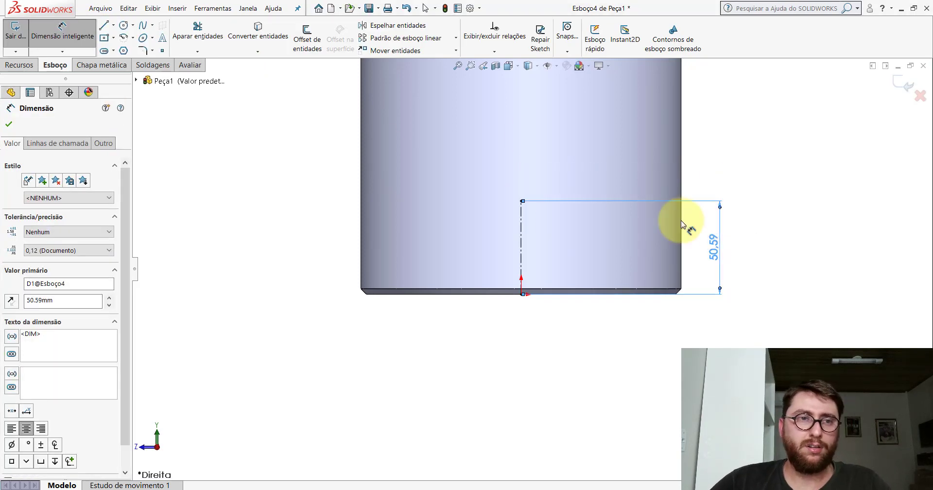
- Add a Ø6.8 circle at the centerline's top end and view it isometrically
click(124, 25)
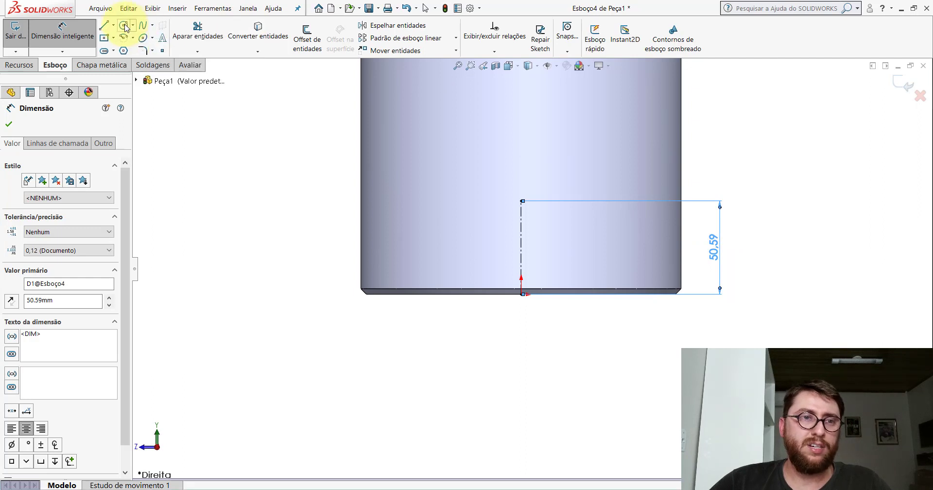
scroll(557, 218, down, 3)
click(478, 198)
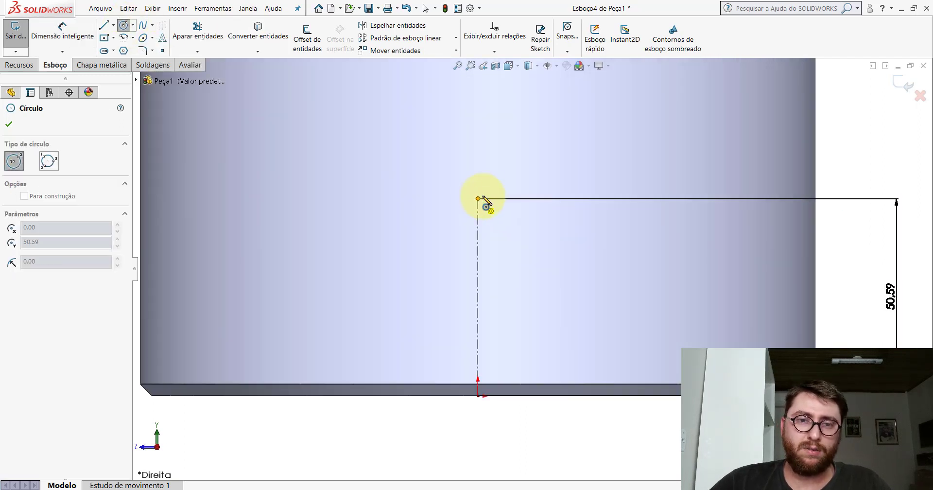
click(505, 194)
click(62, 29)
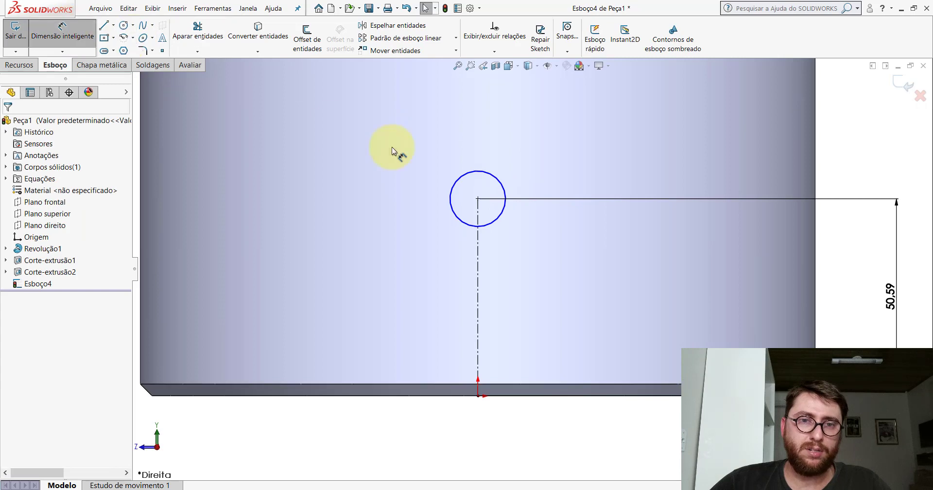
click(487, 175)
click(562, 155)
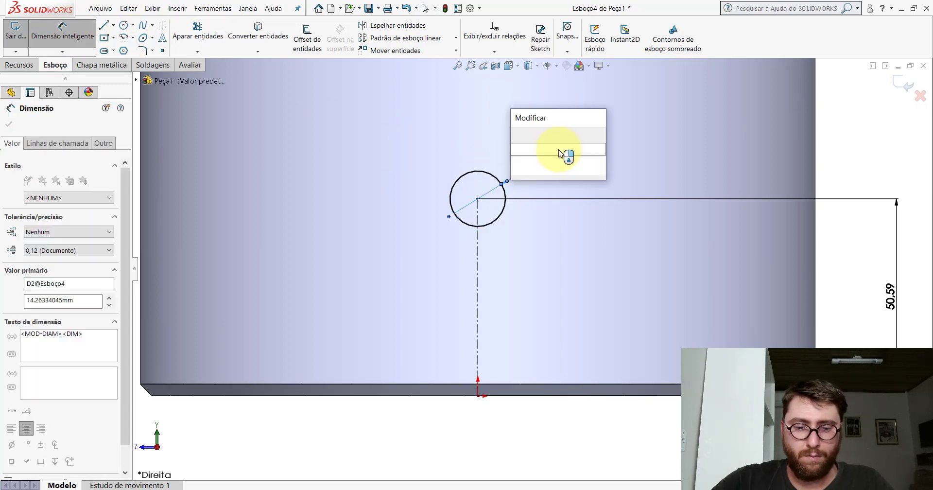
text(6,8)
key(Return)
key(Escape)
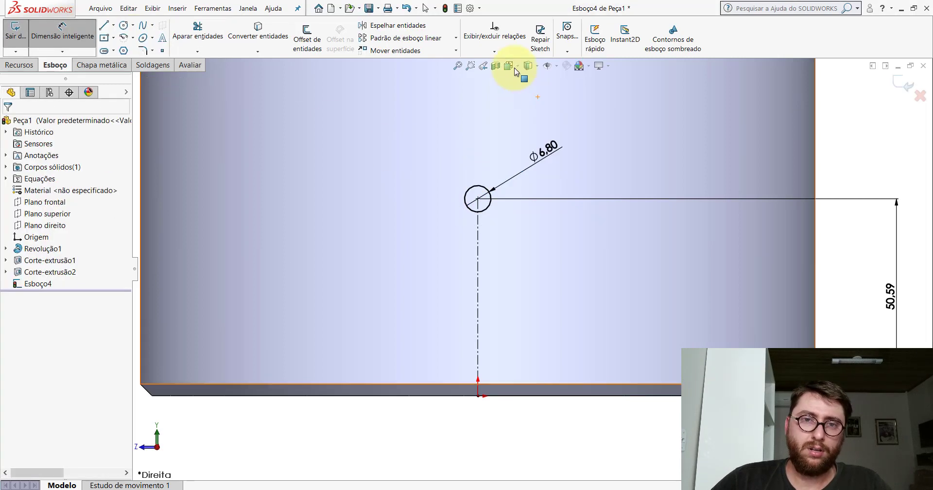
click(514, 66)
click(553, 81)
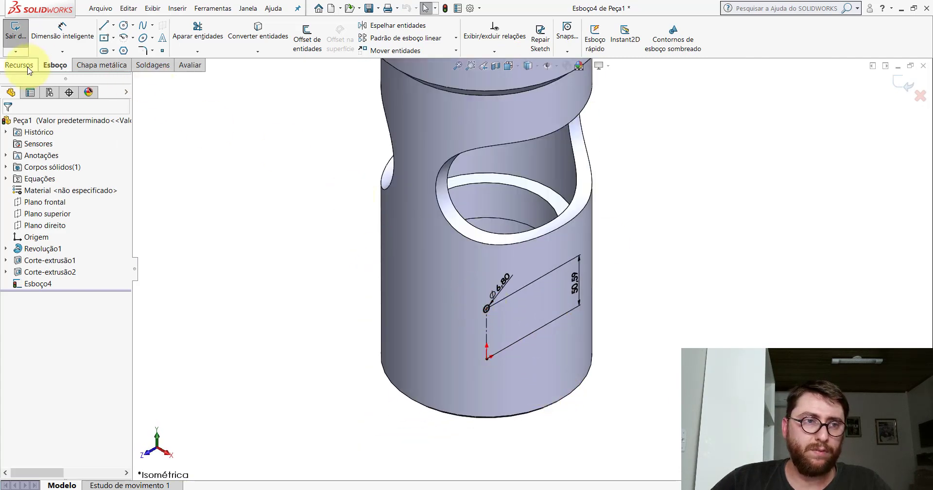
- Cut the Ø6.8 sketch through all to create Corte-extrusão3
click(16, 67)
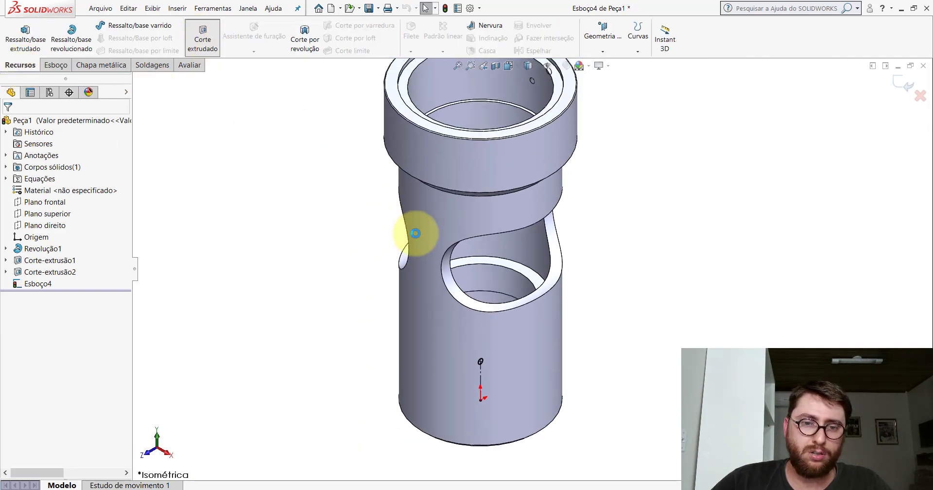
click(35, 192)
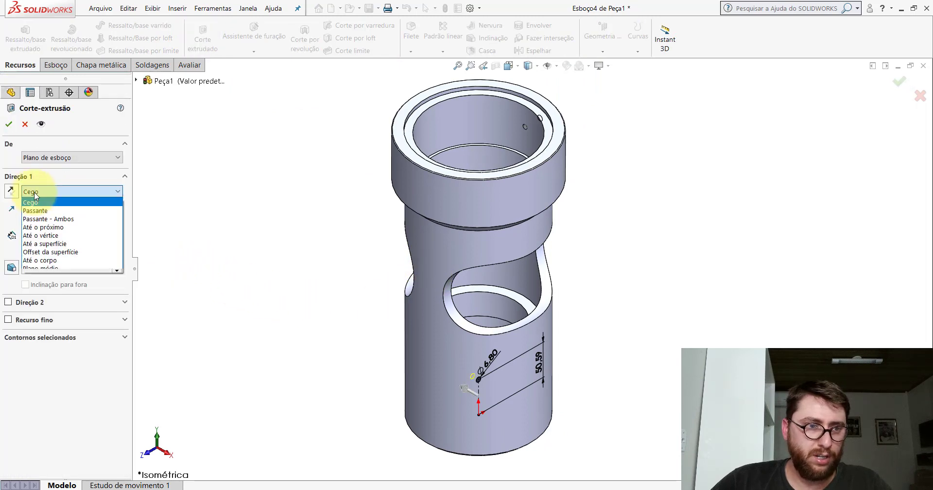
click(34, 210)
mouse_move(452, 388)
middle_down()
mouse_move(565, 325)
mouse_move(514, 326)
mouse_move(53, 200)
middle_up()
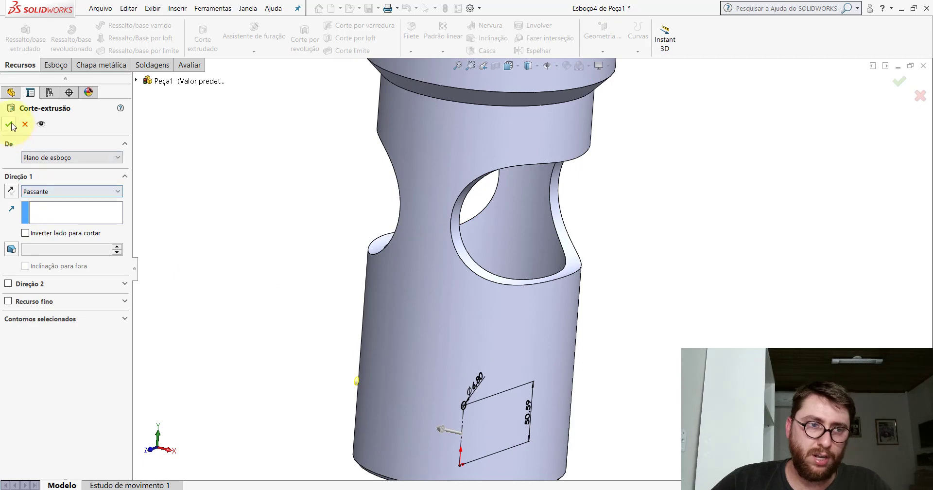
key(Return)
scroll(520, 297, up, 3)
middle_drag(520, 297, 629, 365)
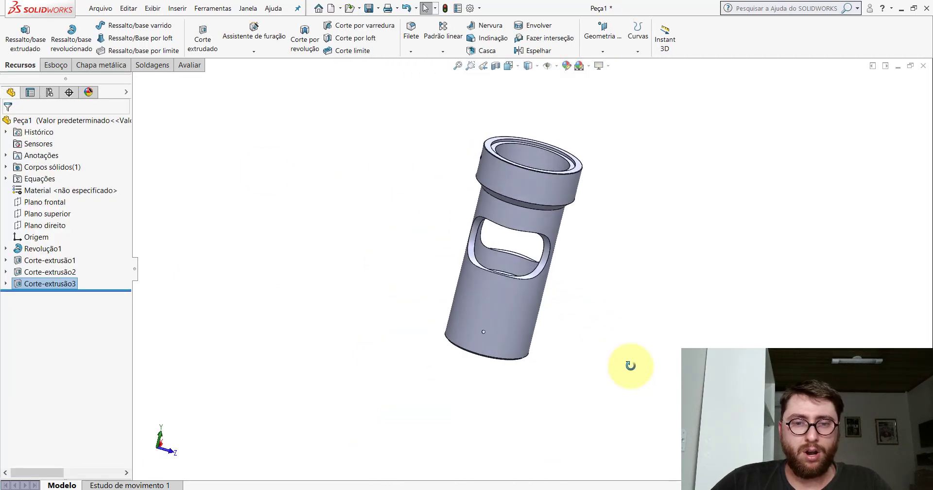
scroll(535, 326, down, 5)
- Add an M8 cosmetic thread to the small hole's edge and return to isometric view
click(177, 8)
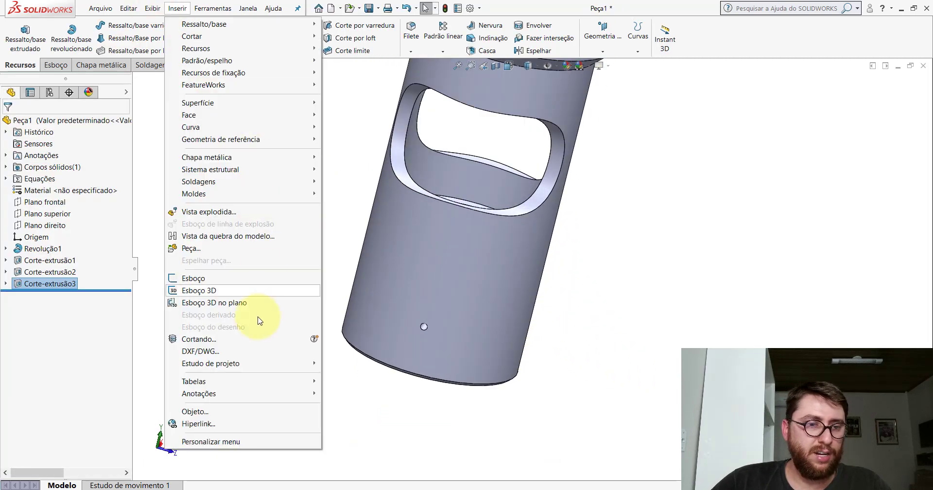
mouse_move(199, 393)
click(369, 345)
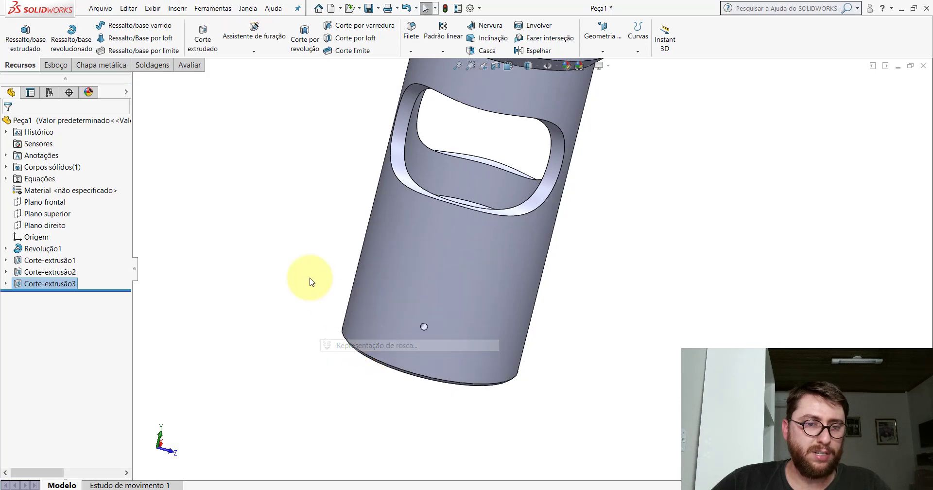
scroll(444, 328, down, 2)
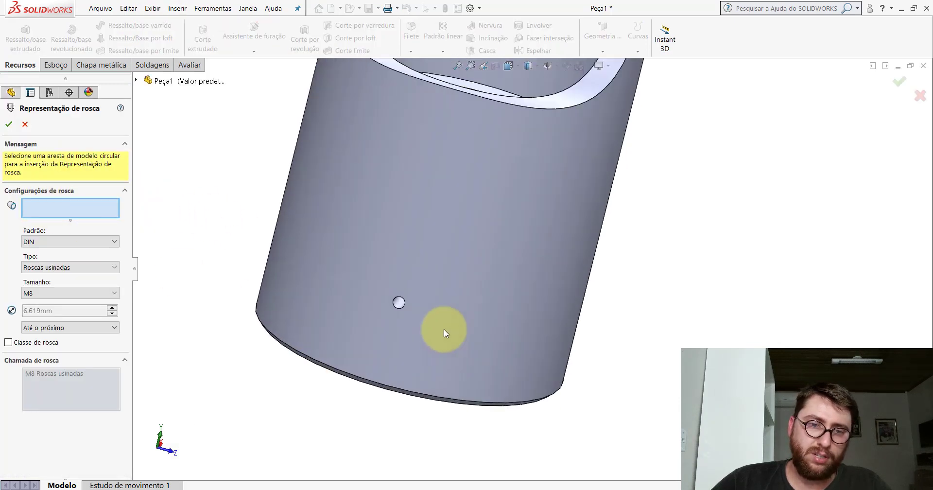
scroll(389, 264, down, 5)
click(387, 263)
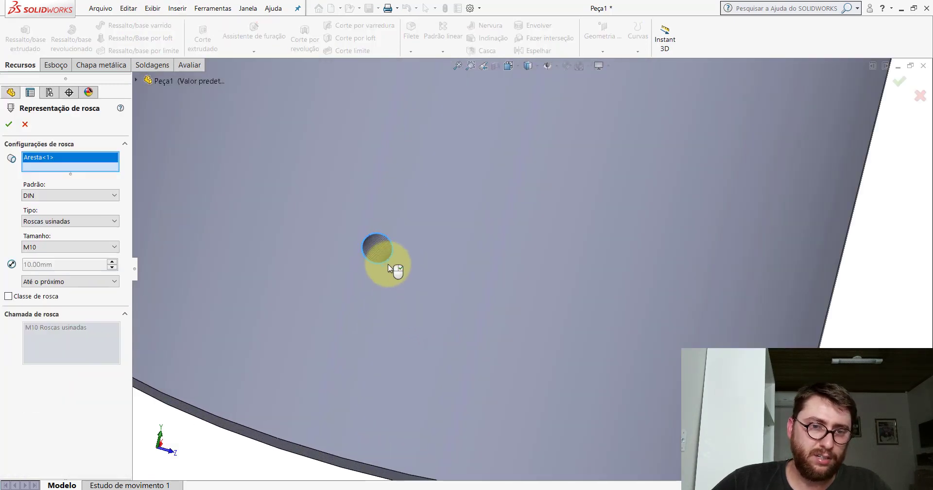
scroll(388, 264, up, 3)
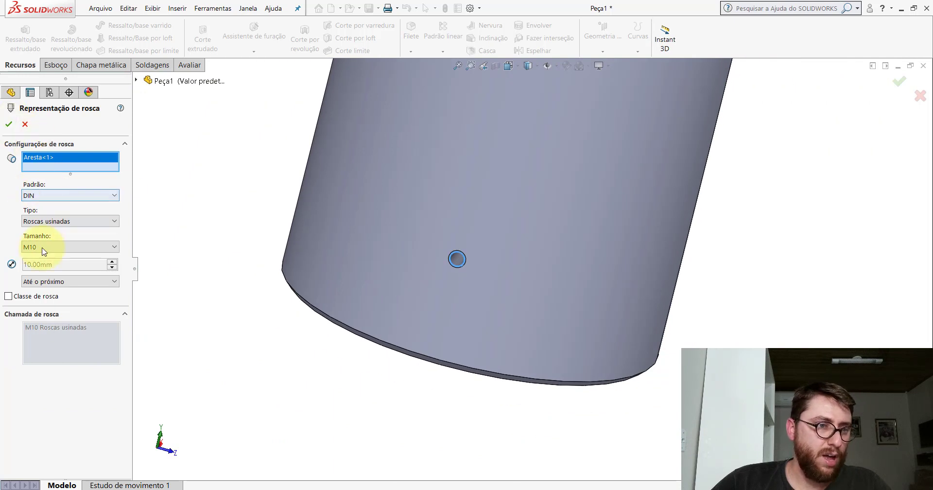
click(35, 314)
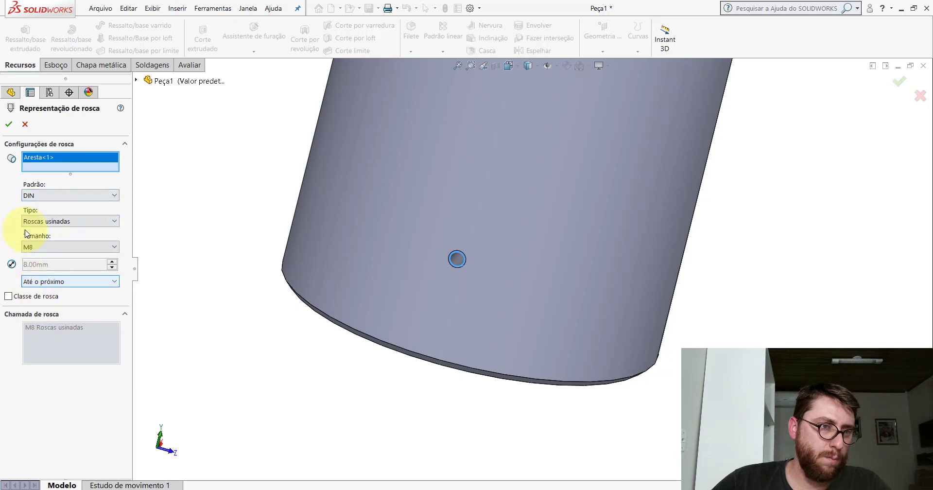
click(10, 125)
mouse_move(468, 263)
middle_down()
mouse_move(437, 275)
mouse_move(496, 265)
mouse_move(514, 106)
middle_up()
click(515, 62)
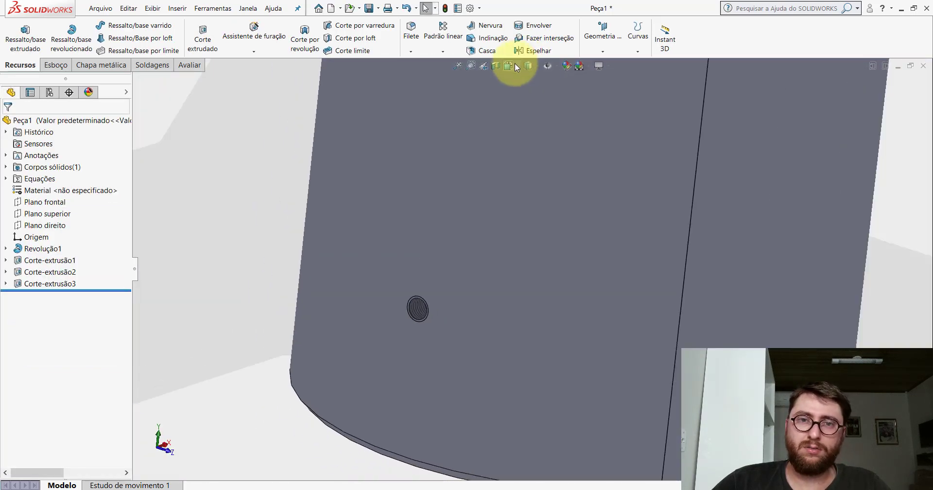
click(566, 93)
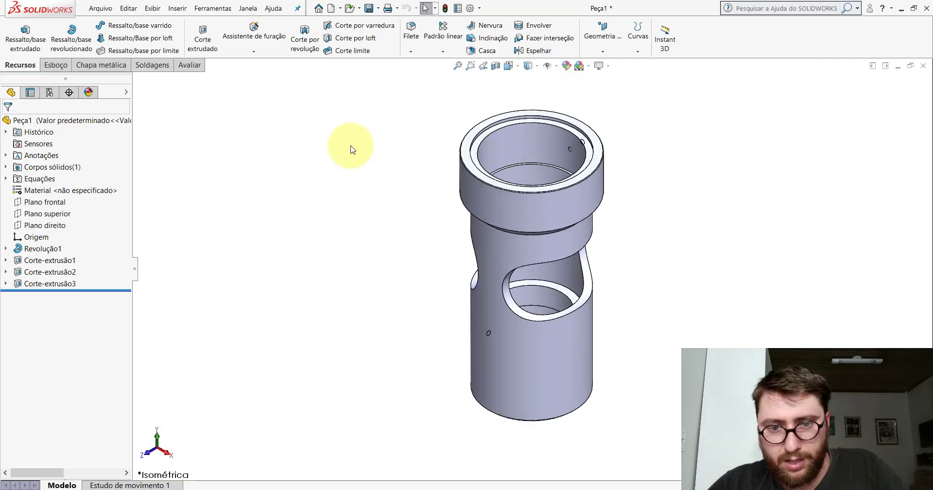
scroll(539, 282, up, 5)
scroll(666, 316, down, 2)
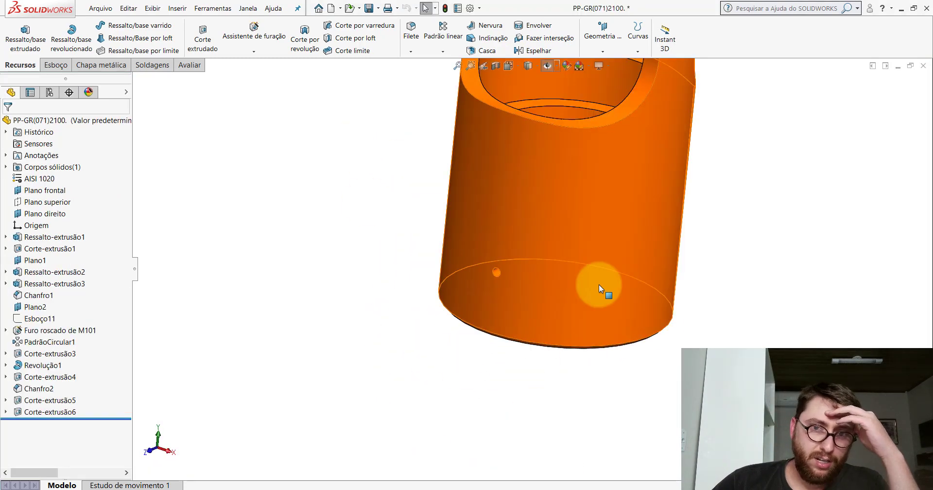
mouse_move(589, 272)
middle_down()
mouse_move(572, 121)
mouse_move(589, 209)
mouse_move(544, 236)
mouse_move(543, 140)
mouse_move(550, 176)
middle_up()
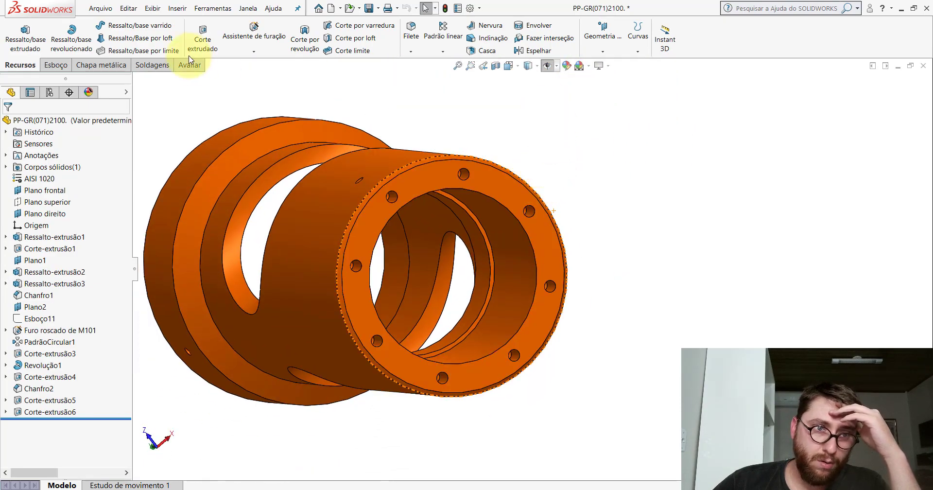
click(202, 67)
click(117, 34)
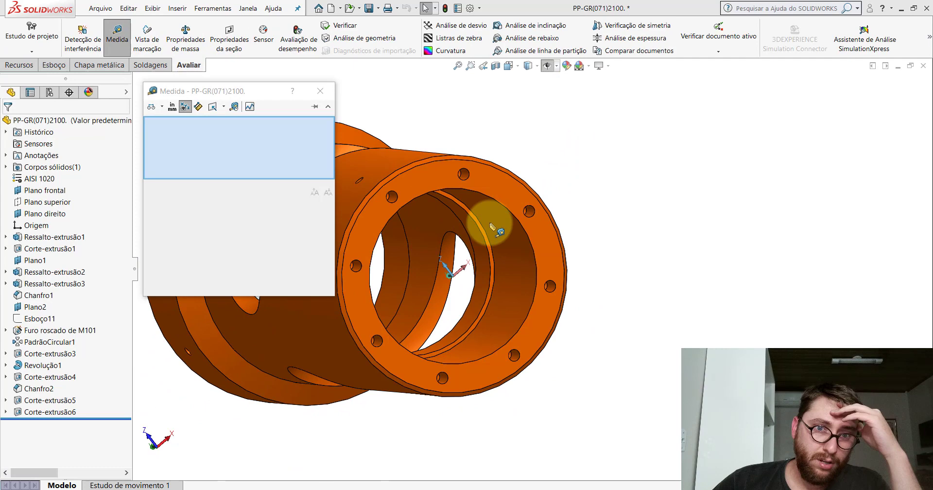
click(464, 173)
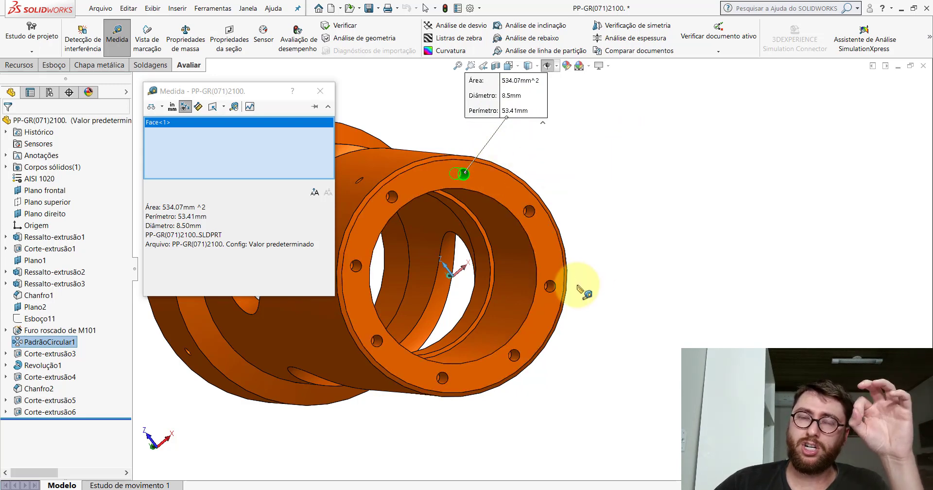
scroll(458, 385, down, 3)
click(437, 344)
scroll(549, 282, up, 3)
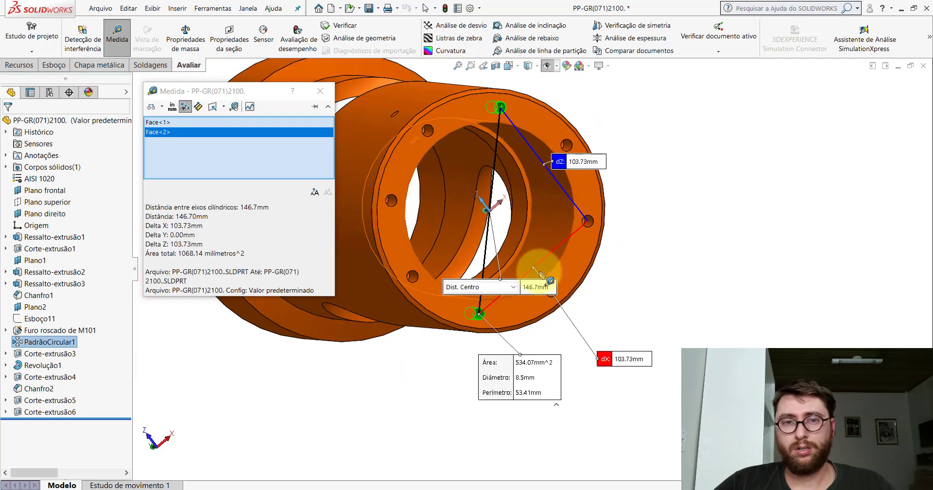
scroll(547, 291, down, 2)
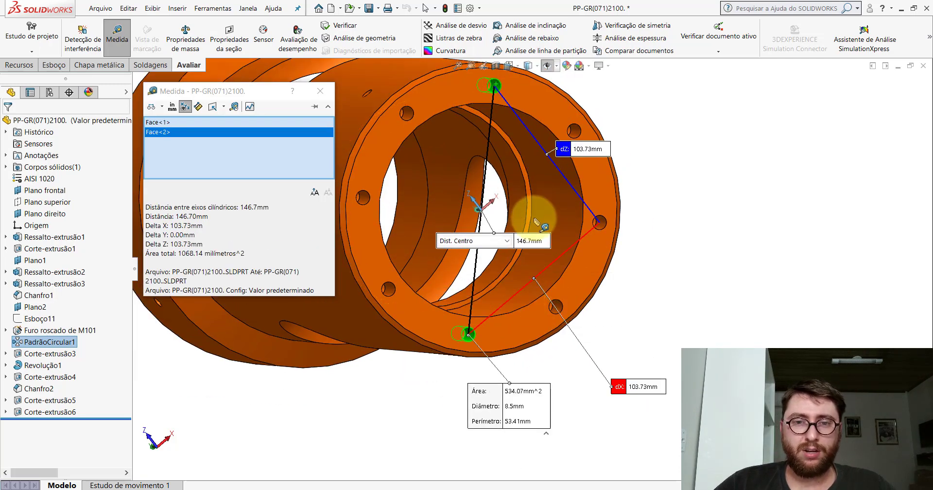
drag(537, 238, 538, 201)
key(Escape)
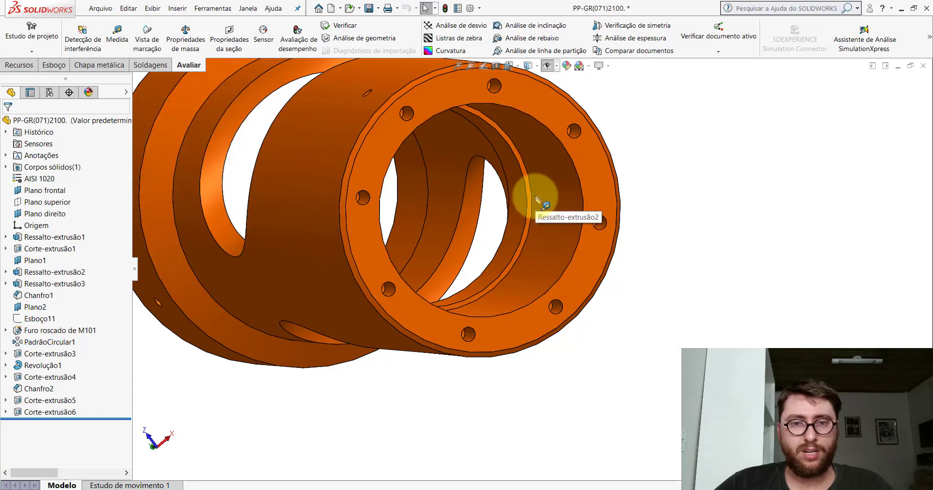
key(space)
click(442, 307)
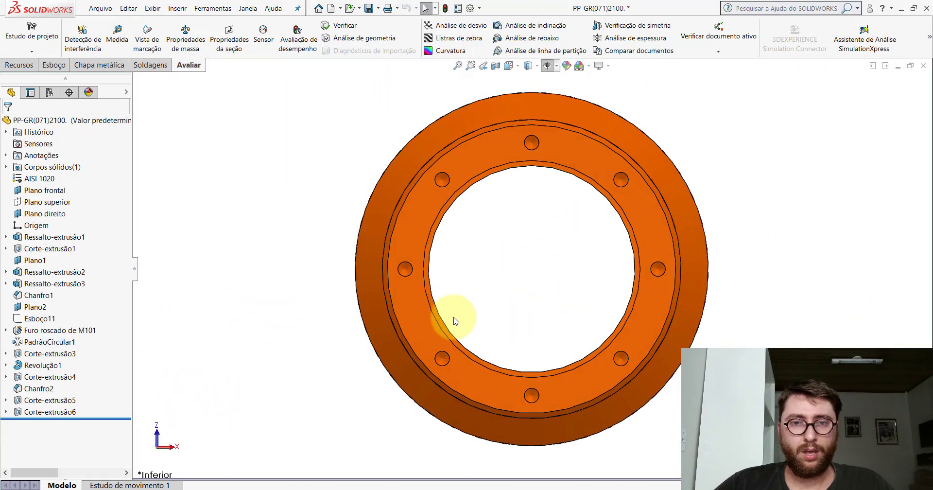
mouse_move(534, 210)
middle_down()
mouse_move(538, 276)
mouse_move(474, 308)
mouse_move(408, 192)
mouse_move(430, 59)
mouse_move(500, 68)
mouse_move(625, 163)
mouse_move(520, 250)
mouse_move(616, 244)
mouse_move(558, 254)
mouse_move(614, 200)
mouse_move(544, 271)
mouse_move(530, 217)
mouse_move(536, 227)
middle_up()
key(space)
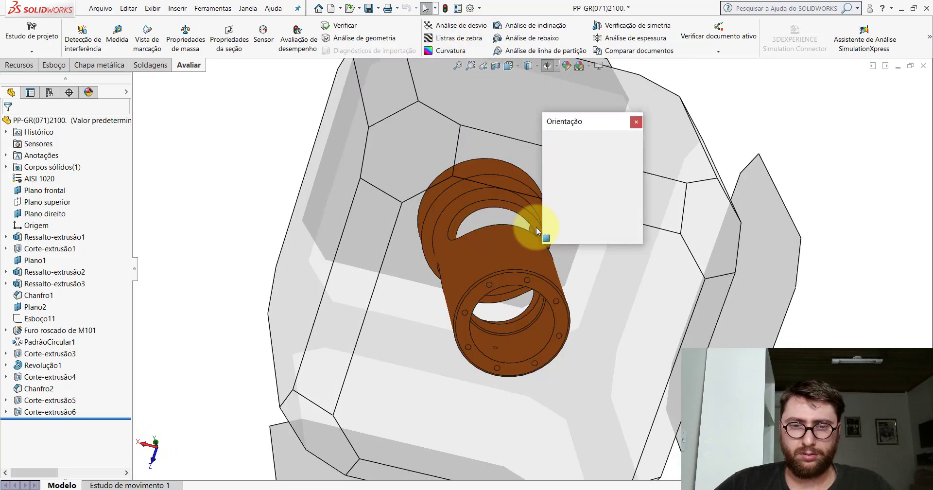
click(442, 319)
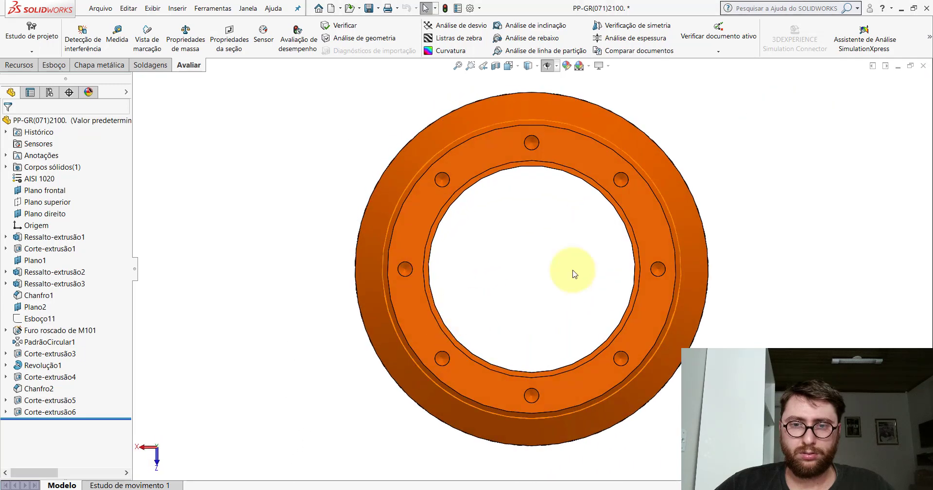
click(532, 121)
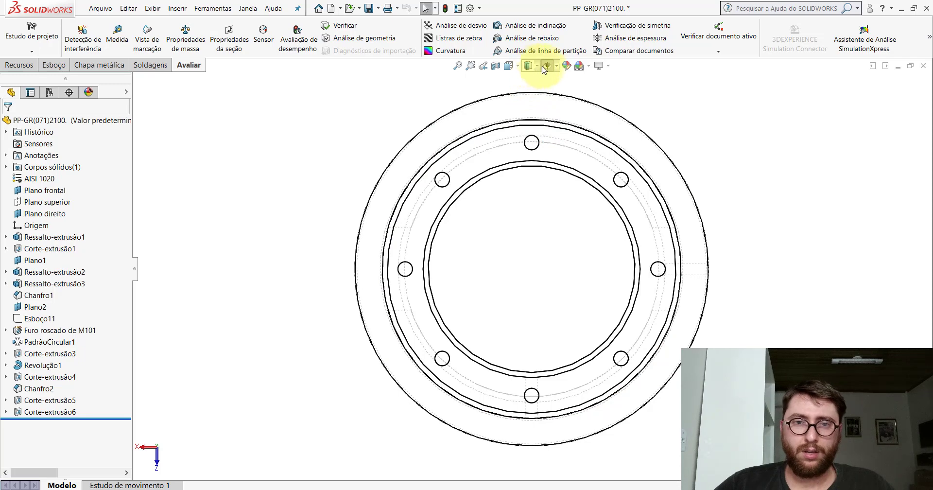
click(530, 80)
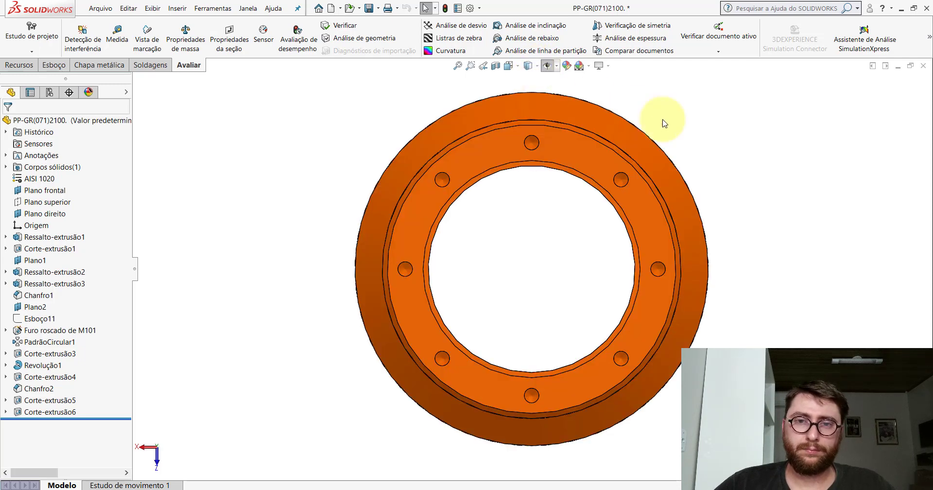
key(z)
click(125, 44)
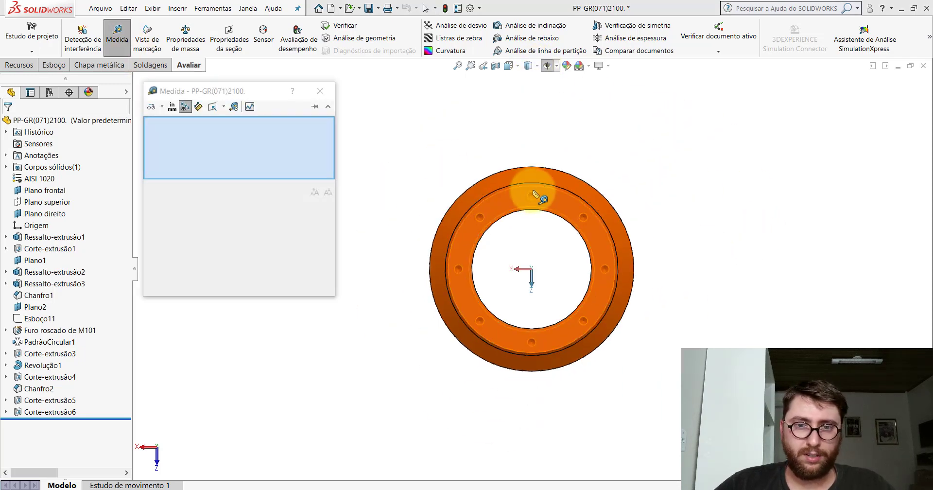
scroll(534, 205, down, 5)
click(501, 234)
scroll(547, 406, up, 3)
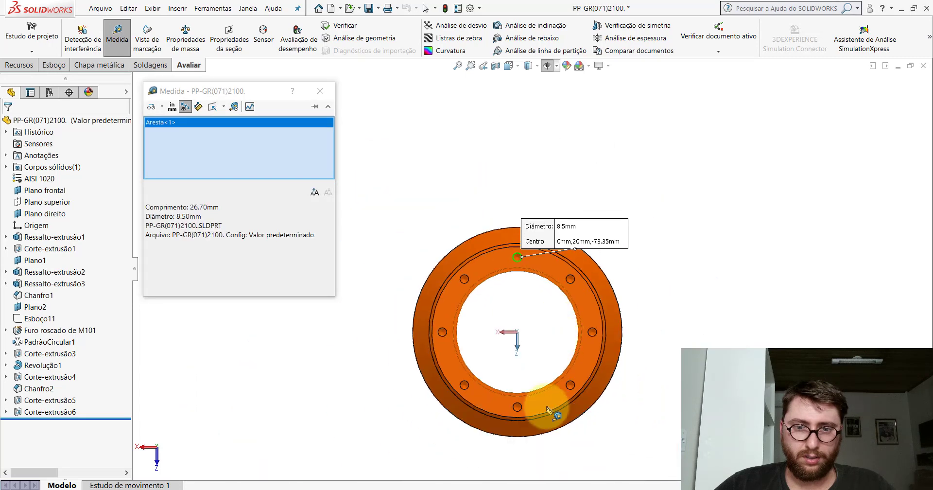
scroll(494, 382, down, 4)
click(491, 375)
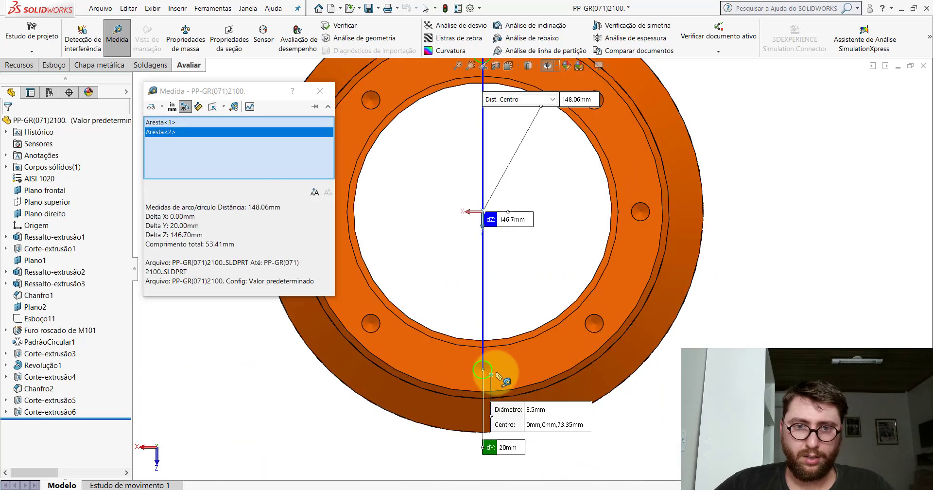
scroll(549, 204, up, 5)
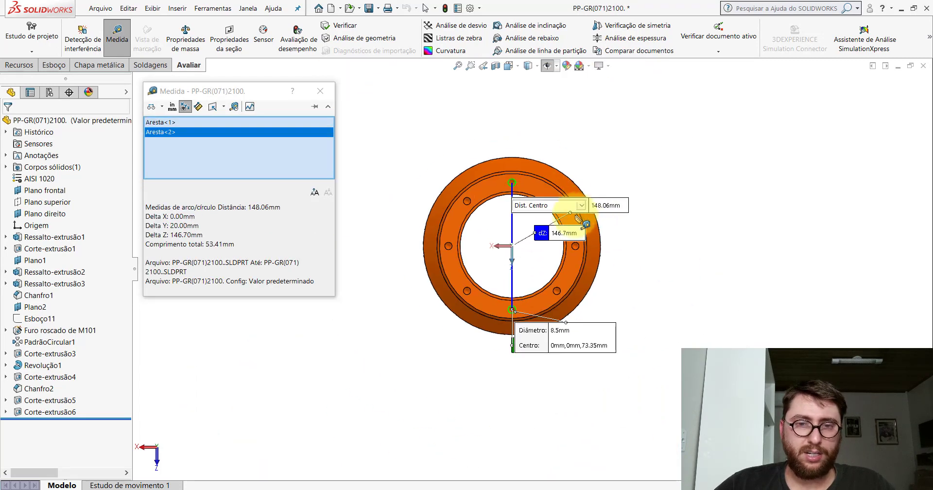
key(Escape)
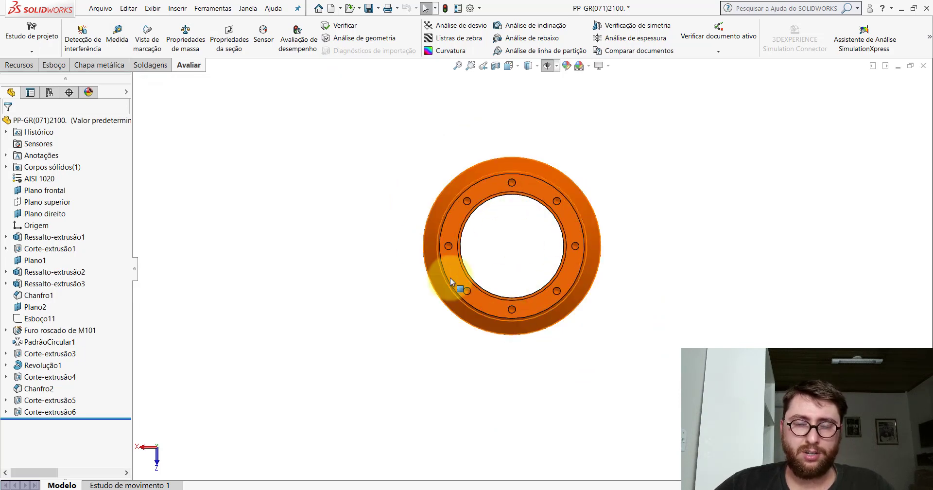
scroll(520, 236, down, 3)
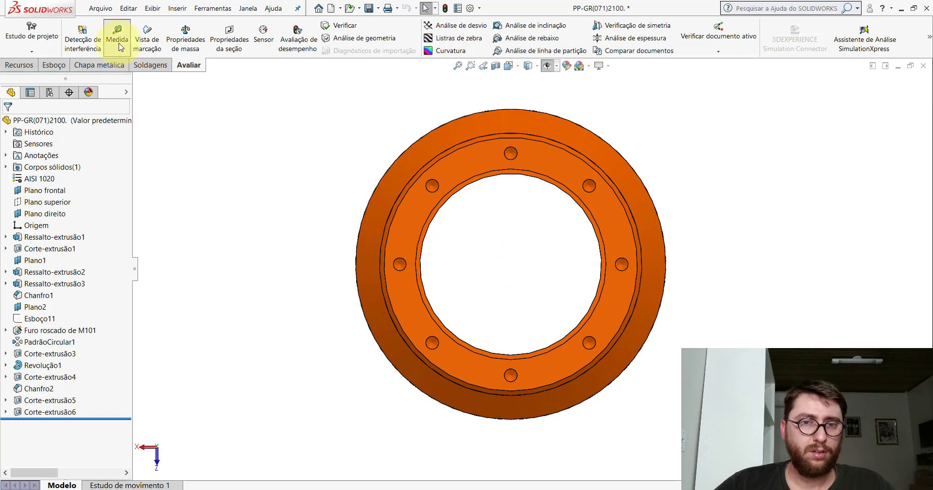
click(120, 47)
mouse_move(500, 162)
middle_down()
mouse_move(598, 202)
mouse_move(537, 229)
mouse_move(515, 209)
middle_up()
click(520, 218)
click(489, 228)
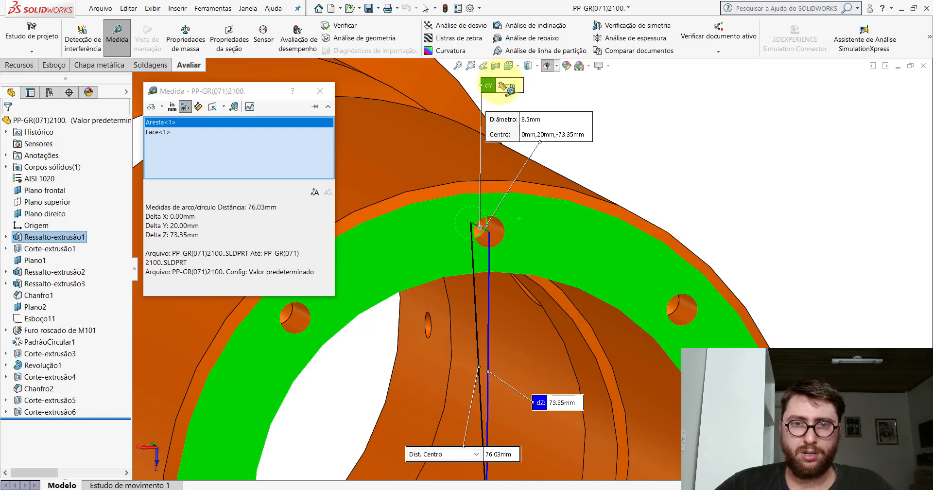
key(Escape)
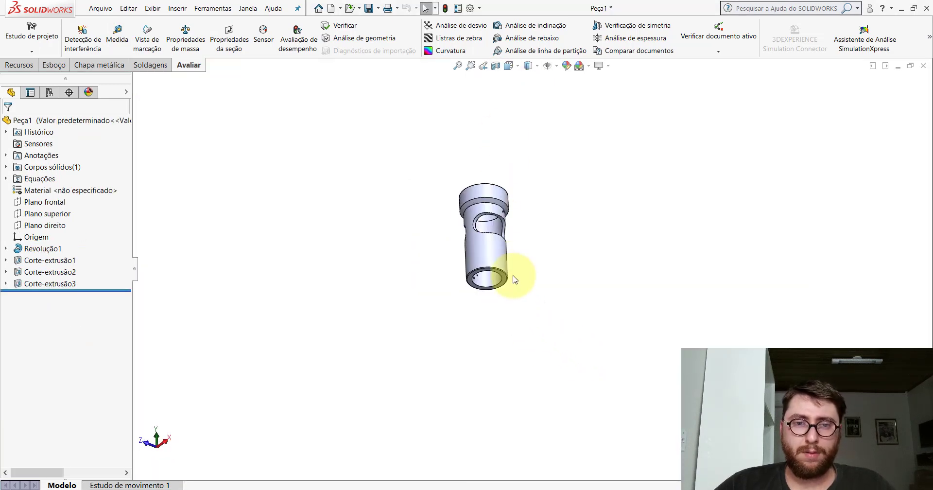
middle_drag(514, 279, 520, 202)
scroll(521, 229, down, 4)
click(458, 221)
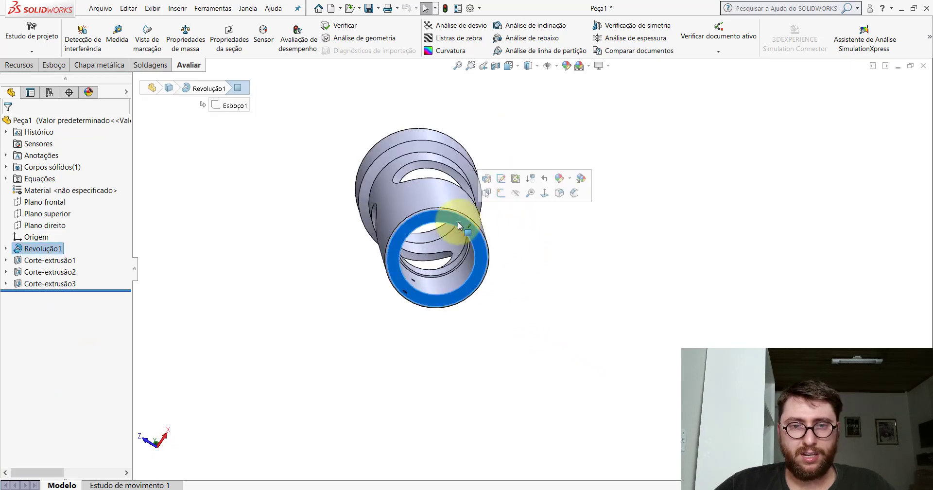
click(502, 192)
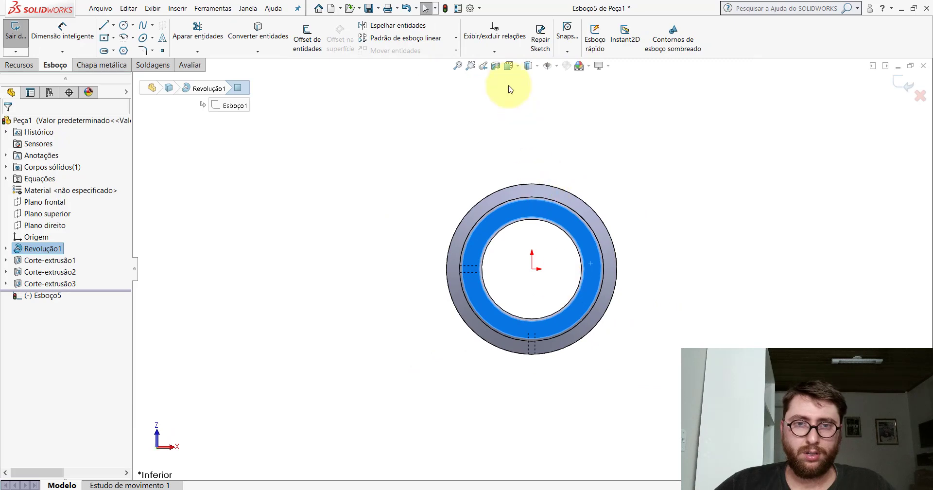
click(509, 67)
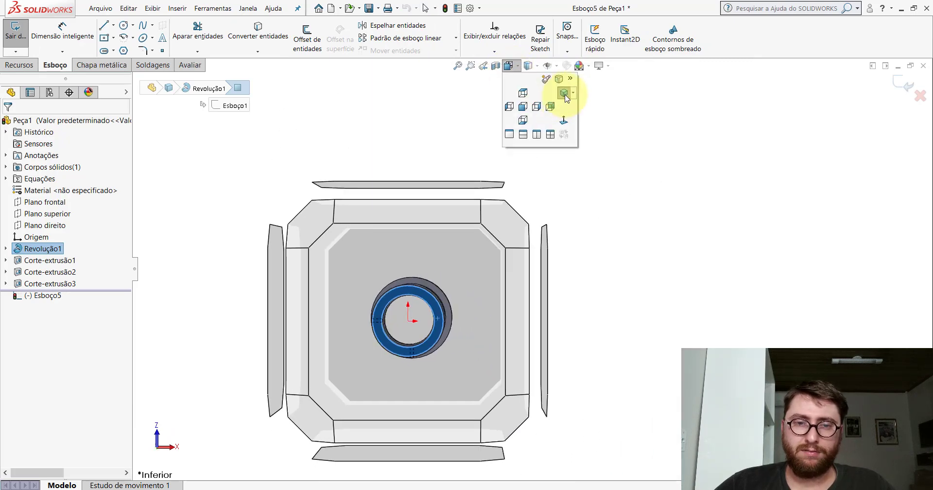
click(565, 96)
mouse_move(584, 355)
middle_down()
mouse_move(562, 236)
mouse_move(592, 275)
mouse_move(578, 208)
mouse_move(619, 224)
mouse_move(575, 276)
middle_up()
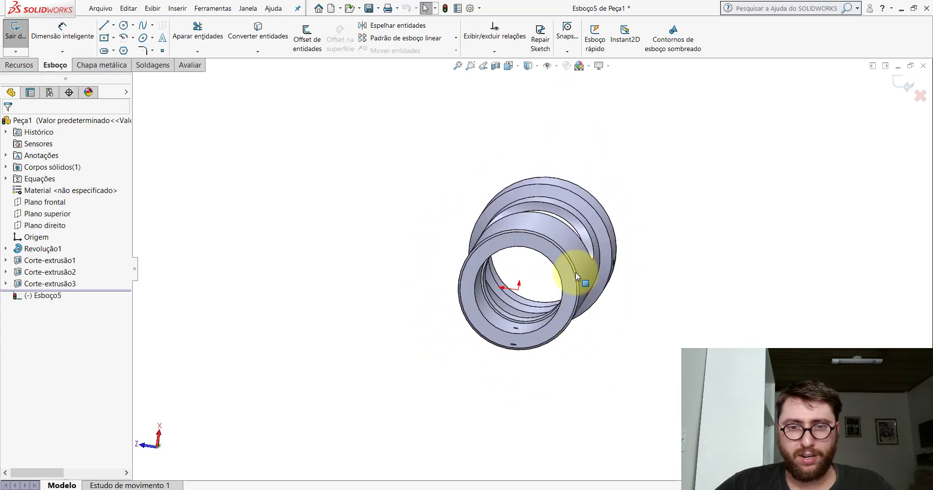
key(space)
click(420, 305)
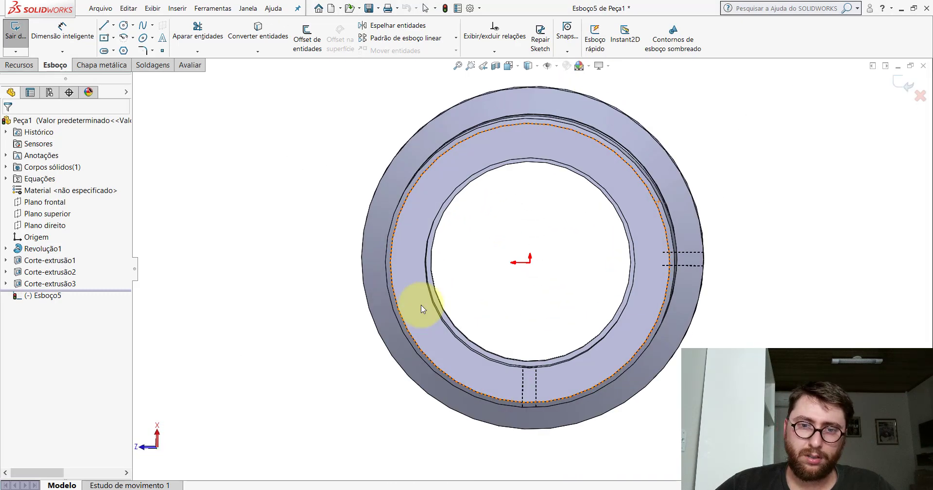
scroll(583, 273, up, 3)
scroll(680, 275, down, 4)
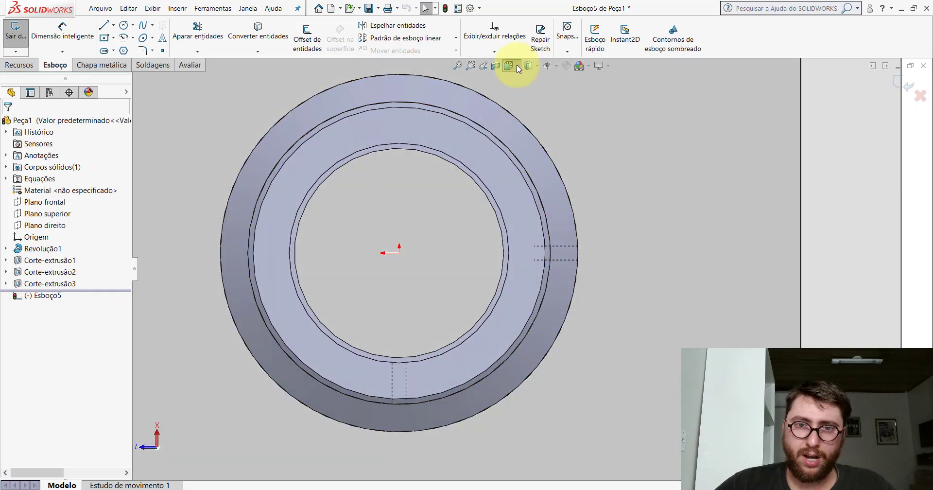
click(518, 67)
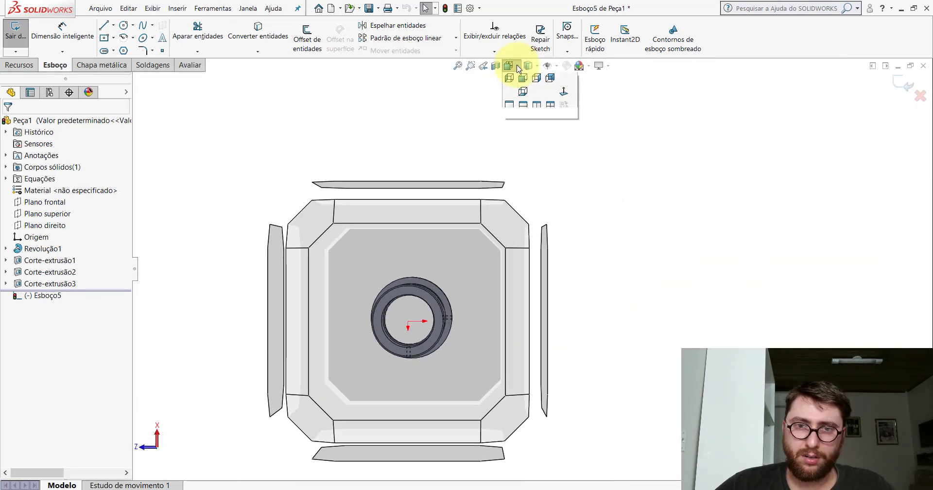
click(510, 105)
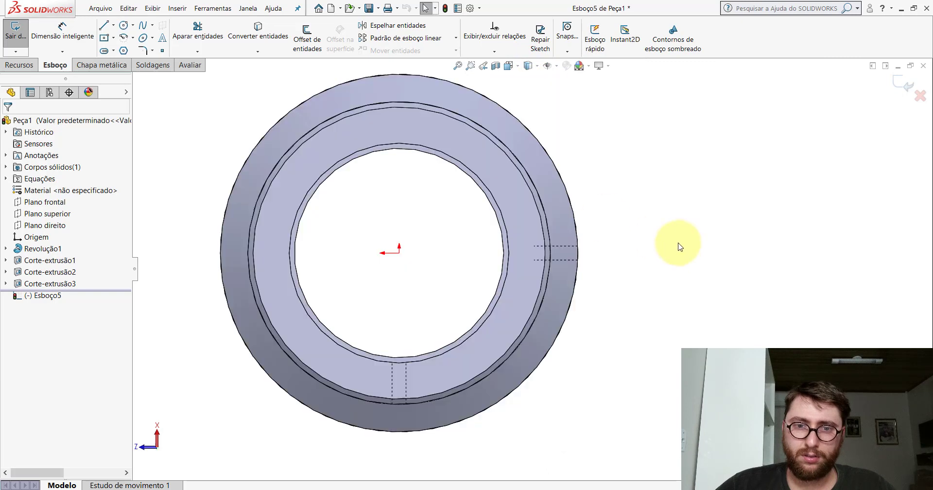
click(533, 119)
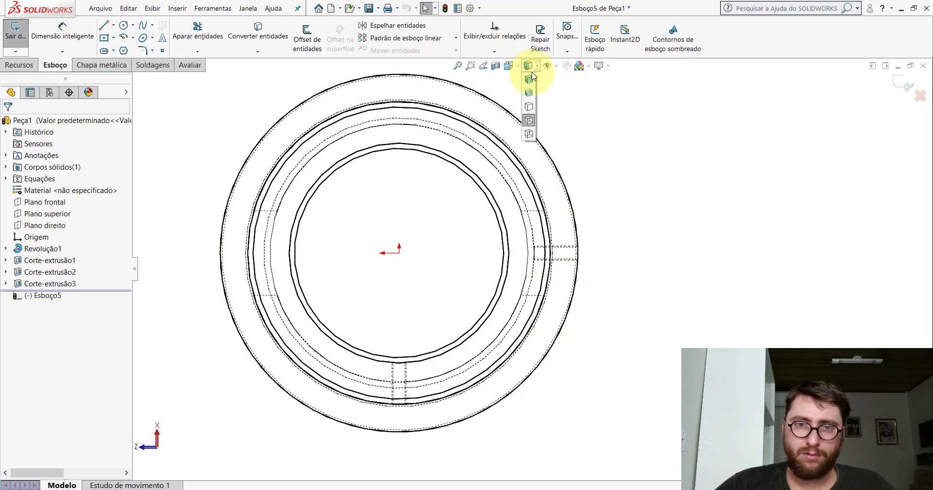
click(529, 78)
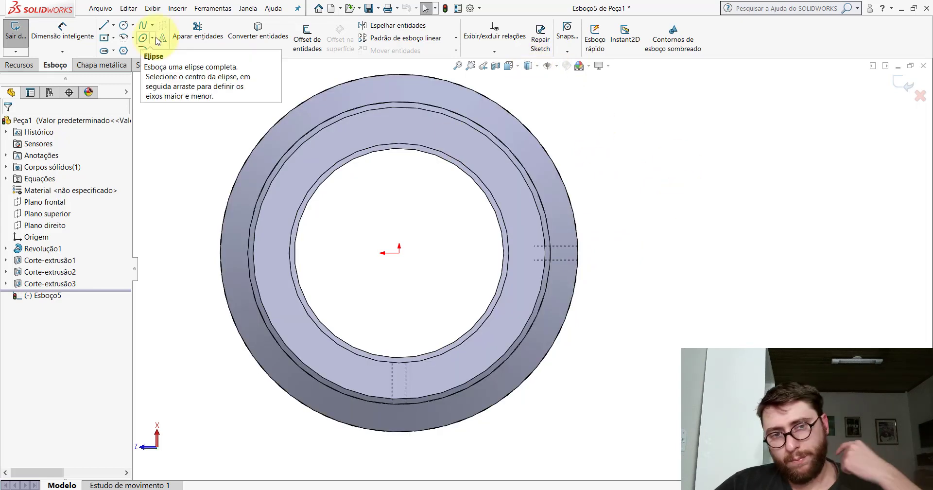
- Draw a circle centred on the origin and dimension it to Ø146.7 mm
click(124, 26)
click(399, 252)
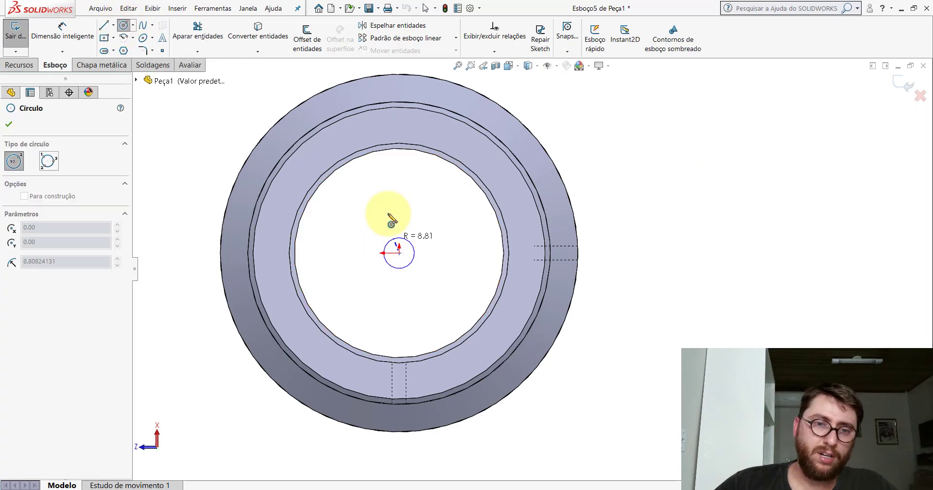
click(397, 122)
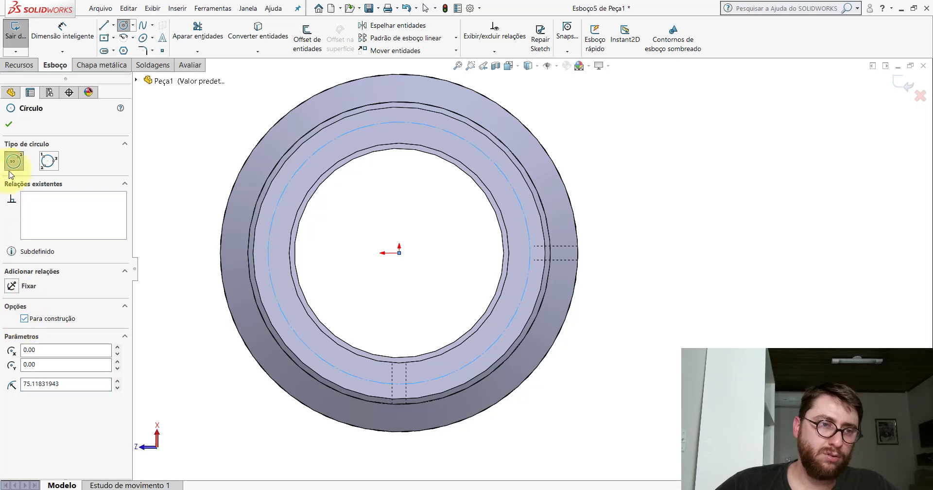
click(9, 126)
click(62, 30)
click(460, 133)
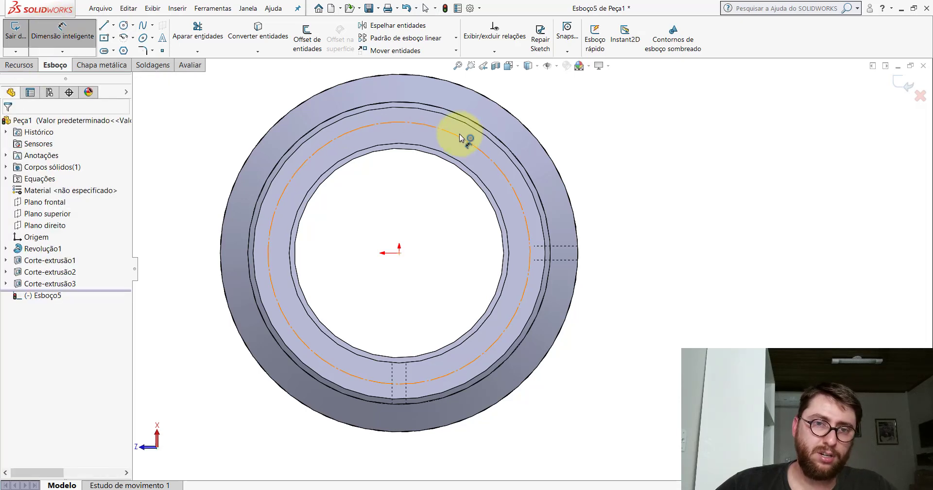
click(644, 258)
text(1)
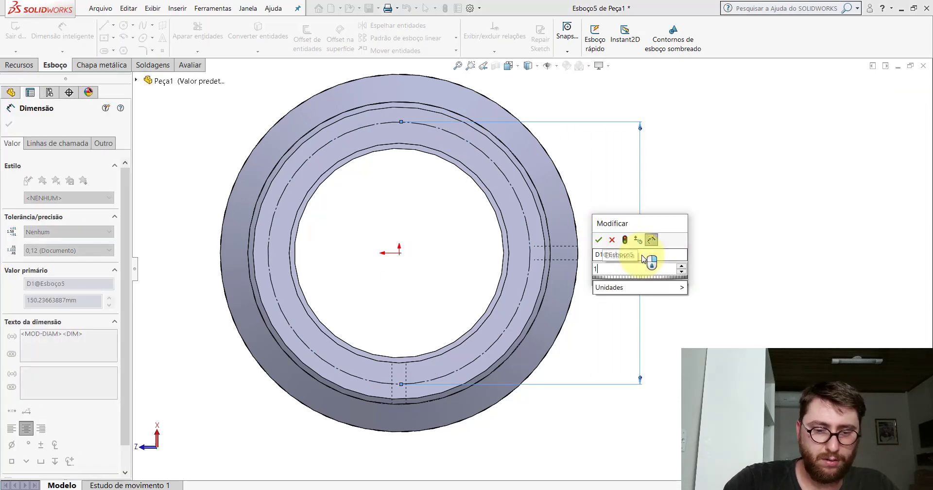
text(46.7)
key(Return)
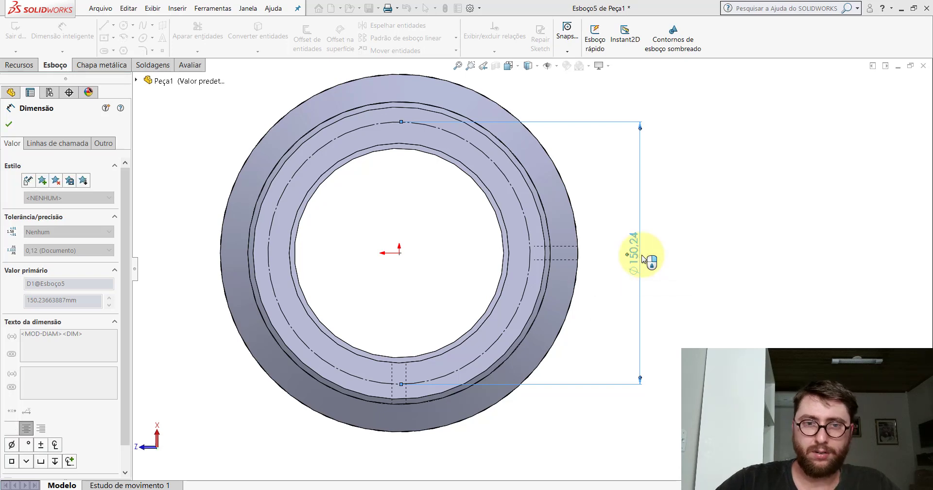
key(Escape)
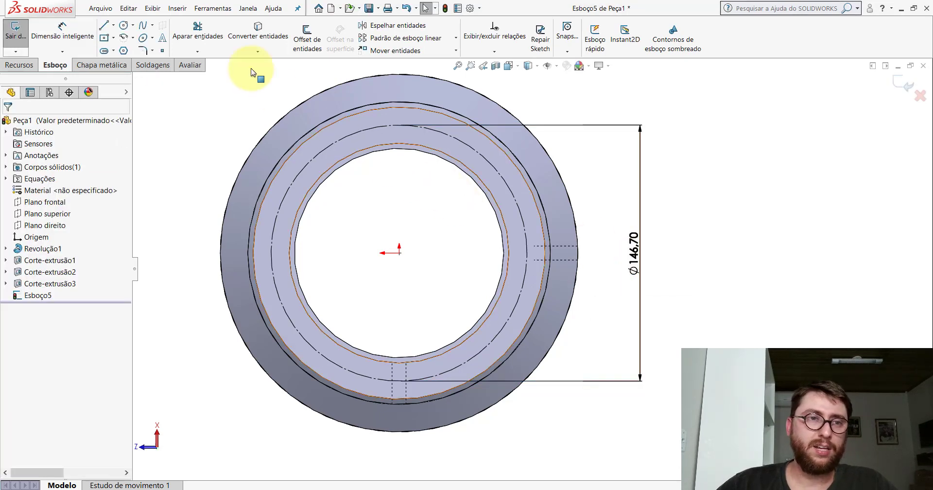
- Place a sketch point at the top of the Ø146.7 circle
click(162, 51)
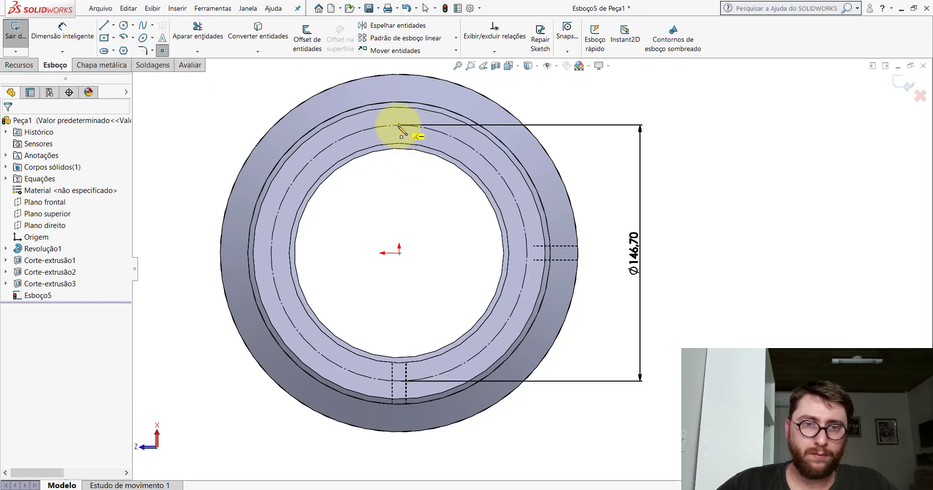
scroll(399, 128, down, 3)
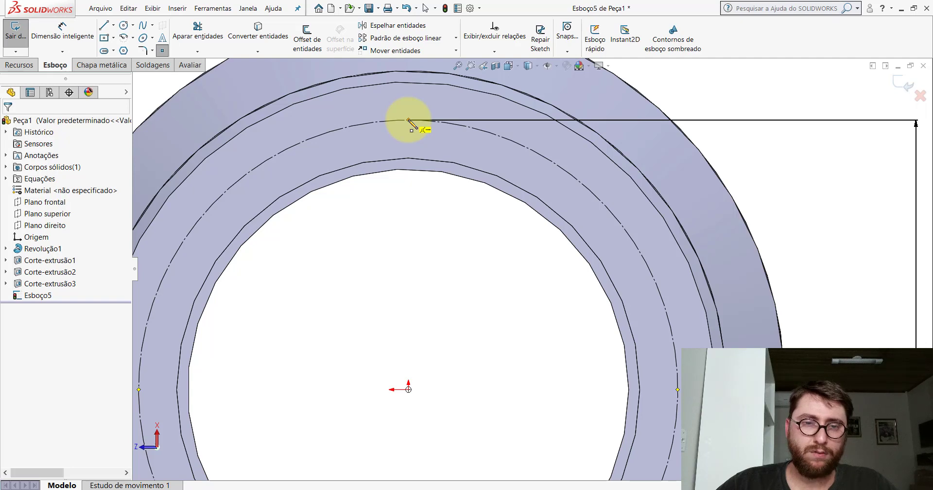
click(408, 120)
key(Escape)
scroll(431, 156, up, 1)
scroll(468, 204, up, 2)
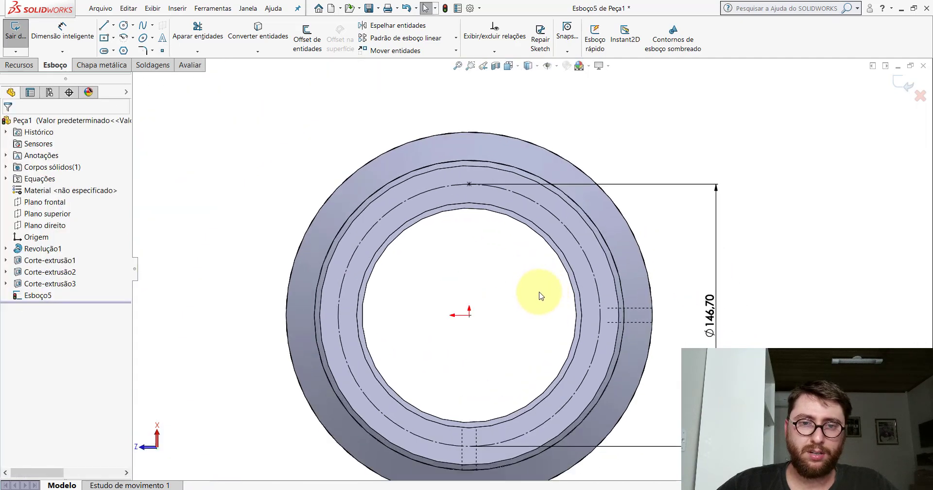
- Exit Esboço5 and orbit the part into a 3D view
click(887, 84)
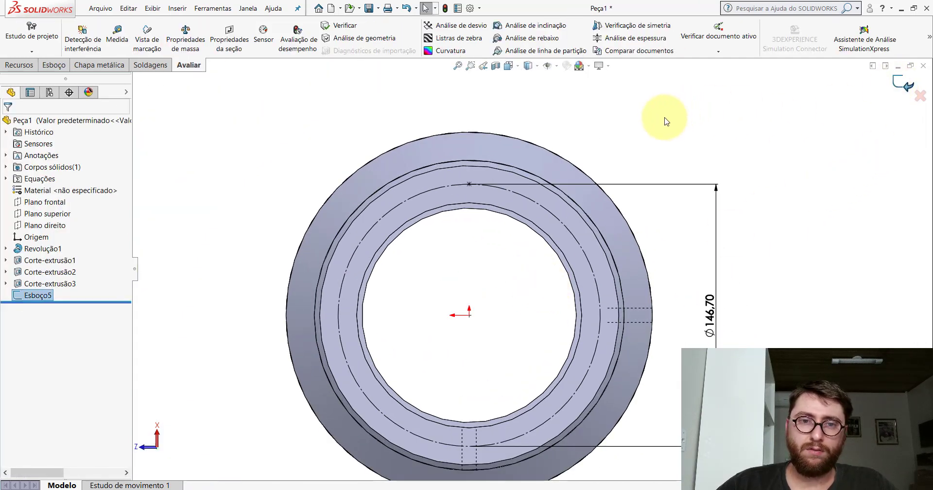
scroll(530, 227, up, 2)
mouse_move(531, 224)
middle_down()
mouse_move(510, 248)
mouse_move(447, 263)
middle_up()
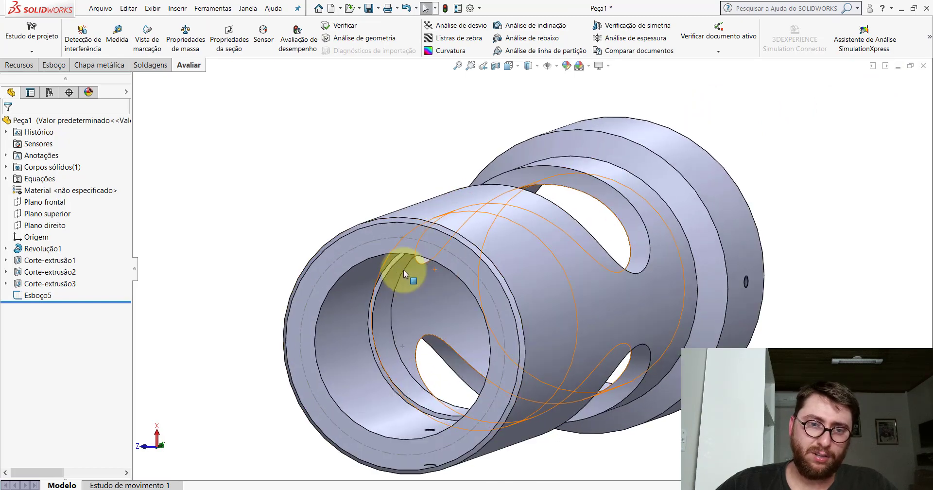
scroll(437, 233, down, 5)
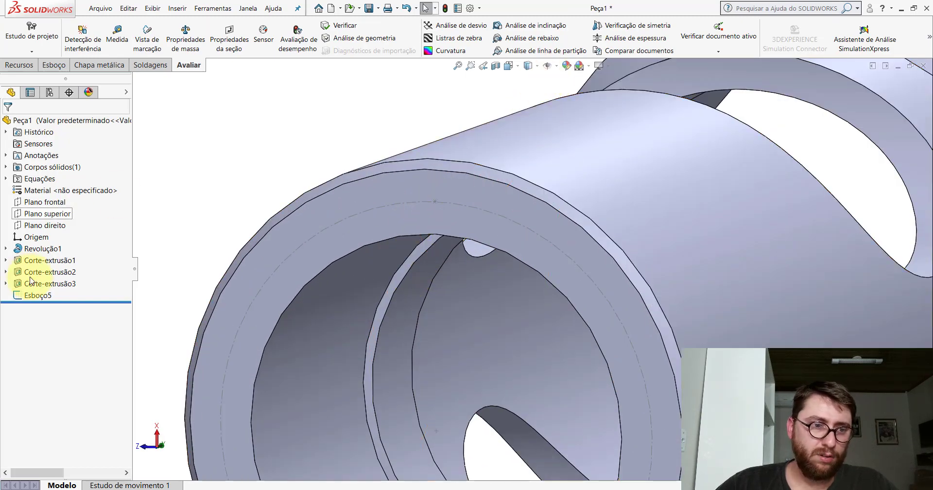
right_click(34, 297)
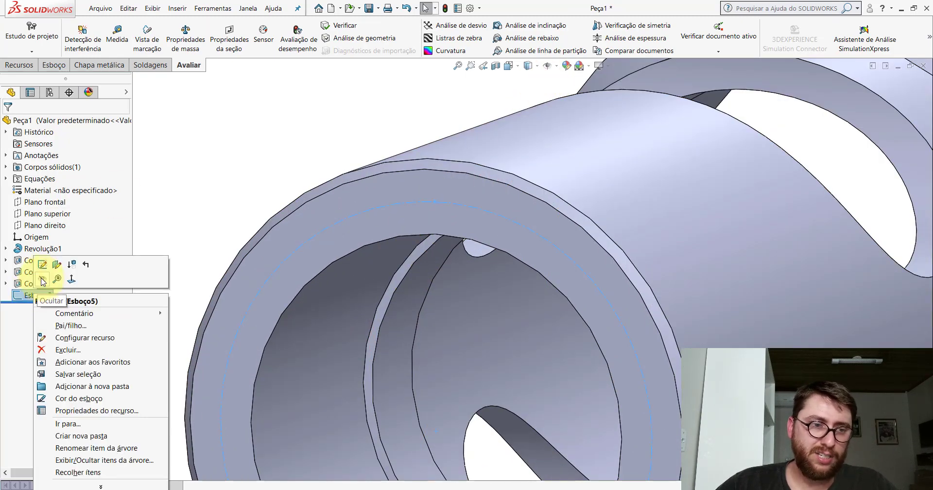
click(215, 152)
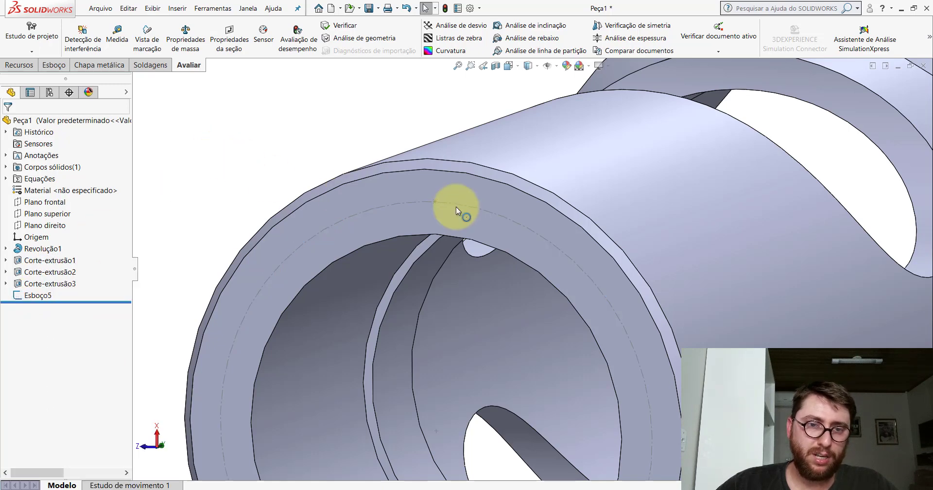
click(558, 66)
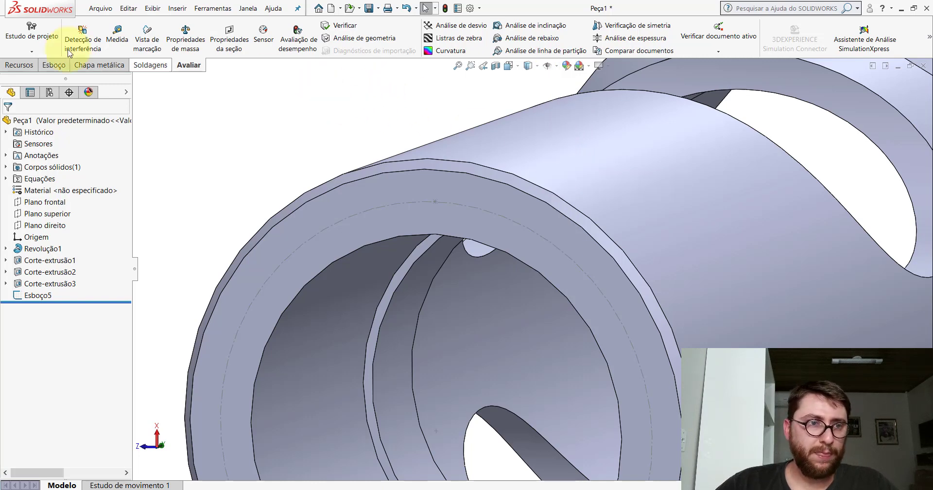
- Start a DIN M10 tapped hole in the Hole Wizard with a Blind end condition
click(20, 64)
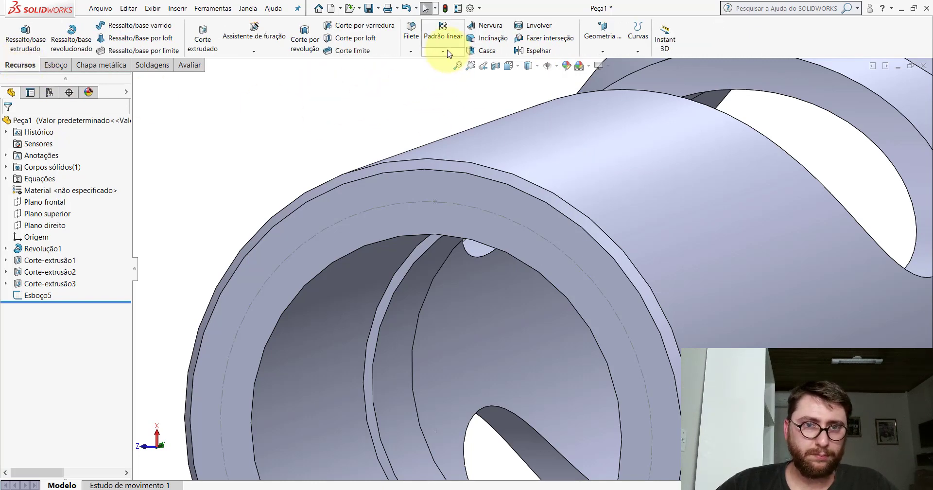
click(253, 34)
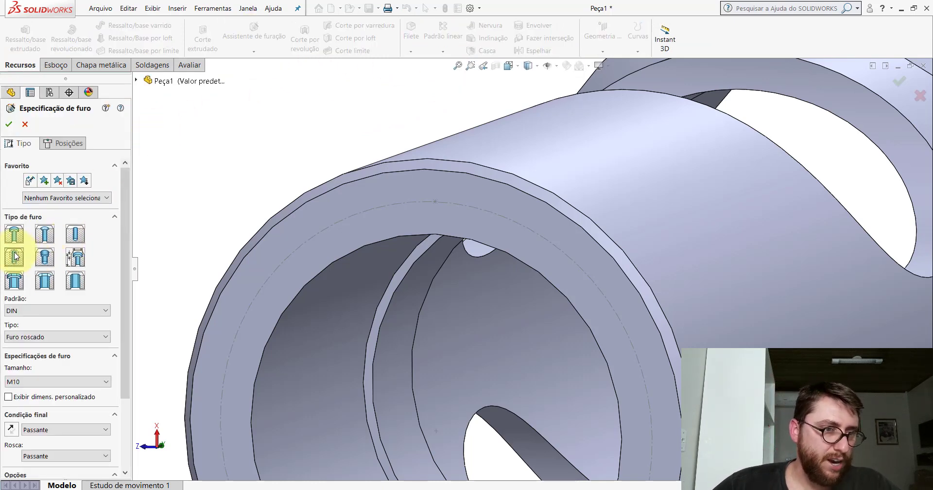
scroll(124, 214, down, 3)
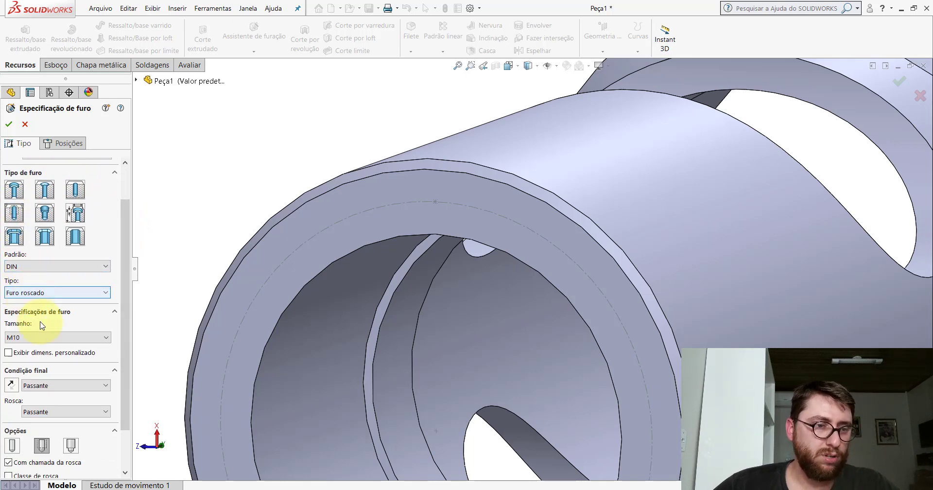
scroll(125, 277, down, 3)
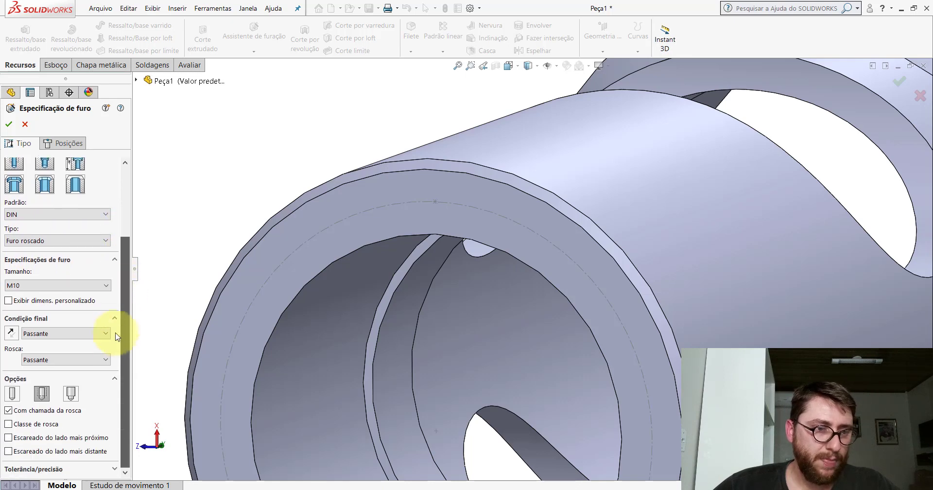
click(39, 336)
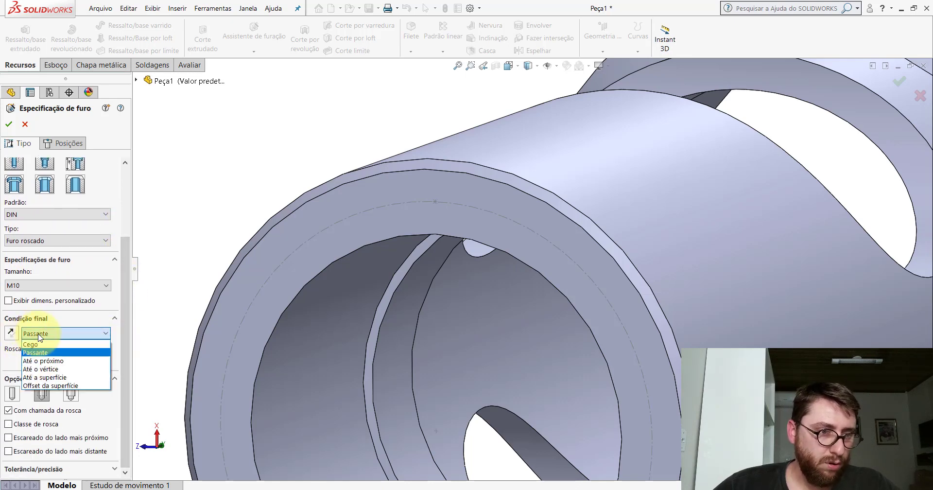
click(35, 344)
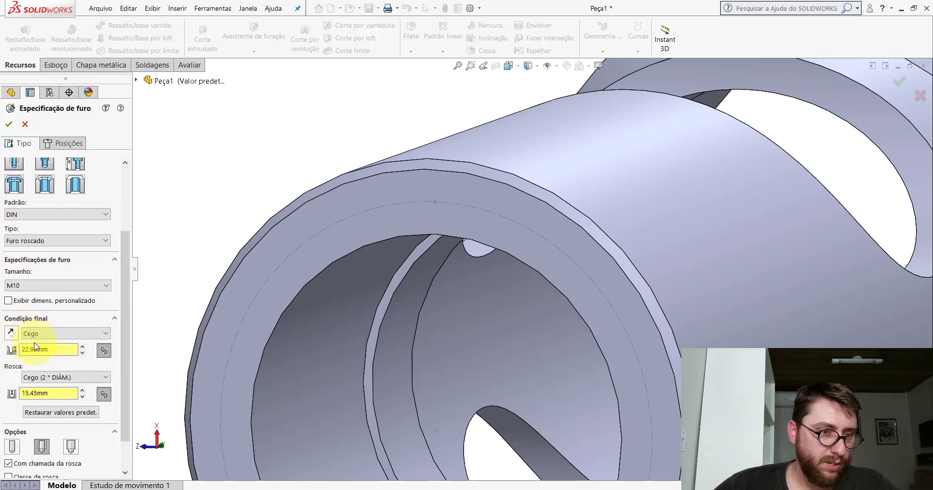
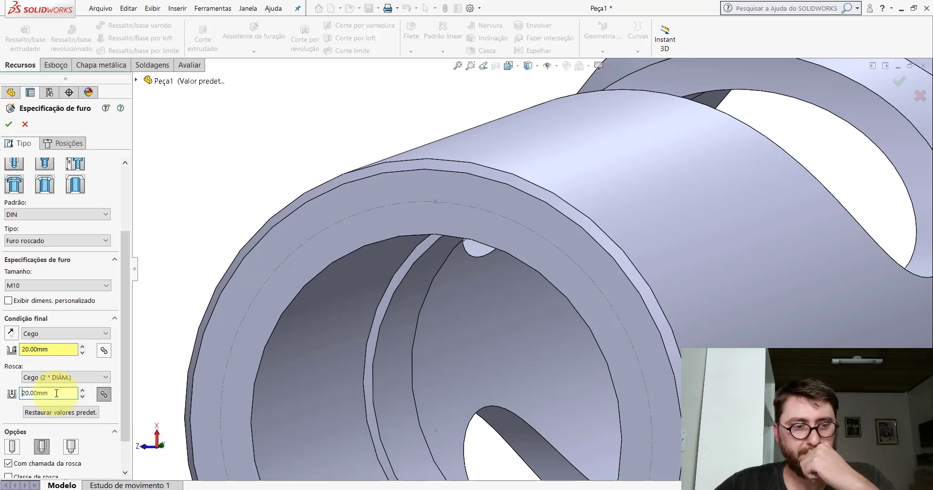
- Place the M10 DIN tapped hole, 20 mm deep with 20 mm thread, on the front ring face
click(55, 144)
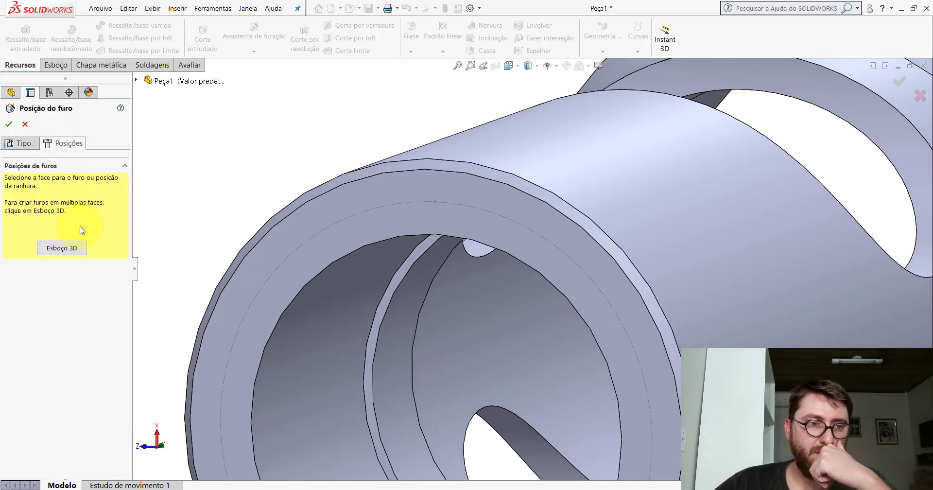
click(63, 248)
scroll(486, 216, down, 3)
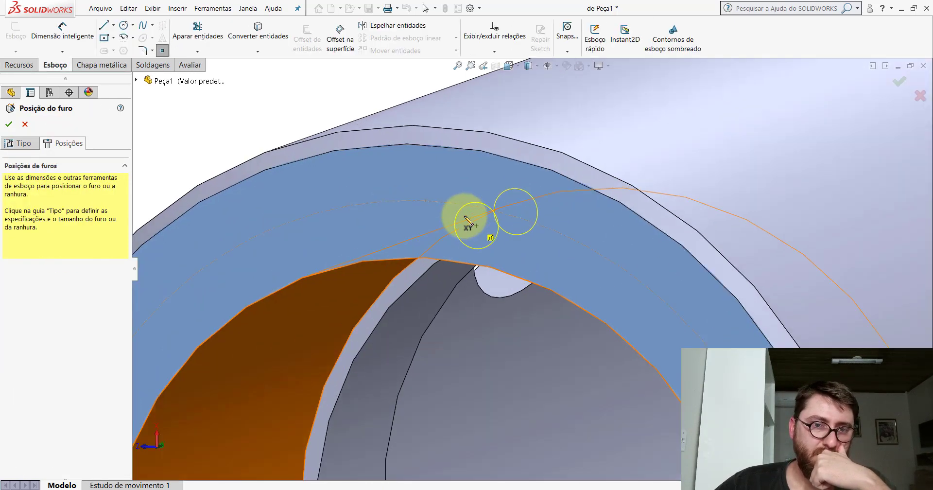
scroll(452, 216, down, 3)
click(402, 198)
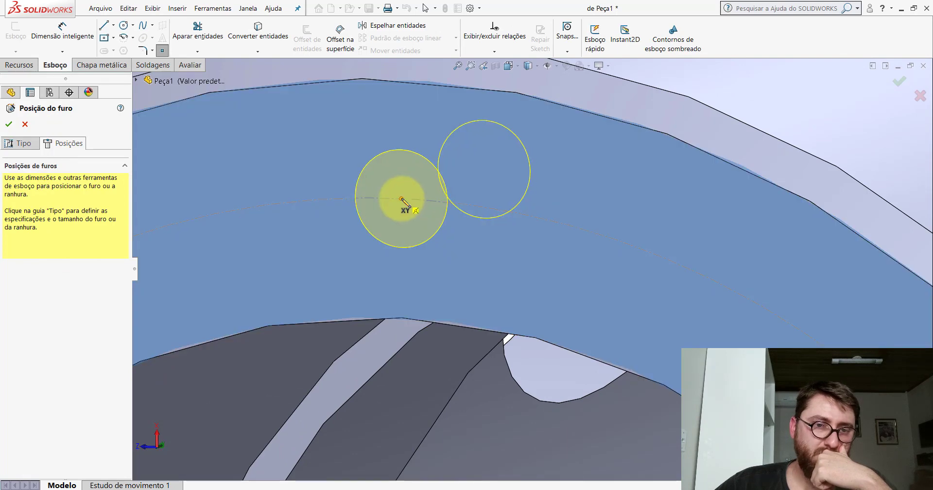
scroll(408, 207, up, 4)
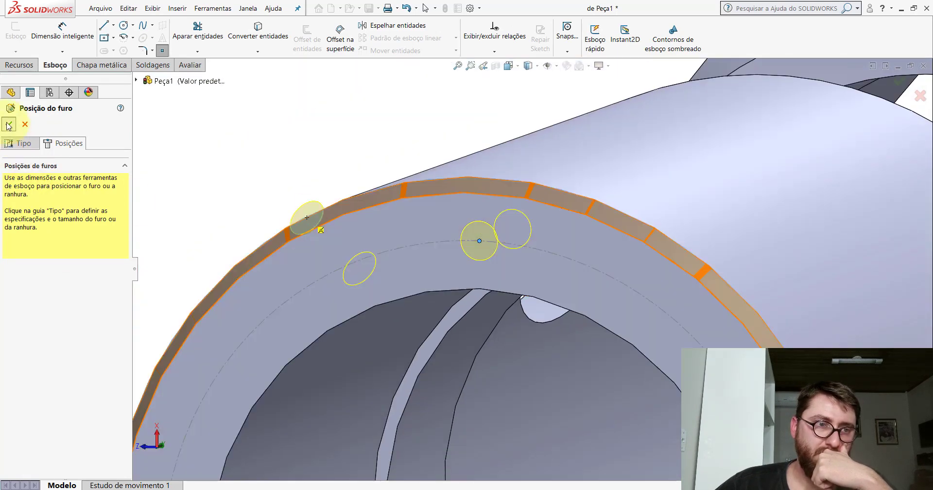
click(8, 126)
scroll(466, 234, up, 5)
scroll(485, 253, down, 5)
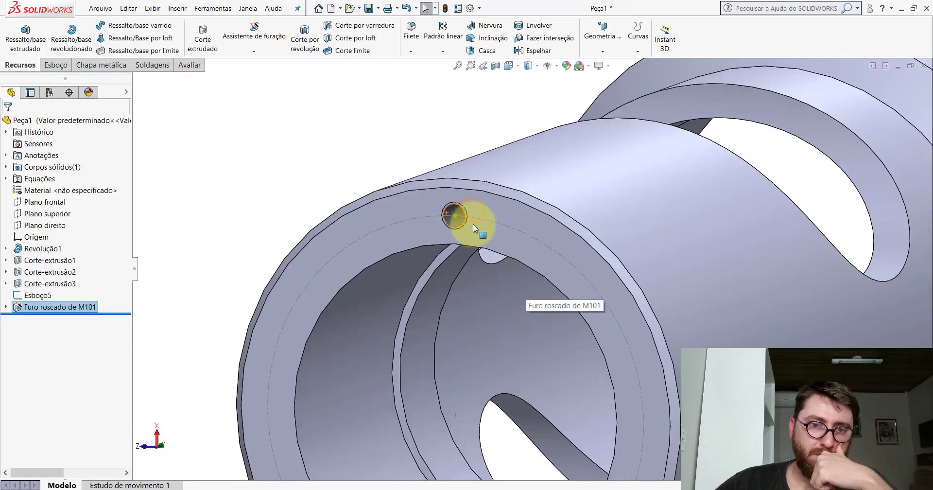
click(189, 64)
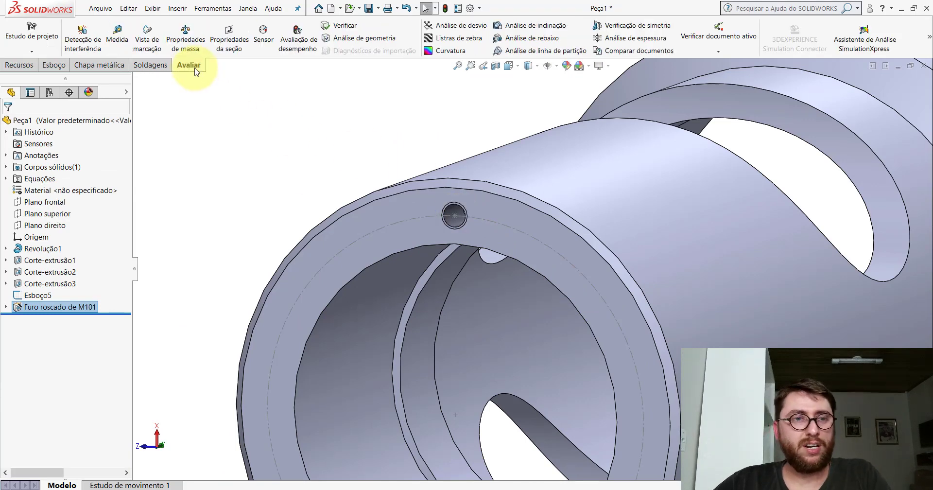
click(117, 29)
scroll(486, 233, down, 5)
click(371, 190)
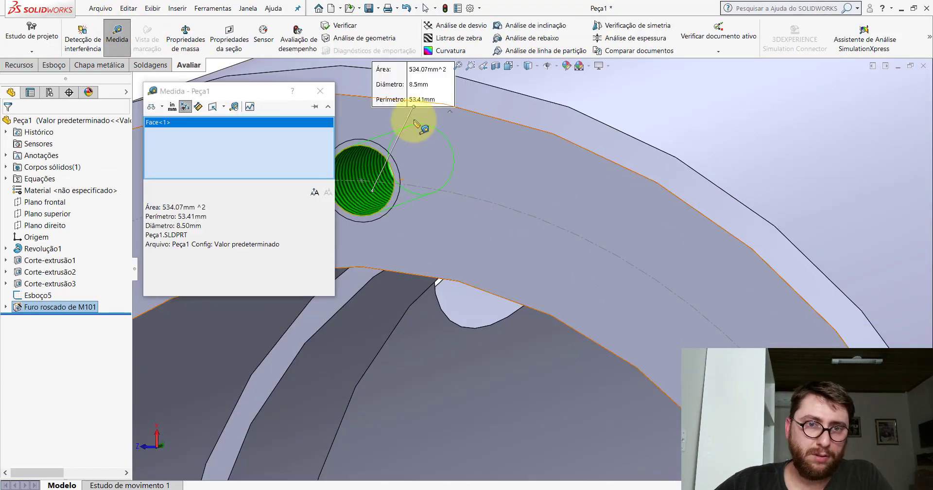
scroll(417, 124, up, 5)
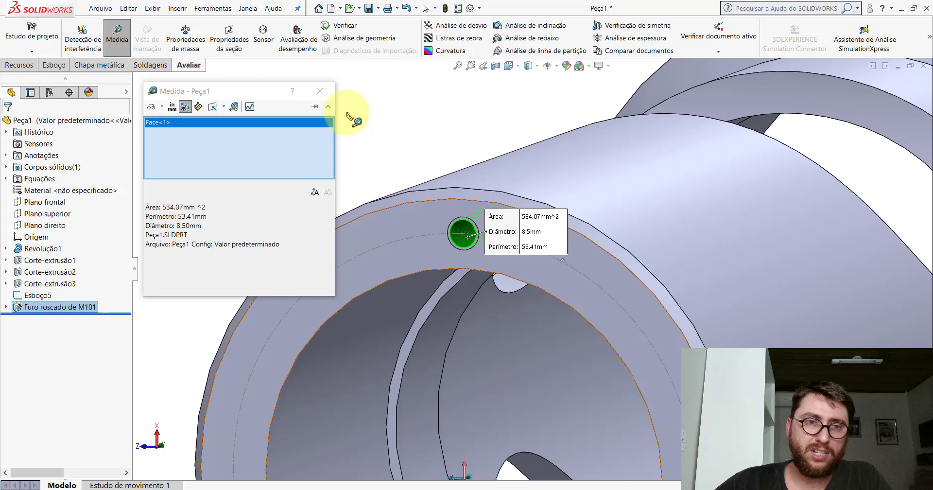
click(321, 91)
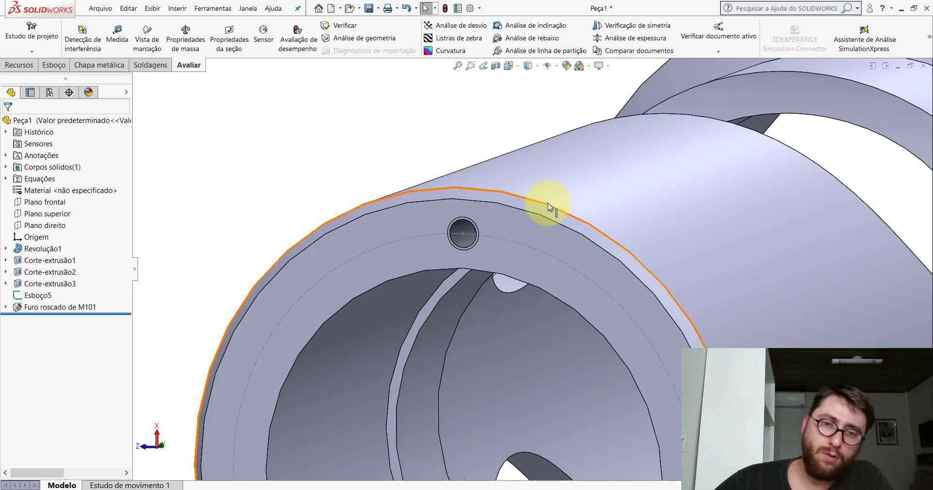
scroll(488, 232, up, 3)
scroll(619, 346, up, 2)
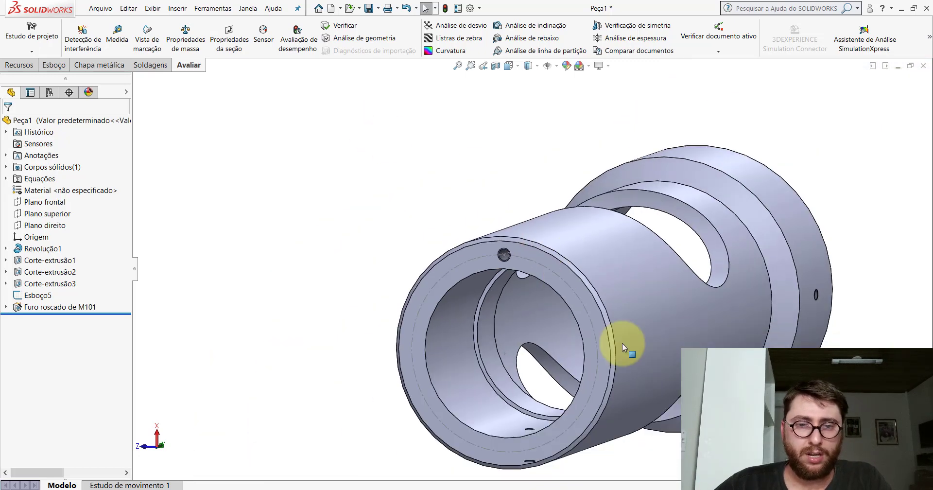
scroll(622, 343, down, 2)
- Circular-pattern the threaded hole about the rim edge: 8 instances over 360°
click(18, 65)
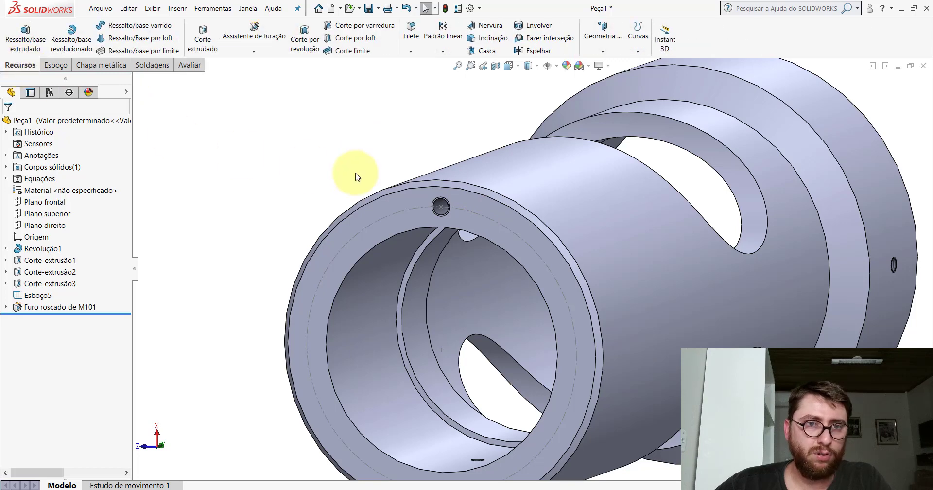
click(437, 52)
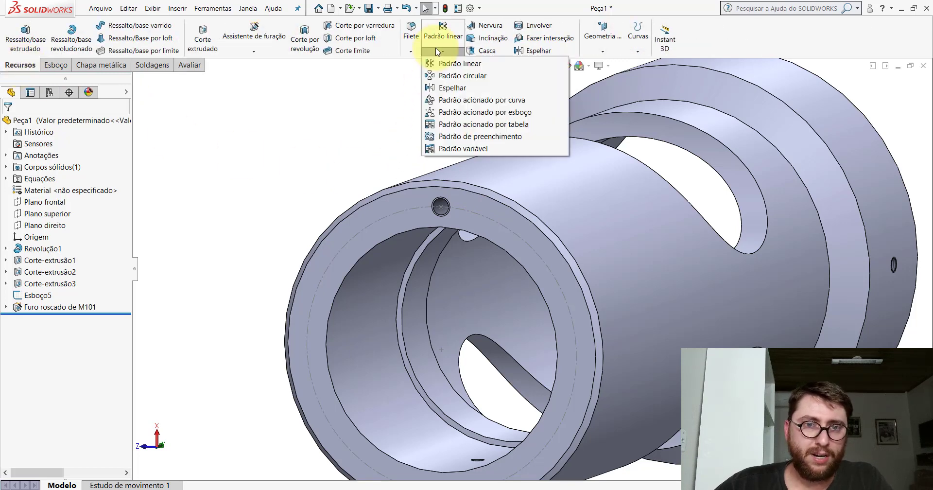
click(453, 76)
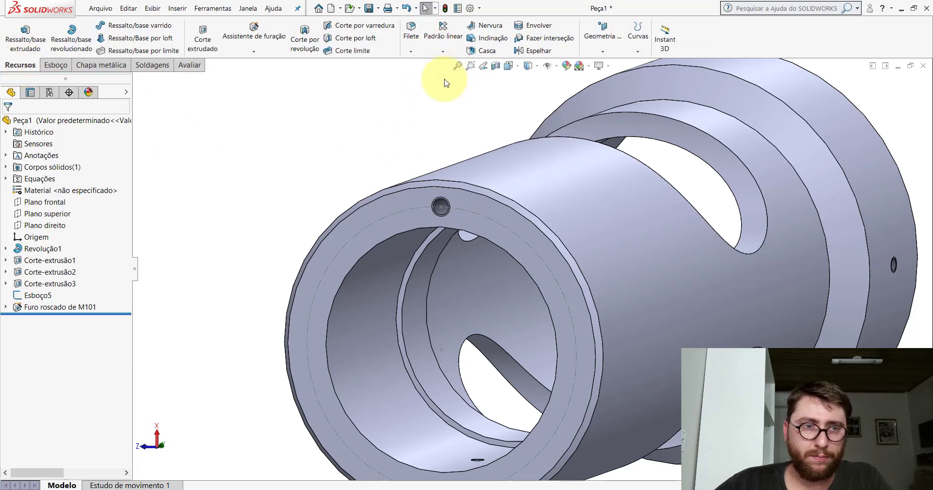
scroll(418, 206, down, 3)
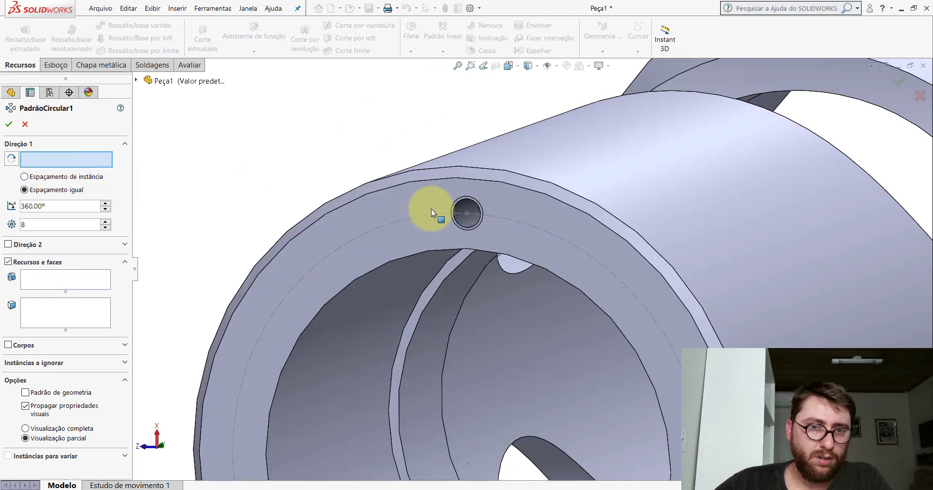
click(429, 180)
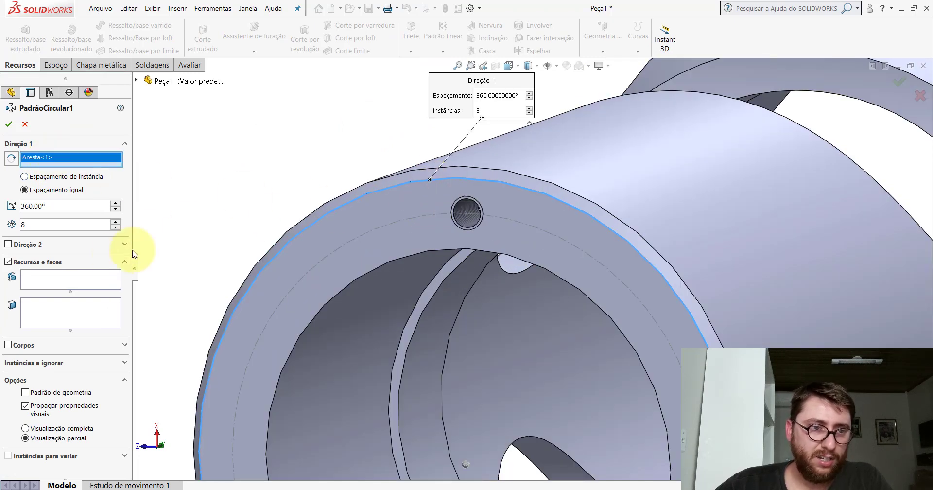
click(51, 281)
scroll(521, 232, down, 3)
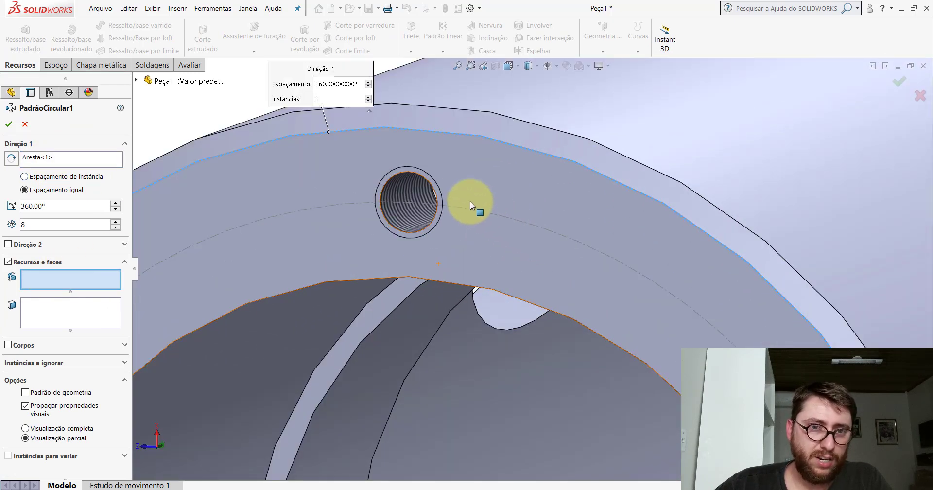
click(413, 186)
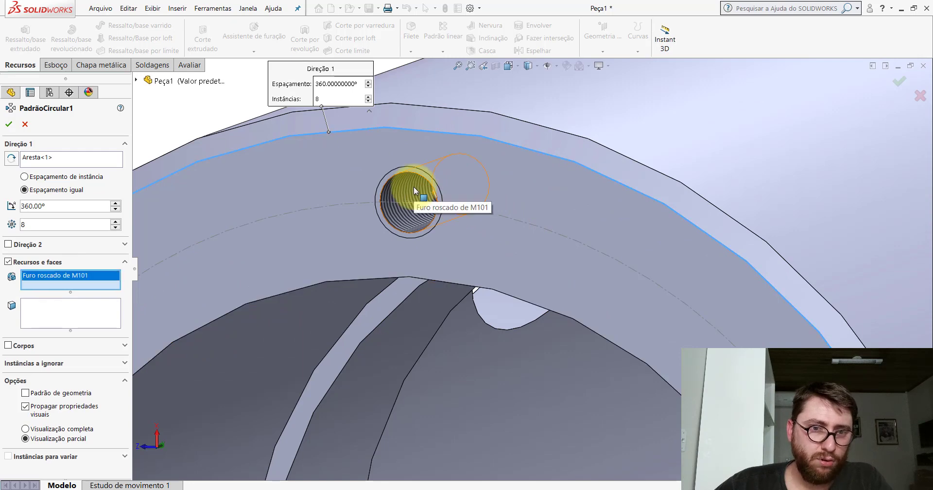
scroll(563, 288, up, 5)
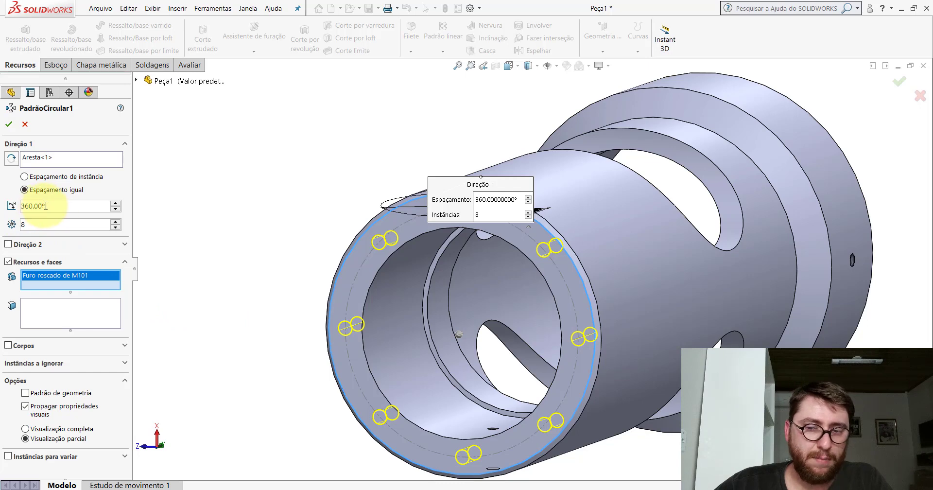
click(8, 122)
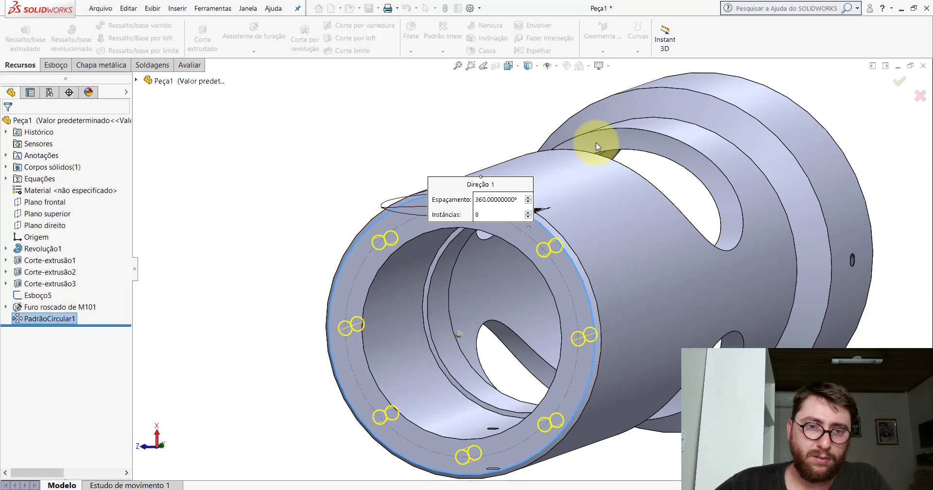
- Hide the sketch Esboço5 and turn the part to face the hole ring
right_click(32, 297)
click(42, 280)
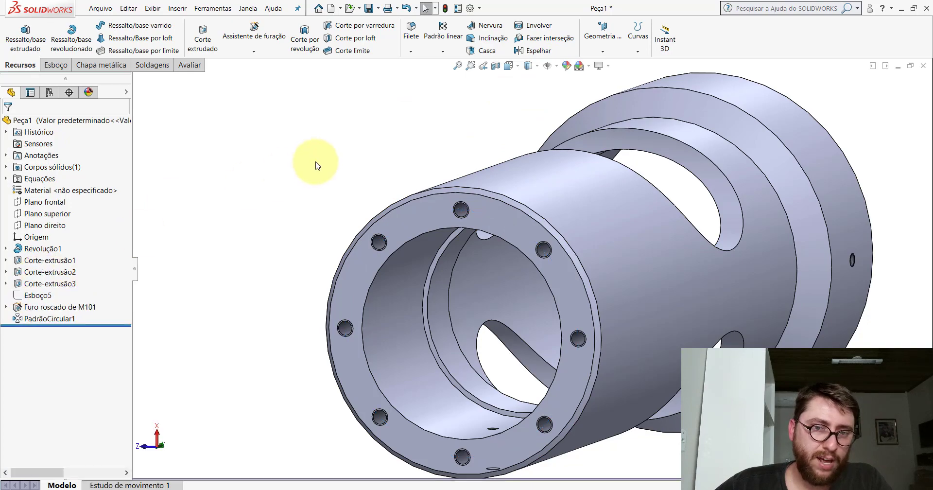
scroll(506, 222, down, 3)
middle_drag(506, 222, 541, 204)
middle_drag(569, 222, 416, 199)
scroll(437, 203, down, 5)
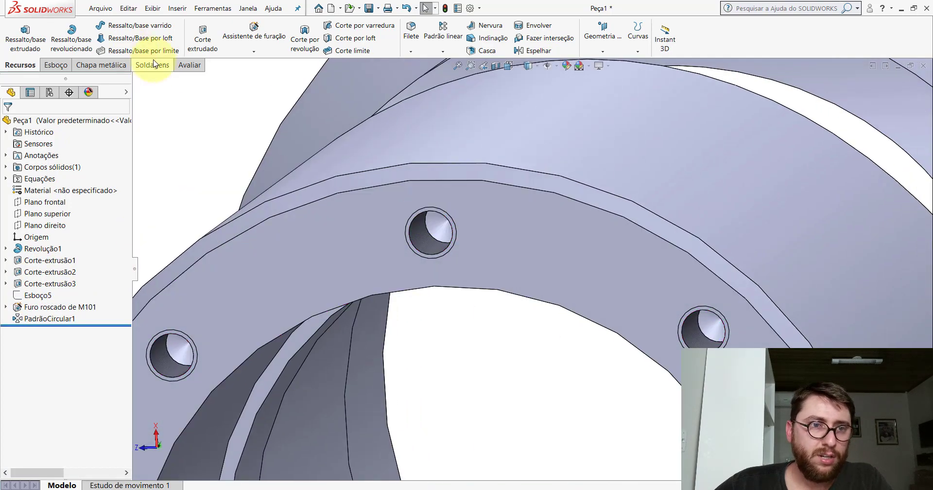
- Measure the hole's distance from the part centre with Measure, then close it
click(185, 70)
click(117, 34)
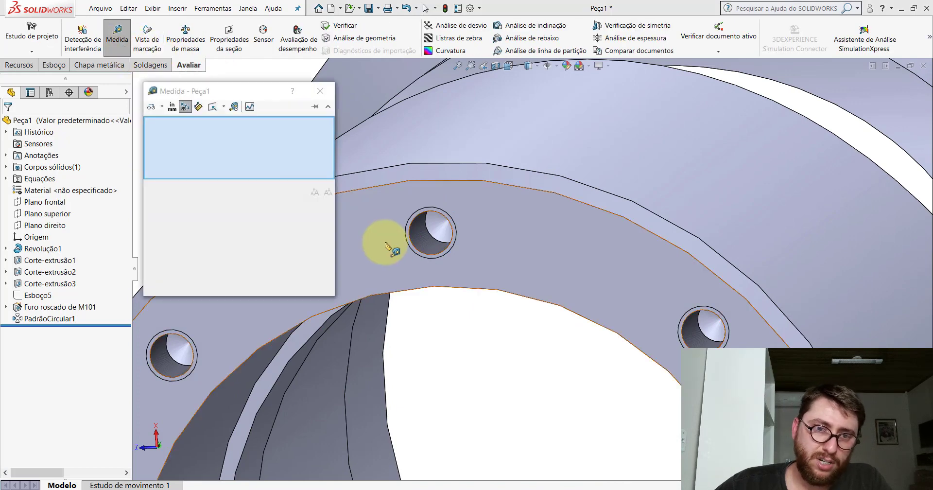
click(385, 242)
click(430, 234)
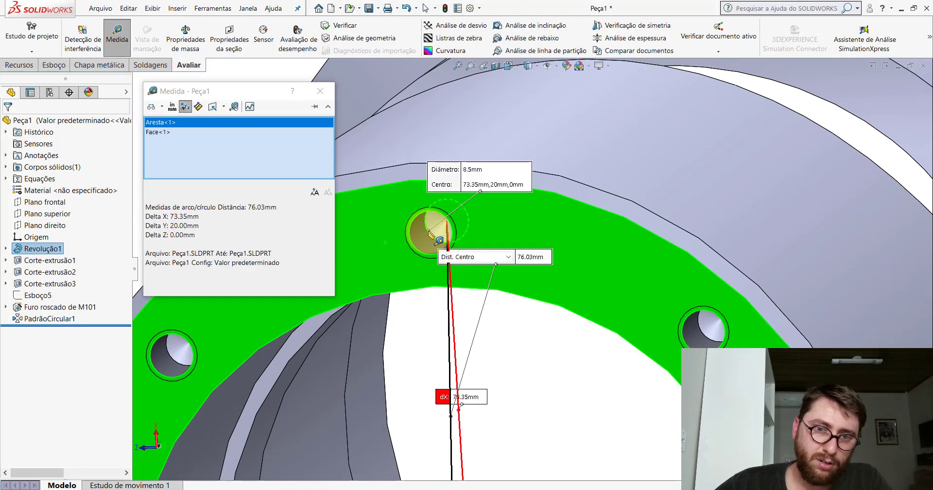
scroll(510, 301, up, 5)
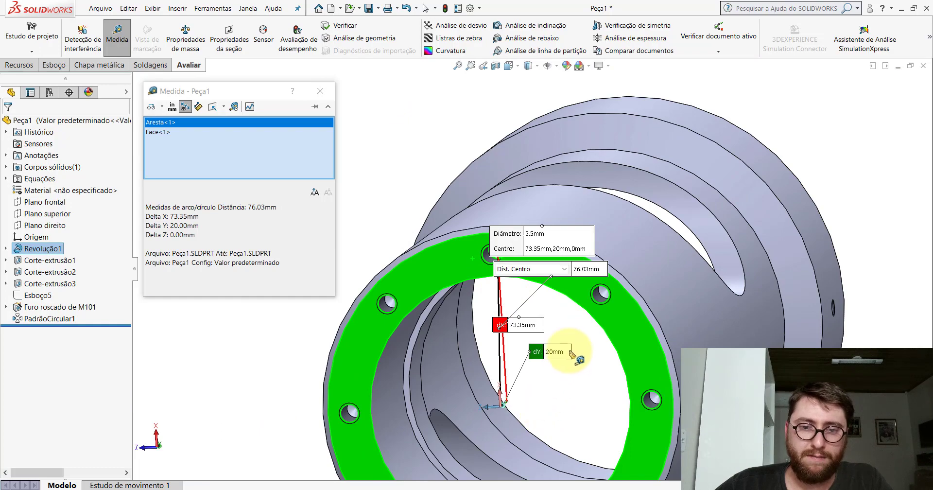
scroll(558, 202, up, 3)
mouse_move(557, 202)
middle_down()
mouse_move(549, 349)
mouse_move(510, 435)
mouse_move(525, 266)
mouse_move(500, 327)
middle_up()
scroll(583, 360, down, 3)
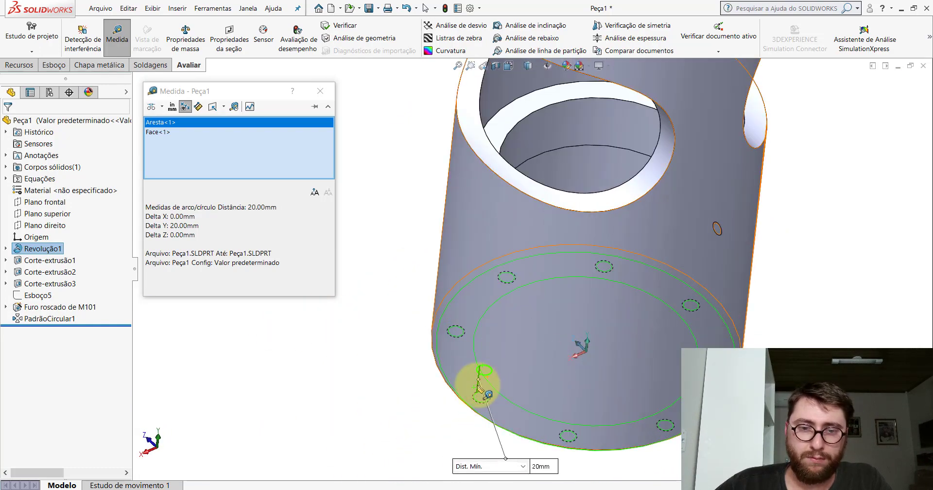
click(417, 377)
click(320, 91)
- Switch to the other open part, PP-GR(071)2100
scroll(649, 293, up, 2)
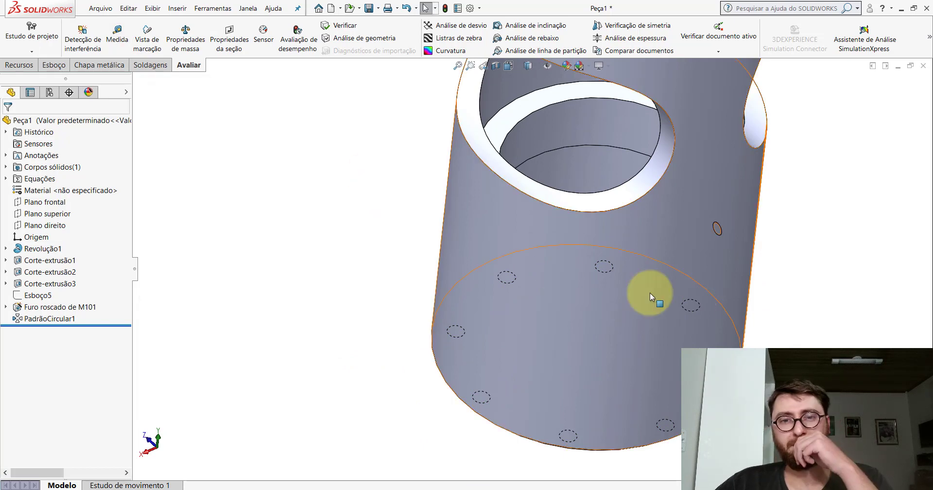
scroll(629, 287, up, 3)
mouse_move(629, 287)
middle_down()
mouse_move(559, 255)
mouse_move(683, 177)
mouse_move(746, 68)
mouse_move(731, 153)
middle_up()
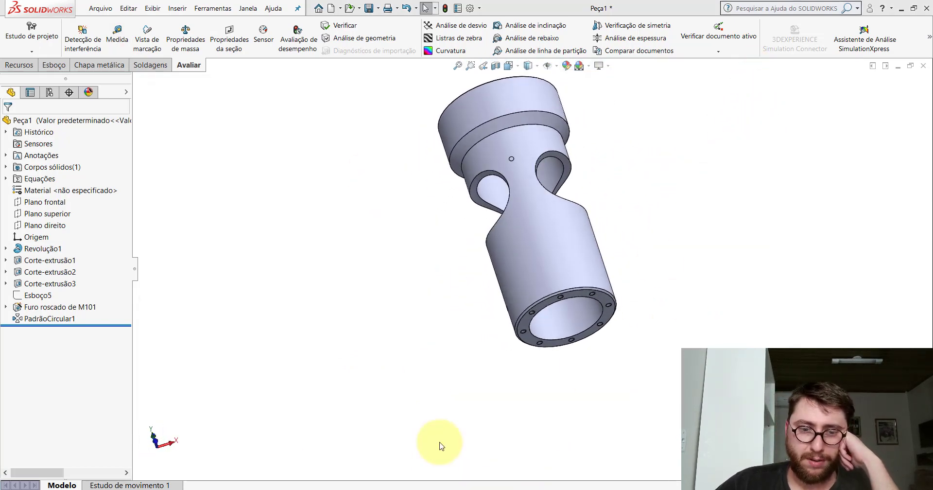
key(ctrl+Tab)
- View the orange PP-GR(071)2100 part isometrically, then return to the Peça1 window
click(514, 67)
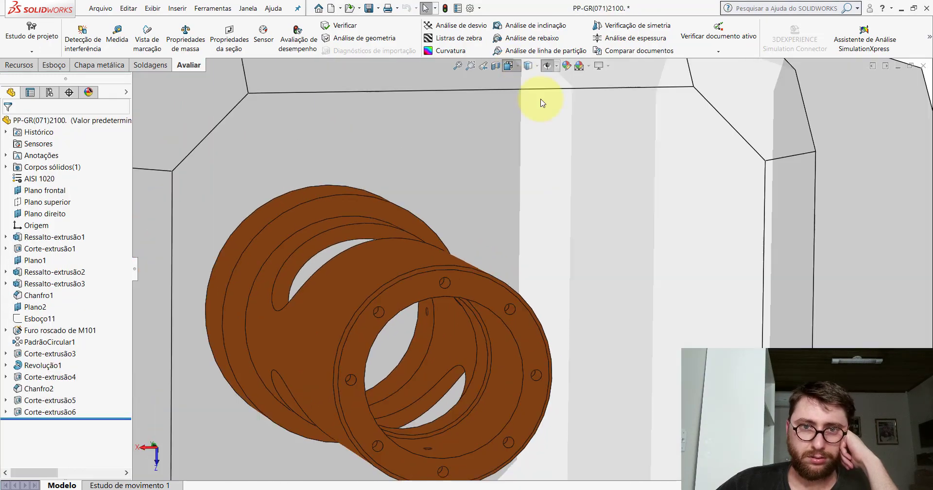
click(562, 83)
mouse_move(496, 241)
middle_down()
mouse_move(656, 104)
mouse_move(439, 168)
mouse_move(310, 179)
mouse_move(322, 98)
mouse_move(526, 267)
mouse_move(341, 302)
mouse_move(286, 198)
mouse_move(443, 277)
mouse_move(690, 296)
middle_up()
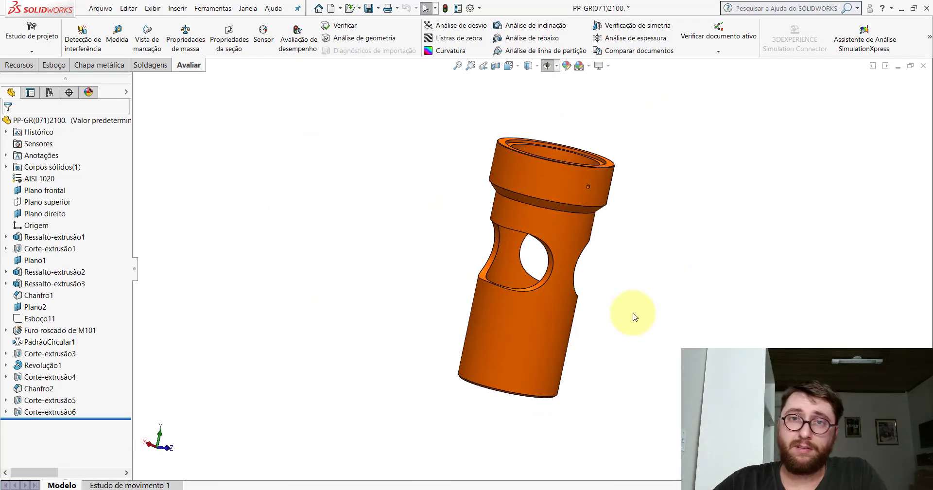
click(544, 451)
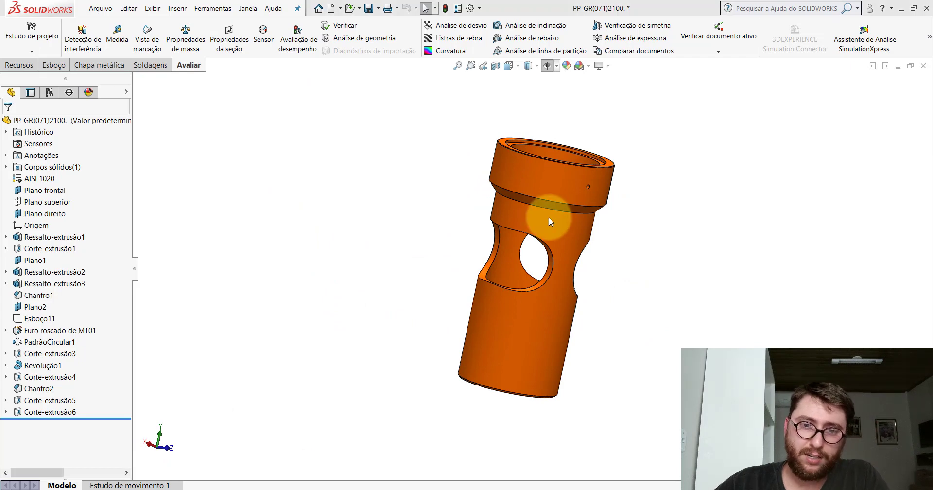
click(515, 68)
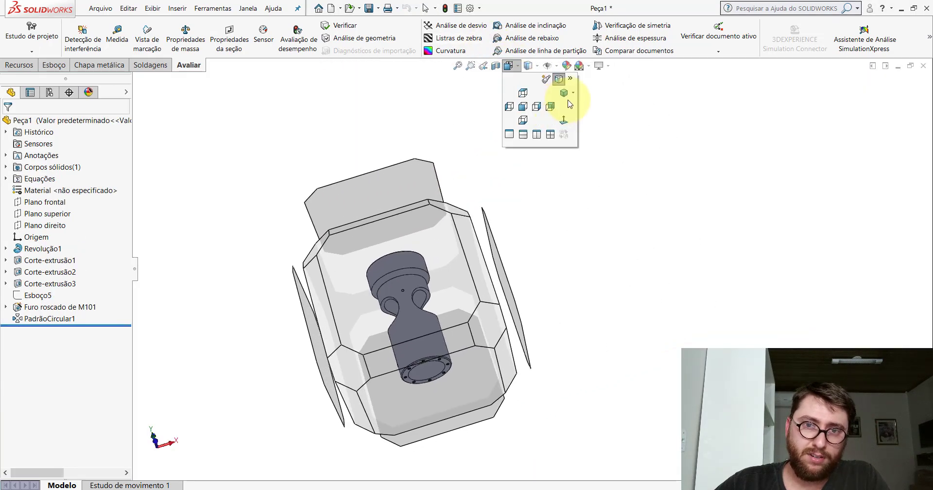
- Show Peça1 in isometric view and assign it AISI 1020 material
click(565, 90)
right_click(56, 192)
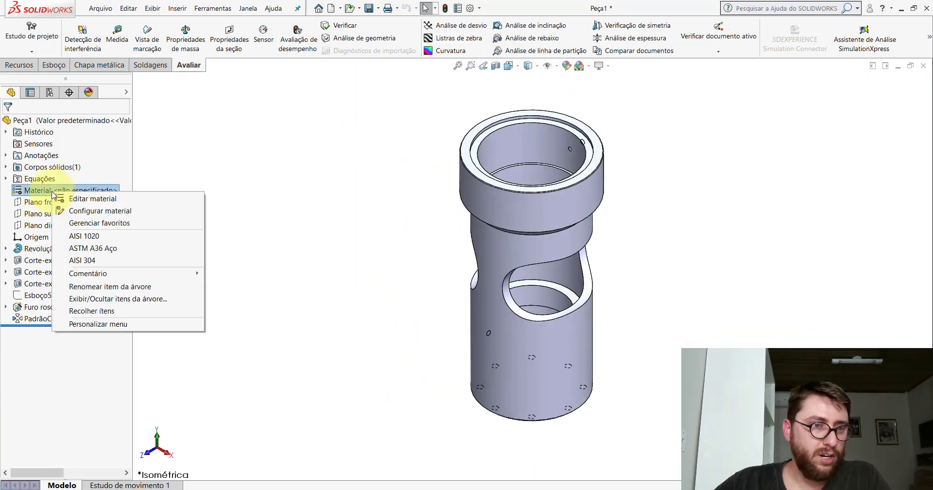
click(78, 235)
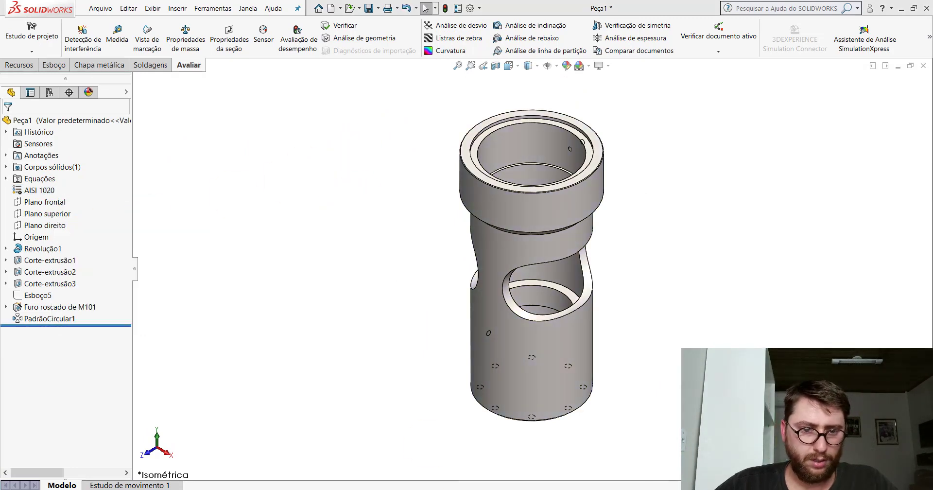
- Check the reference part's appearance colour and close it without changes
right_click(60, 122)
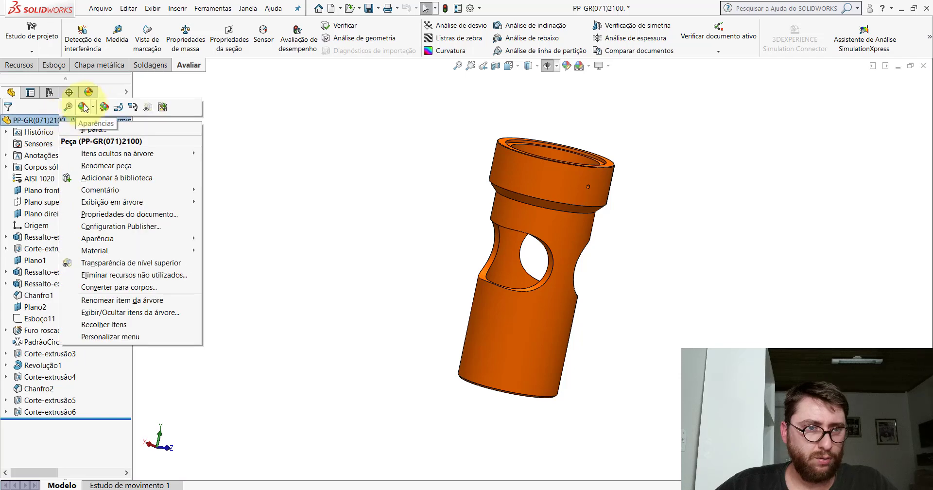
key(Escape)
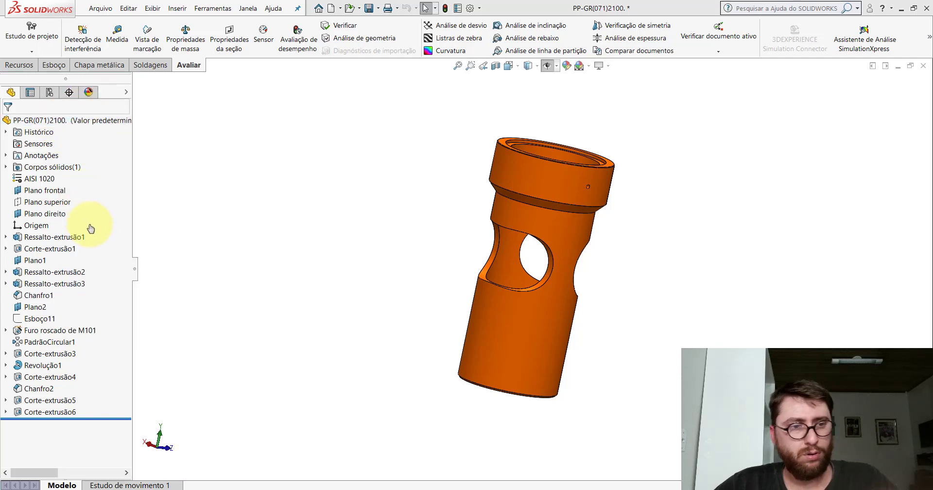
drag(123, 232, 126, 312)
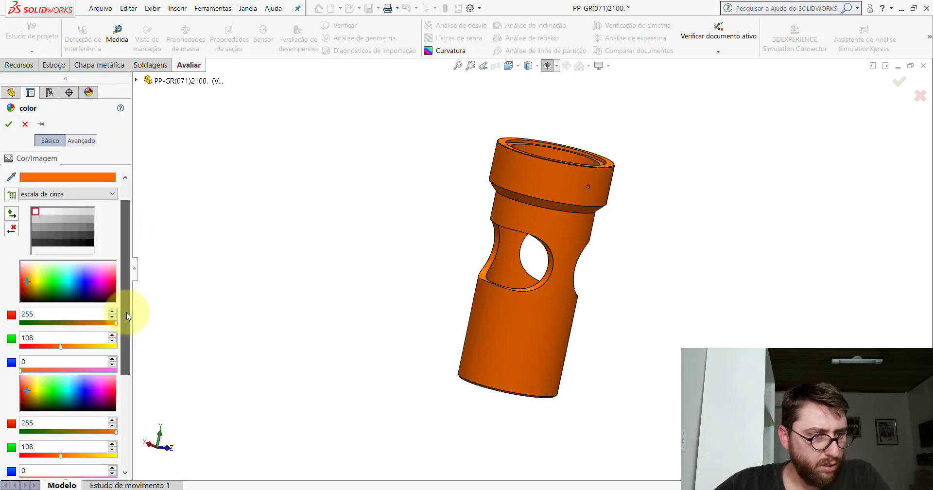
click(25, 124)
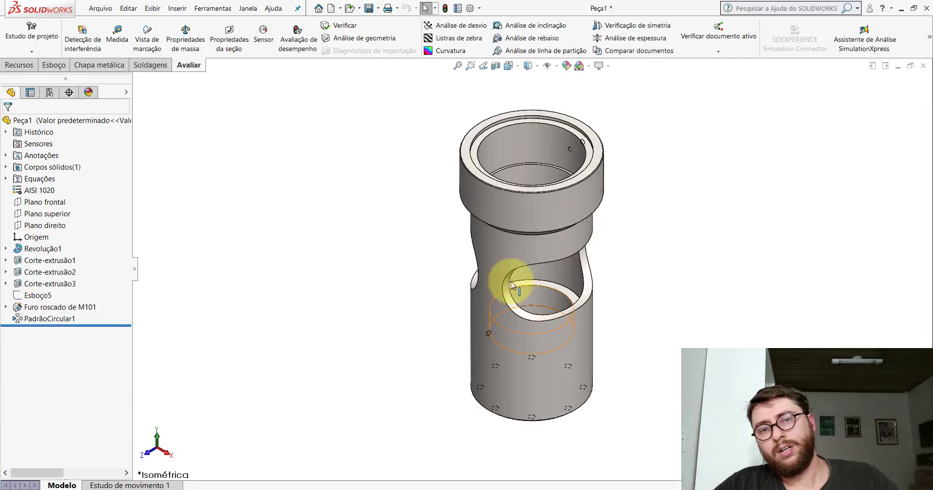
- Colour the whole Peça1 part orange, RGB 255, 108, 0
right_click(40, 126)
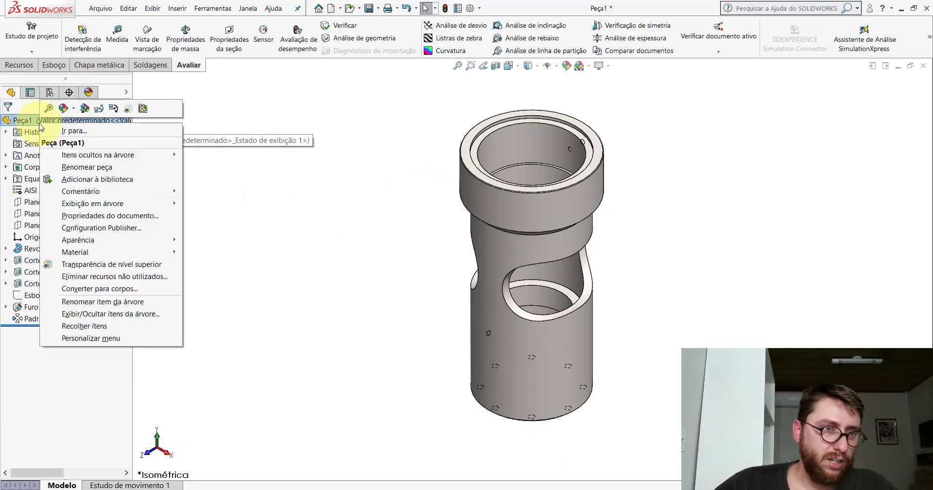
click(75, 110)
click(72, 135)
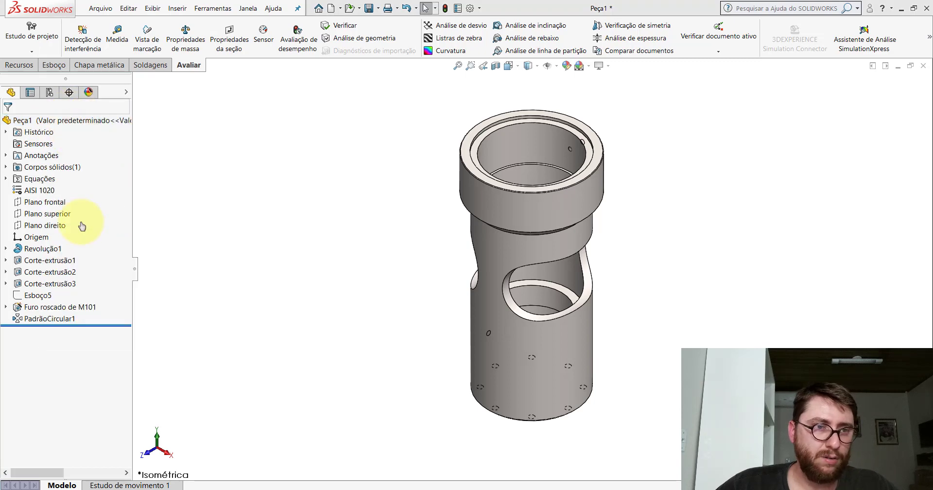
drag(127, 224, 128, 350)
text(255)
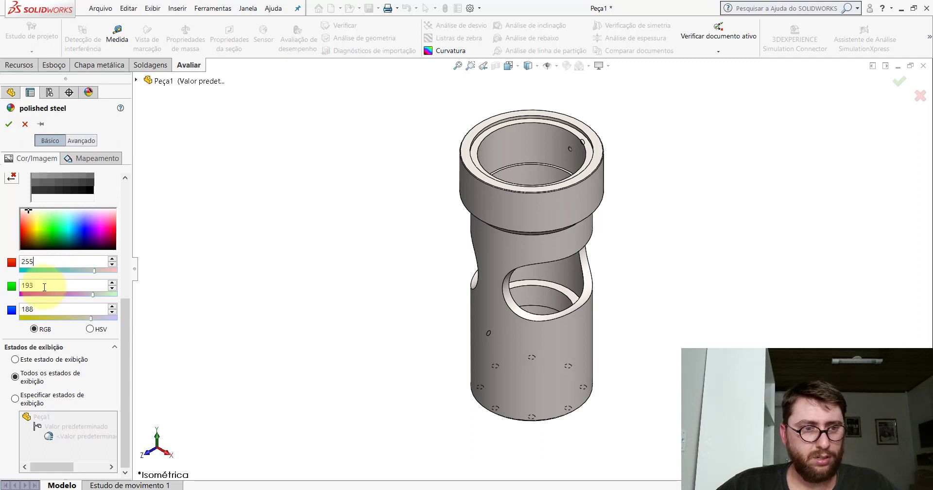
click(44, 286)
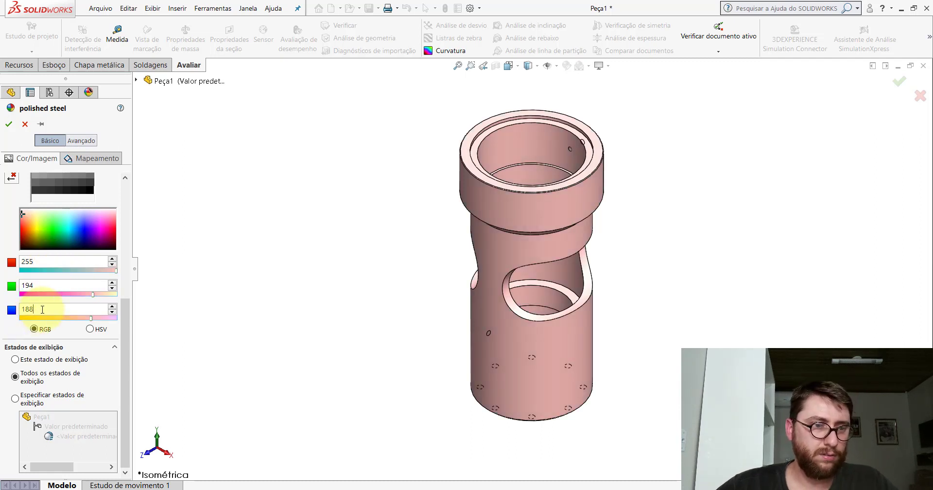
click(9, 123)
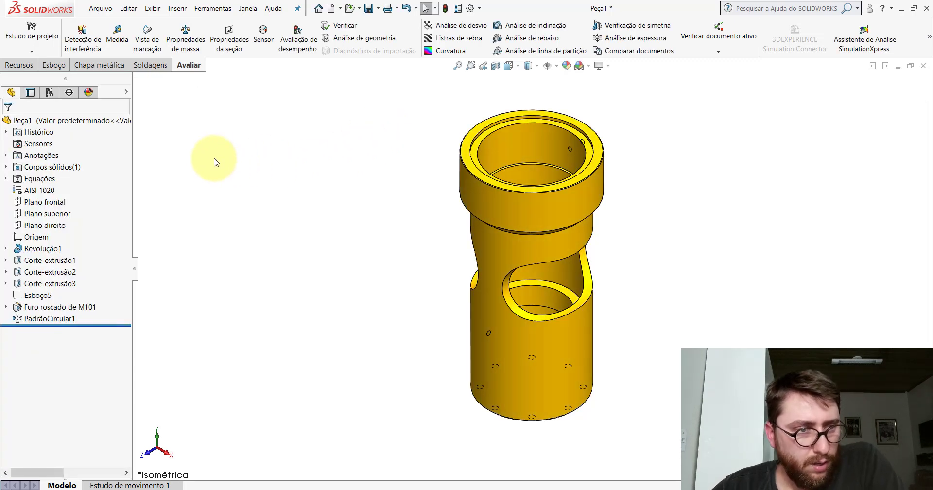
right_click(57, 119)
key(Escape)
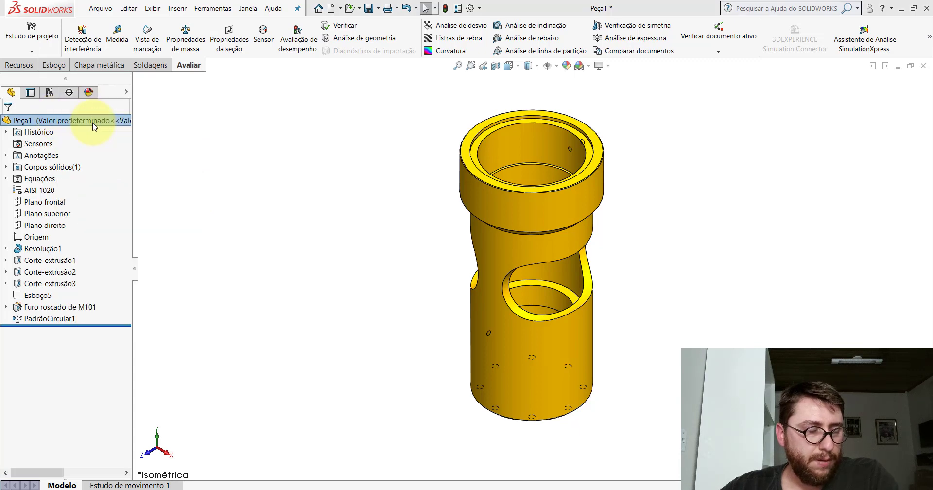
scroll(125, 217, down, 5)
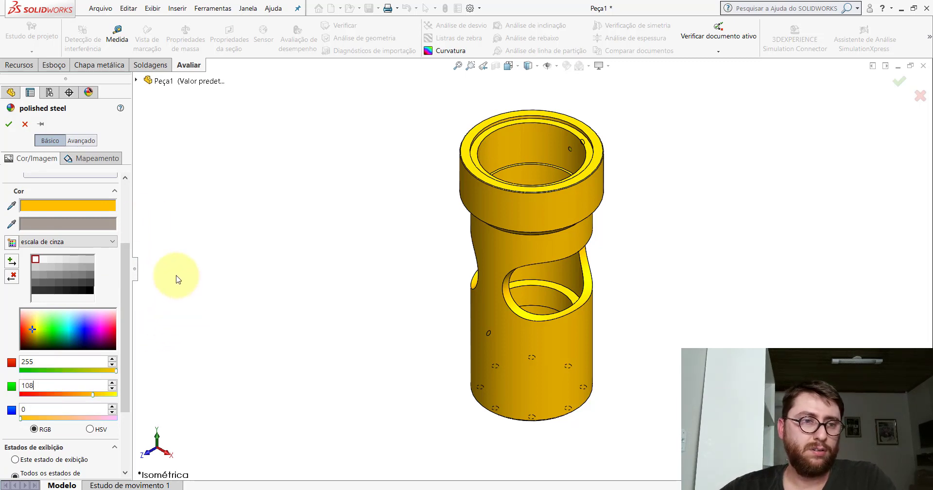
click(14, 124)
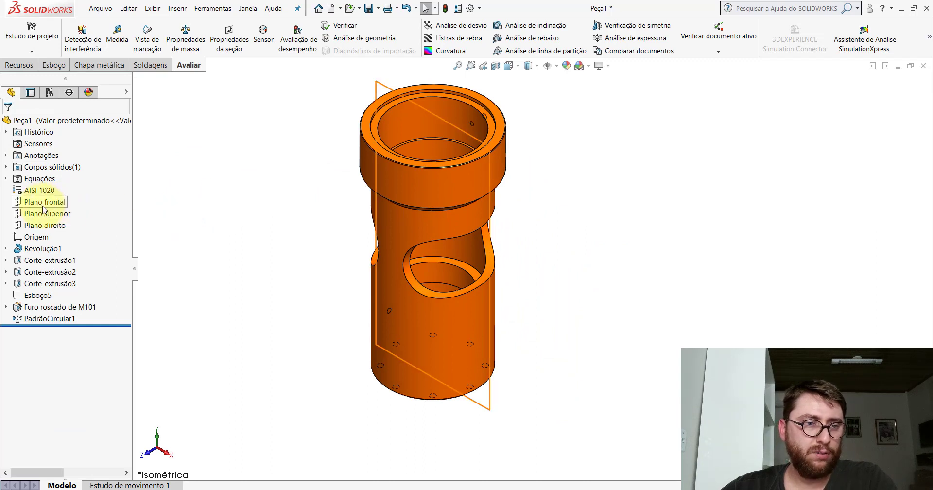
- Show Plano direito and Plano frontal on the model
click(47, 225)
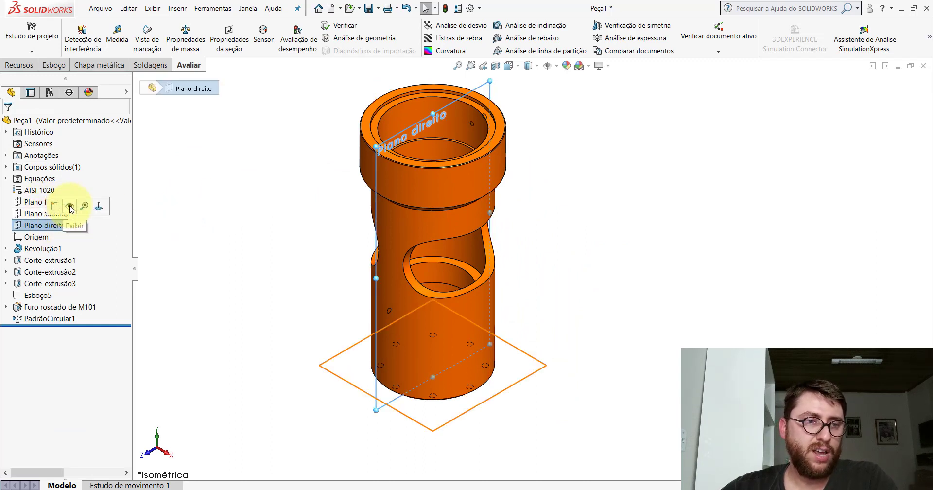
click(70, 208)
click(53, 204)
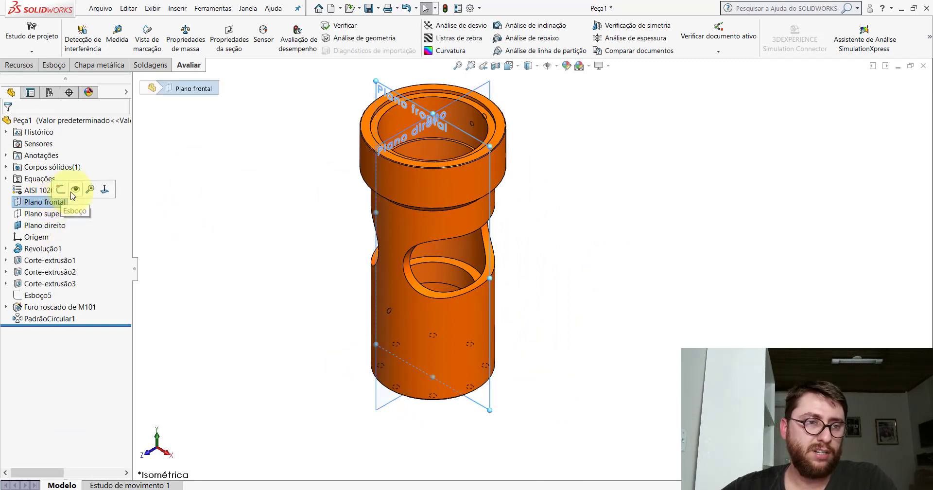
click(193, 206)
middle_drag(457, 262, 523, 240)
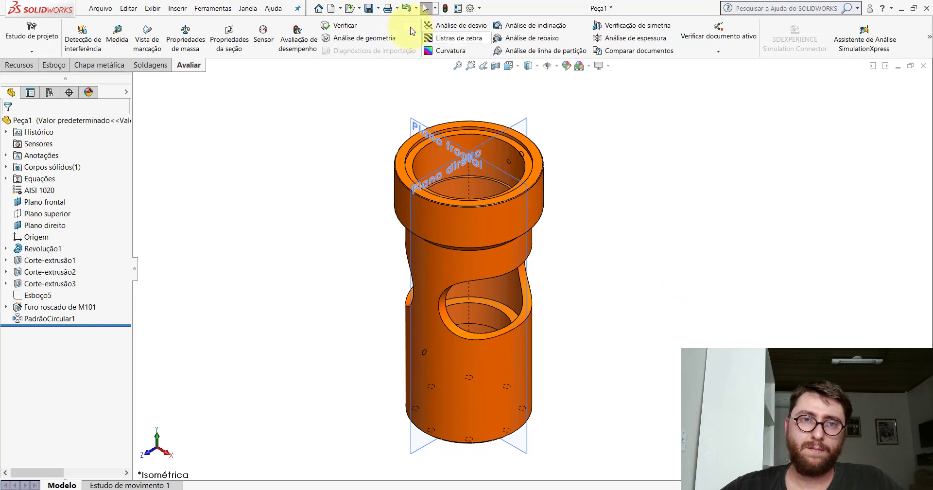
- Save the part as PP-GR(071)2100 in Desktop > PM-GR(001)2100
click(370, 9)
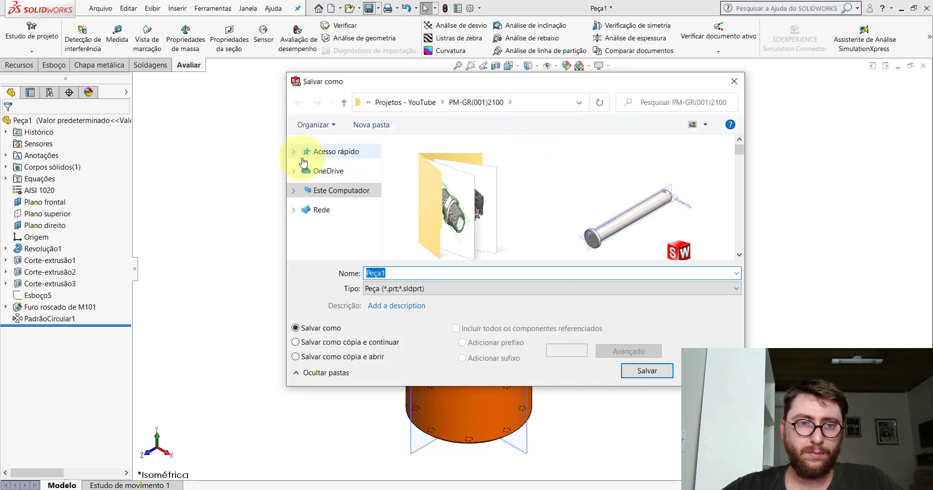
click(301, 157)
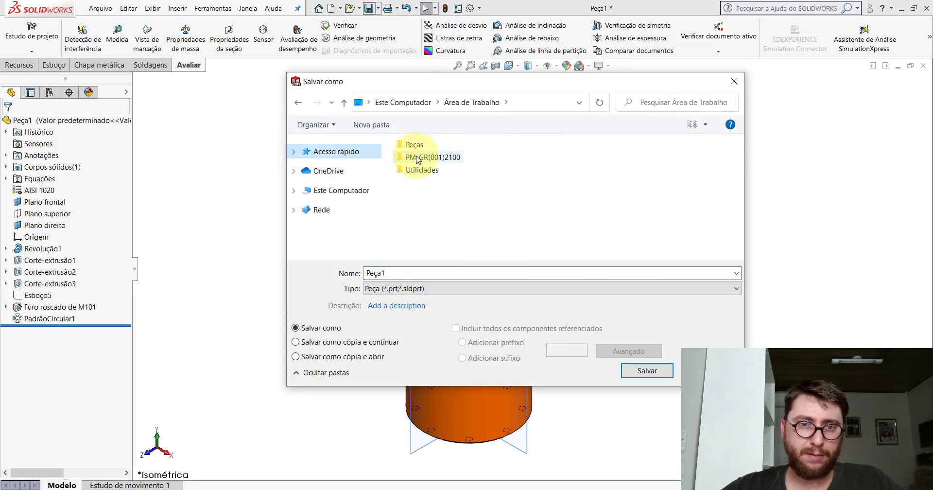
double_click(417, 157)
text(PP-GR(071)2100)
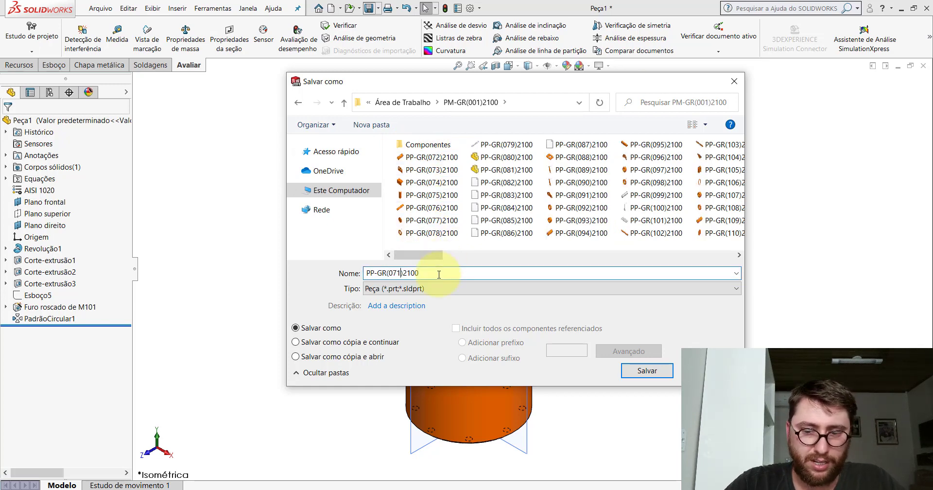
key(Return)
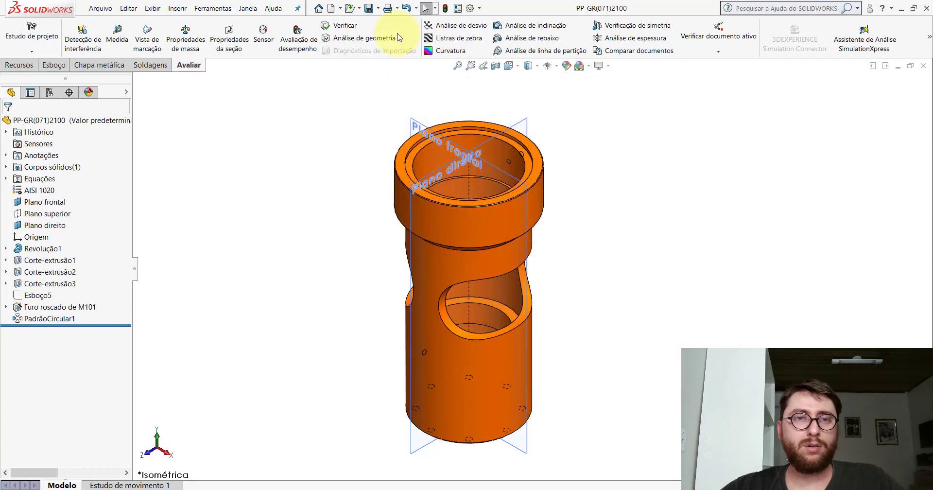
- Close both part windows without saving the old one, and minimize SOLIDWORKS
click(923, 67)
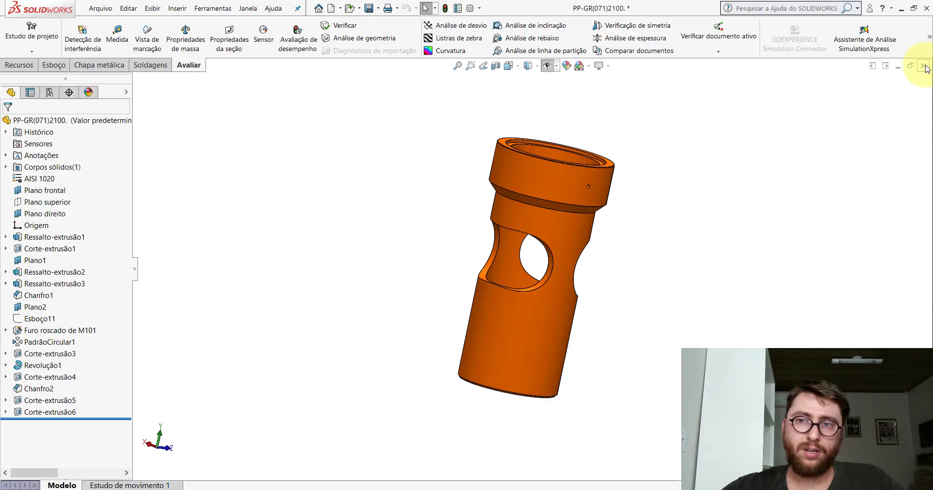
click(923, 67)
click(542, 287)
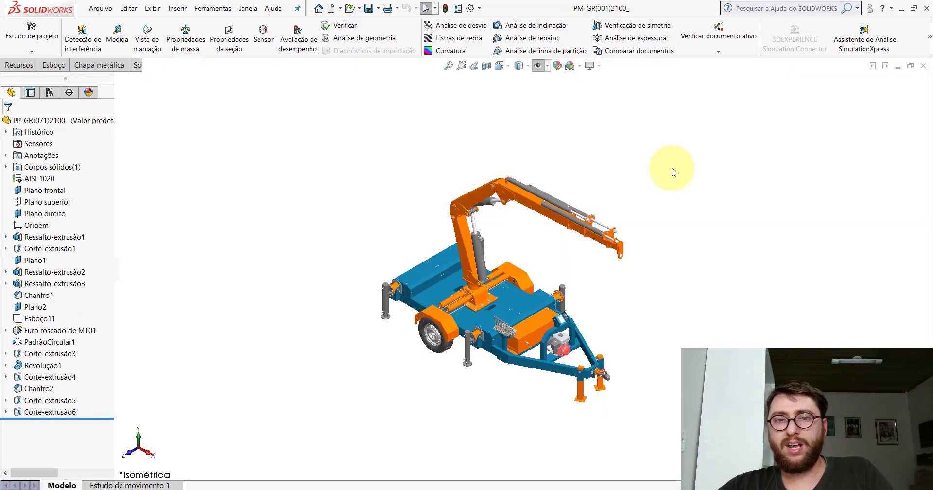
click(898, 10)
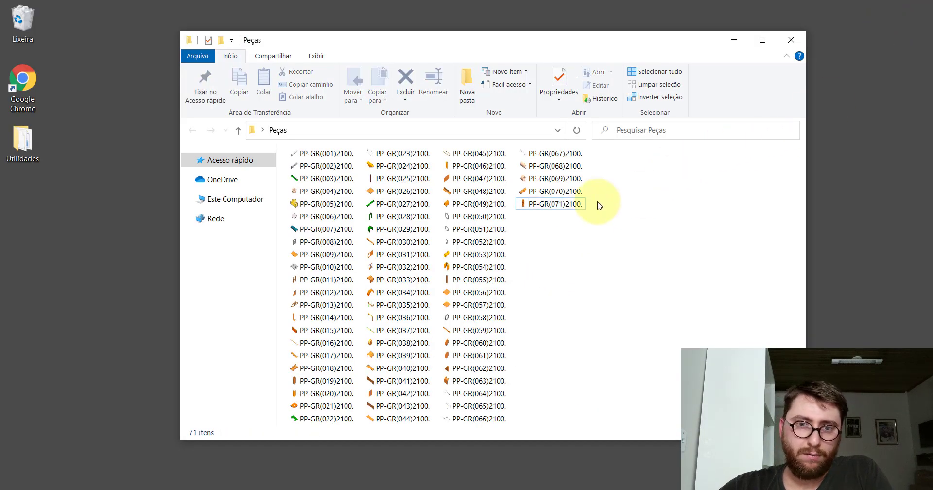
- Delete the old PP-GR(071)2100 file from the Peças folder and close the window
right_click(556, 205)
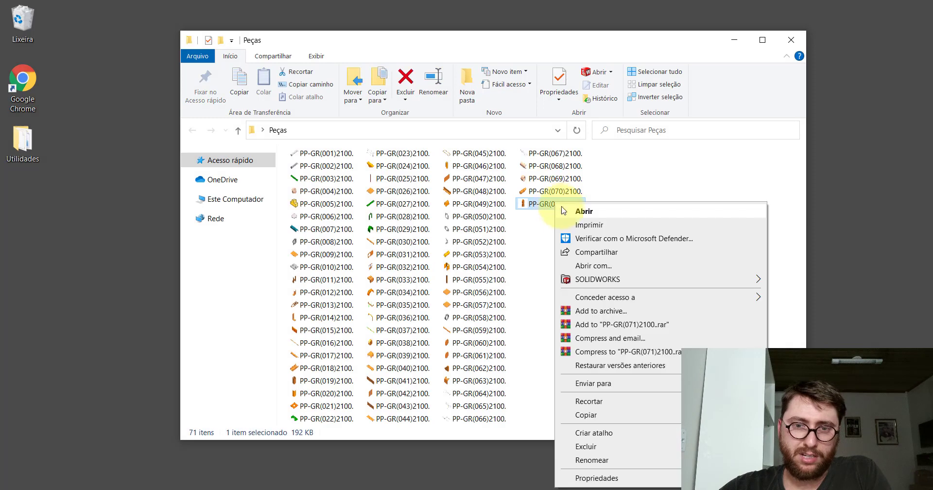
click(583, 446)
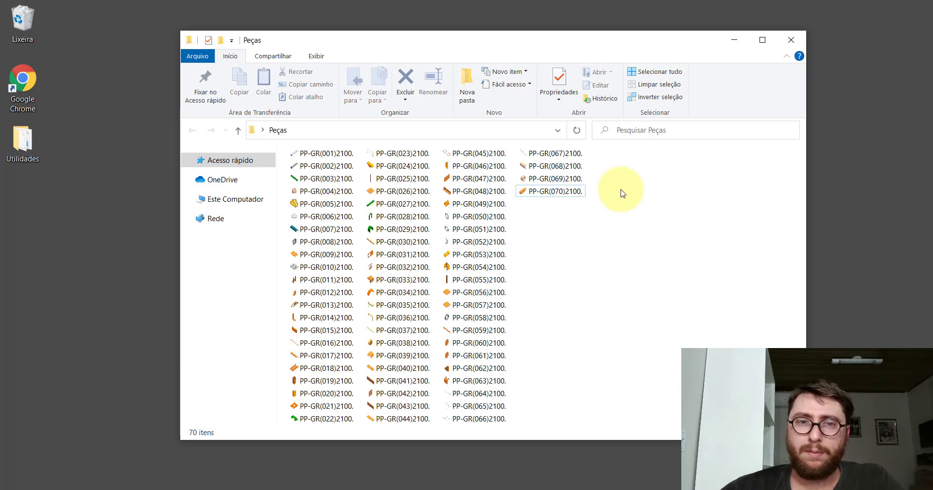
drag(481, 49, 455, 40)
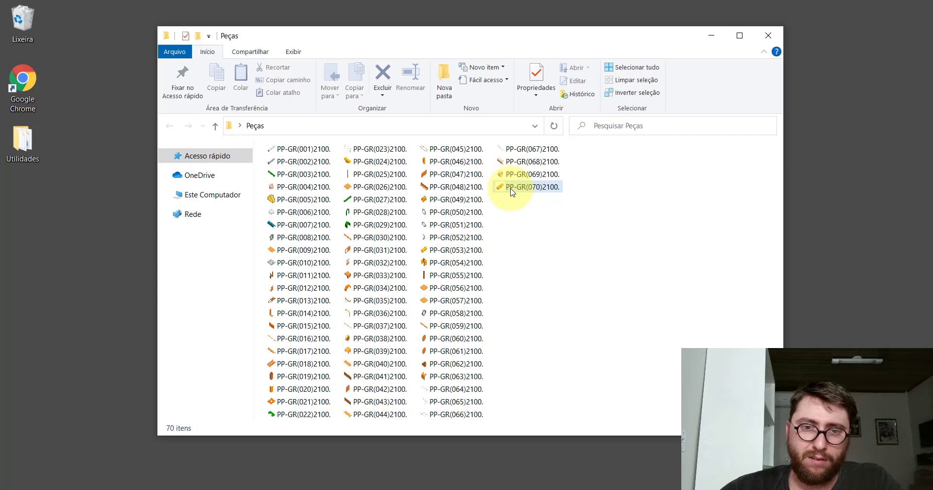
click(767, 35)
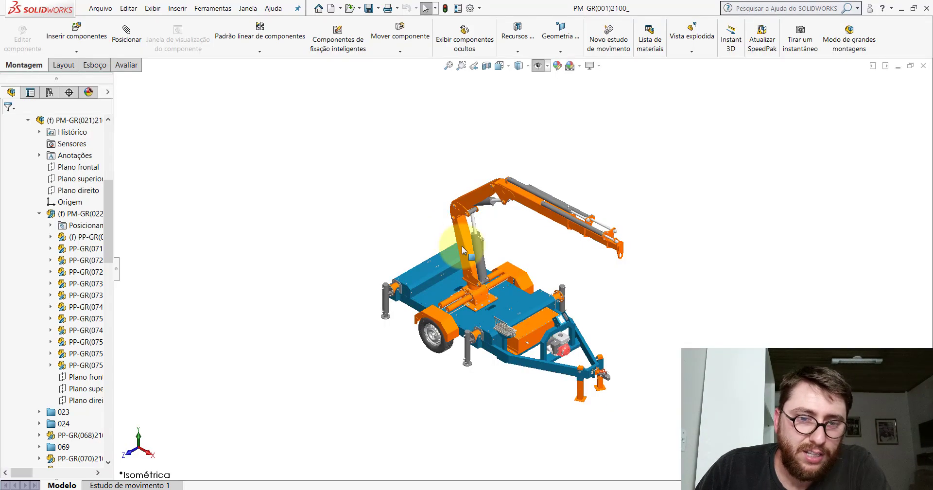
- Hide the large orange housing in the assembly to see the parts inside
scroll(486, 291, down, 2)
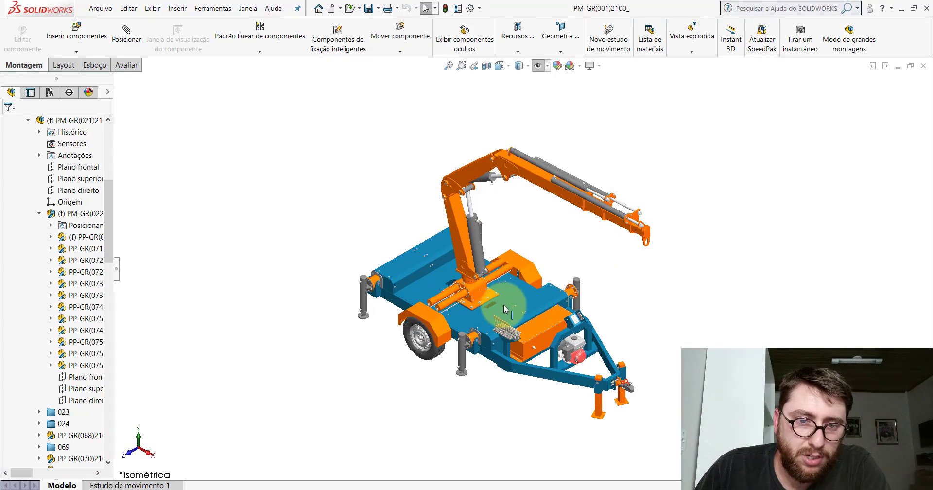
scroll(503, 305, down, 5)
scroll(484, 287, down, 5)
scroll(483, 287, down, 5)
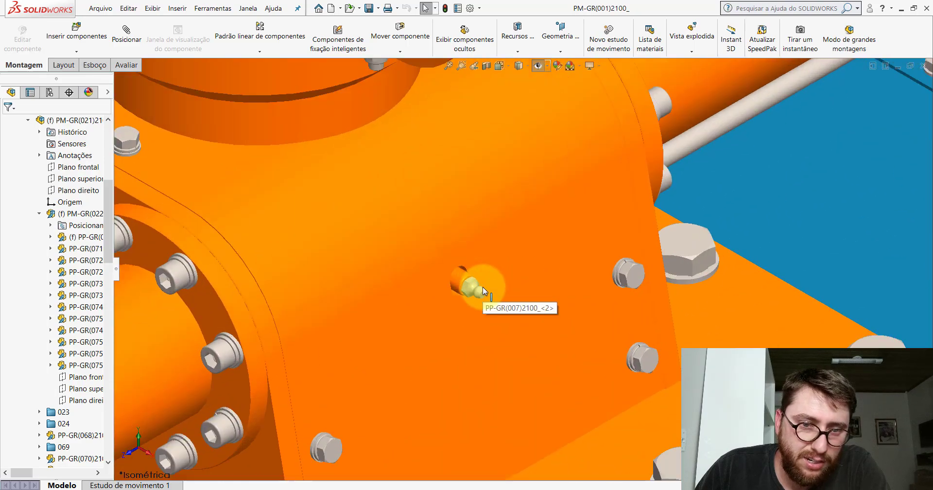
scroll(481, 286, down, 3)
click(459, 269)
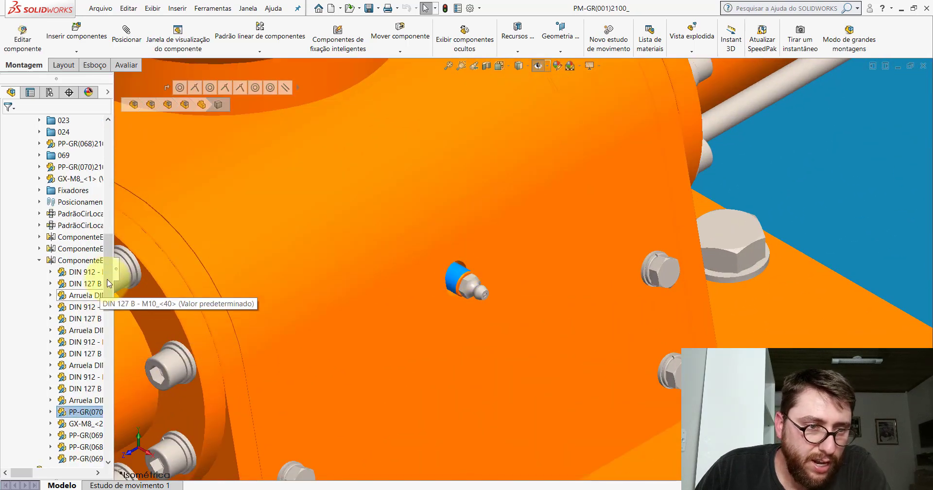
click(93, 411)
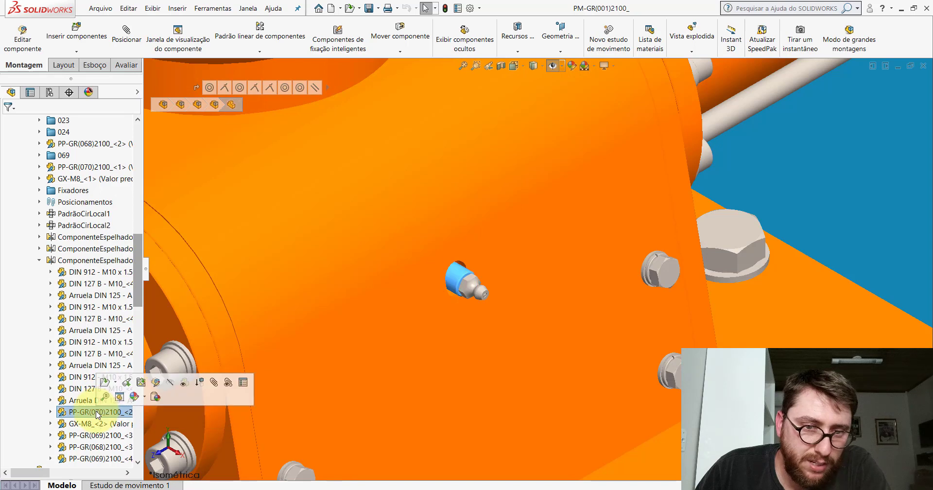
click(486, 198)
click(593, 140)
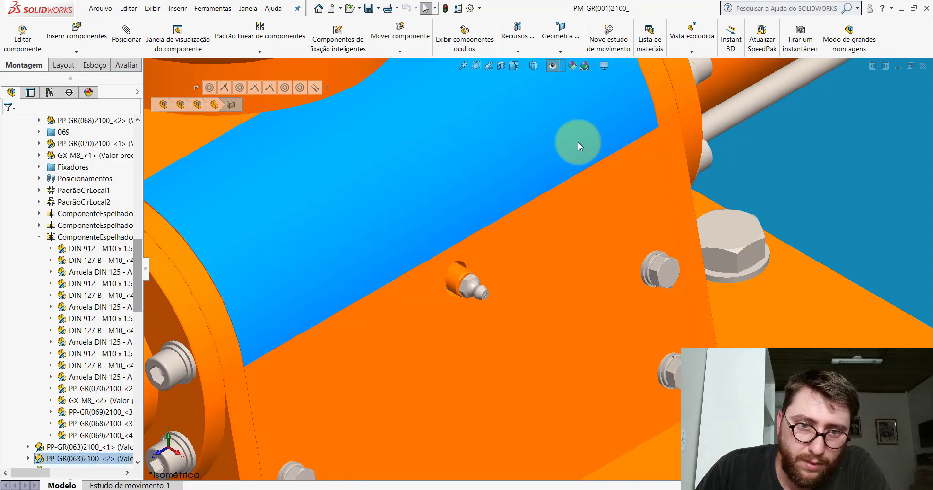
- Inspect the pin's grease fitting, then show the housing PP-GR(063)2100_<2> again
click(446, 263)
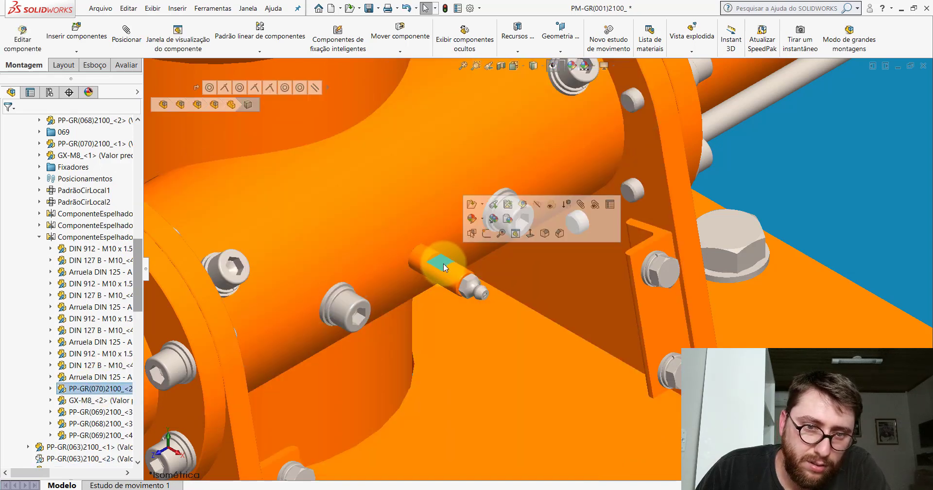
scroll(447, 267, up, 5)
scroll(464, 285, up, 4)
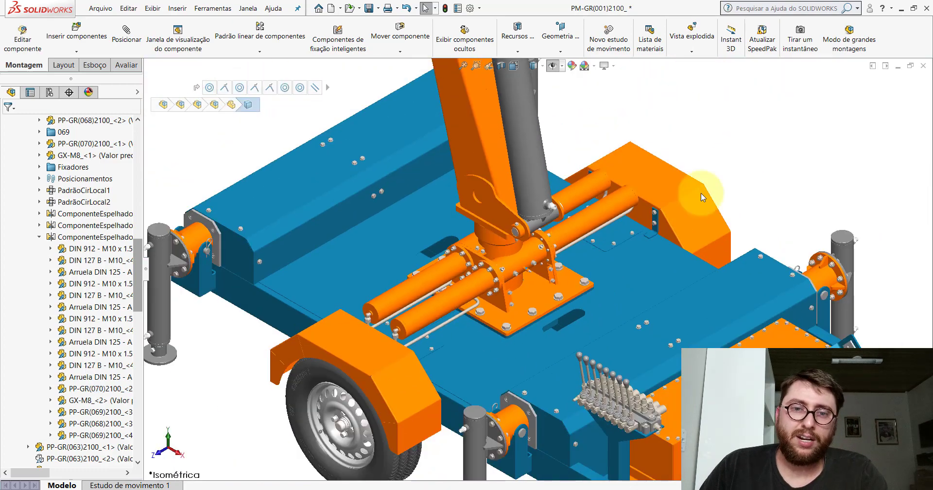
scroll(545, 264, down, 3)
scroll(545, 264, down, 3)
click(284, 176)
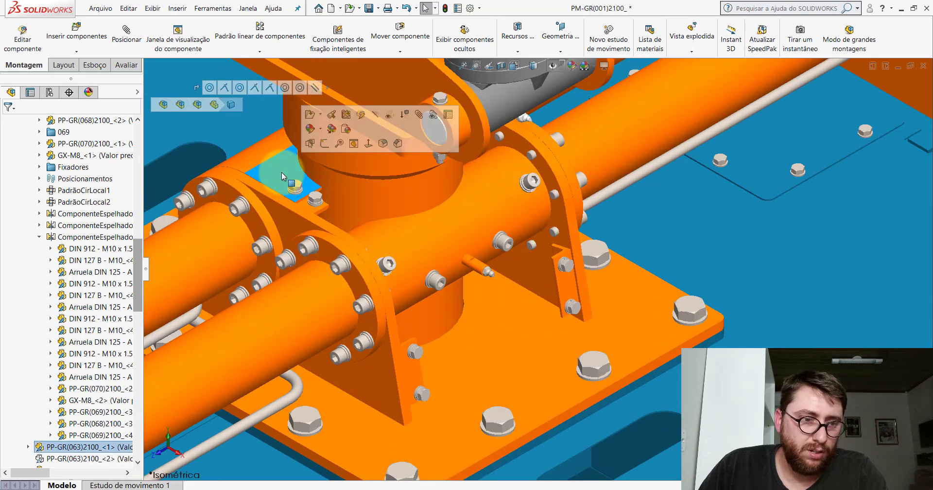
click(82, 458)
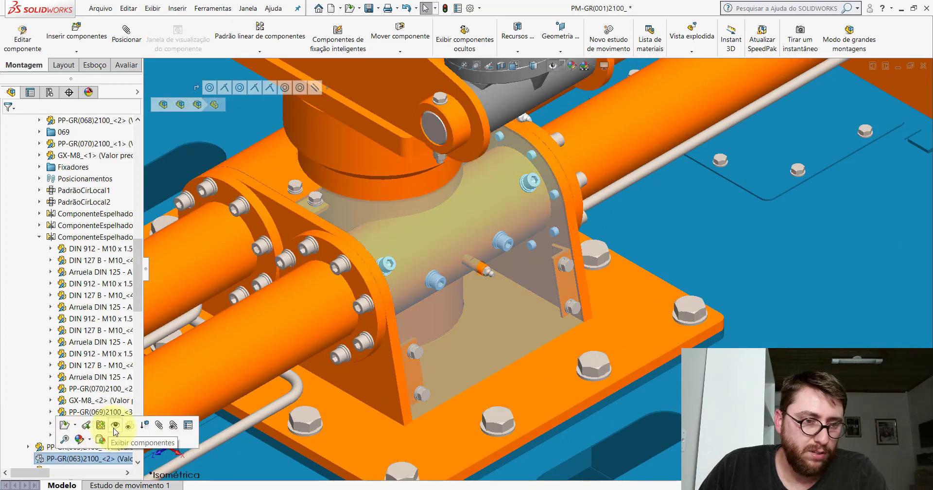
click(115, 425)
- Open the housing as its own part, inspect it in 3D, and close it
scroll(488, 238, up, 5)
click(766, 136)
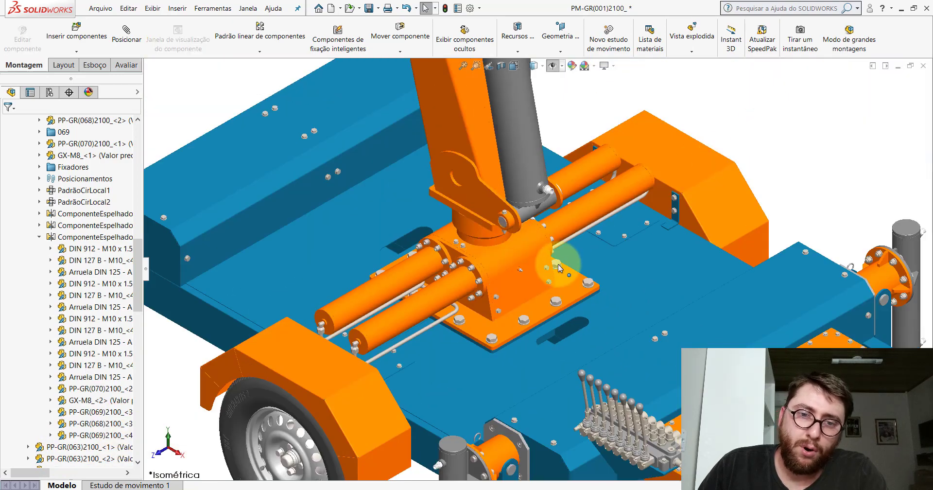
scroll(415, 238, down, 5)
scroll(439, 320, up, 2)
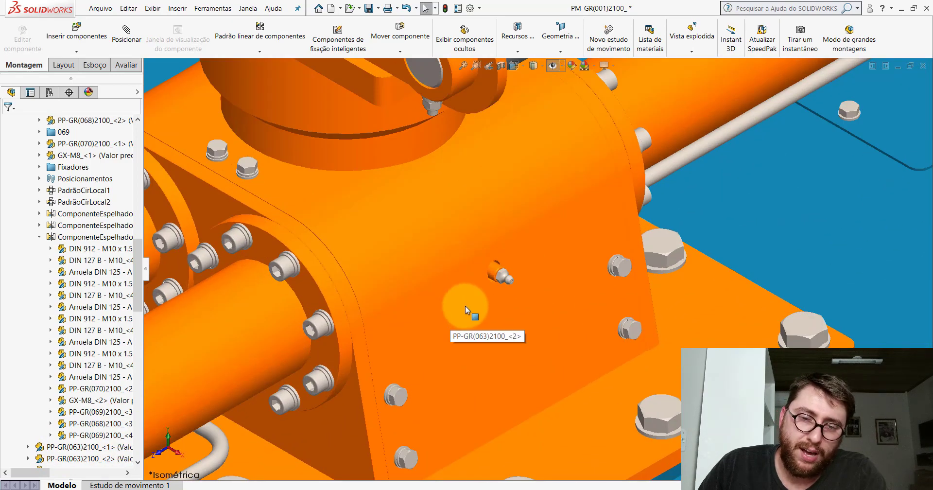
scroll(465, 305, up, 2)
click(453, 240)
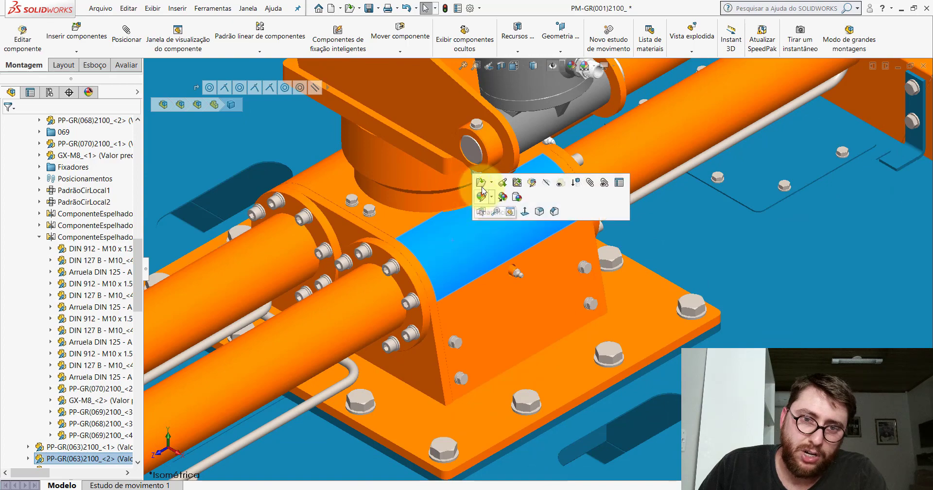
click(480, 182)
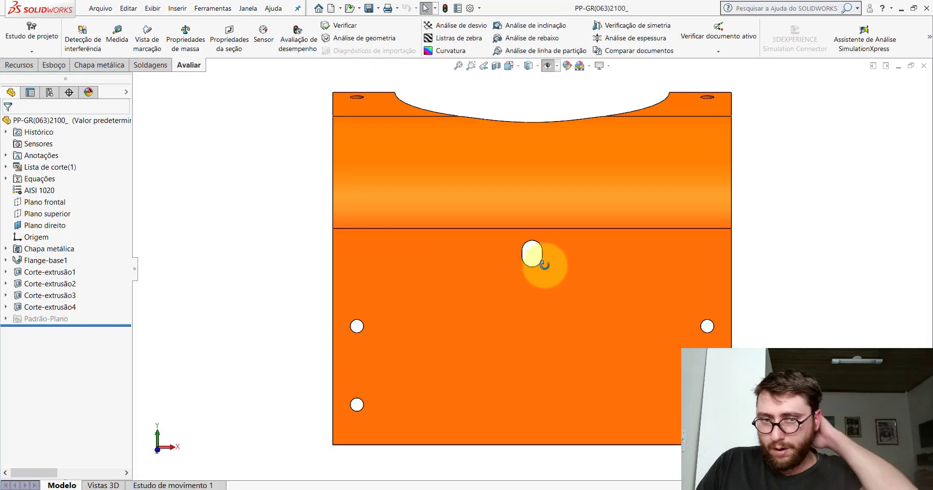
mouse_move(538, 256)
middle_down()
mouse_move(707, 200)
mouse_move(739, 141)
mouse_move(640, 206)
mouse_move(585, 265)
middle_up()
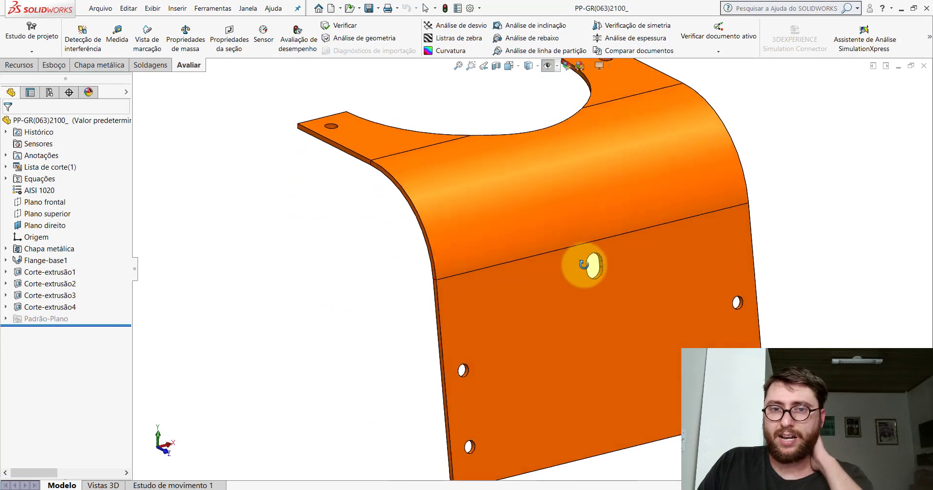
click(924, 65)
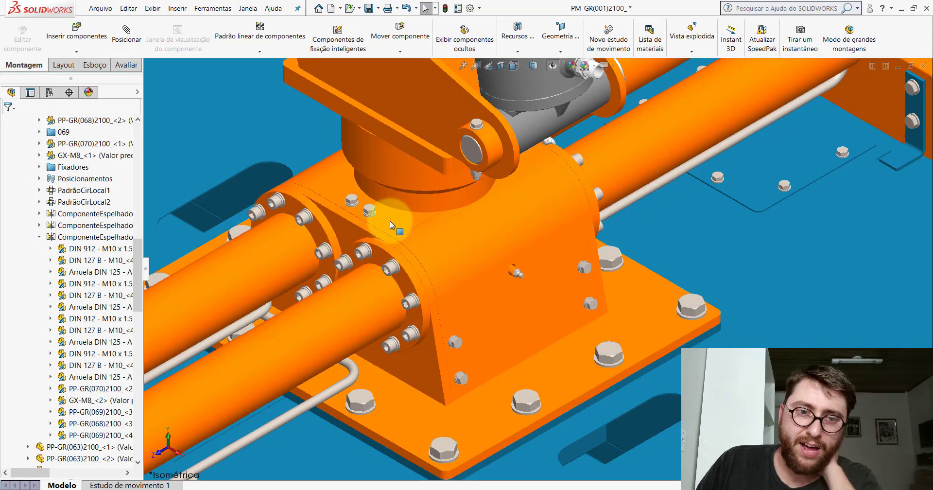
- Hide the housing around the pivot bracket again to expose the pin
click(418, 240)
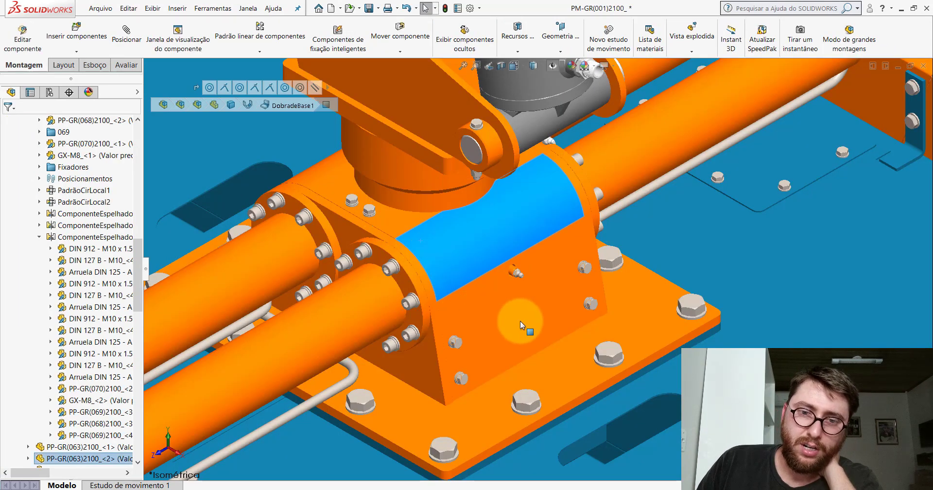
scroll(525, 324, up, 3)
key(Escape)
scroll(520, 301, down, 6)
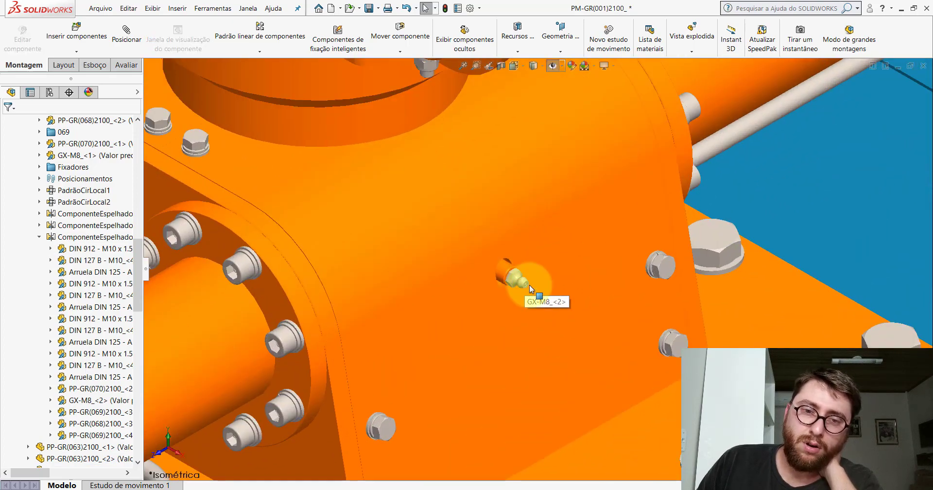
scroll(527, 283, up, 5)
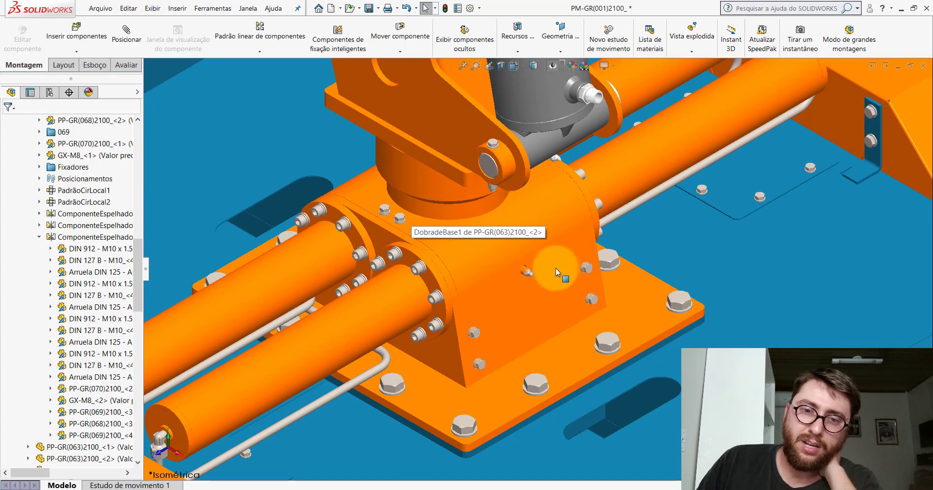
scroll(558, 271, down, 3)
click(438, 219)
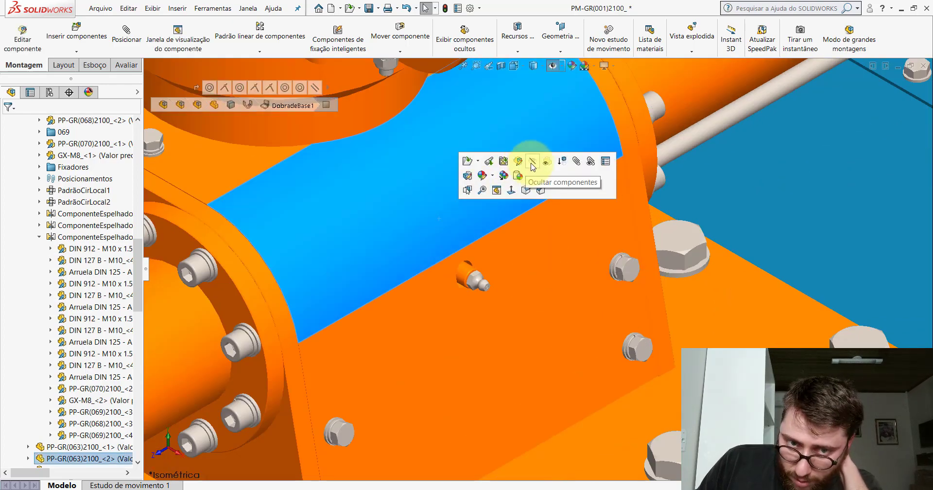
click(533, 167)
- Open the pin PP-GR(070)2100_<2> as its own part
scroll(518, 180, up, 3)
scroll(478, 270, down, 3)
scroll(459, 259, down, 3)
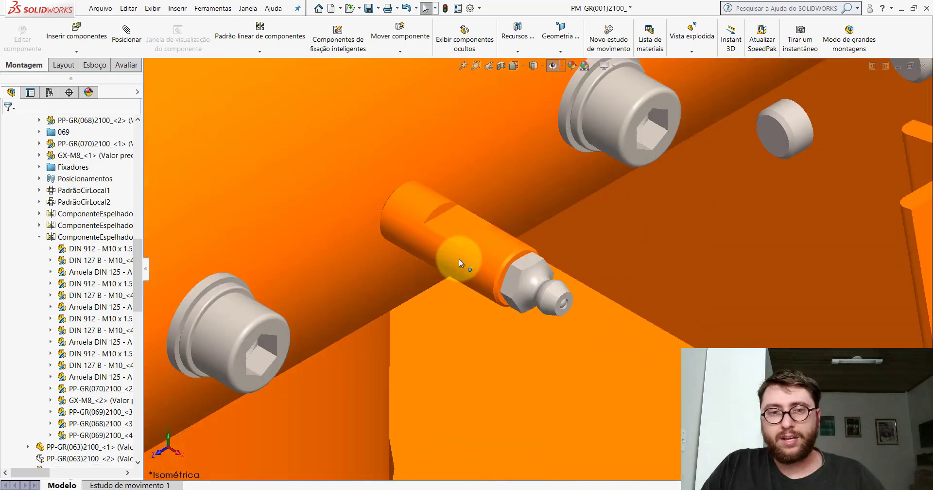
click(452, 228)
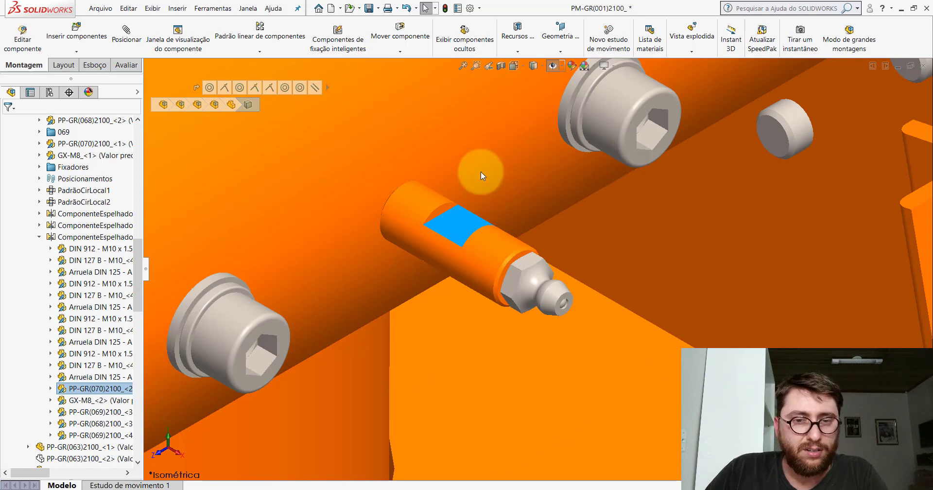
key(ctrl+shift+o)
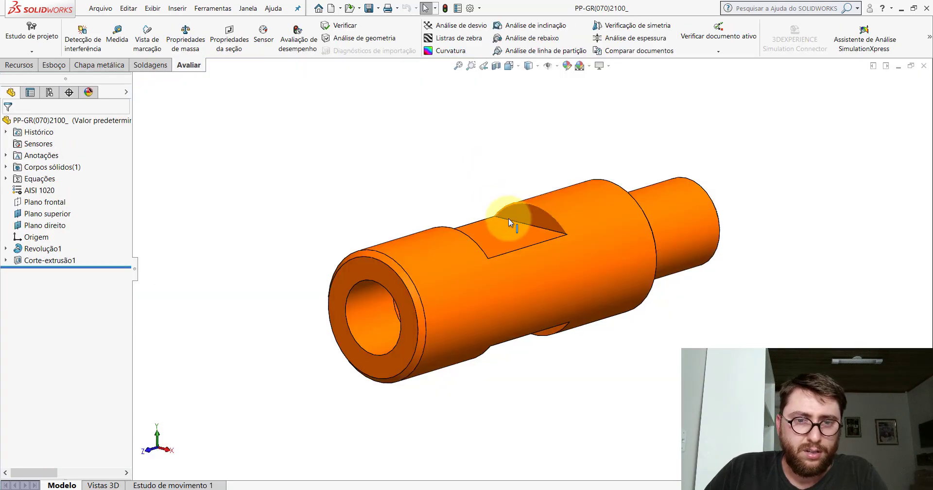
- Inspect the pin's end face and slot-cut face, then return to the PM-GR(001)2100 assembly
scroll(508, 219, up, 2)
middle_drag(525, 213, 619, 266)
click(458, 211)
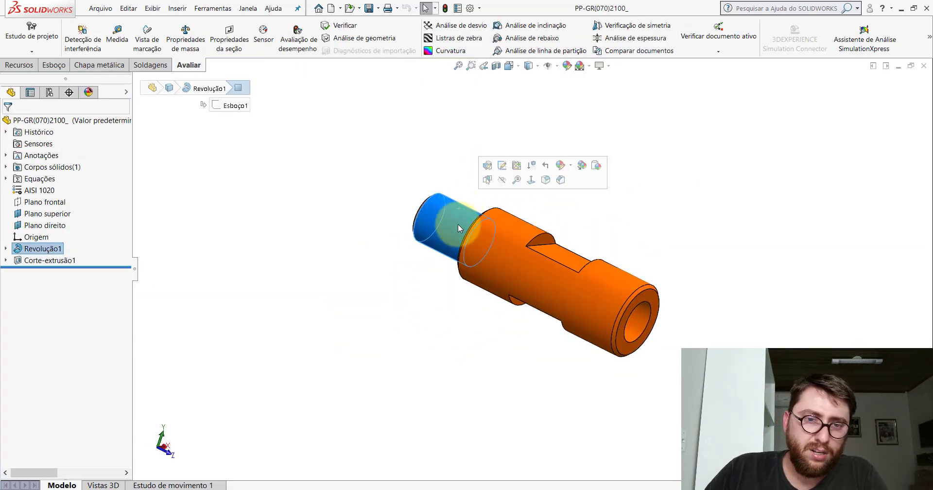
mouse_move(431, 225)
middle_down()
mouse_move(526, 255)
mouse_move(575, 290)
mouse_move(572, 222)
mouse_move(529, 260)
mouse_move(465, 367)
middle_up()
click(542, 258)
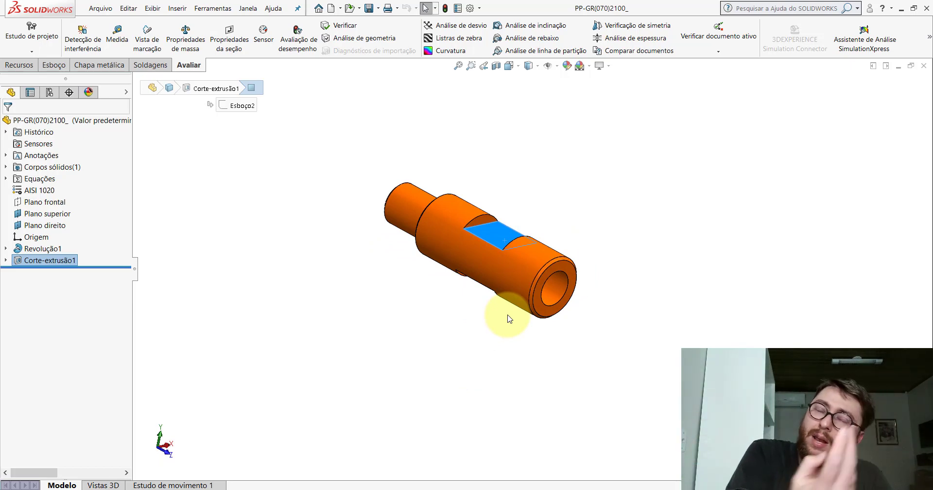
click(921, 80)
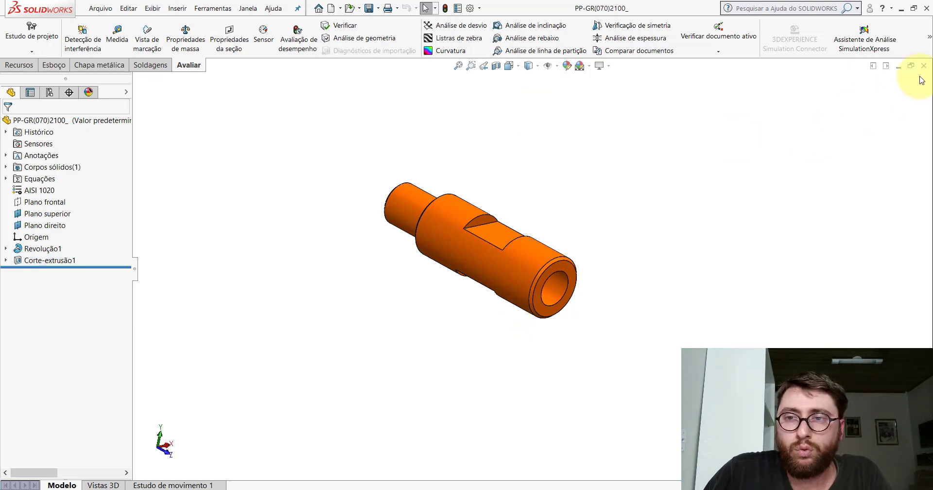
key(ctrl+Tab)
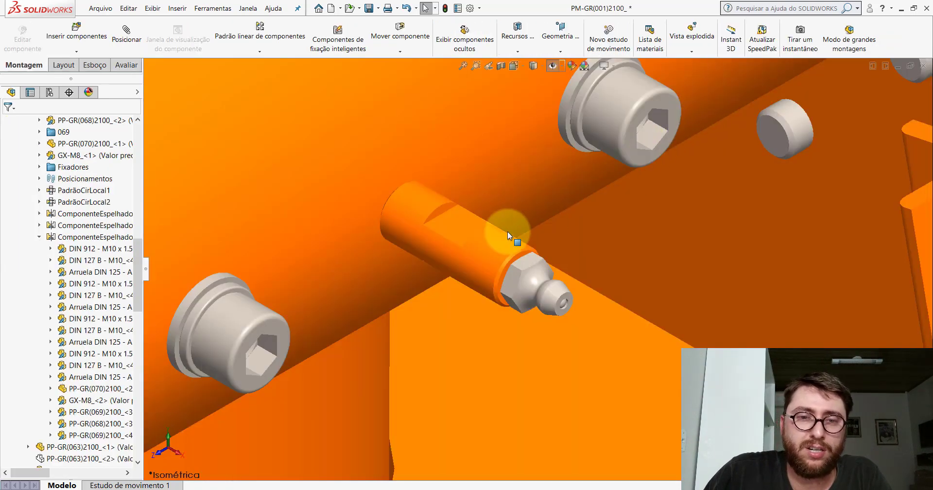
- Inspect the pin's flat face and body, grease nipple GX-M8_<2>, inner cylinder and tube flange
click(459, 218)
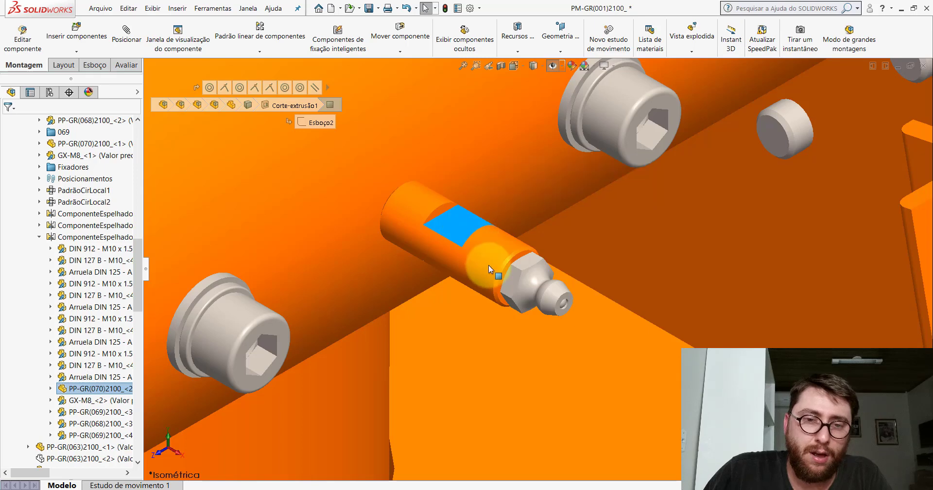
click(484, 258)
click(513, 277)
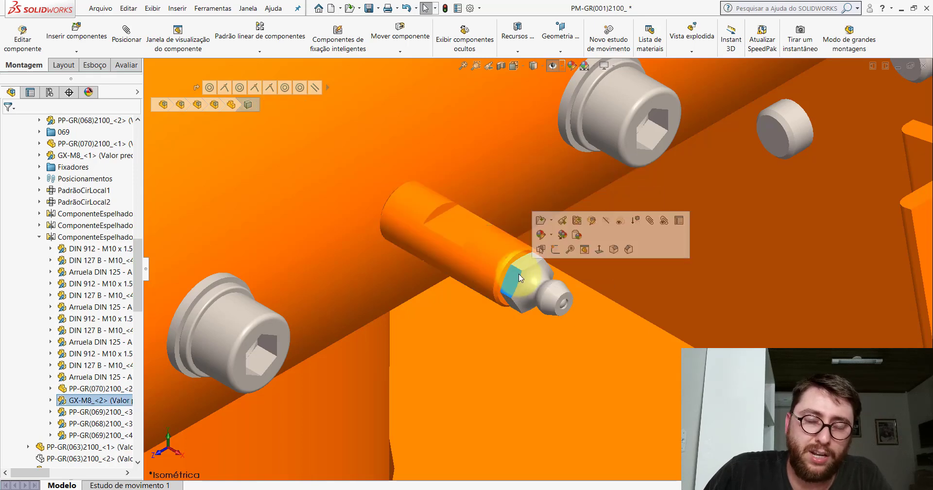
scroll(533, 279, up, 3)
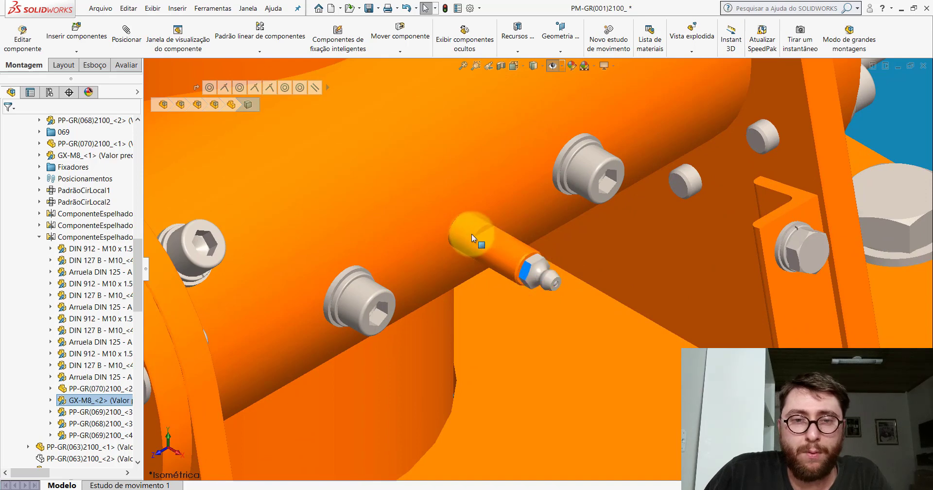
scroll(543, 264, up, 5)
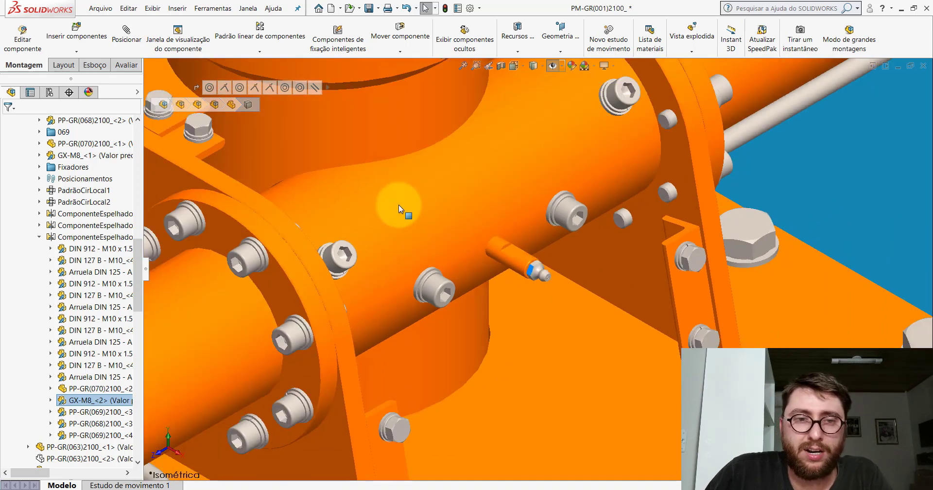
click(342, 182)
scroll(138, 217, up, 5)
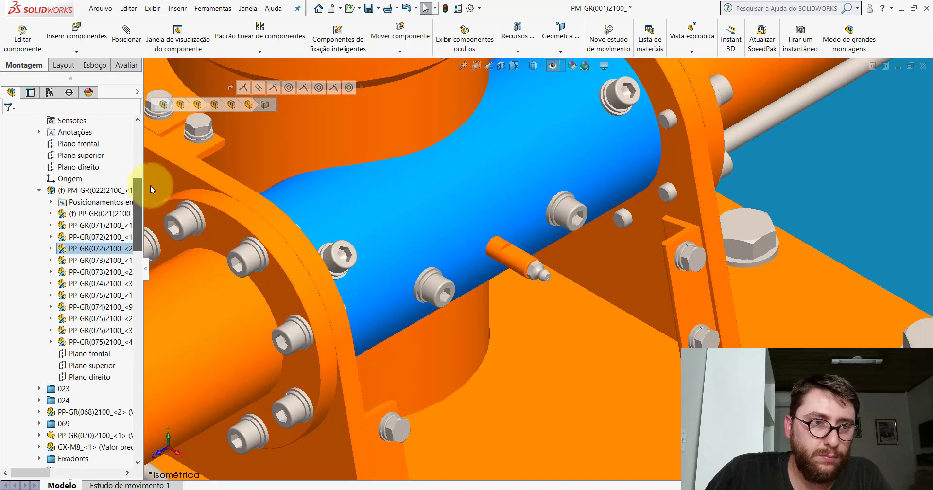
scroll(247, 183, up, 3)
click(277, 150)
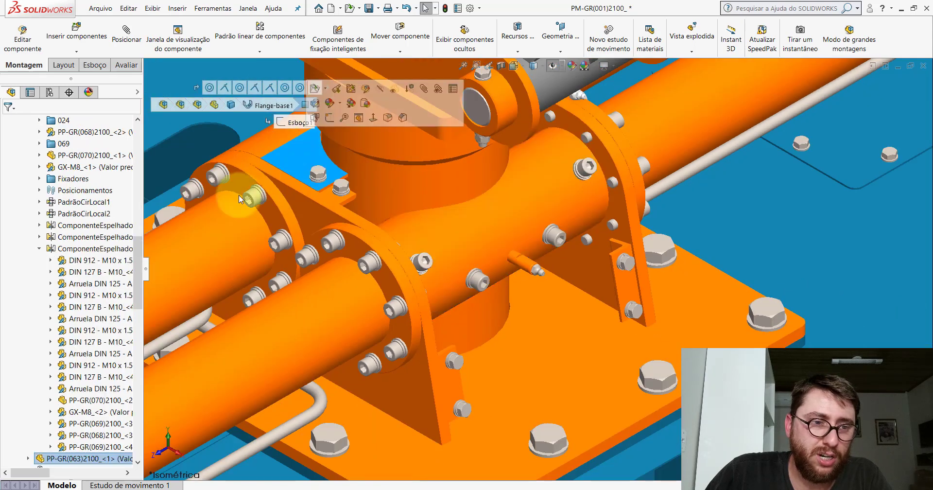
- Show the hidden housing PP-GR(063)2100_<2> again in the trailer crane assembly
drag(141, 254, 140, 296)
click(105, 283)
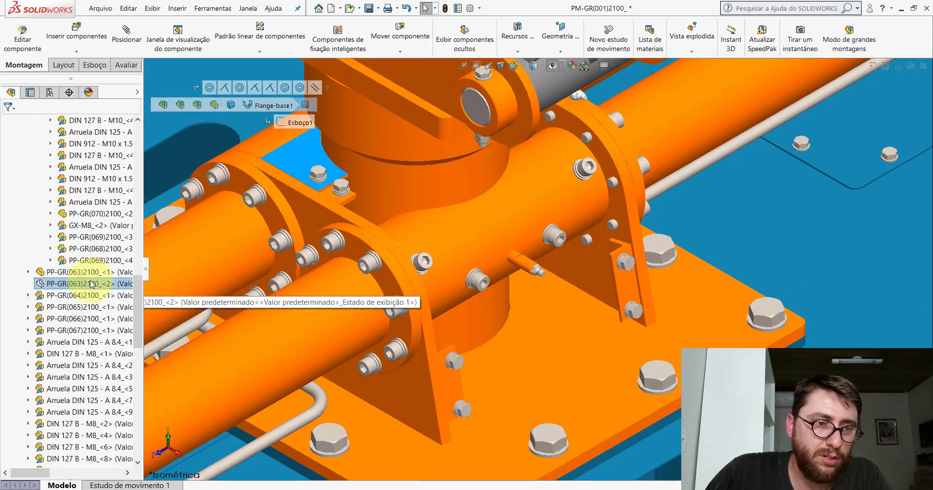
click(156, 251)
click(556, 235)
- Clear the selection, fit the whole crane trailer in view, and minimise SOLIDWORKS
scroll(547, 244, up, 2)
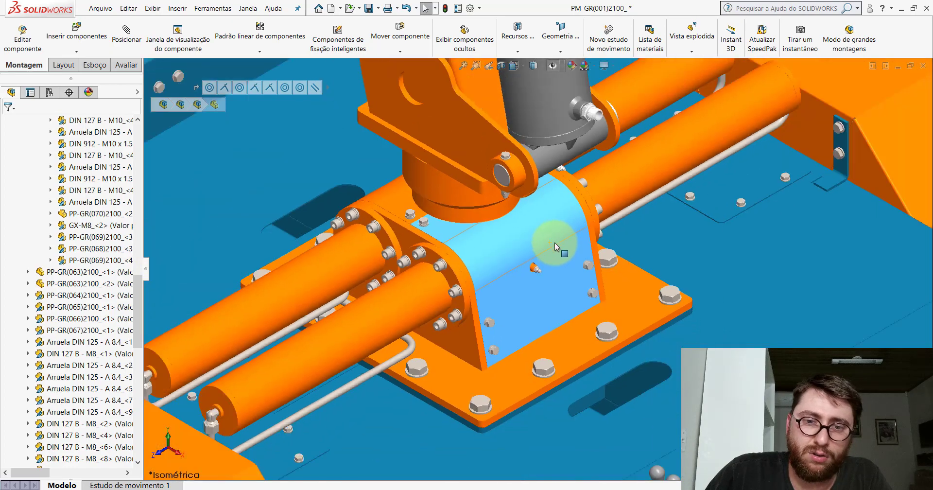
scroll(554, 246, up, 3)
scroll(560, 252, up, 2)
key(Escape)
key(f)
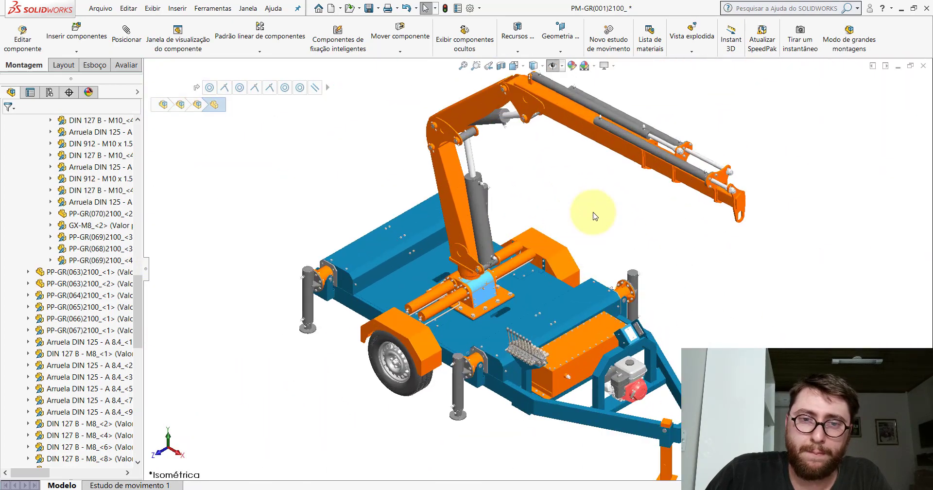
click(902, 8)
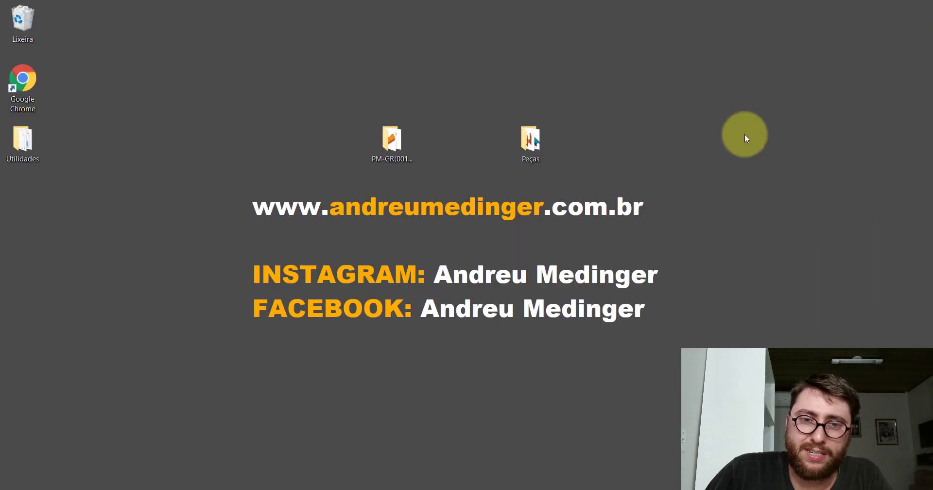